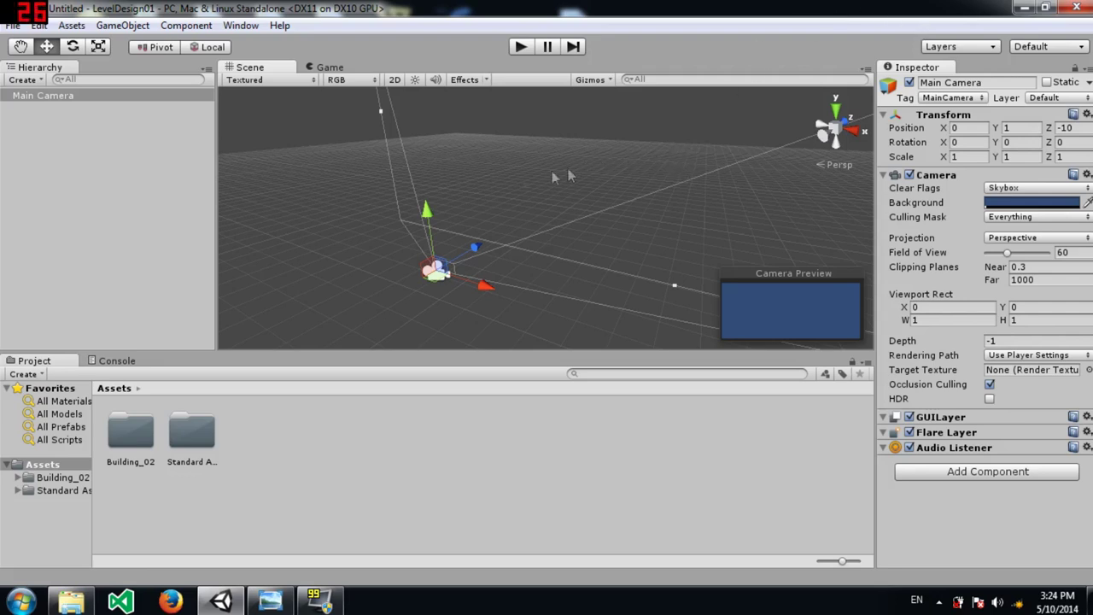
left_click_drag(511, 179, 477, 171, "alt")
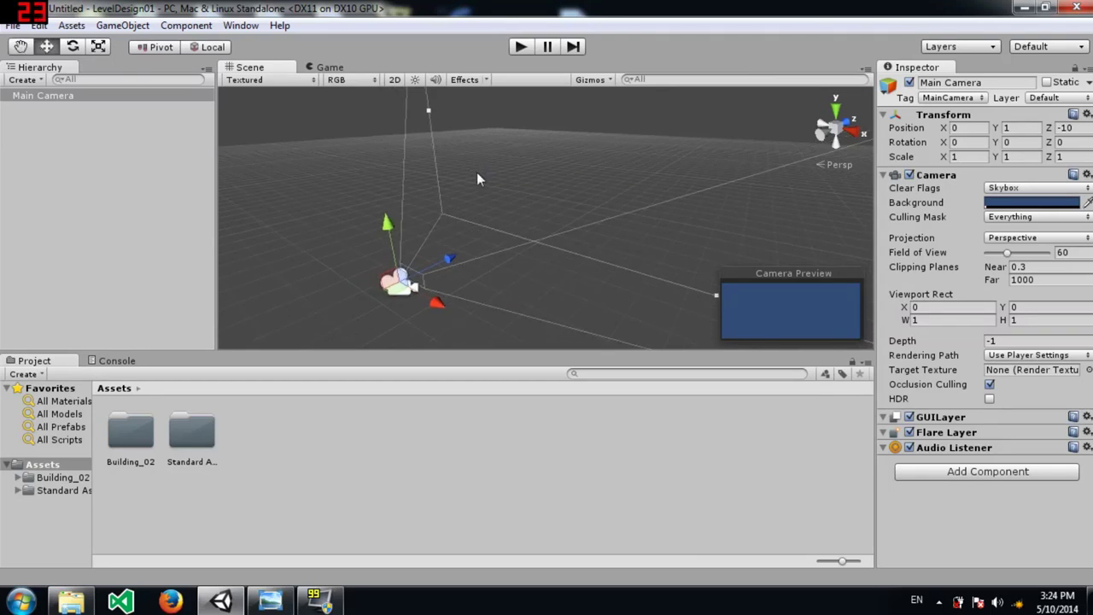
left_click(188, 437)
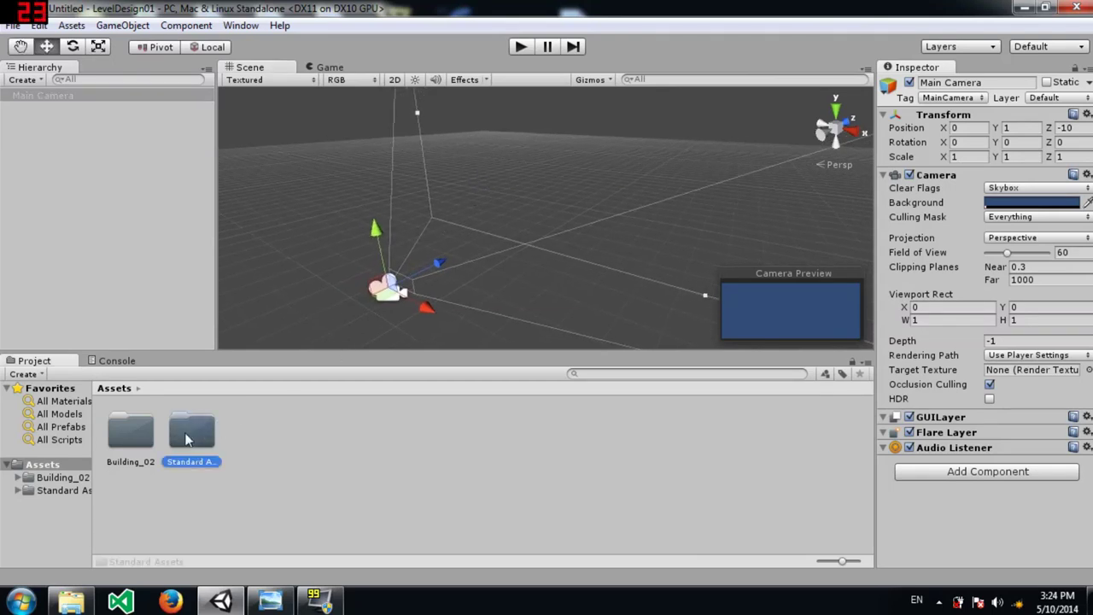
right_click(384, 445)
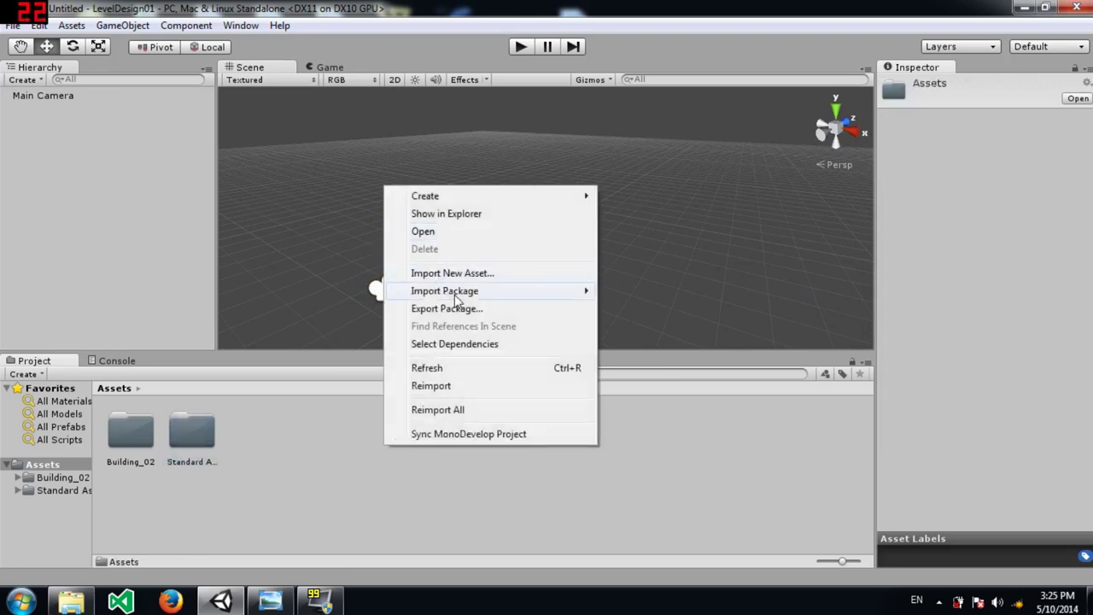
mouse_move(536, 290)
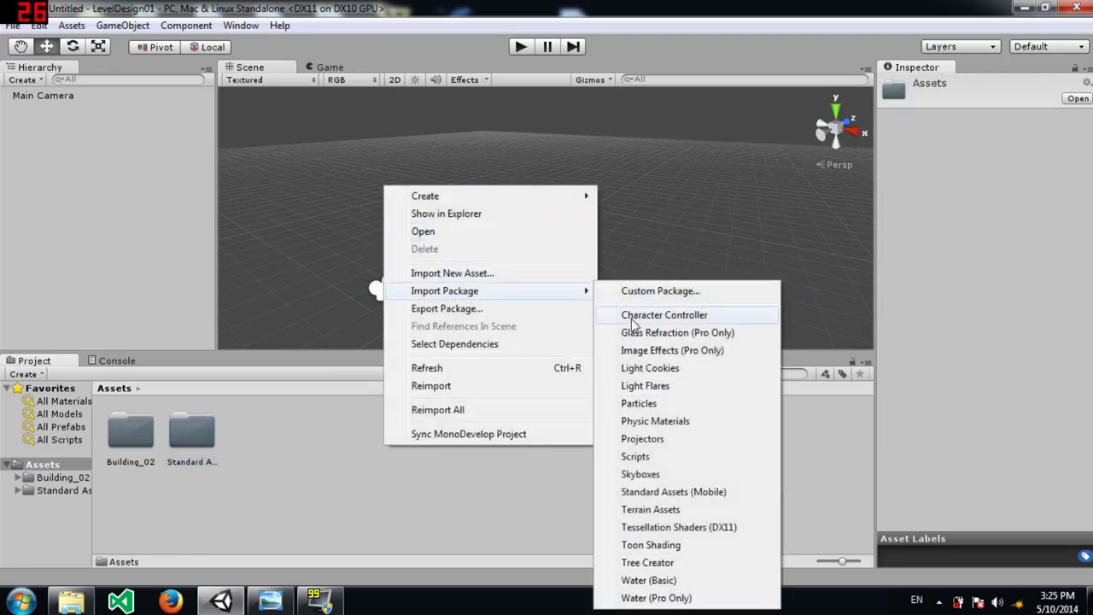
left_click(309, 525)
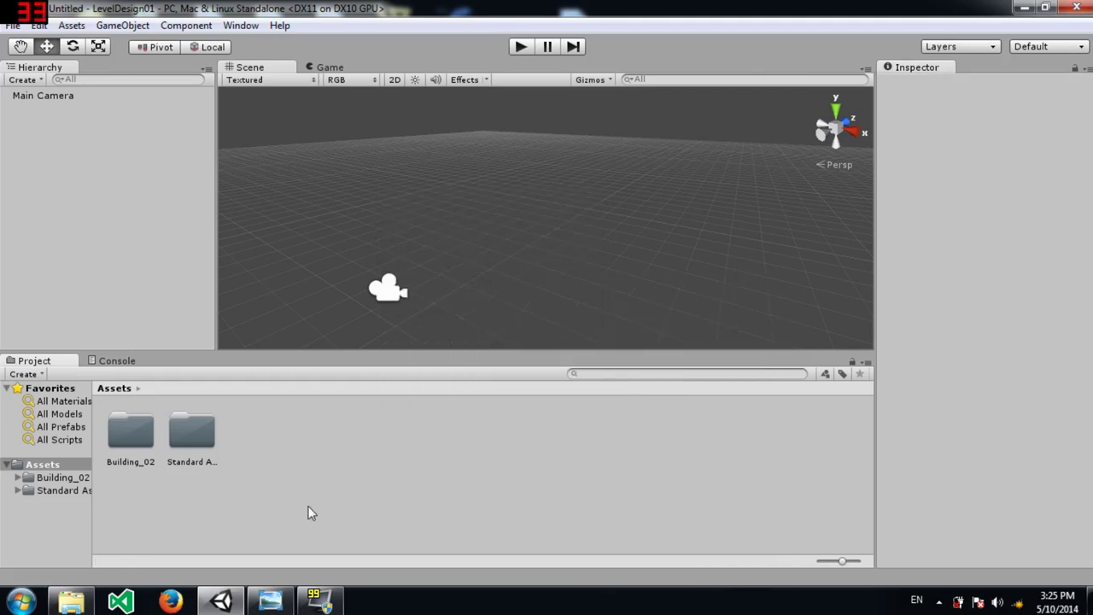
Open the Building_02 asset folder and inspect the import settings of the Building_02 model.
left_click(133, 438)
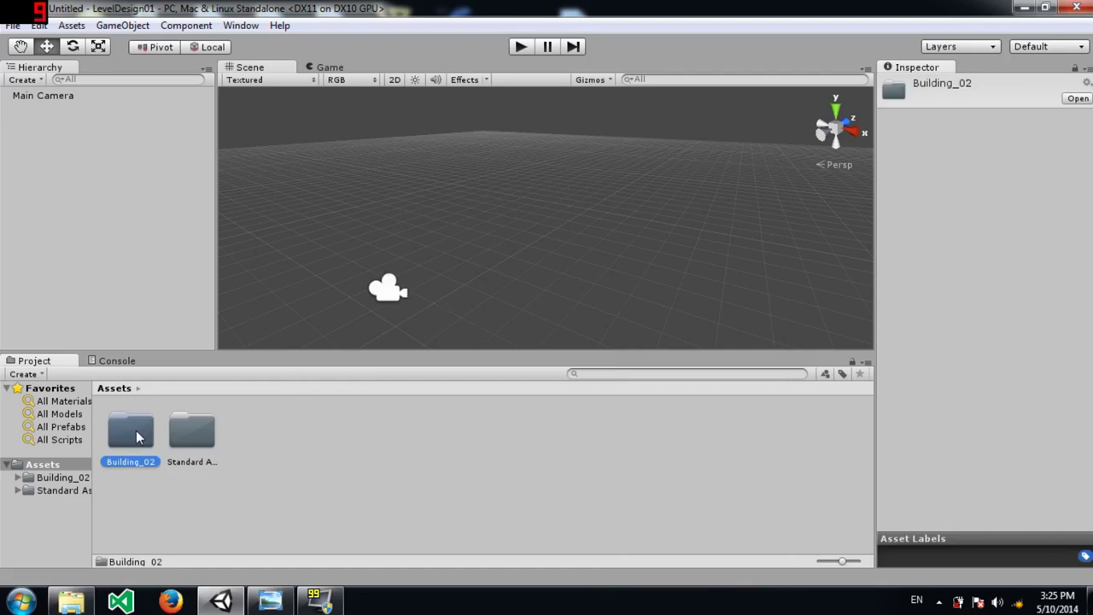
double_click(133, 432)
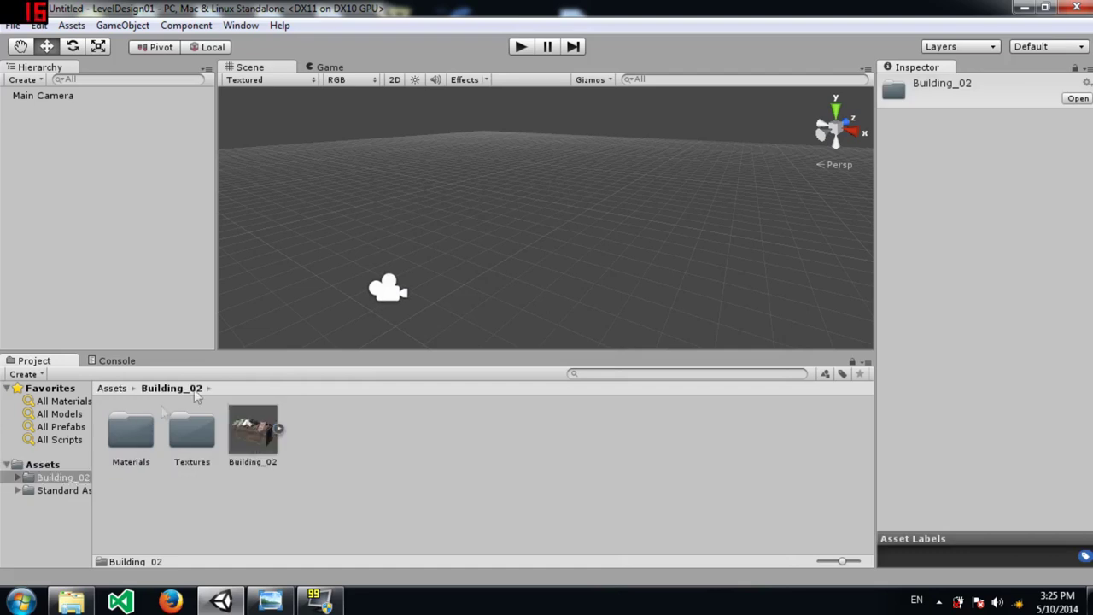
left_click(250, 431)
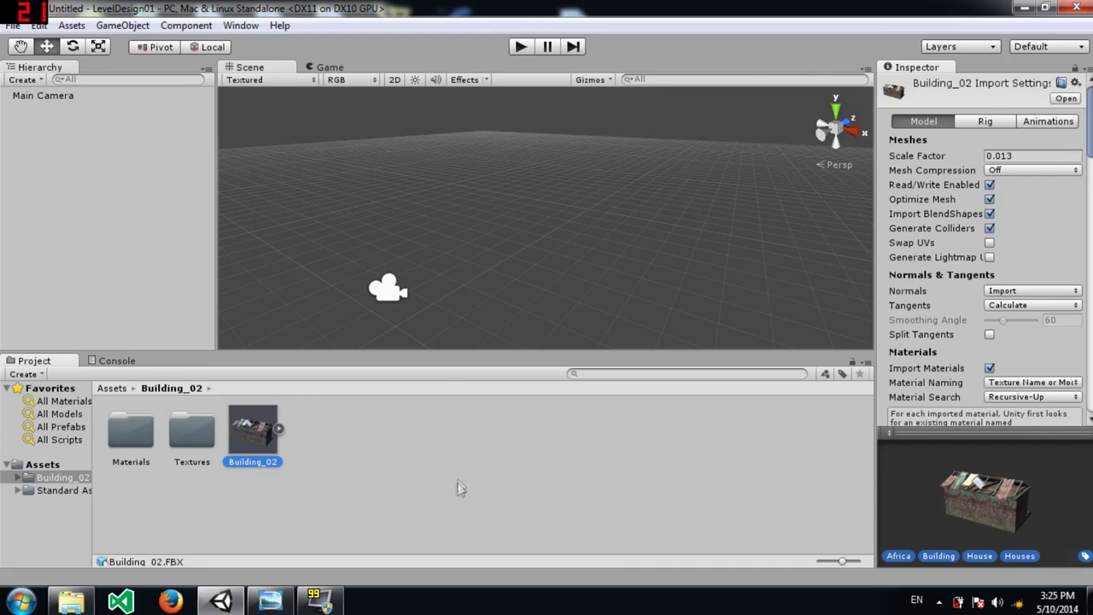
right_click(403, 444)
mouse_move(462, 291)
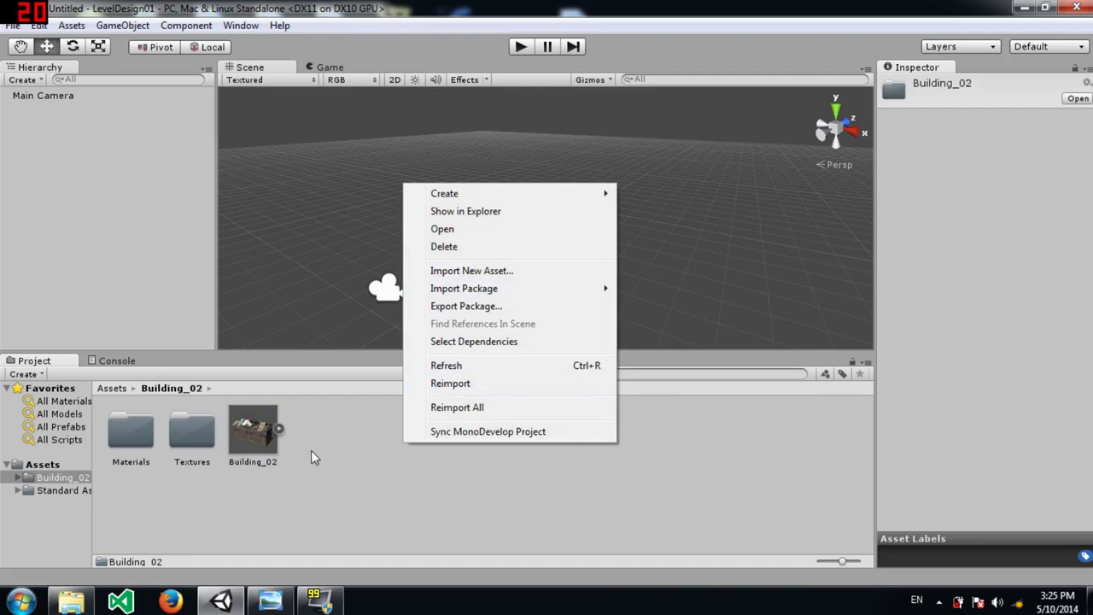
left_click(311, 450)
Add a Terrain object to the scene and move it under the camera, to about X -9.58, Z -12.98.
left_click_drag(431, 167, 468, 197, "alt")
left_click(120, 25)
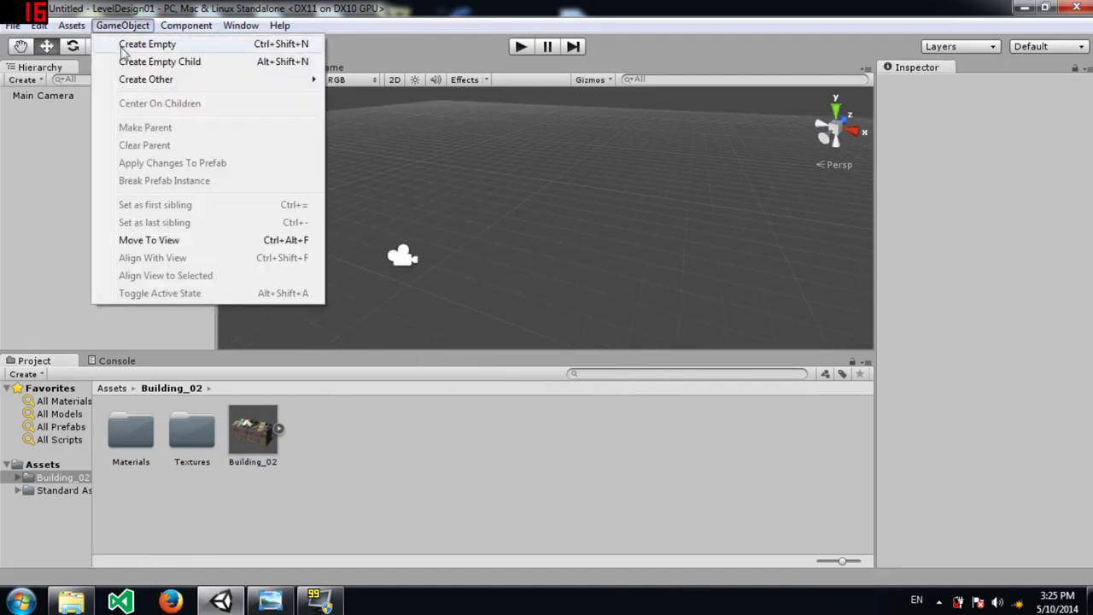
mouse_move(203, 83)
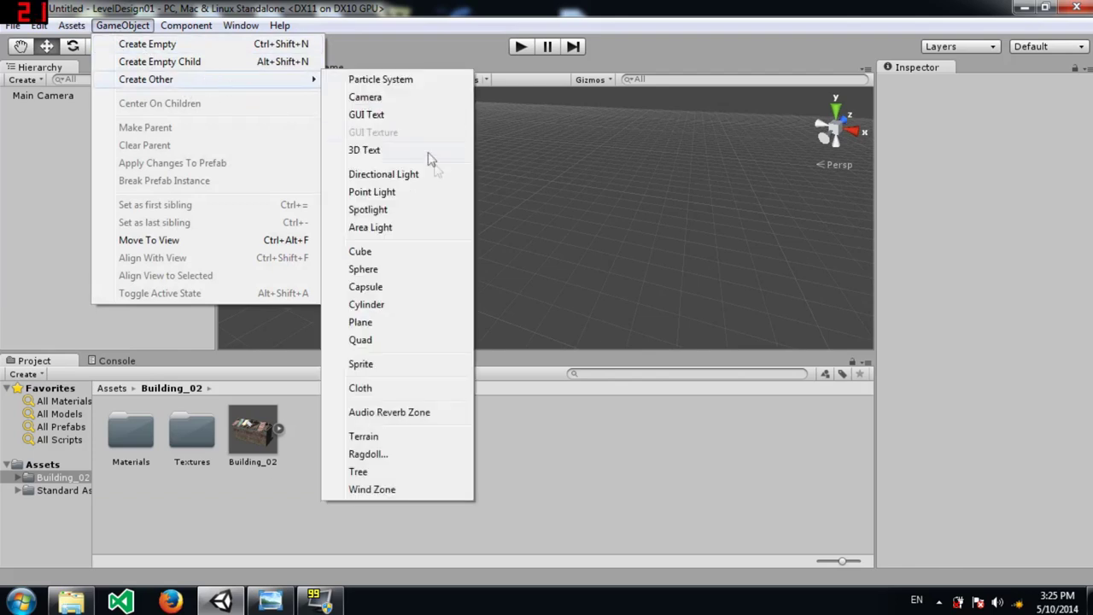
left_click(418, 443)
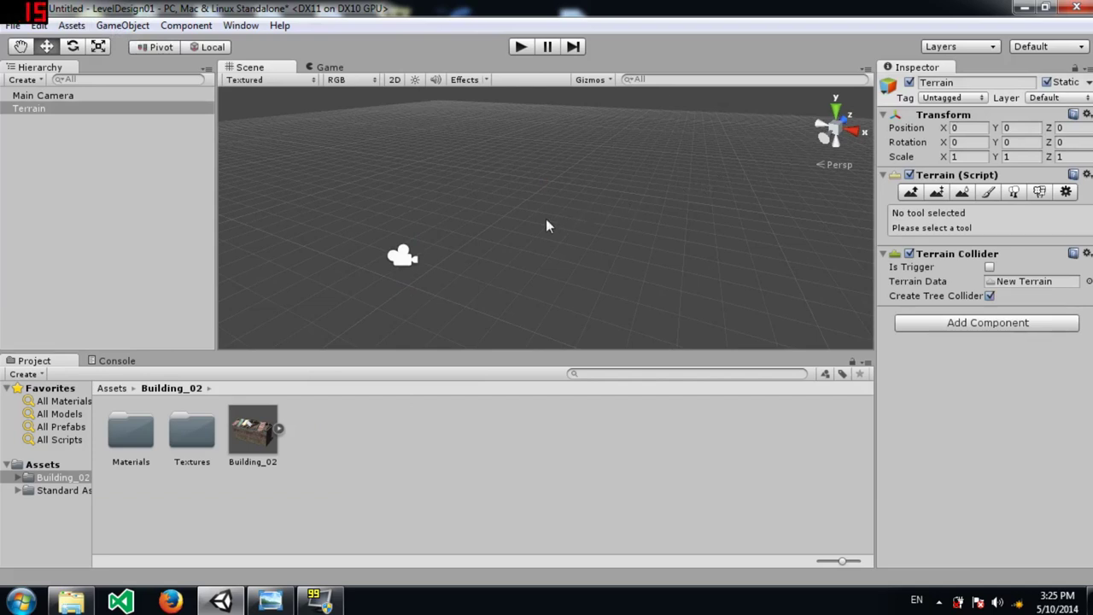
left_click_drag(432, 264, 493, 246, "alt")
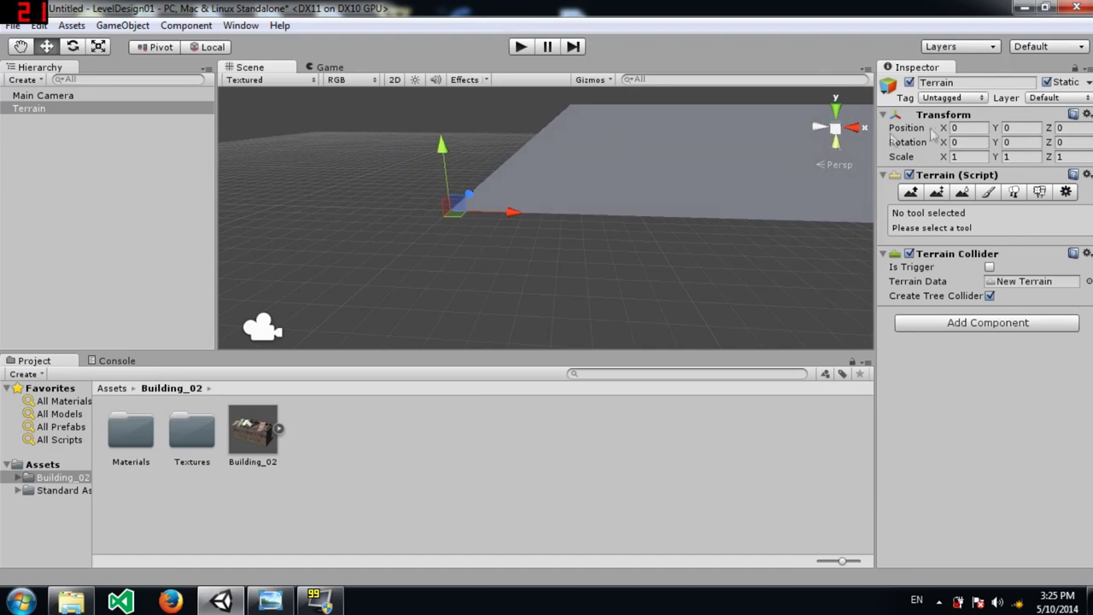
left_click_drag(459, 210, 697, 406)
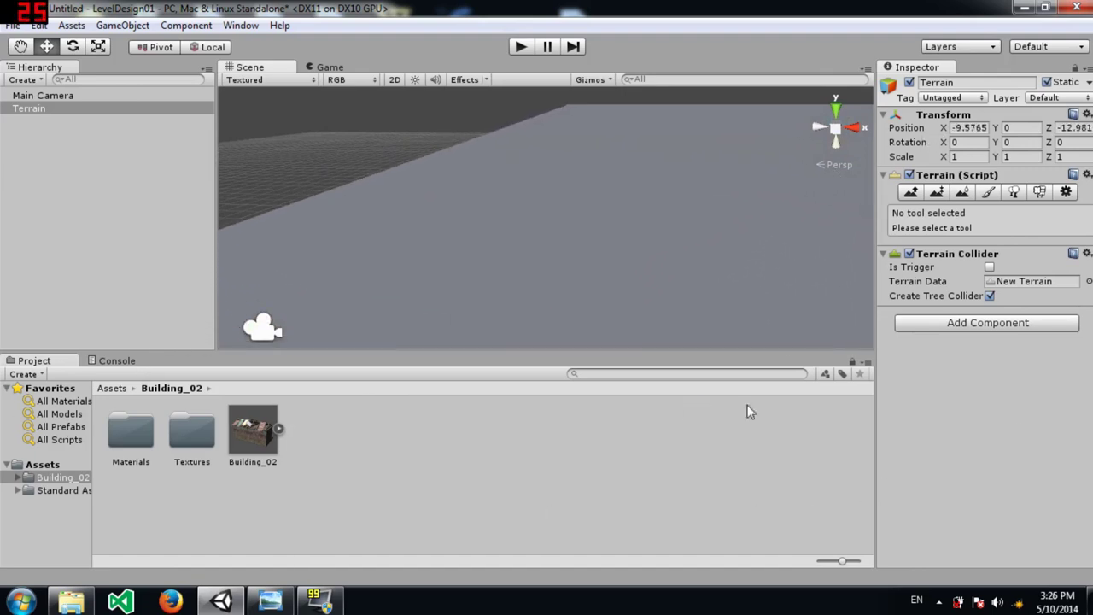
In the terrain's resolution settings, set both the terrain width and the terrain length to 100.
left_click(1066, 191)
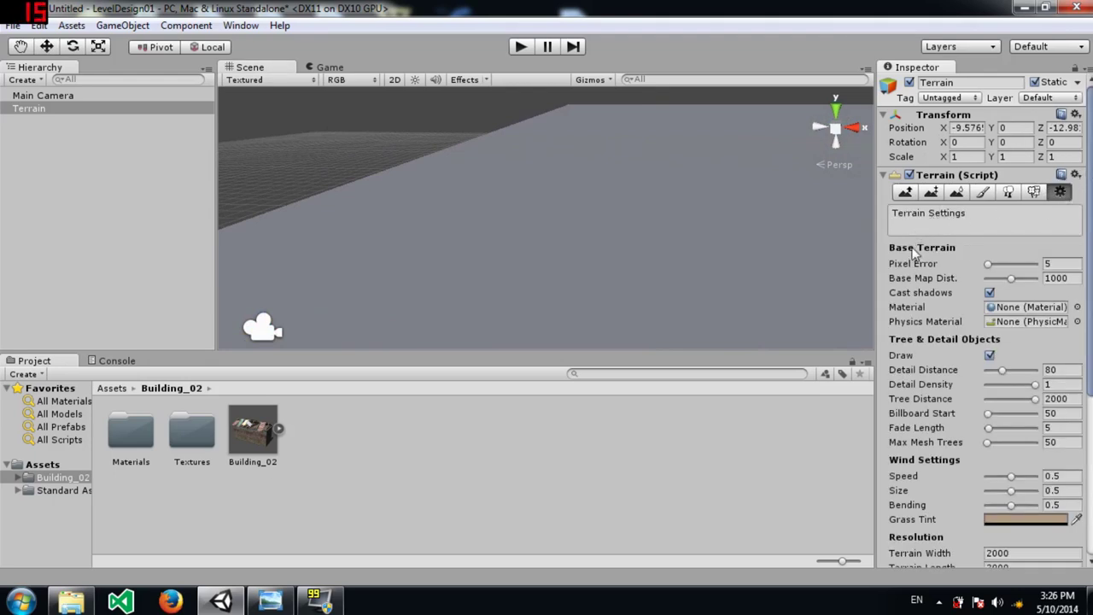
scroll(948, 372, "down", 6)
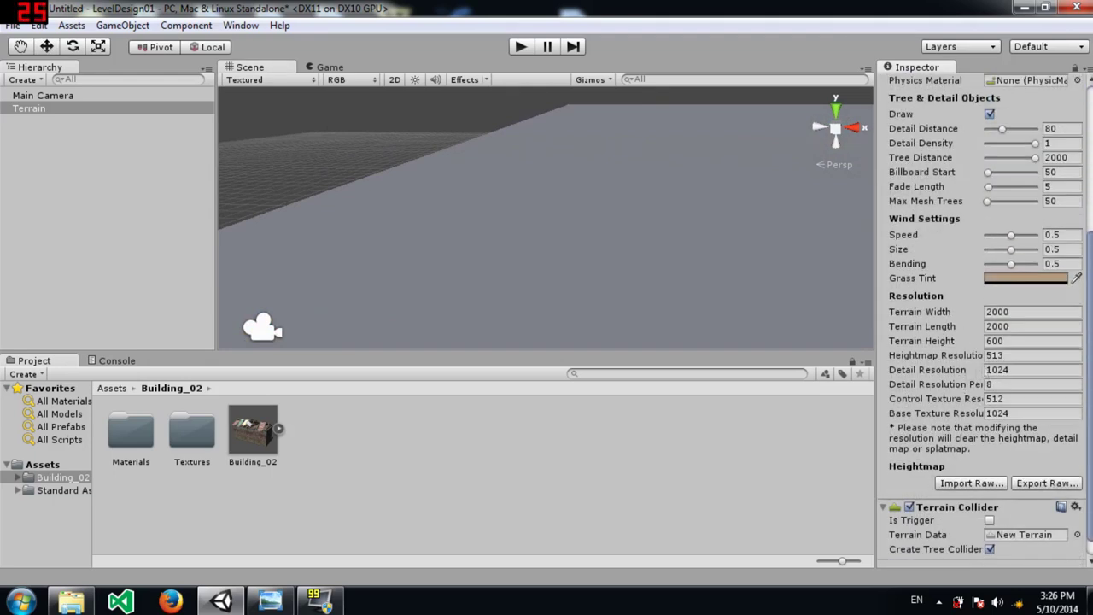
left_click_drag(586, 247, 860, 282, "alt")
left_click(1029, 317)
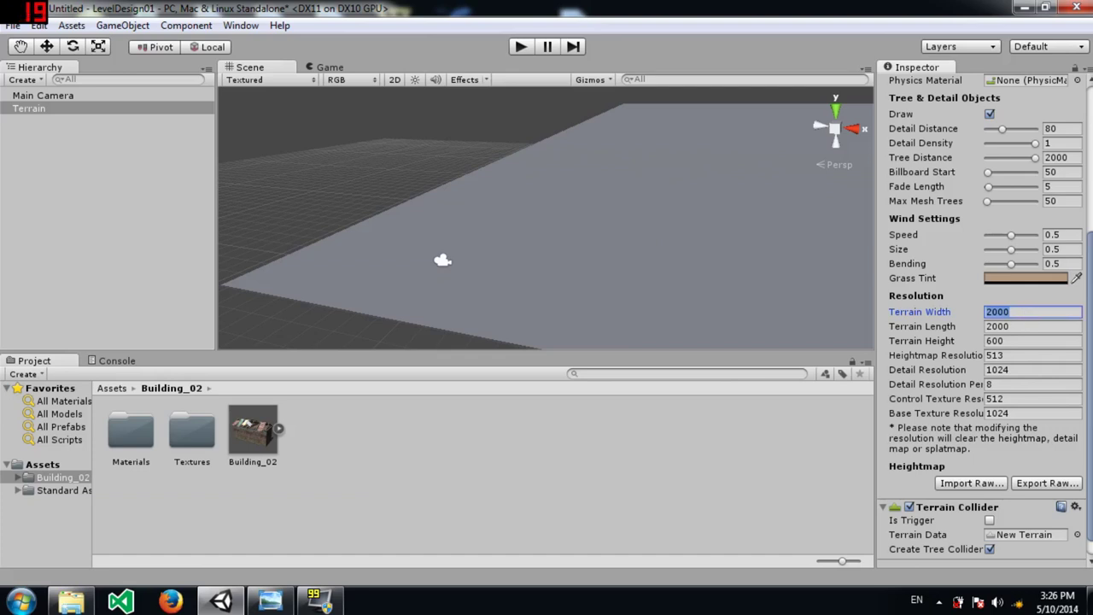
type("100")
key("Tab")
type("100")
key("Return")
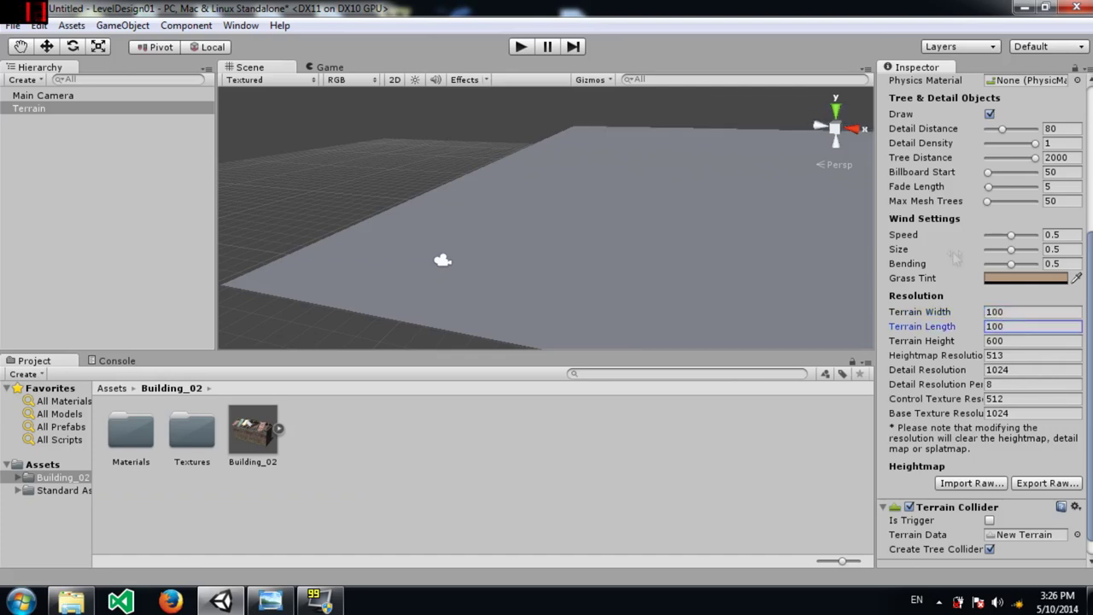
Reduce the terrain to a width of 50 and a length of 50 in its resolution settings.
left_click_drag(372, 210, 530, 198, "alt")
left_click(1046, 311)
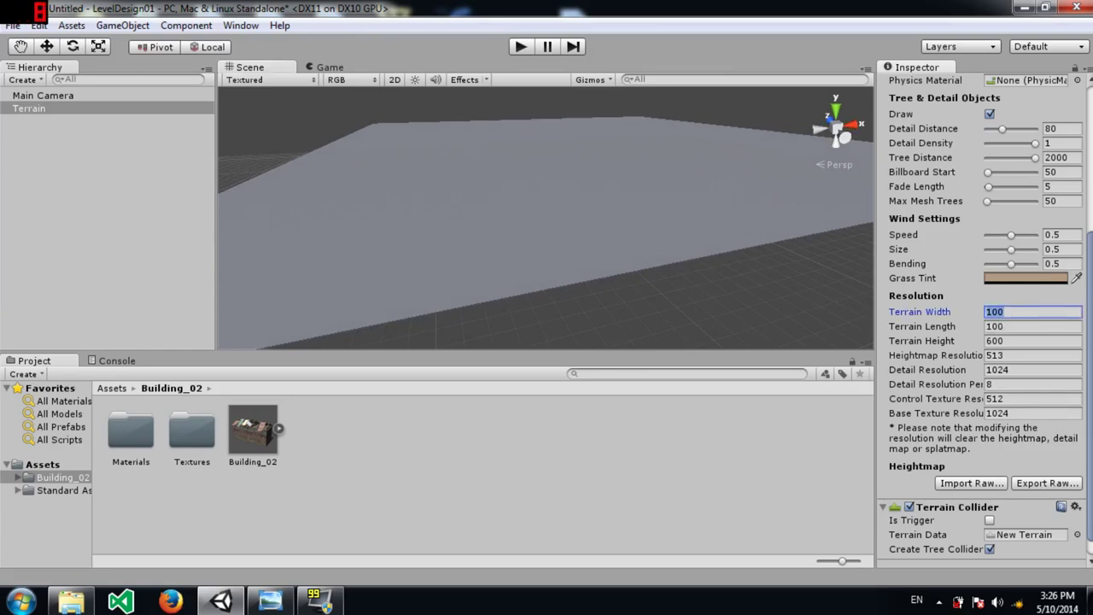
key("BackSpace")
type("50")
key("Tab")
type("500")
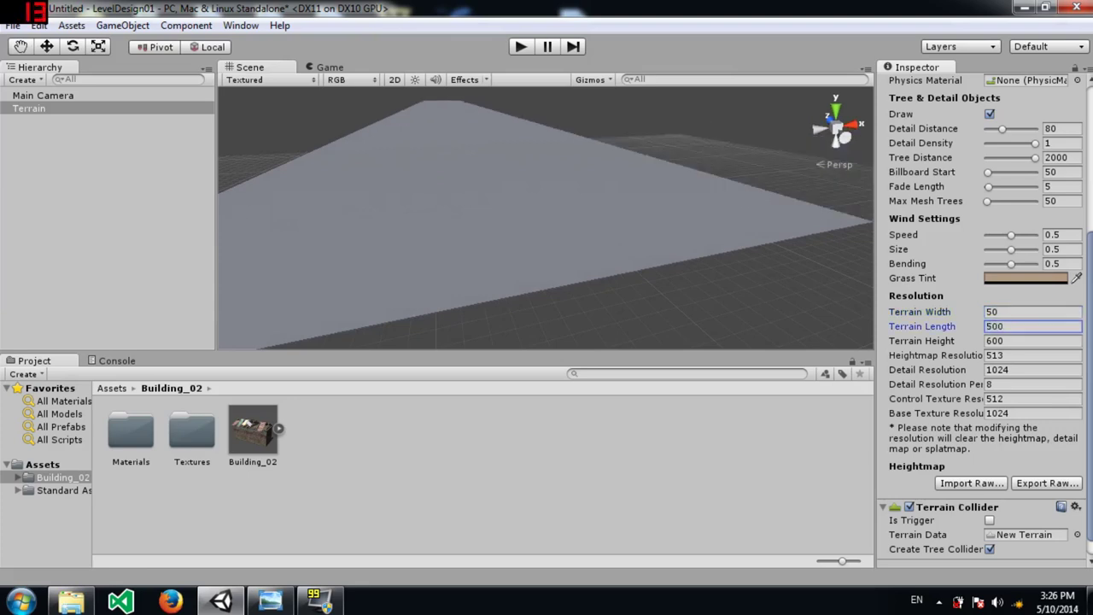
double_click(1027, 335)
type("50")
key("Return")
Examine the resized terrain from several angles and distances in the scene.
left_click_drag(724, 226, 335, 216, "alt")
key("d")
right_click_drag(335, 217, 147, 251)
key("s")
key("d")
left_click_drag(147, 250, 366, 191, "alt")
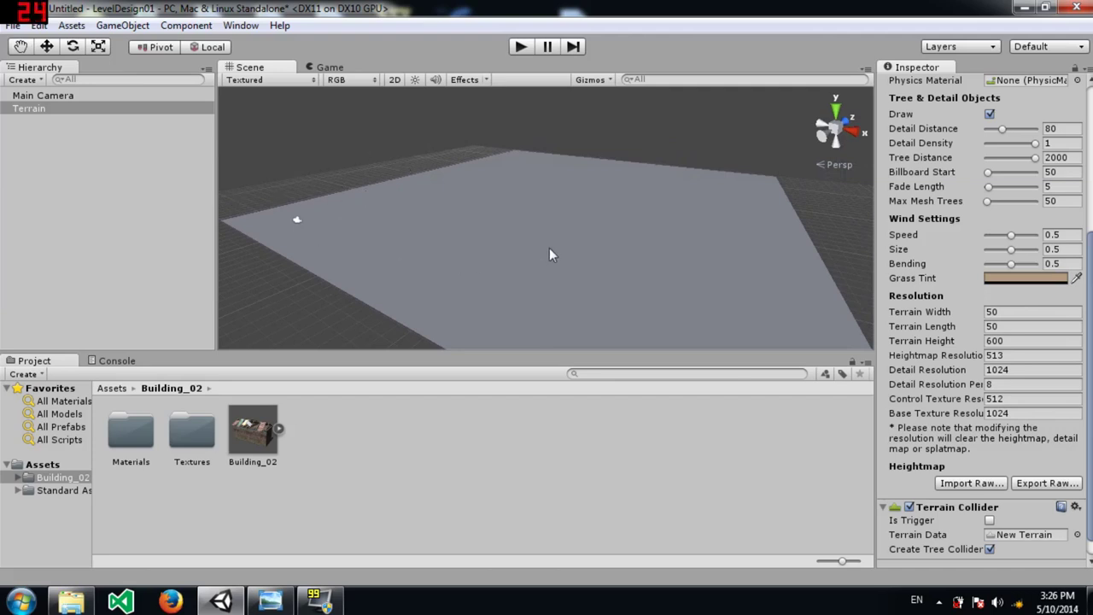
left_click_drag(503, 195, 499, 226, "alt")
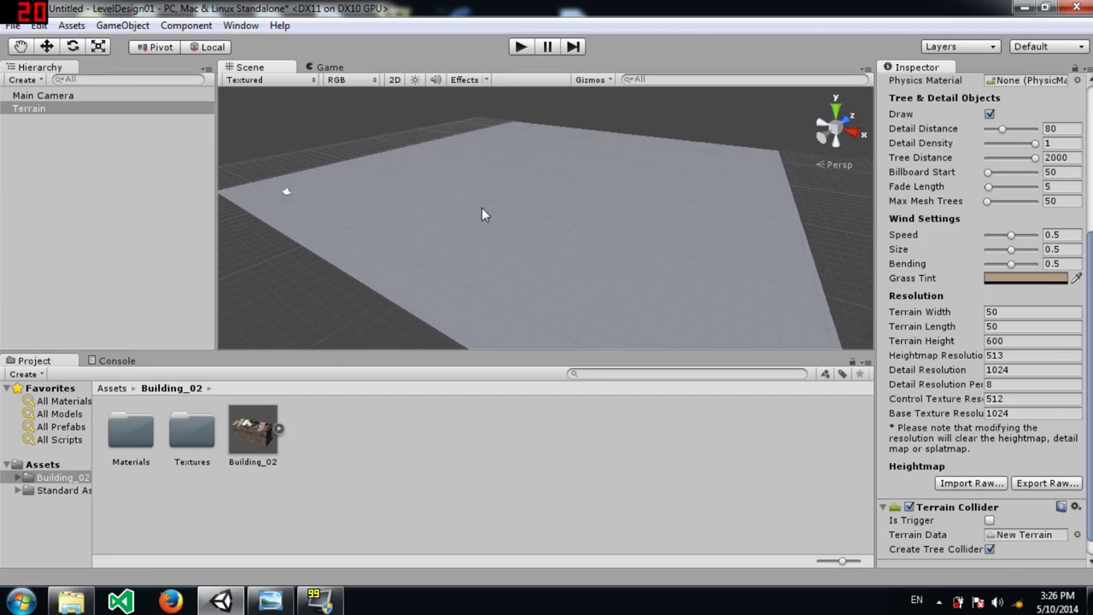
Flatten the whole terrain to a height of 4 with the Paint Height tool.
scroll(1013, 261, "up", 5)
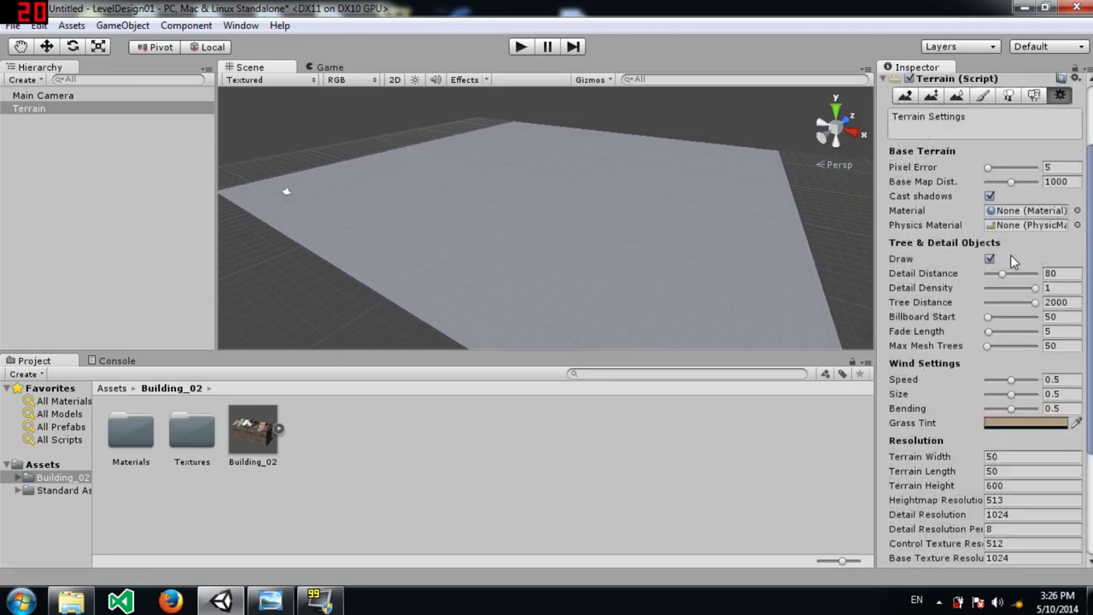
left_click(909, 145)
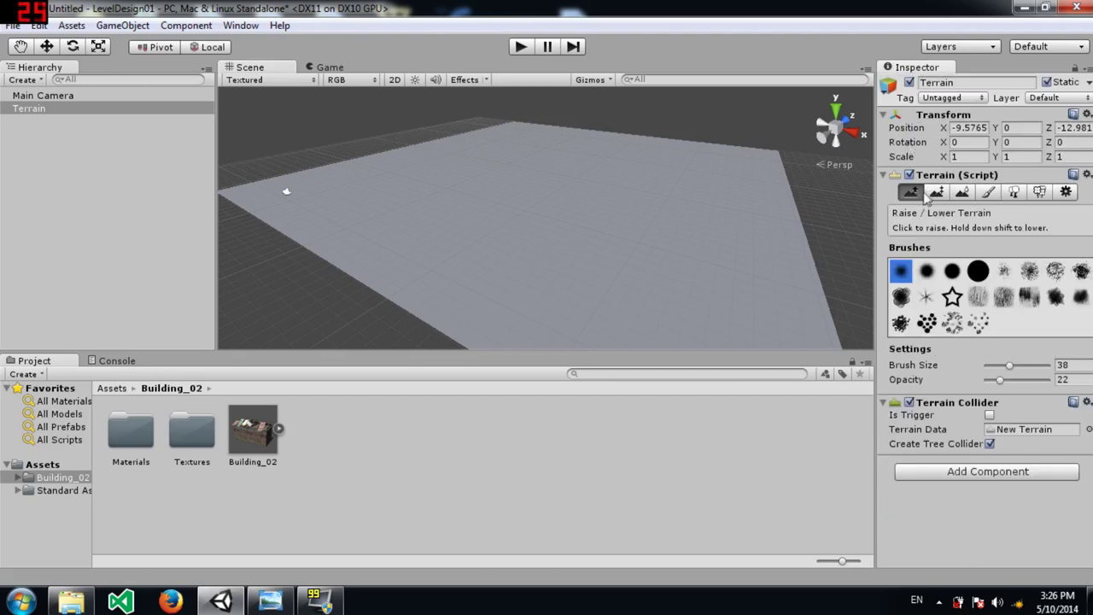
left_click(937, 193)
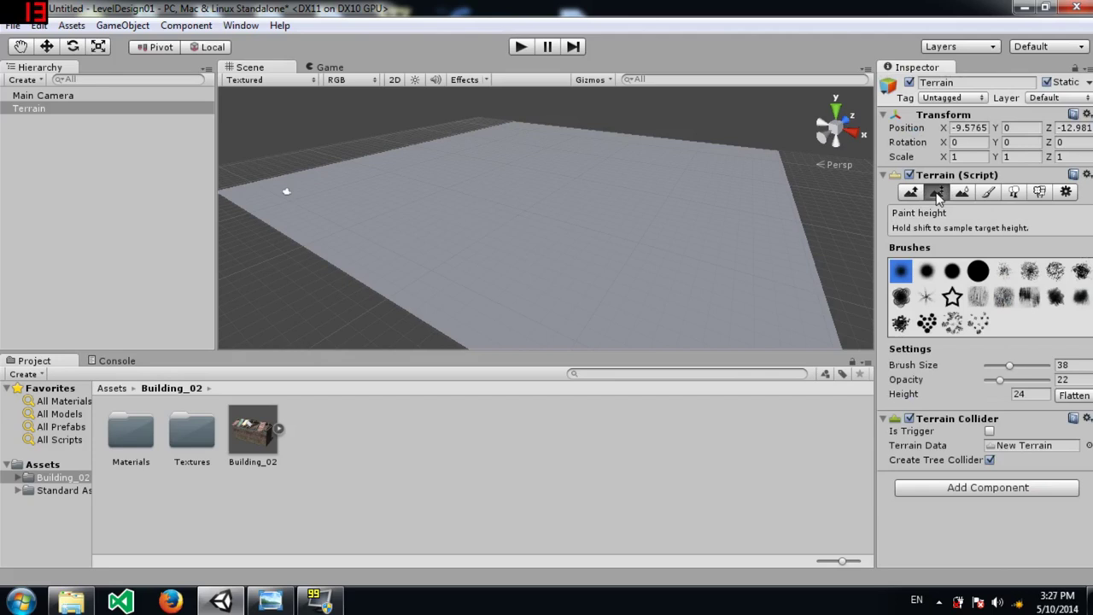
left_click(1019, 395)
right_click_drag(539, 228, 595, 144)
left_click_drag(595, 143, 548, 176, "alt")
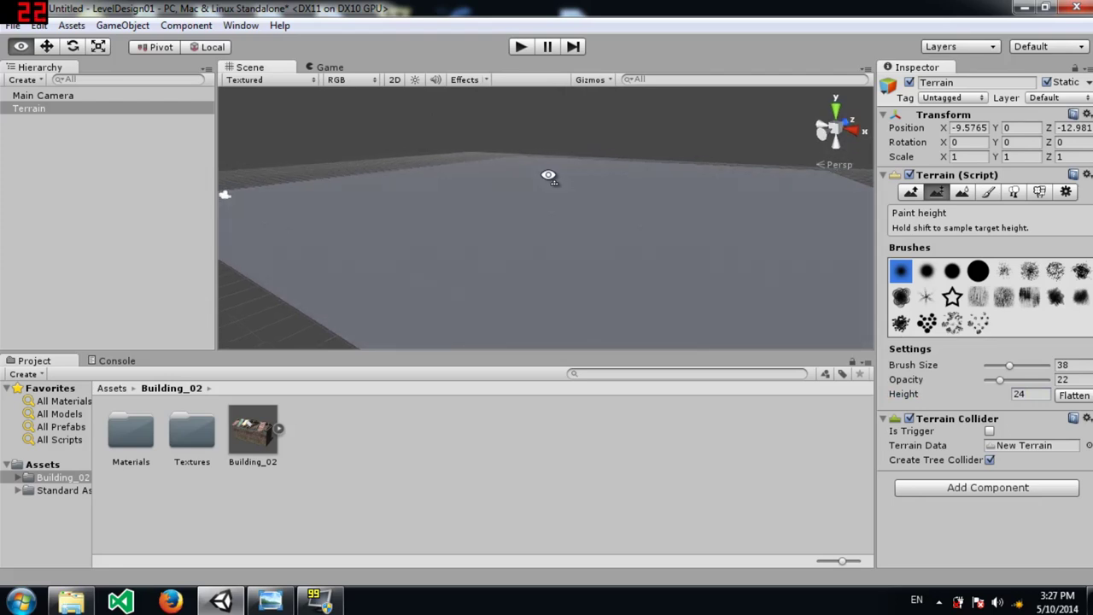
left_click_drag(548, 175, 532, 204, "alt")
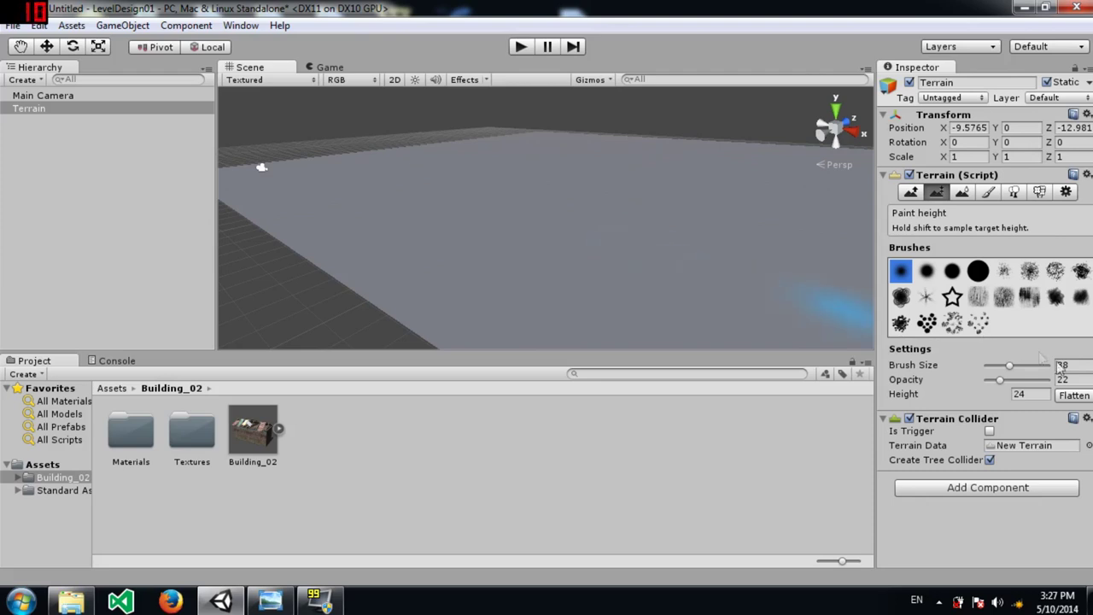
left_click(1030, 395)
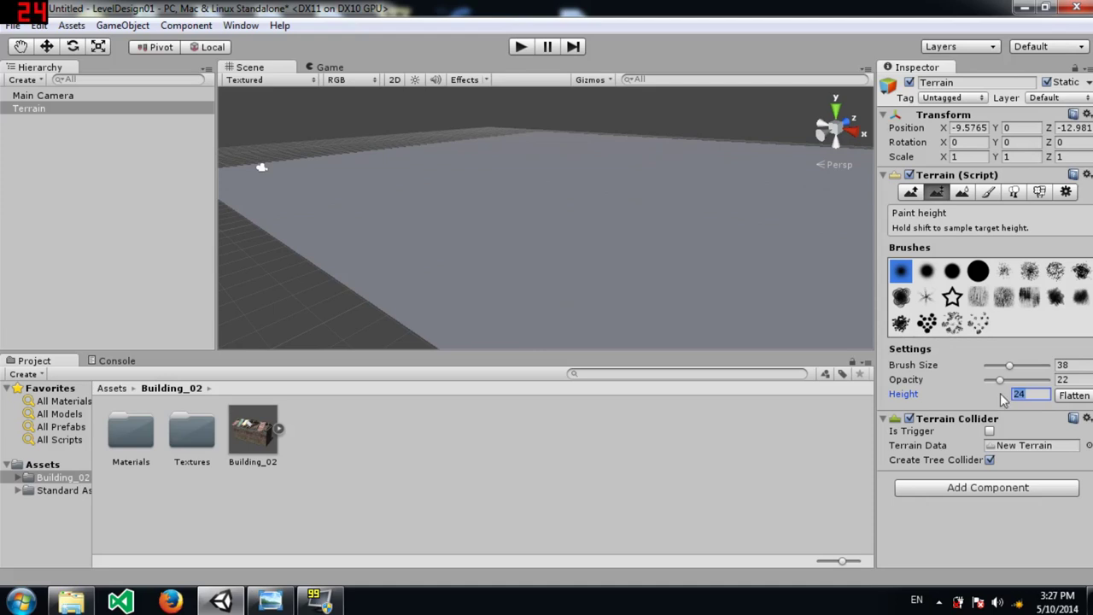
type("4")
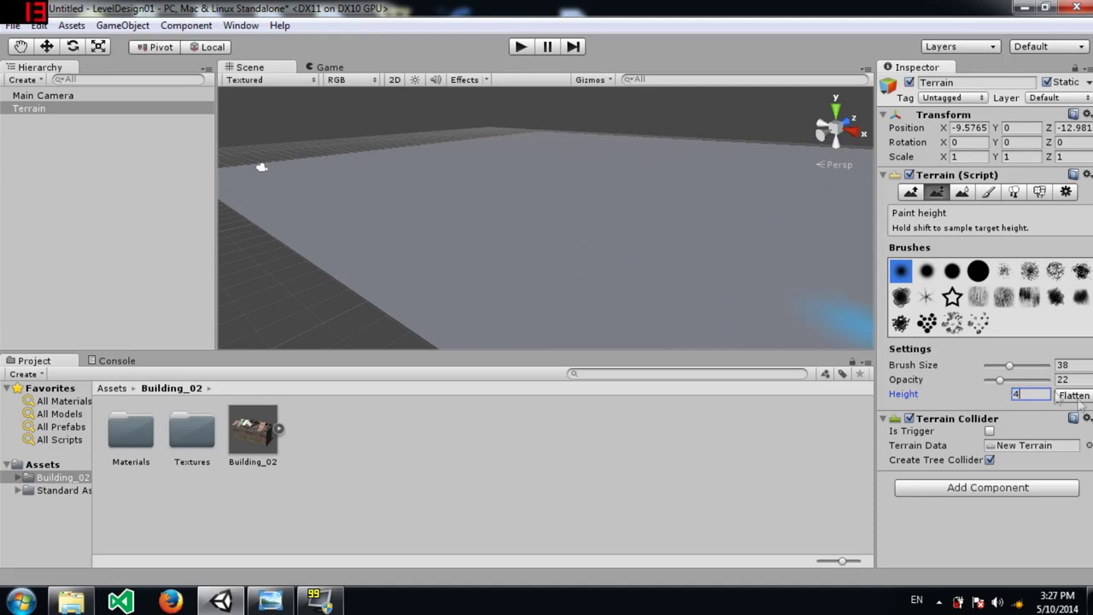
left_click(1074, 398)
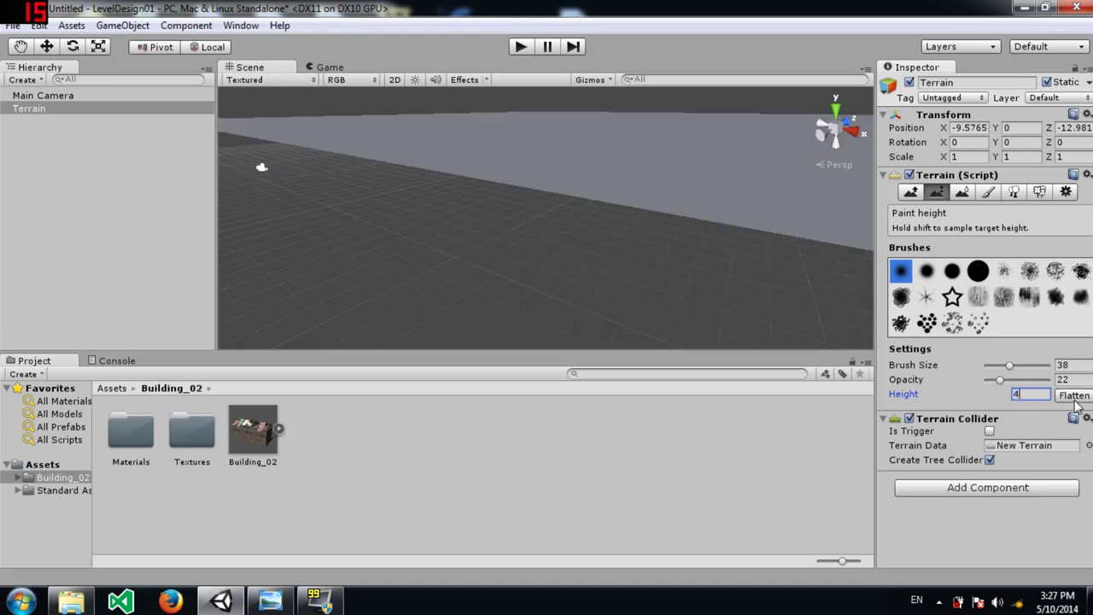
Raise scattered hills across the terrain with the Raise / Lower Terrain tool and the first soft round brush.
left_click_drag(524, 217, 494, 259, "alt")
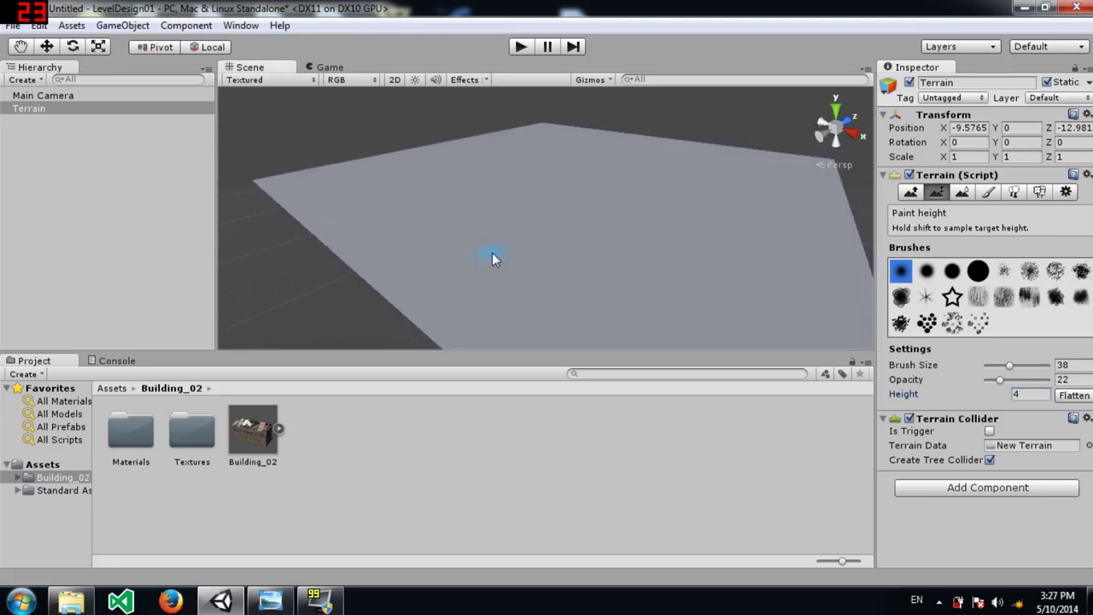
left_click(910, 192)
mouse_move(361, 200)
left_mouse_down()
mouse_move(499, 261)
mouse_move(750, 237)
mouse_move(687, 144)
mouse_move(592, 166)
mouse_move(578, 149)
mouse_move(666, 179)
left_mouse_up()
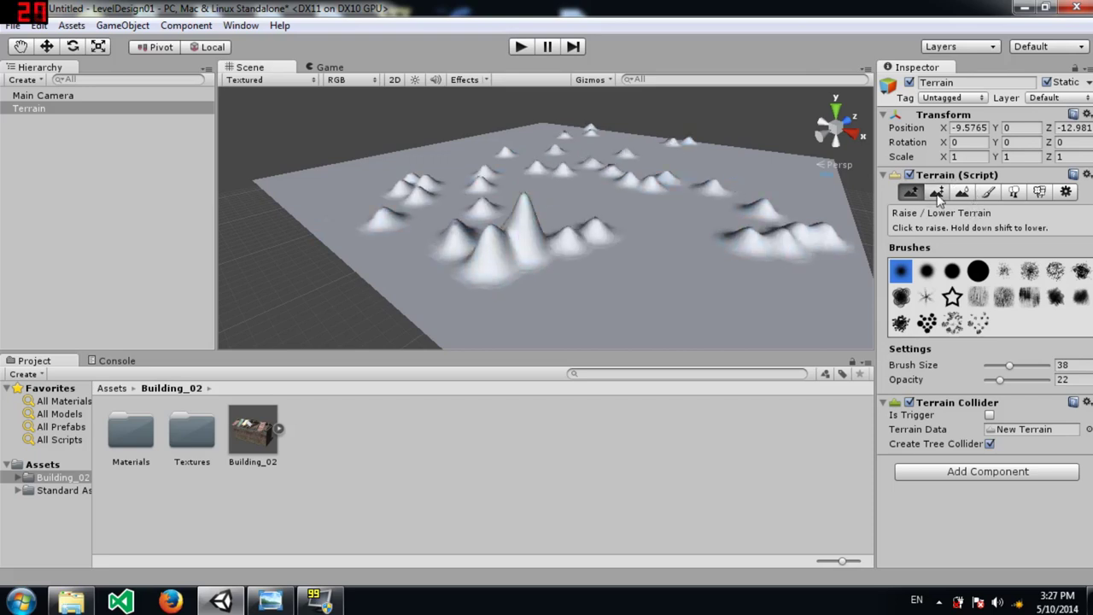
Flatten the hilly terrain to a height of 2 with the Paint Height tool.
left_click(937, 192)
left_click(1020, 394)
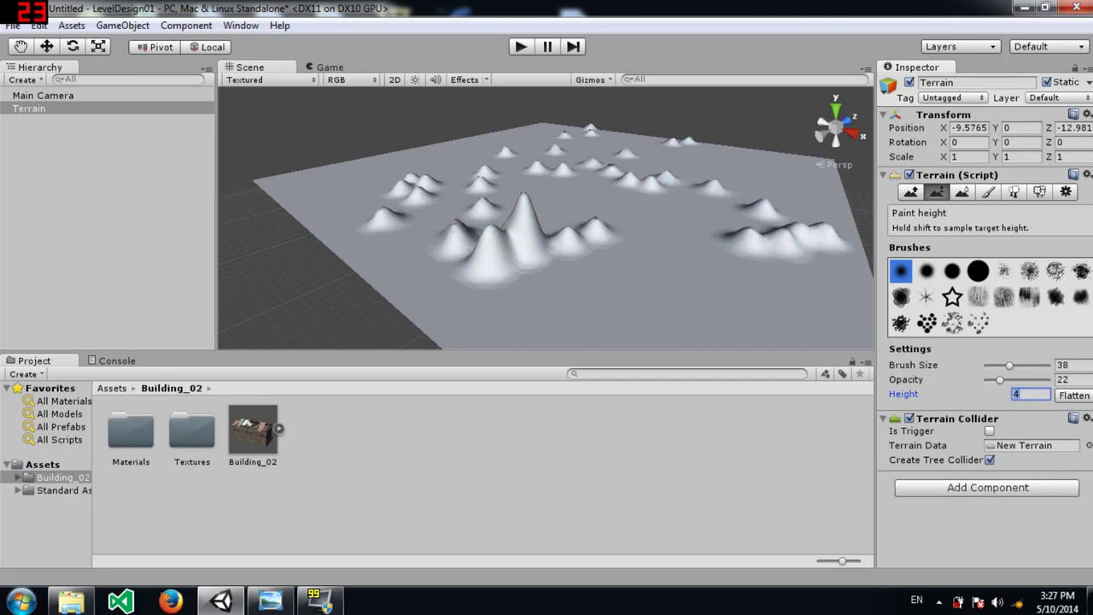
type("2")
left_click(1074, 396)
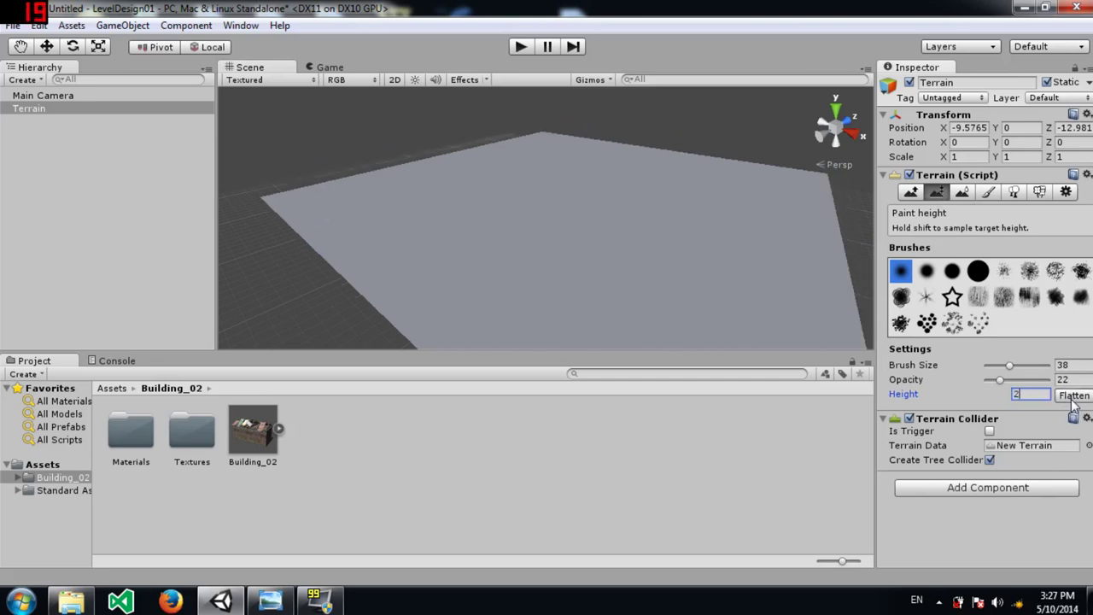
left_click_drag(649, 303, 589, 162, "alt")
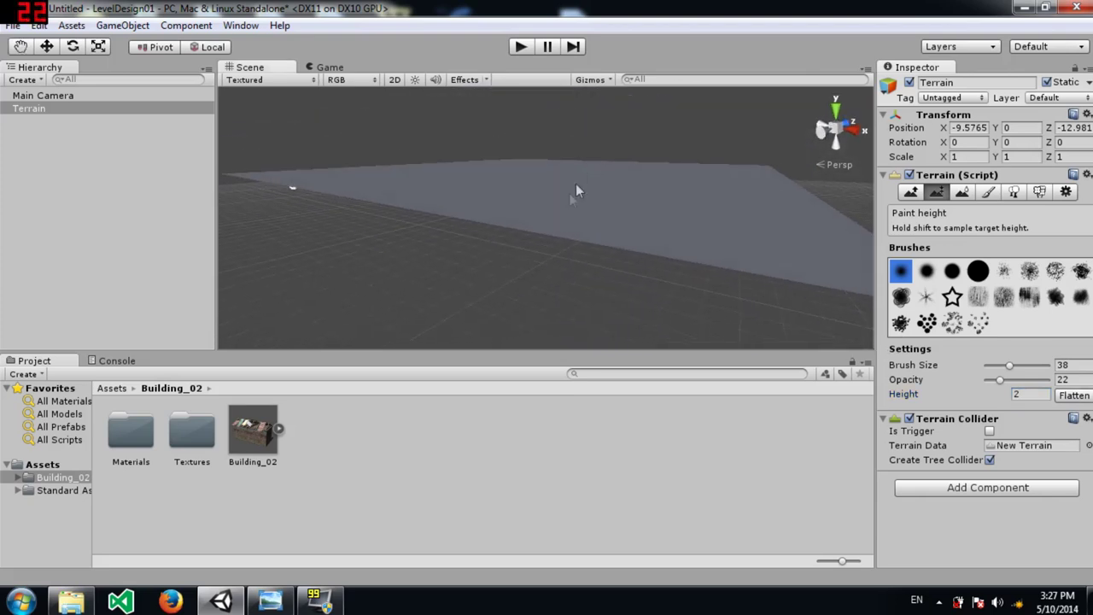
Carve a flat-bottomed pit into the near part of the terrain with the Raise / Lower Terrain tool.
right_click_drag(544, 232, 557, 216)
key("w")
left_click_drag(557, 216, 501, 244, "alt")
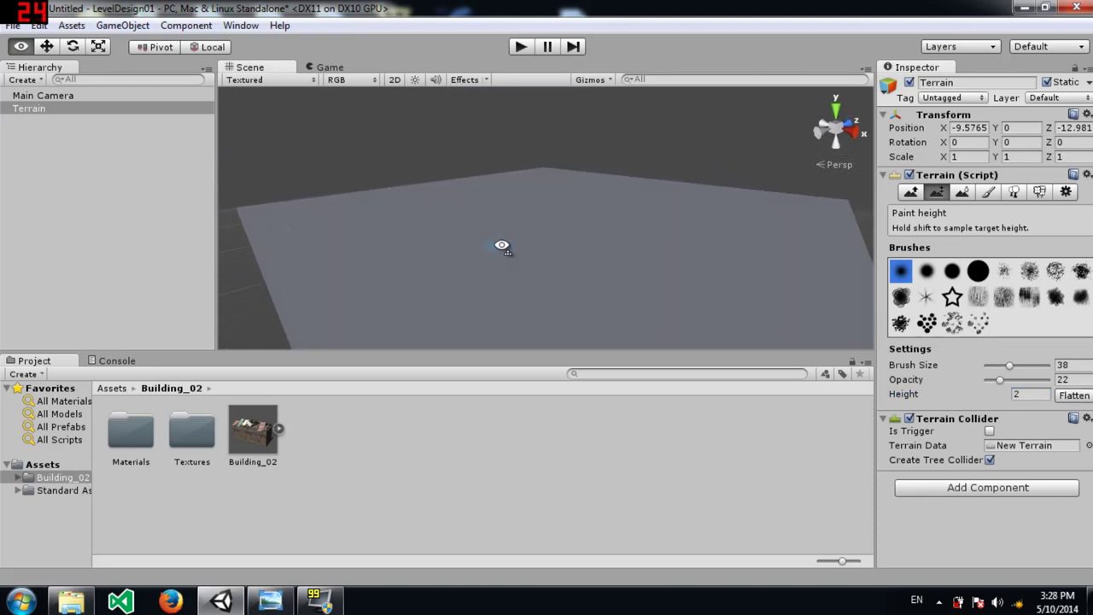
left_click(906, 193)
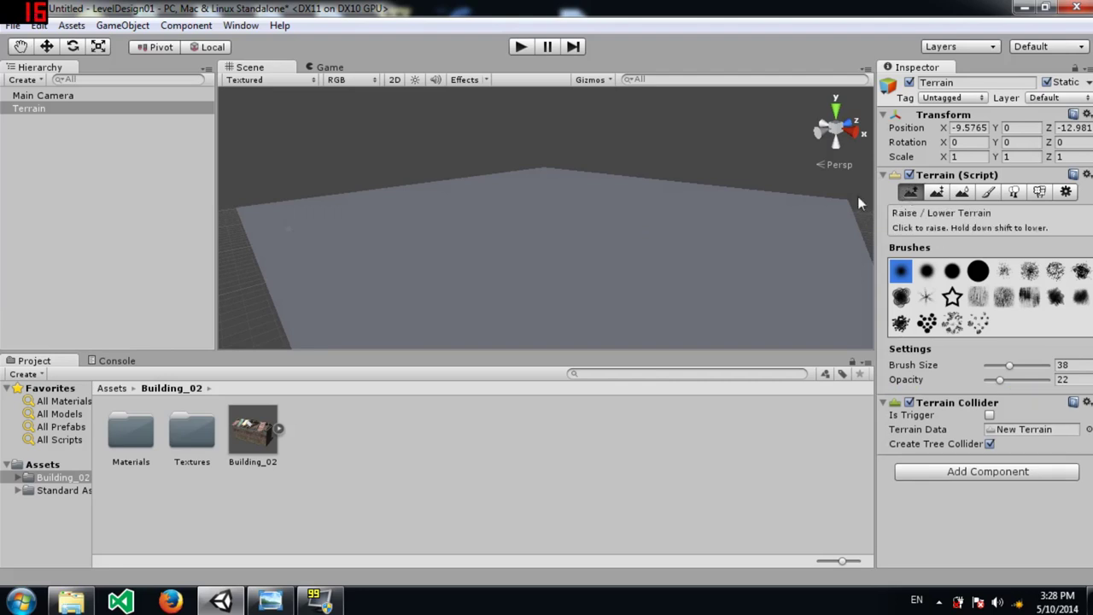
mouse_move(529, 286)
left_mouse_down()
mouse_move(564, 323)
mouse_move(590, 305)
mouse_move(581, 320)
mouse_move(565, 292)
left_mouse_up()
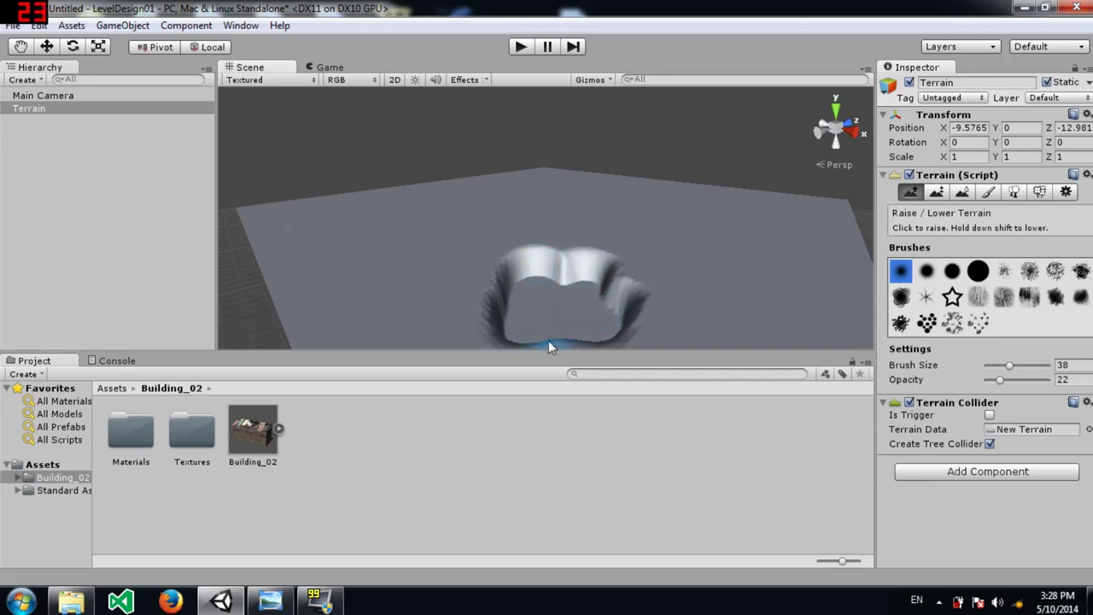
left_click_drag(556, 313, 333, 359, "alt")
mouse_move(518, 298)
left_mouse_down()
mouse_move(495, 299)
mouse_move(547, 296)
mouse_move(570, 276)
mouse_move(658, 286)
left_mouse_up()
key("ctrl+z")
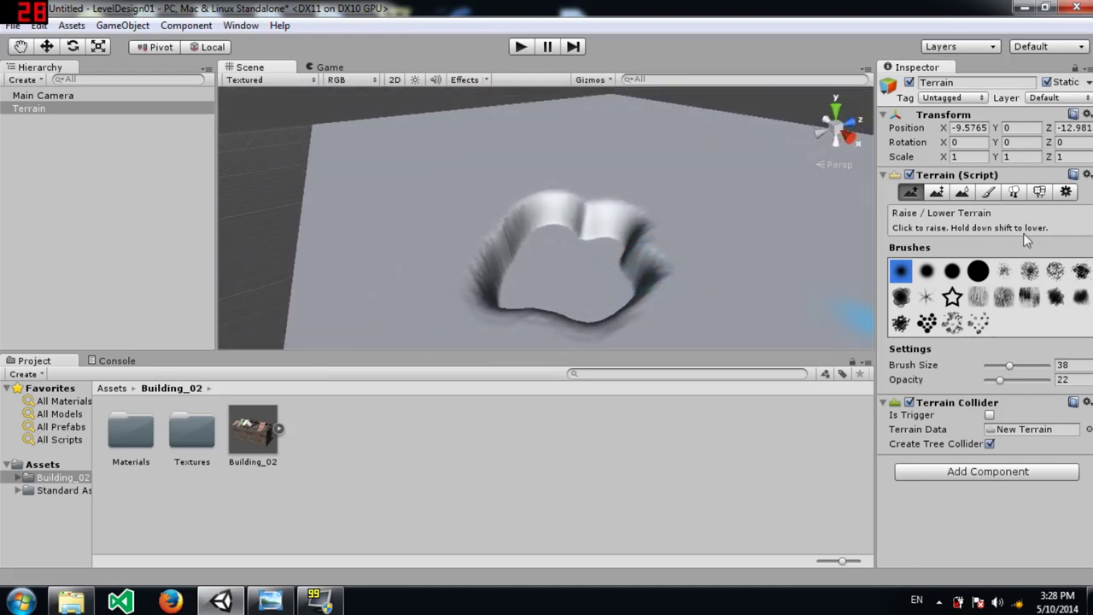
Flatten the whole terrain to a height of 6 with the Paint Height tool.
left_click(938, 193)
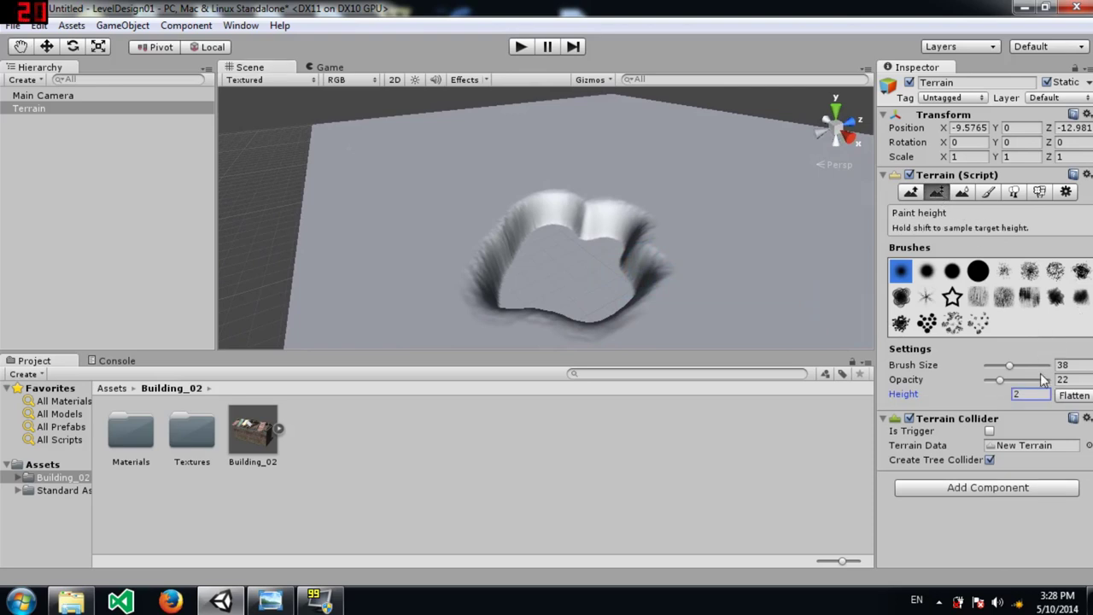
left_click(1035, 396)
type("2")
key("Return")
type("6")
left_click(1074, 395)
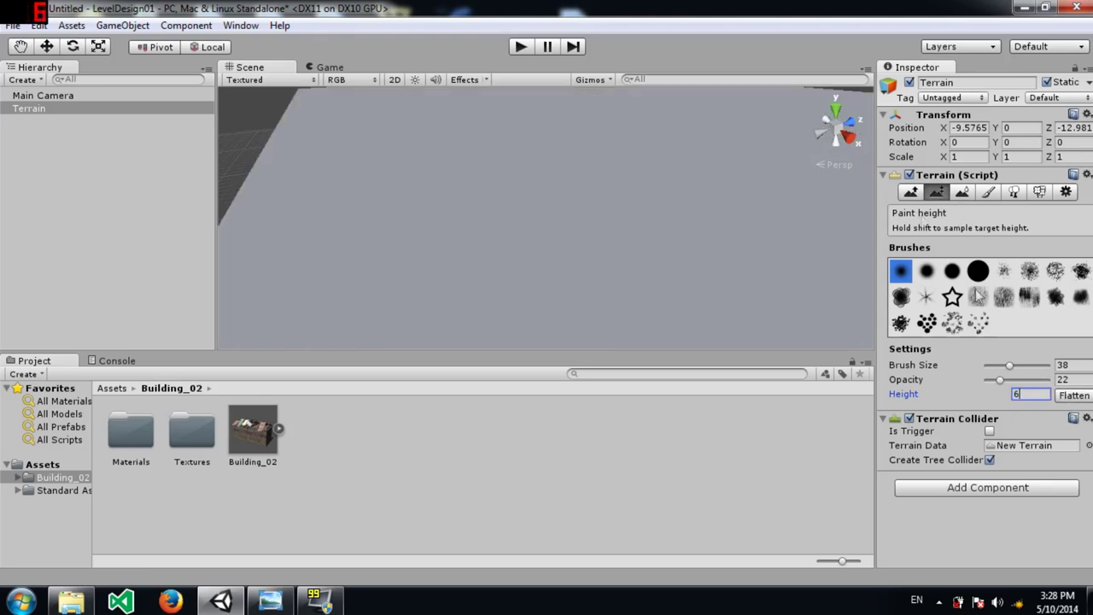
Lower a large, deep pit near the terrain's front edge with the Raise / Lower Terrain tool.
left_click(910, 191)
mouse_move(691, 205)
left_mouse_down("alt")
mouse_move(618, 161)
mouse_move(627, 176)
mouse_move(599, 223)
left_mouse_up("alt")
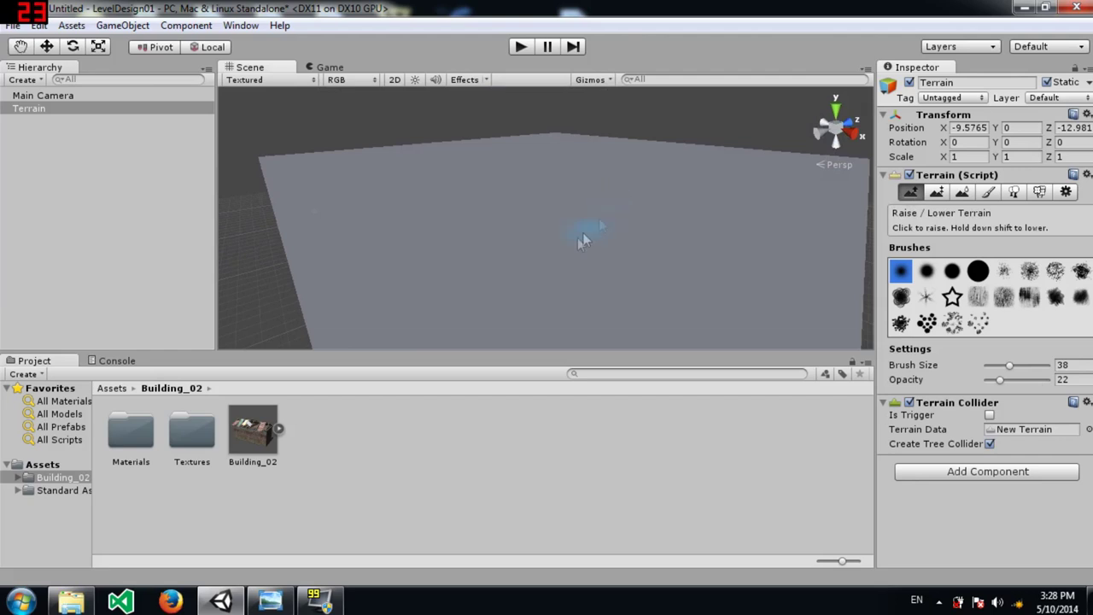
mouse_move(500, 292)
left_mouse_down()
mouse_move(533, 255)
mouse_move(588, 275)
mouse_move(551, 274)
mouse_move(586, 273)
mouse_move(594, 298)
mouse_move(507, 324)
mouse_move(501, 307)
mouse_move(541, 291)
mouse_move(493, 346)
mouse_move(611, 351)
mouse_move(584, 274)
mouse_move(589, 325)
mouse_move(557, 352)
left_mouse_up()
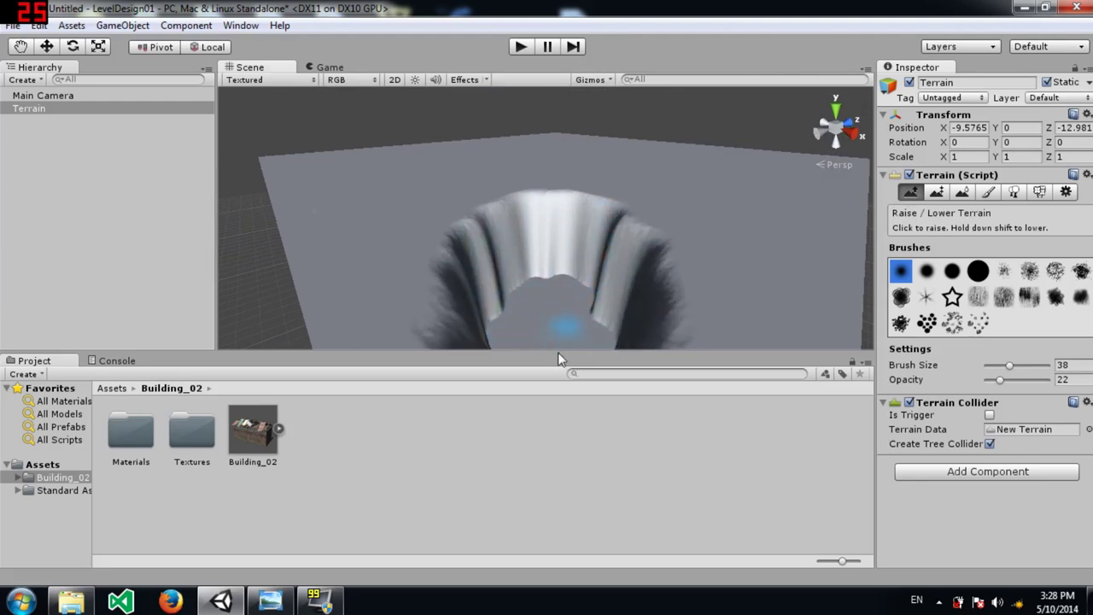
Flatten the pitted terrain back to a height of 4 with the Paint Height tool.
left_click(937, 193)
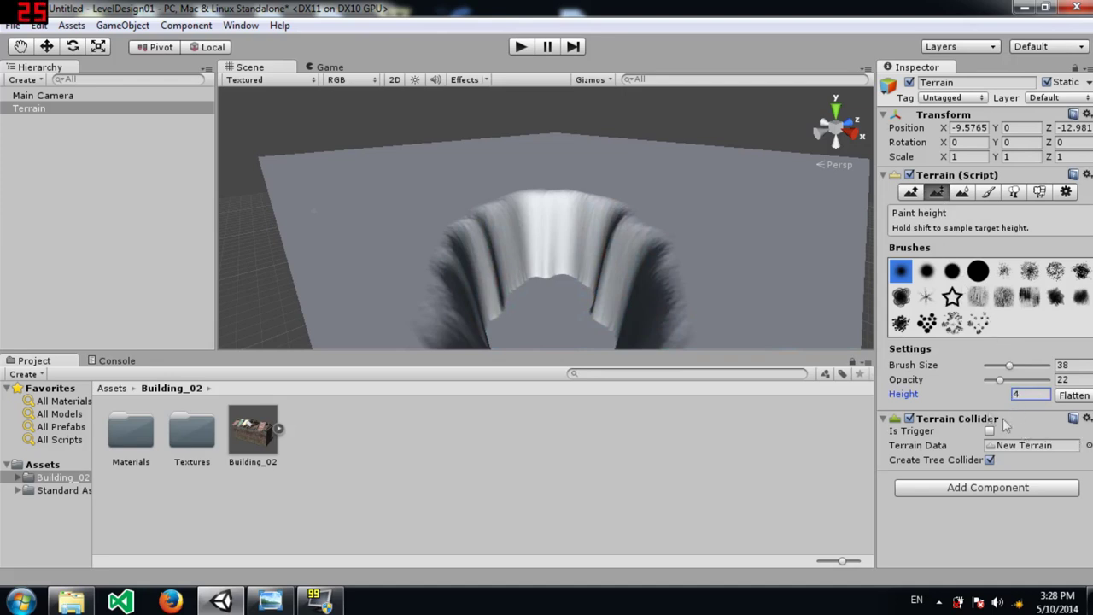
left_click(1067, 398)
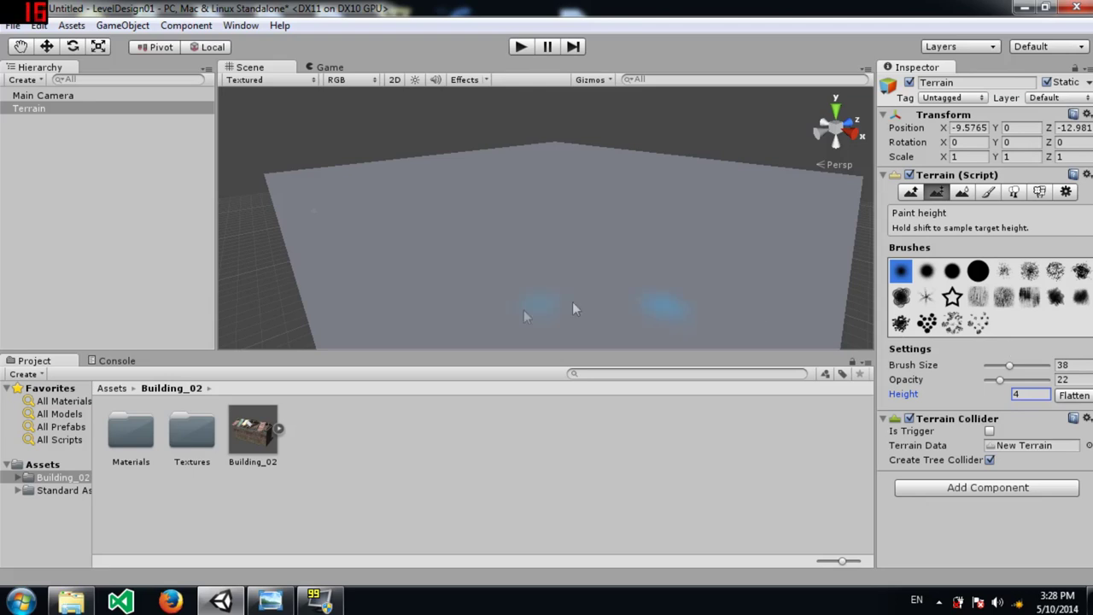
left_click_drag(438, 202, 462, 193, "alt")
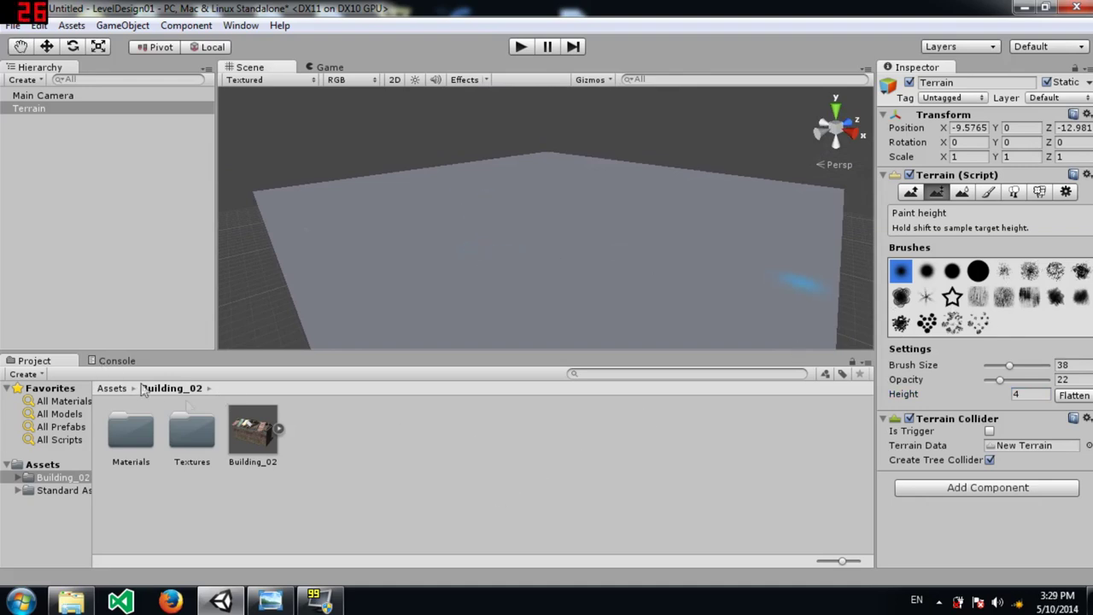
Import the complete Terrain Assets package into the project and open the Standard Assets folder.
right_click(417, 475)
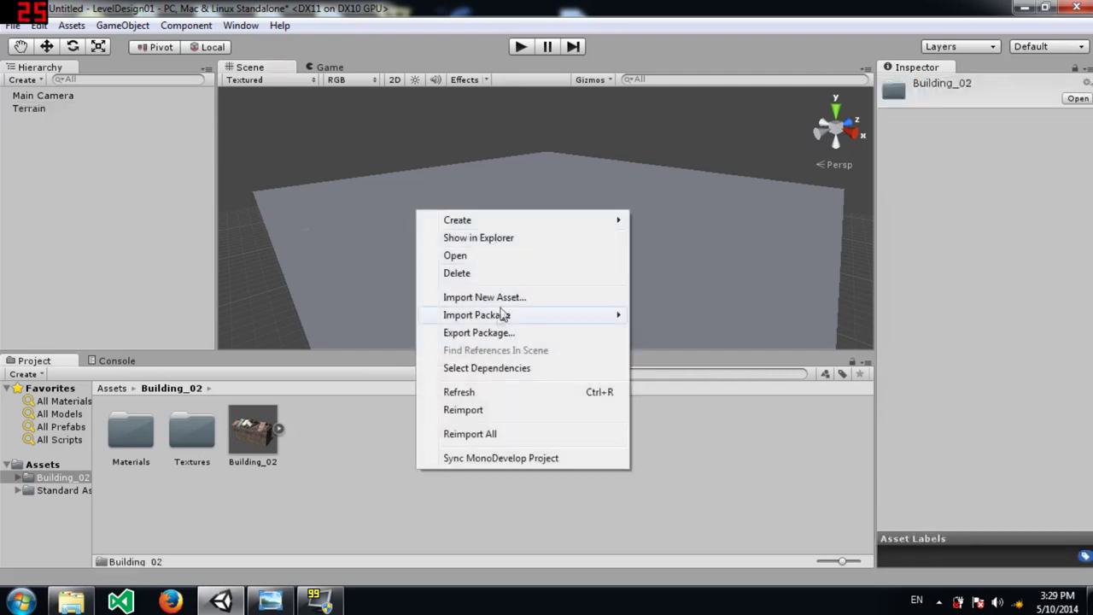
mouse_move(504, 316)
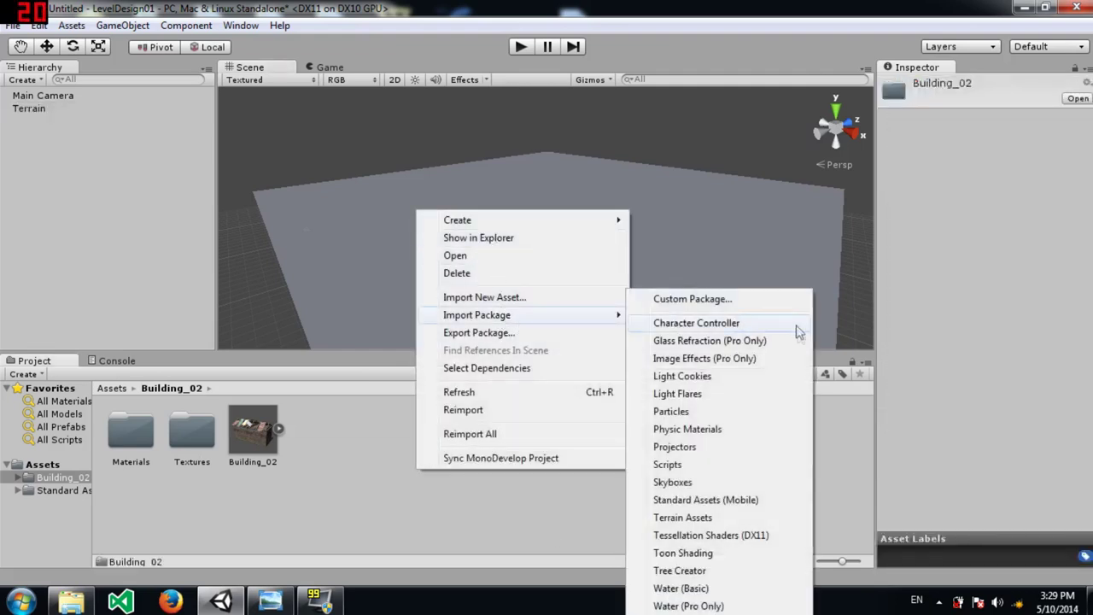
left_click(711, 521)
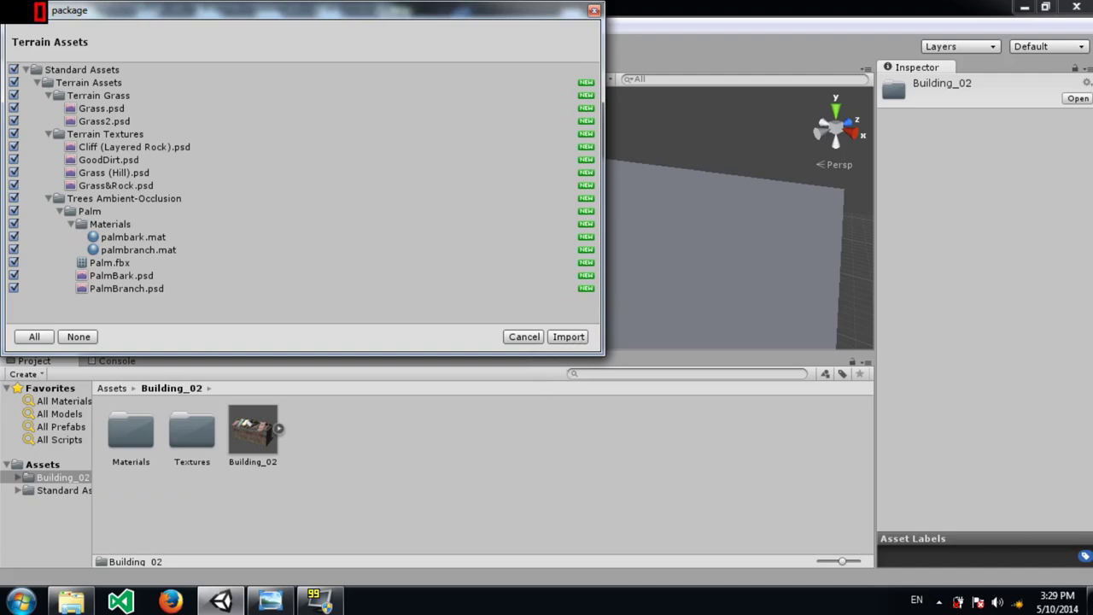
left_click(556, 338)
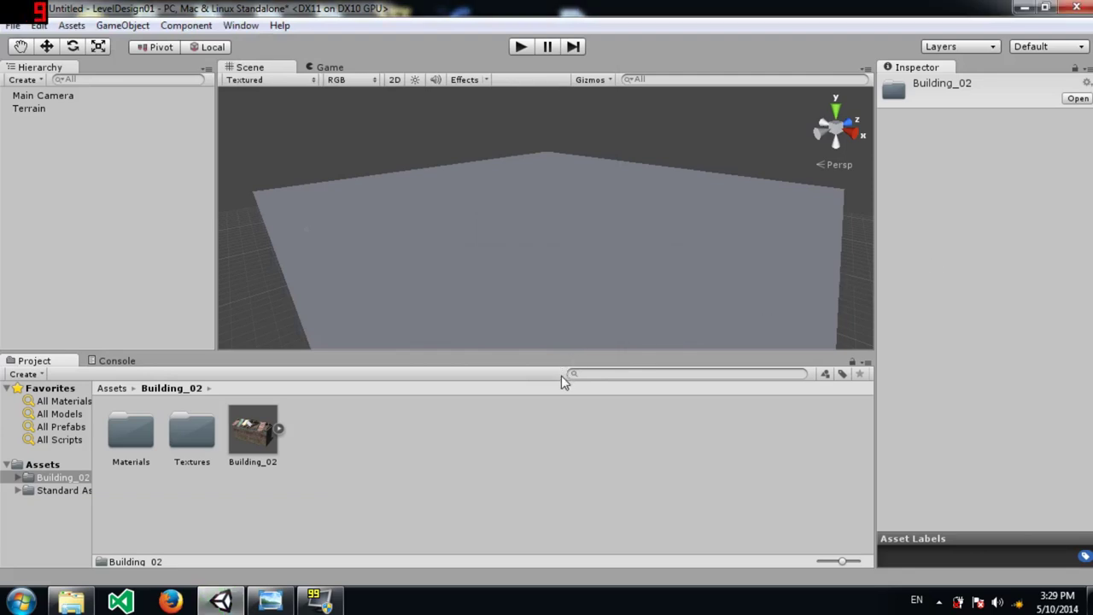
left_click(41, 492)
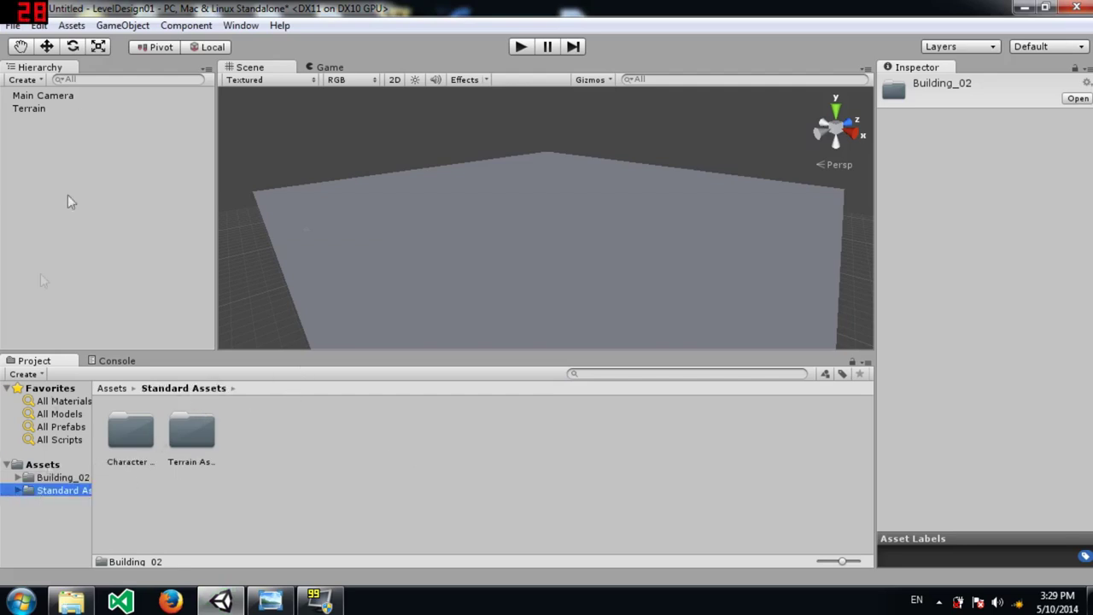
Start a new terrain texture with Paint Texture and the second round brush, using Grass (Hill) as its image.
left_click(28, 108)
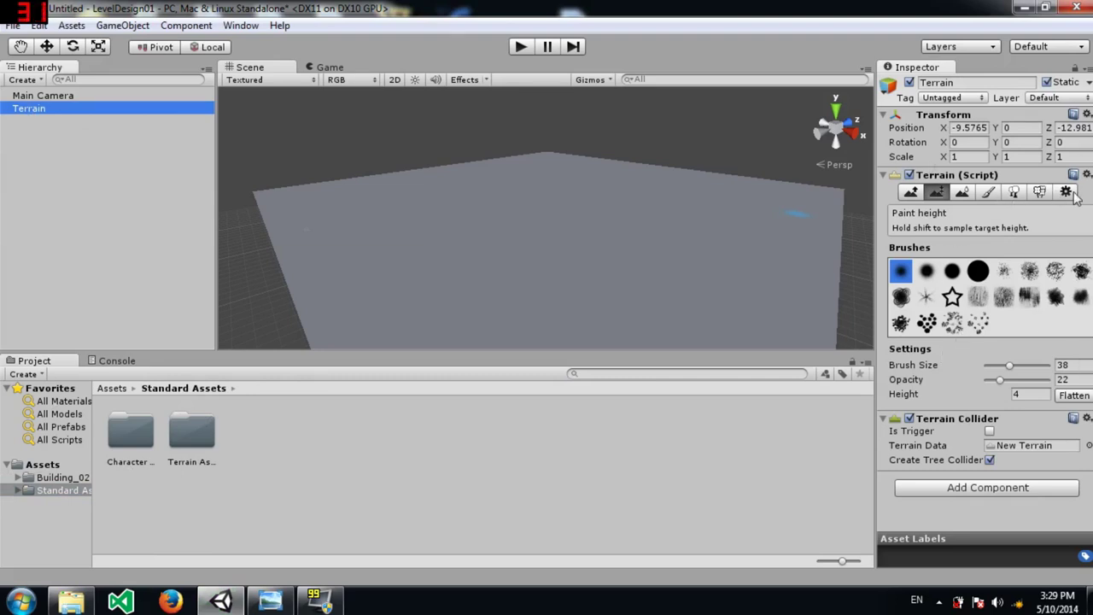
left_click(989, 187)
left_click(989, 192)
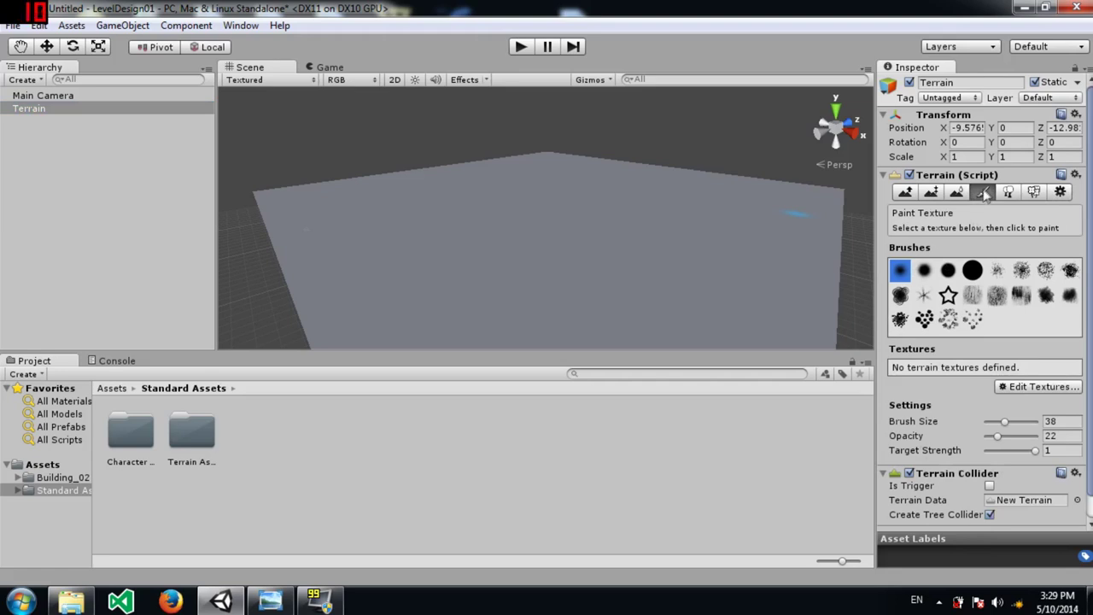
left_click(931, 271)
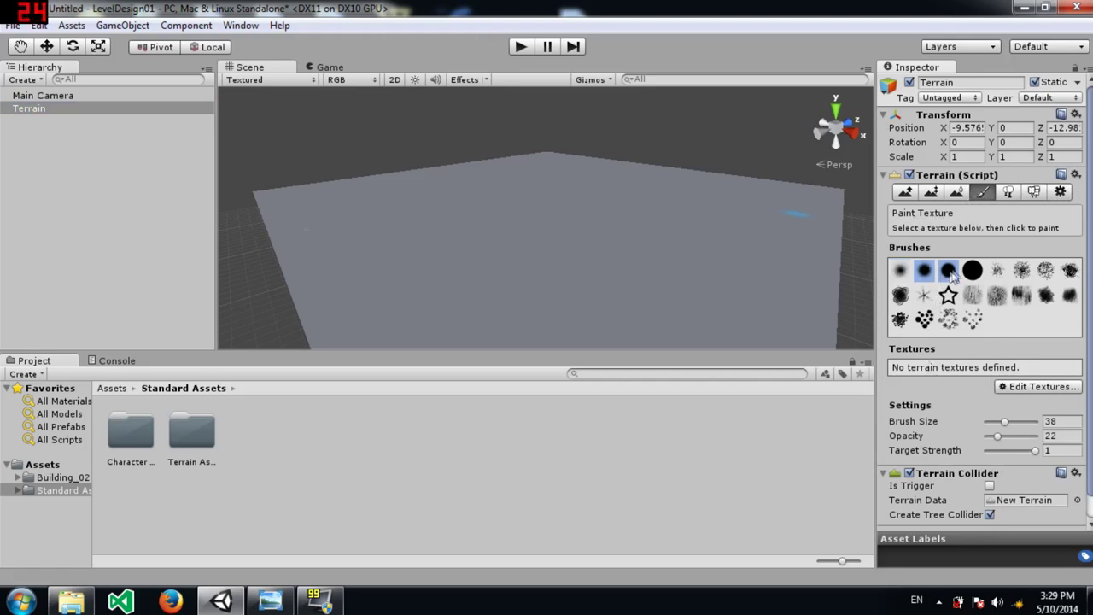
left_click(1036, 389)
left_click(1025, 391)
left_click(89, 103)
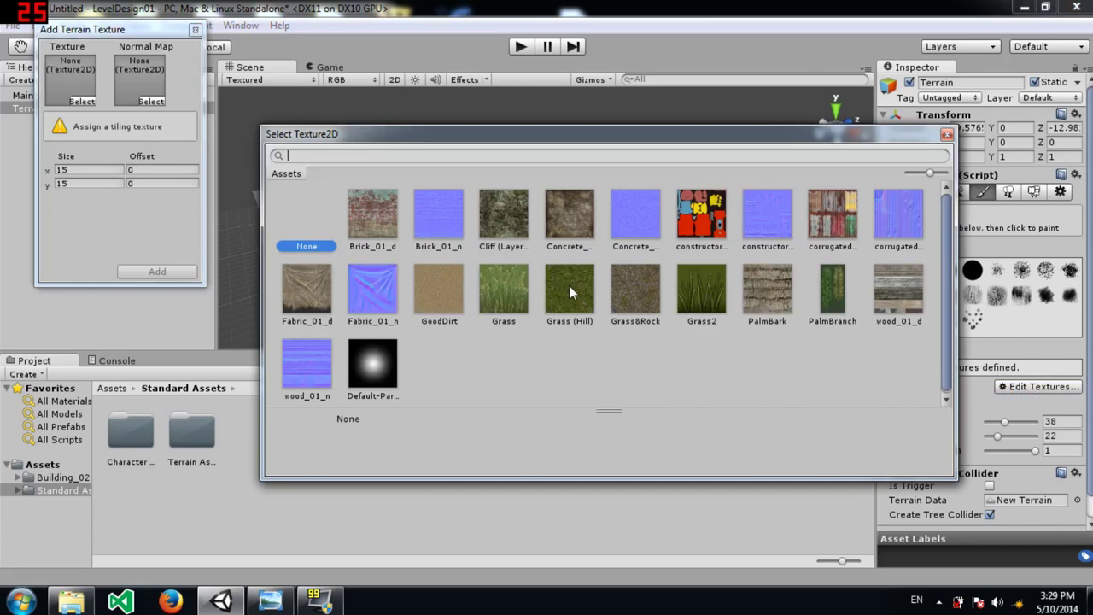
left_click(568, 293)
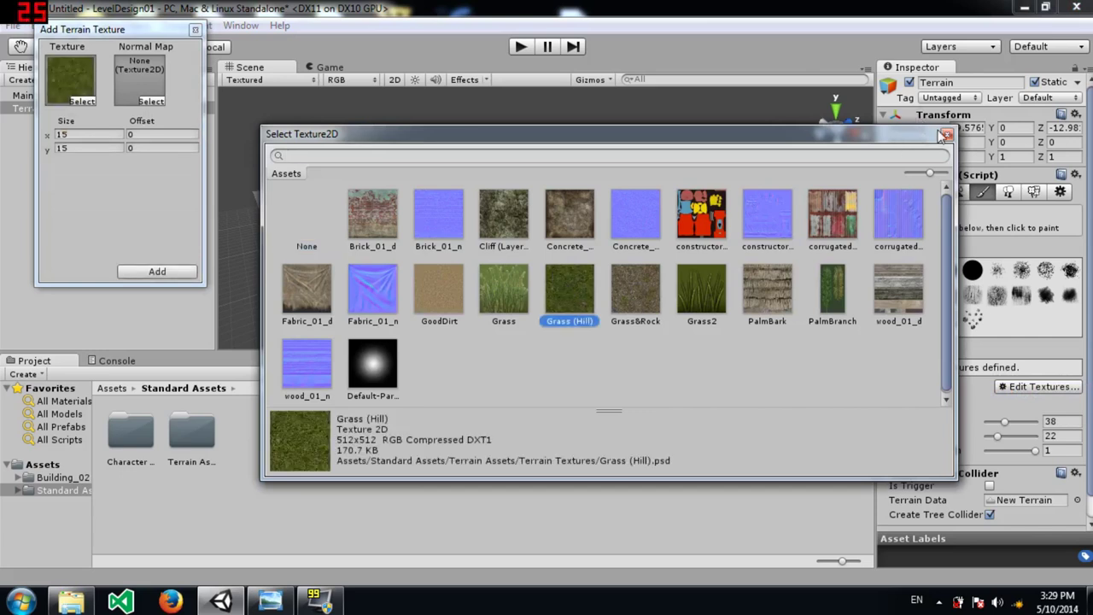
left_click(947, 135)
Set the grass texture's X tile size to 3 and add the texture to the terrain.
left_click(80, 136)
double_click(65, 136)
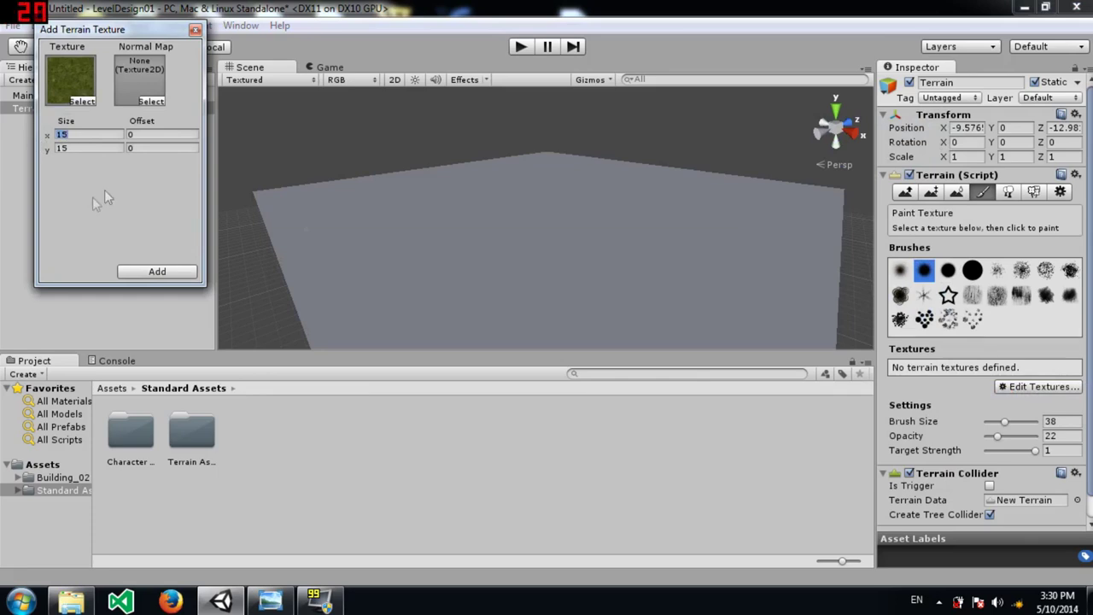
type("3")
left_click(158, 272)
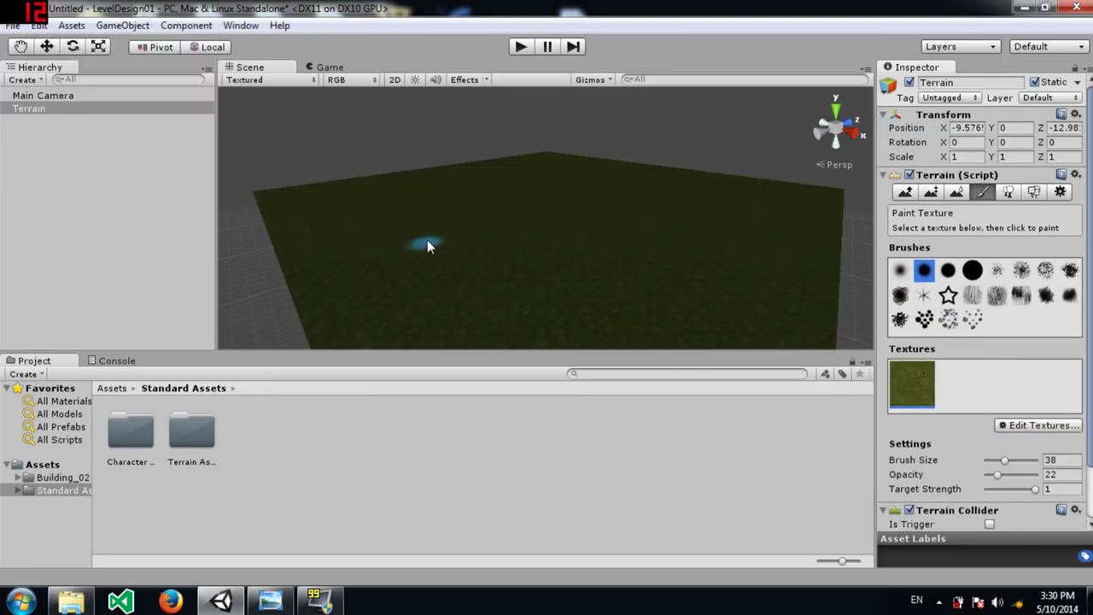
Examine the grass texture on the terrain from several angles and distances.
scroll(424, 247, "up", 5)
scroll(422, 254, "down", 5)
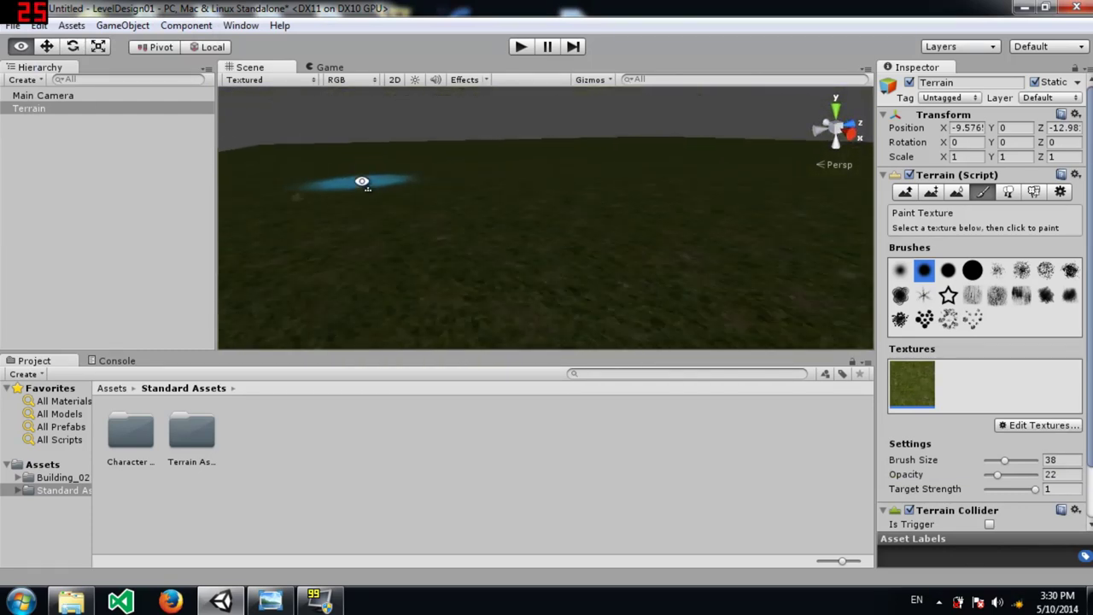
left_click_drag(418, 205, 512, 196, "alt")
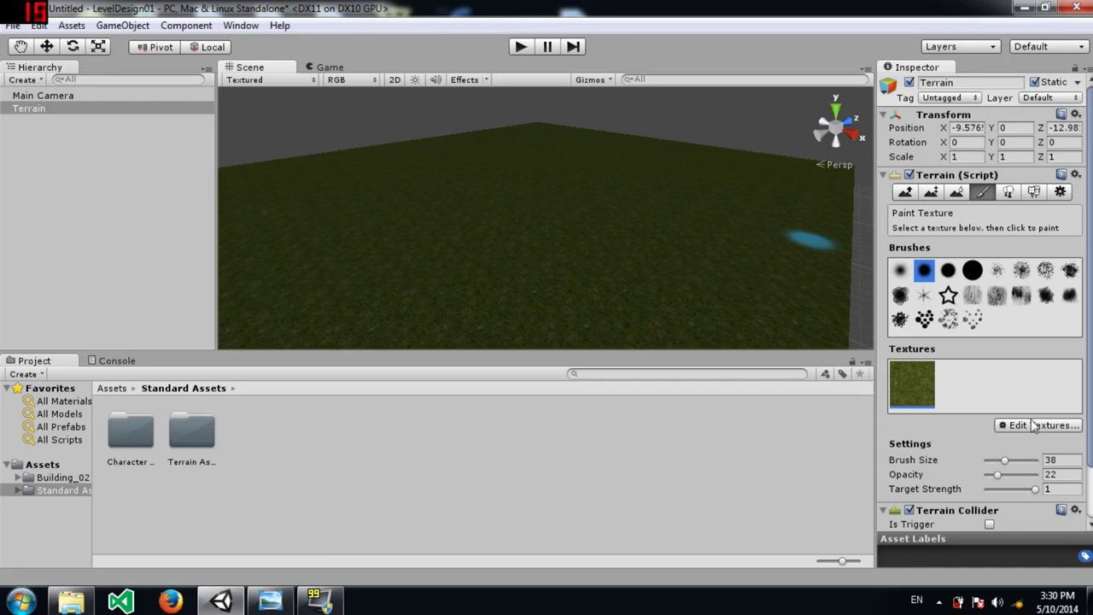
left_click_drag(500, 176, 470, 170, "alt")
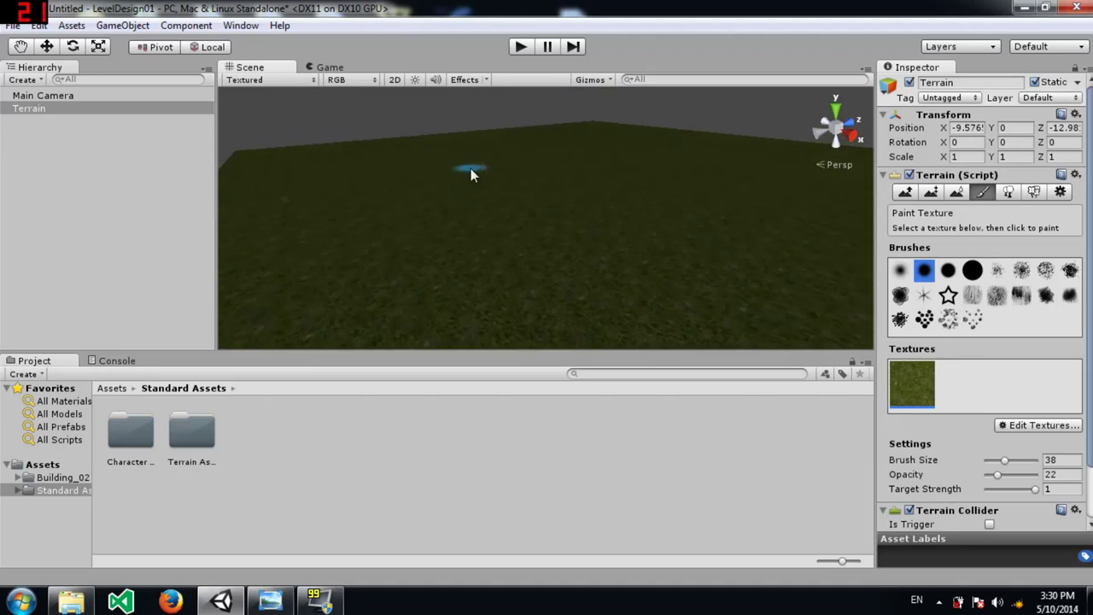
left_click(1025, 427)
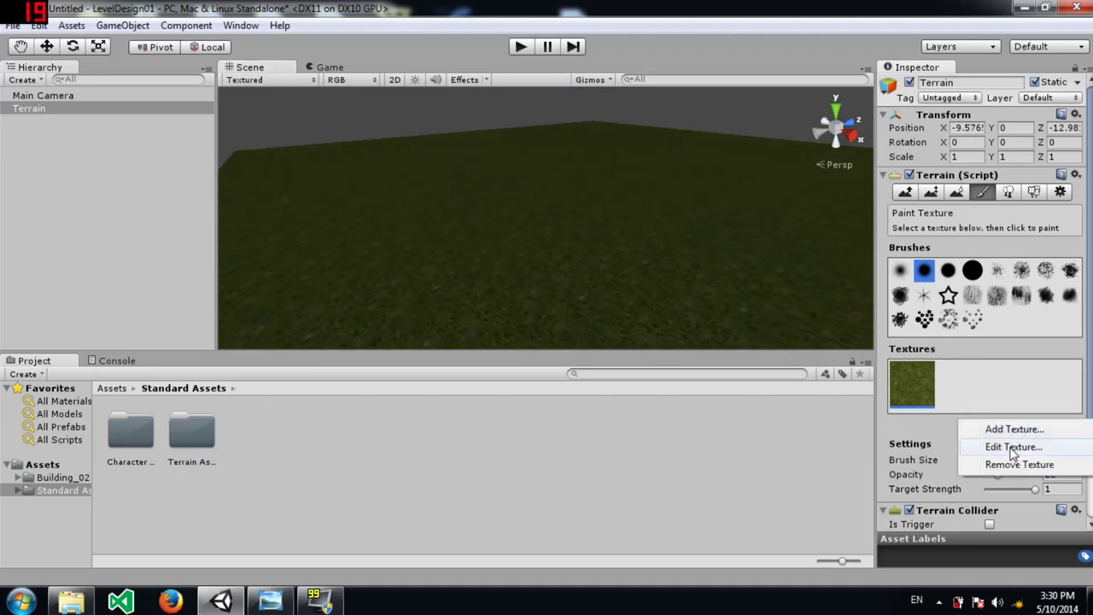
left_click(604, 450)
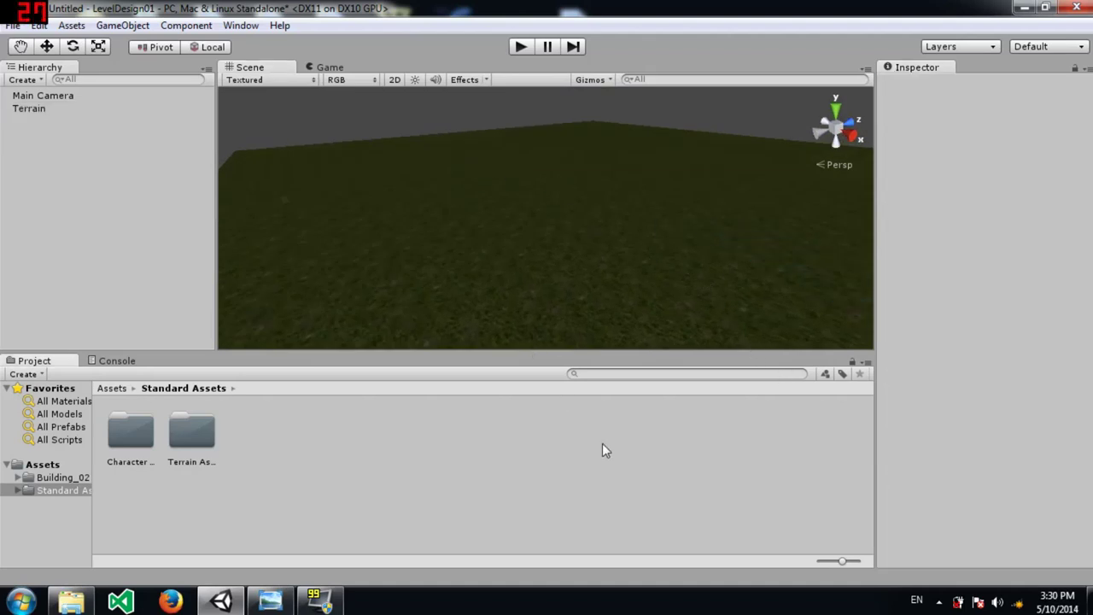
left_click(500, 191)
scroll(518, 217, "down", 5)
left_click_drag(591, 203, 298, 234, "alt")
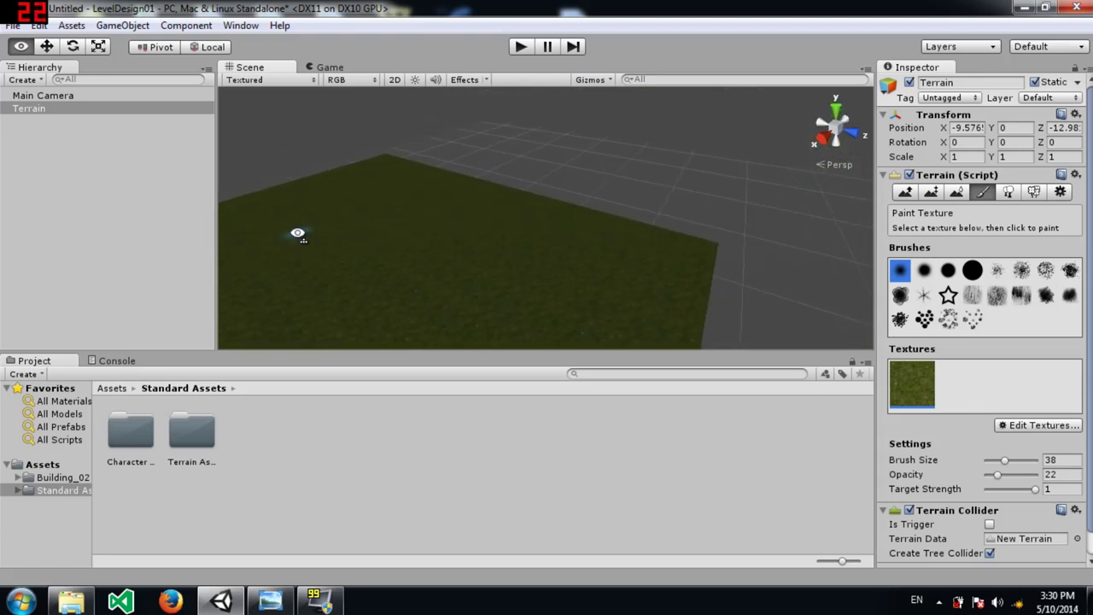
Set up the Raise / Lower Terrain tool with the second round brush and a brush size of 91.
left_click(905, 193)
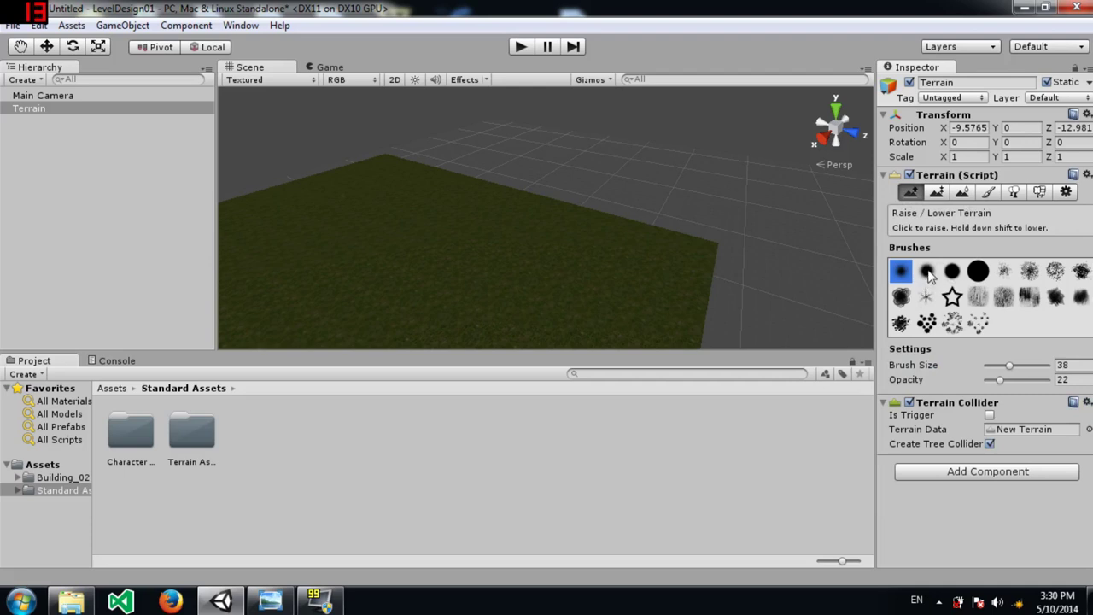
left_click(926, 272)
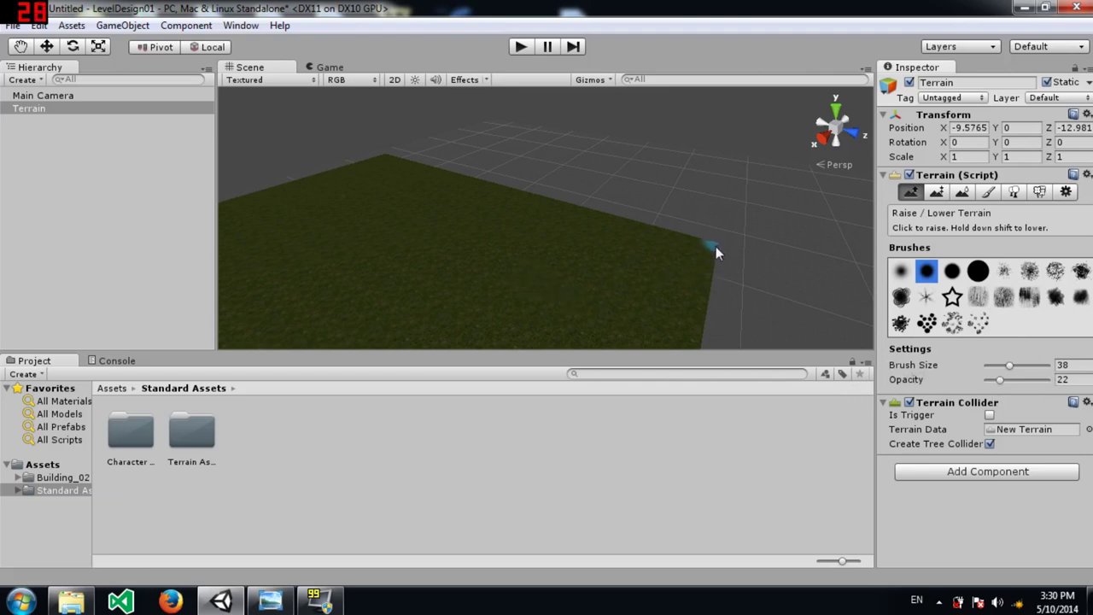
left_click_drag(1031, 364, 1046, 367)
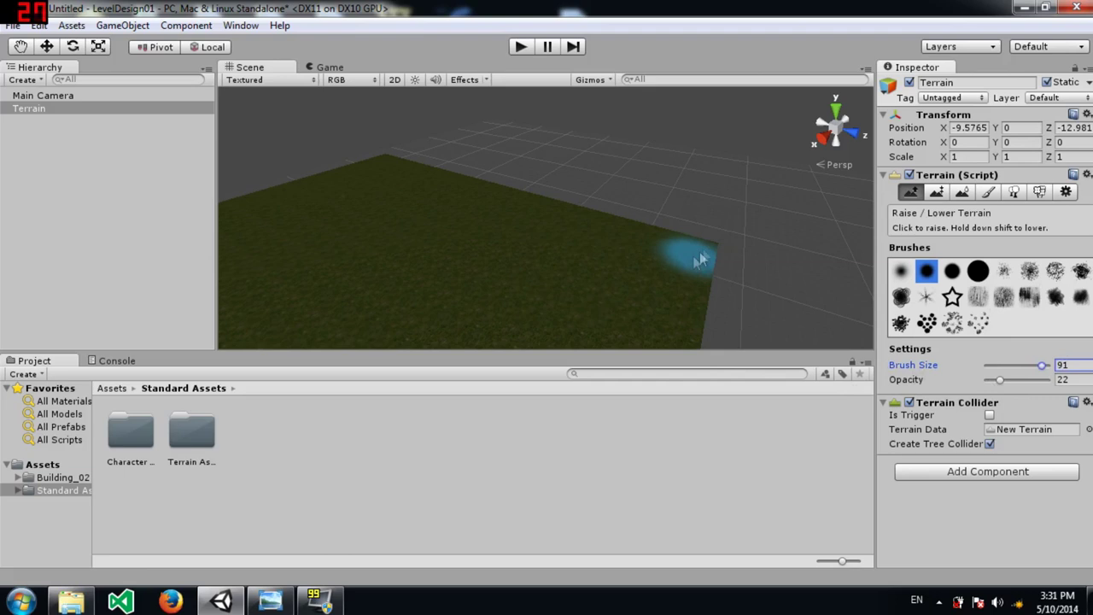
Try raising hills near the terrain's corner with the large brush, and undo the strokes.
left_click_drag(695, 256, 603, 235)
left_click(603, 235)
key("ctrl+z")
key("ctrl+z")
right_click_drag(666, 224, 585, 265)
left_click_drag(655, 265, 629, 246)
key("ctrl+z")
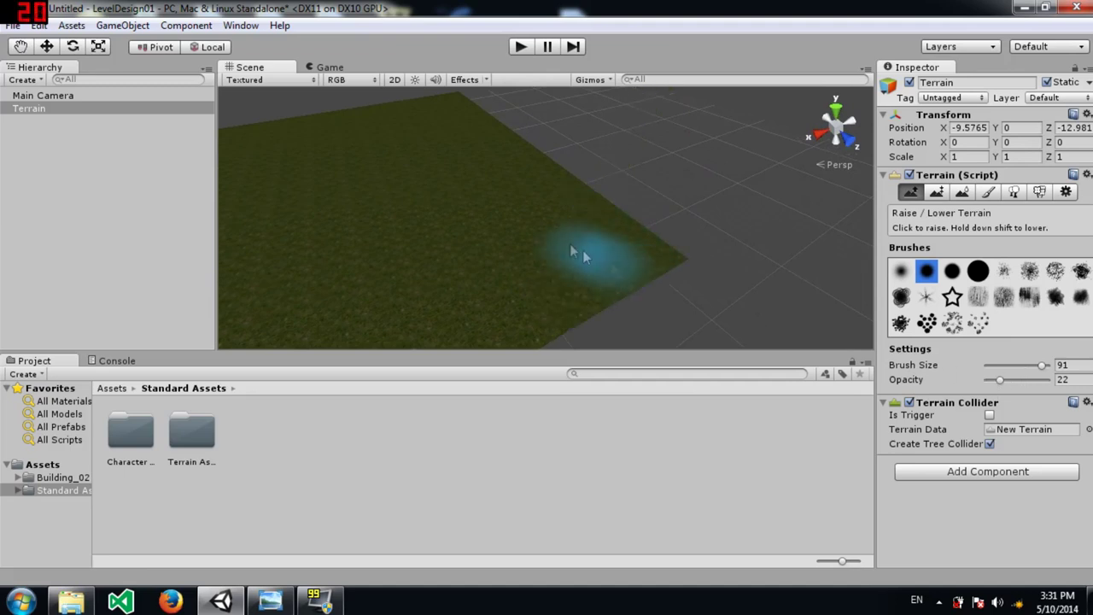
Raise a ridge of uneven hills from the terrain's corner along one whole edge to the next corner.
left_click_drag(612, 223, 721, 279)
left_click_drag(659, 248, 613, 251)
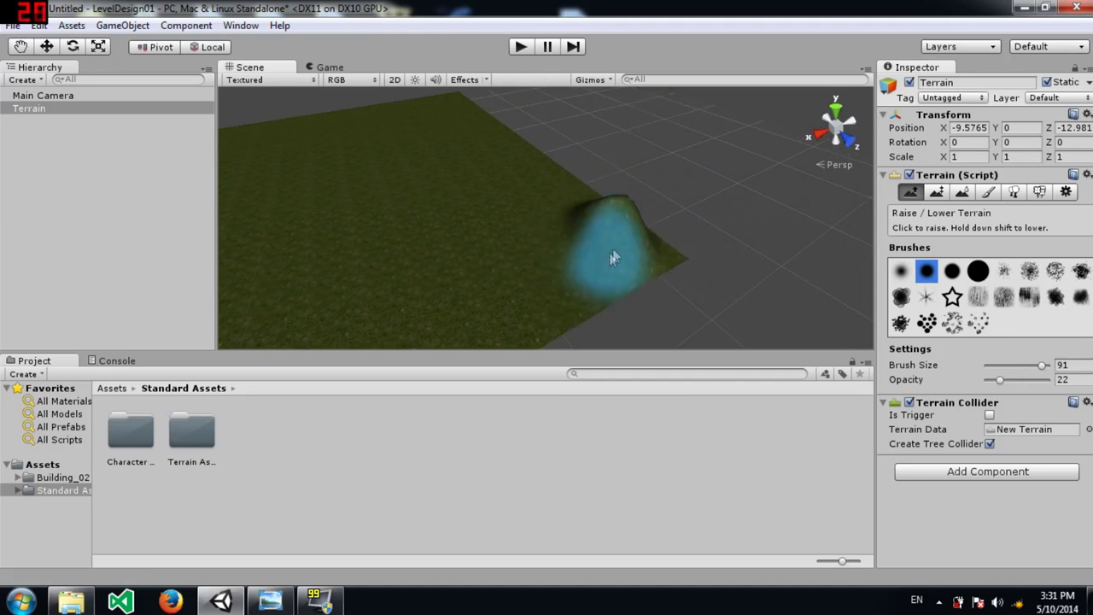
left_click_drag(565, 203, 867, 239, "alt")
left_click_drag(987, 248, 979, 206, "alt")
left_click(637, 176)
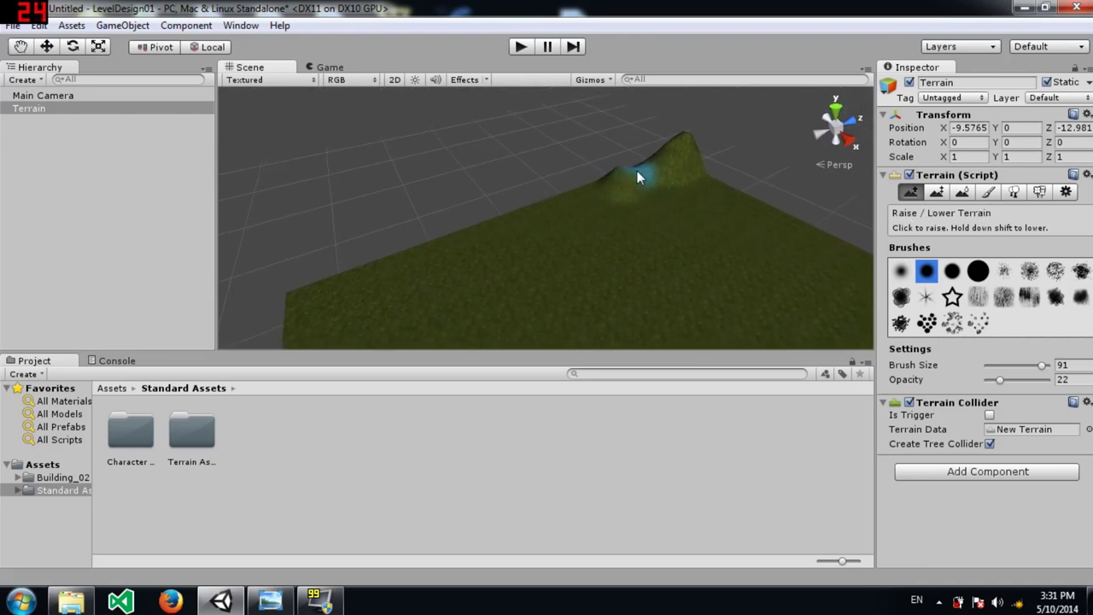
mouse_move(612, 181)
left_mouse_down()
mouse_move(568, 194)
mouse_move(654, 159)
mouse_move(559, 190)
mouse_move(549, 204)
left_mouse_up()
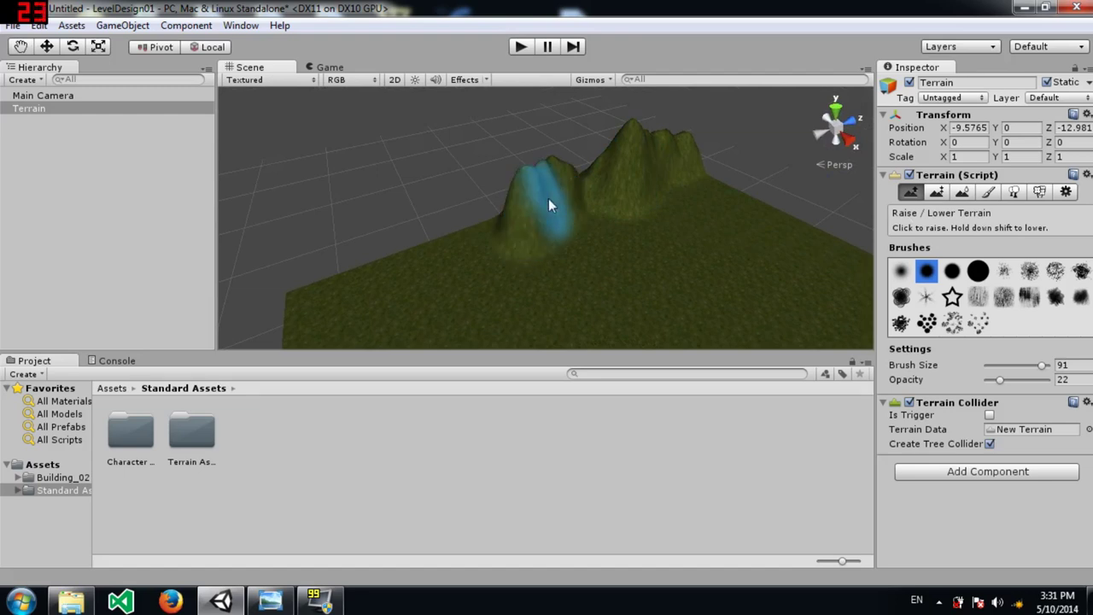
mouse_move(492, 228)
left_mouse_down()
mouse_move(483, 236)
mouse_move(544, 226)
left_mouse_up()
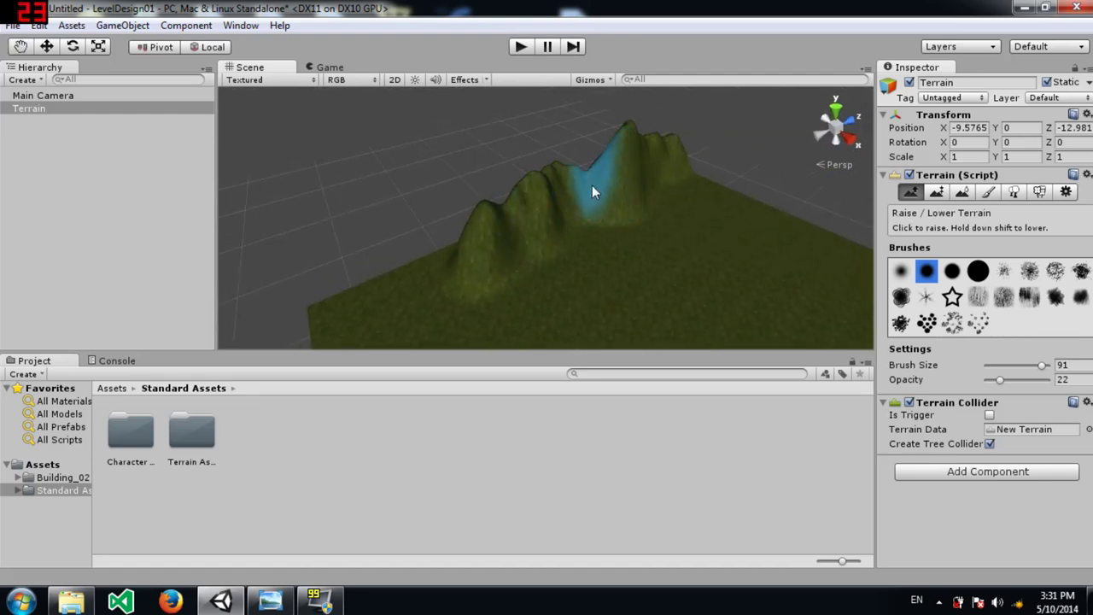
mouse_move(486, 246)
left_mouse_down("alt")
mouse_move(414, 271)
mouse_move(472, 239)
left_mouse_up("alt")
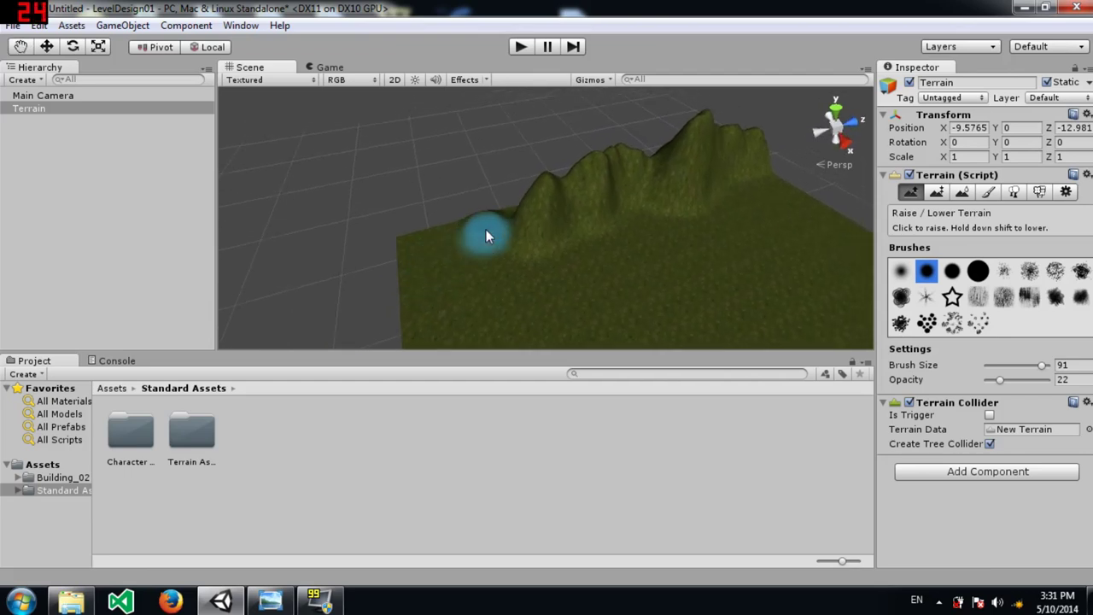
mouse_move(433, 241)
left_mouse_down("alt")
mouse_move(316, 270)
mouse_move(357, 238)
mouse_move(337, 276)
mouse_move(388, 256)
left_mouse_up("alt")
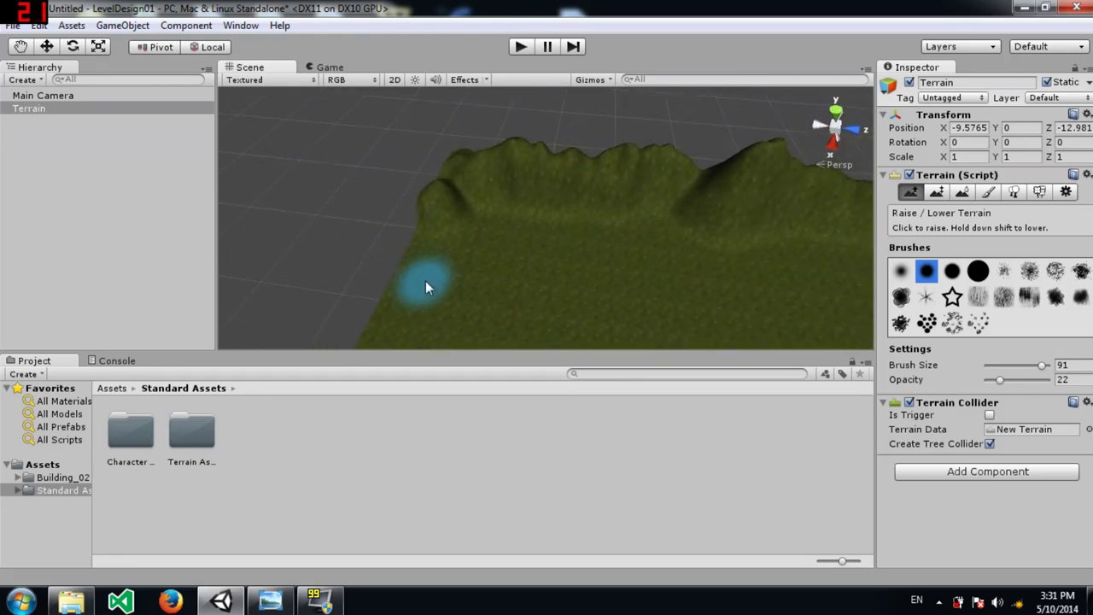
Try raising a hill on the adjacent edge beside the finished ridge, and undo the strokes.
mouse_move(562, 327)
left_mouse_down()
mouse_move(546, 314)
mouse_move(627, 293)
left_mouse_up()
mouse_move(532, 273)
left_mouse_down("alt")
mouse_move(735, 139)
mouse_move(830, 111)
mouse_move(862, 72)
mouse_move(884, 173)
mouse_move(859, 186)
mouse_move(752, 190)
mouse_move(654, 228)
mouse_move(501, 251)
mouse_move(447, 242)
mouse_move(433, 254)
left_mouse_up("alt")
key("ctrl+z")
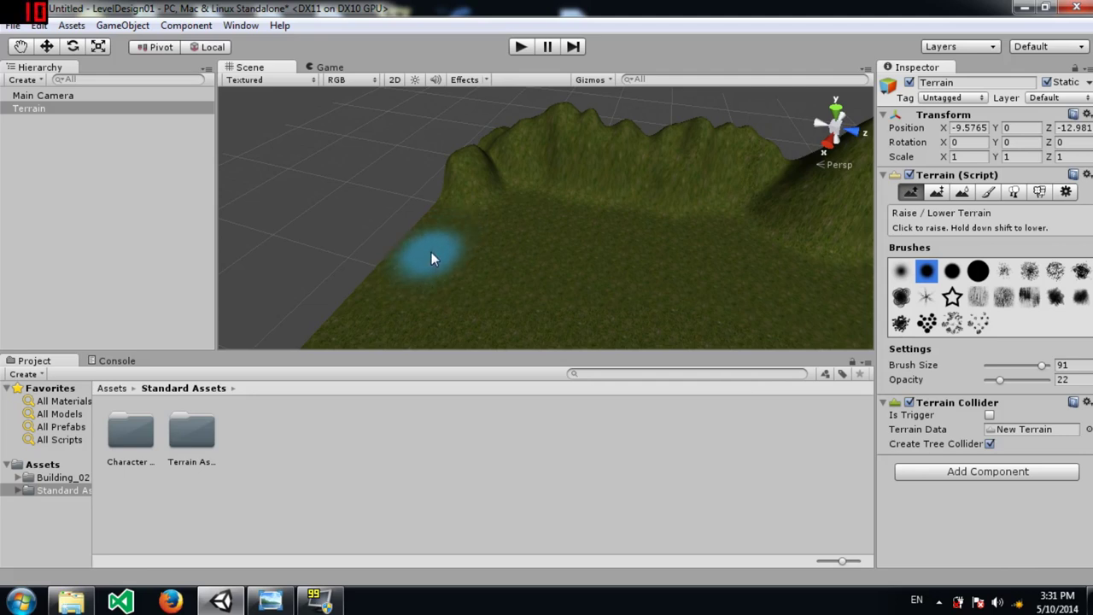
left_click(423, 258)
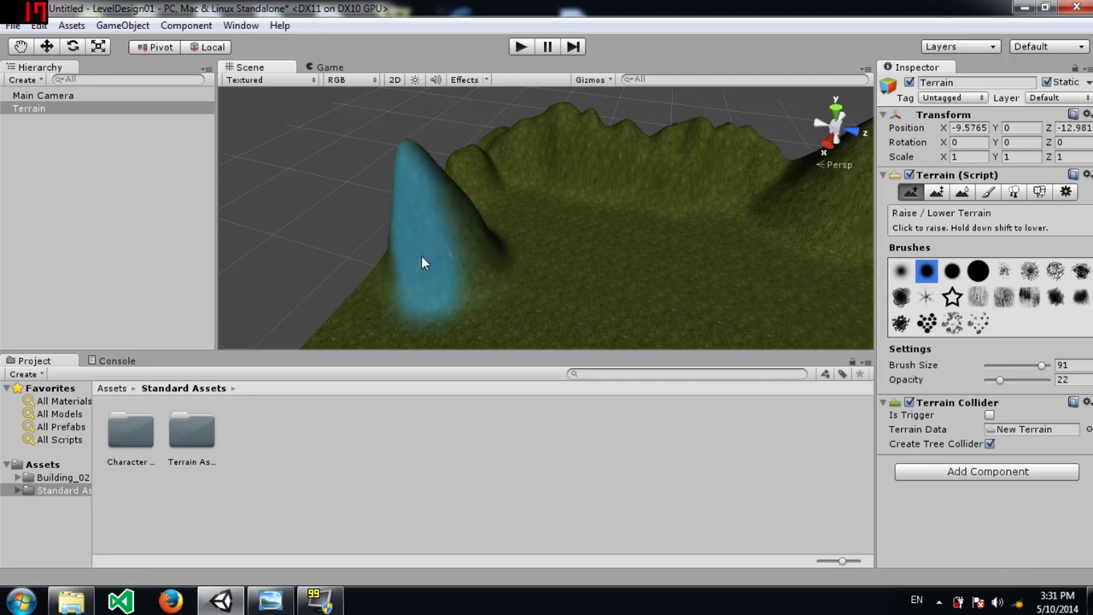
key("ctrl+z")
mouse_move(442, 246)
left_mouse_down()
mouse_move(510, 252)
mouse_move(487, 250)
left_mouse_up()
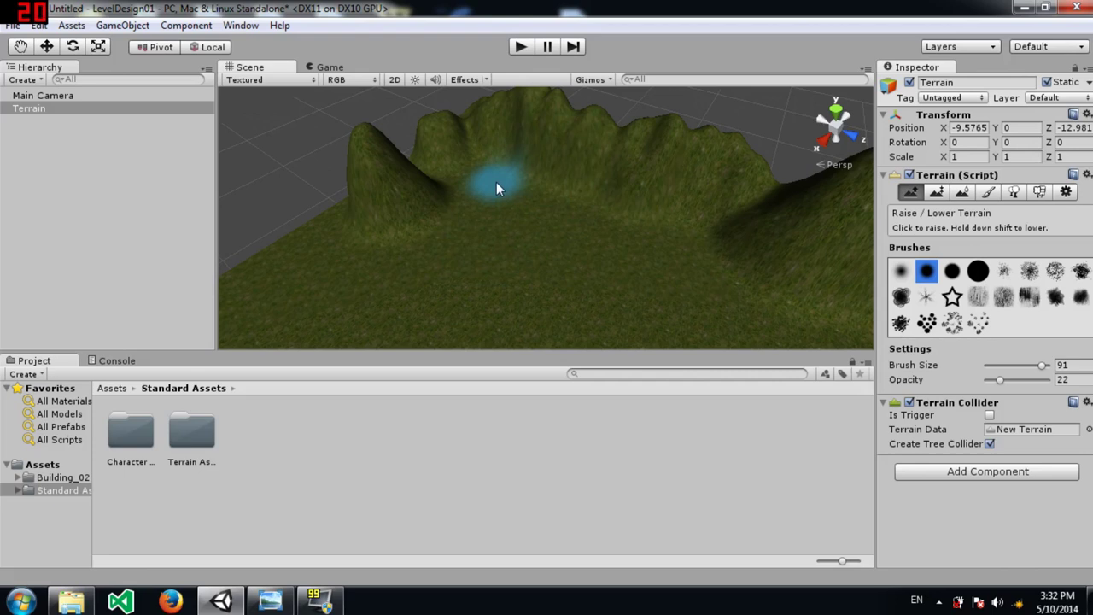
key("ctrl+z")
Extend the hills from the finished ridge along the adjacent edge of the terrain.
mouse_move(358, 219)
left_mouse_down()
mouse_move(450, 170)
mouse_move(382, 195)
mouse_move(517, 169)
mouse_move(457, 190)
mouse_move(383, 244)
mouse_move(499, 211)
mouse_move(551, 215)
left_mouse_up()
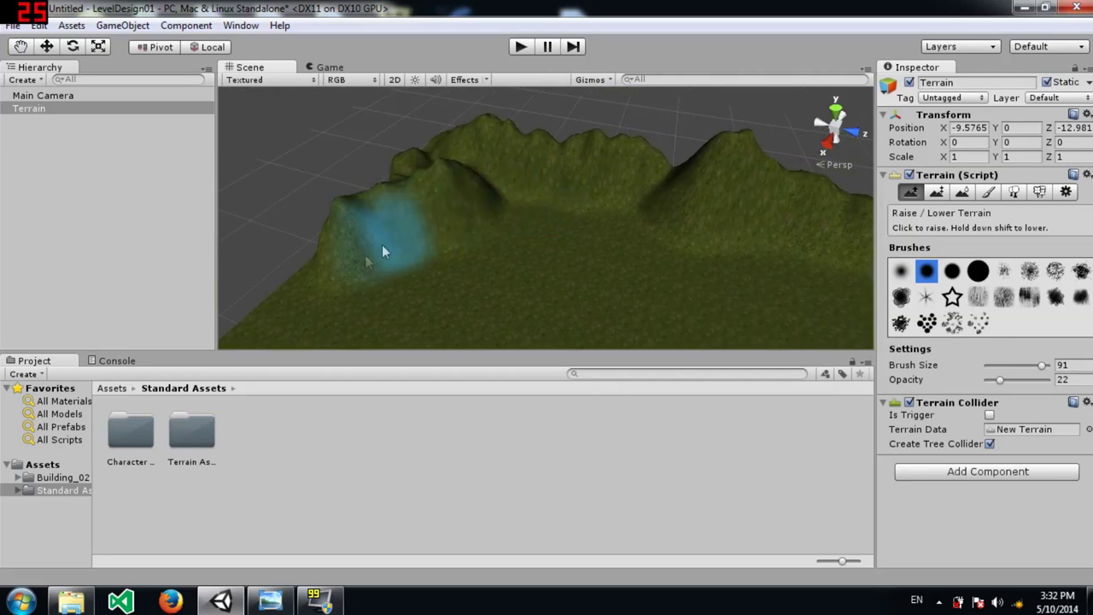
mouse_move(450, 255)
left_mouse_down("alt")
mouse_move(378, 268)
mouse_move(383, 252)
mouse_move(603, 198)
mouse_move(871, 214)
mouse_move(788, 196)
mouse_move(681, 194)
left_mouse_up("alt")
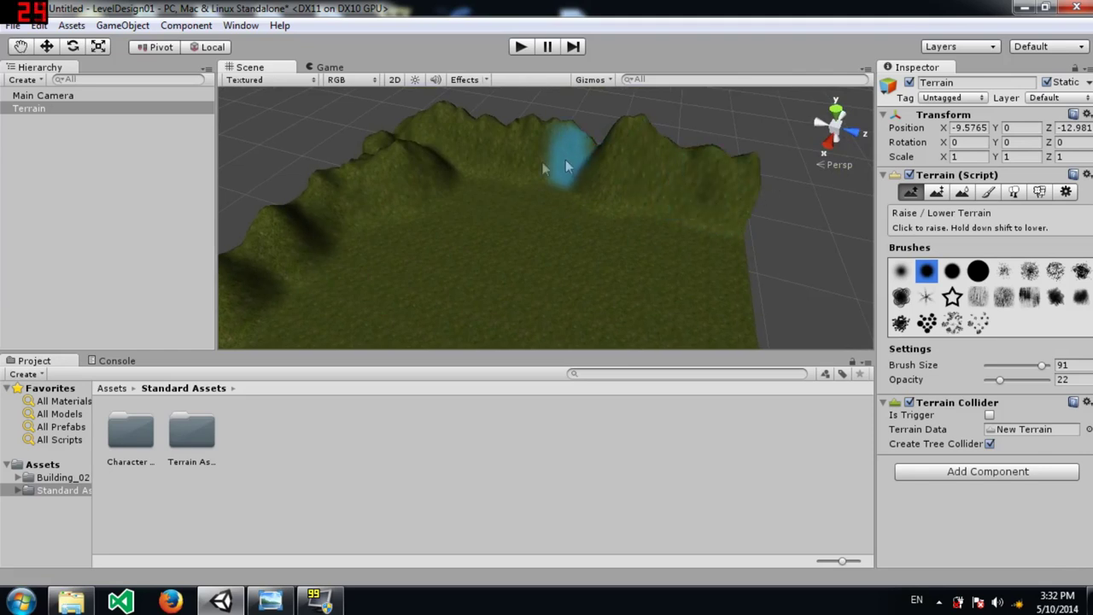
mouse_move(552, 202)
left_mouse_down("alt")
mouse_move(488, 171)
mouse_move(517, 160)
left_mouse_up("alt")
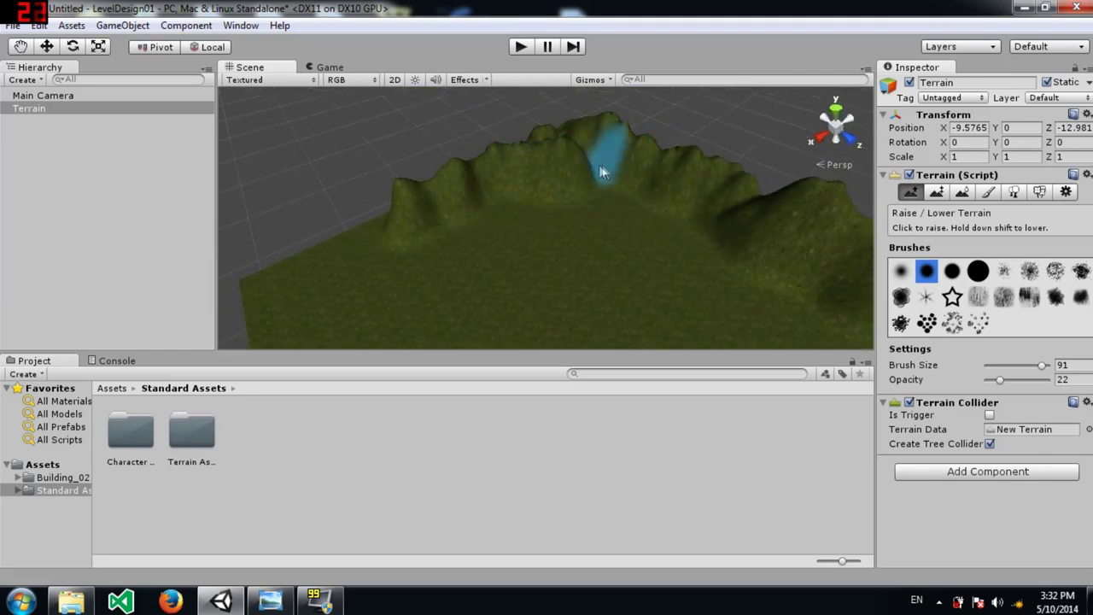
mouse_move(537, 173)
left_mouse_down("alt")
mouse_move(774, 182)
mouse_move(726, 162)
mouse_move(552, 177)
left_mouse_up("alt")
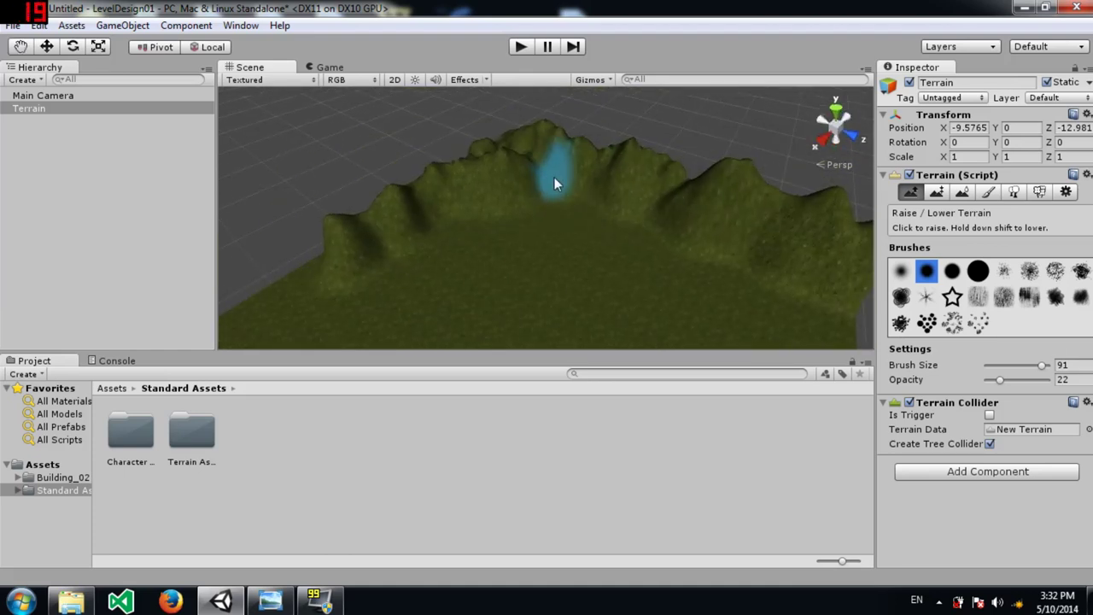
mouse_move(501, 183)
left_mouse_down("alt")
mouse_move(439, 196)
mouse_move(753, 273)
mouse_move(640, 217)
mouse_move(494, 181)
mouse_move(479, 235)
mouse_move(561, 217)
mouse_move(641, 232)
mouse_move(637, 261)
mouse_move(666, 253)
left_mouse_up("alt")
Raise hills along the opposite side edge to enclose the flat ground on three sides.
left_click_drag(609, 153, 611, 257)
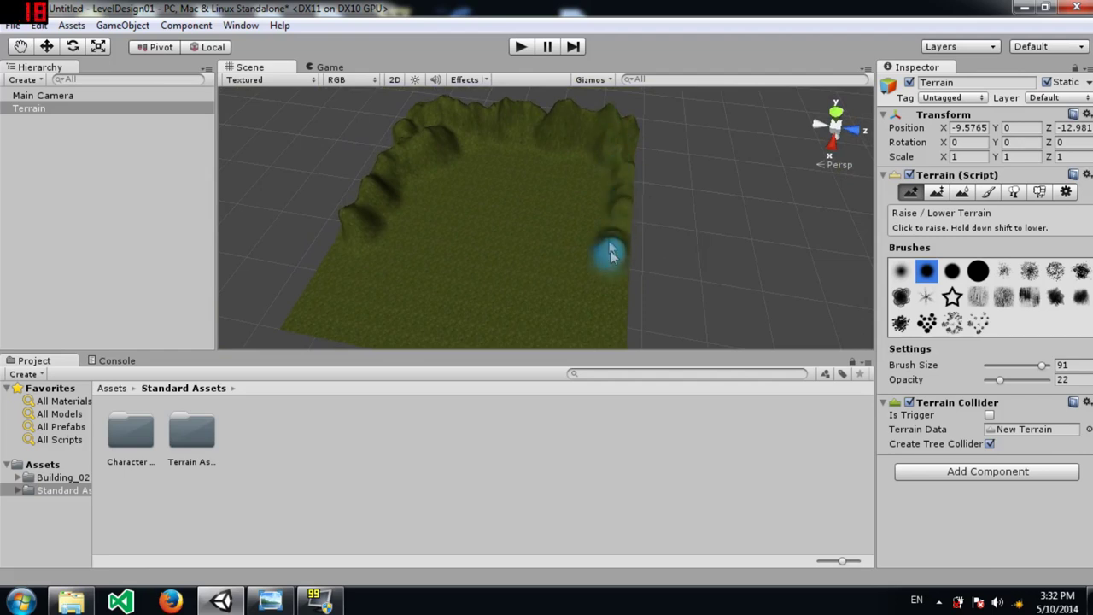
mouse_move(616, 169)
left_mouse_down()
mouse_move(628, 185)
mouse_move(623, 218)
mouse_move(628, 144)
mouse_move(513, 285)
mouse_move(488, 171)
mouse_move(463, 206)
mouse_move(413, 213)
mouse_move(734, 166)
mouse_move(743, 179)
mouse_move(330, 244)
mouse_move(178, 288)
mouse_move(342, 198)
mouse_move(419, 205)
mouse_move(449, 195)
mouse_move(478, 165)
mouse_move(463, 122)
mouse_move(398, 110)
mouse_move(385, 85)
mouse_move(368, 108)
mouse_move(404, 126)
left_mouse_up()
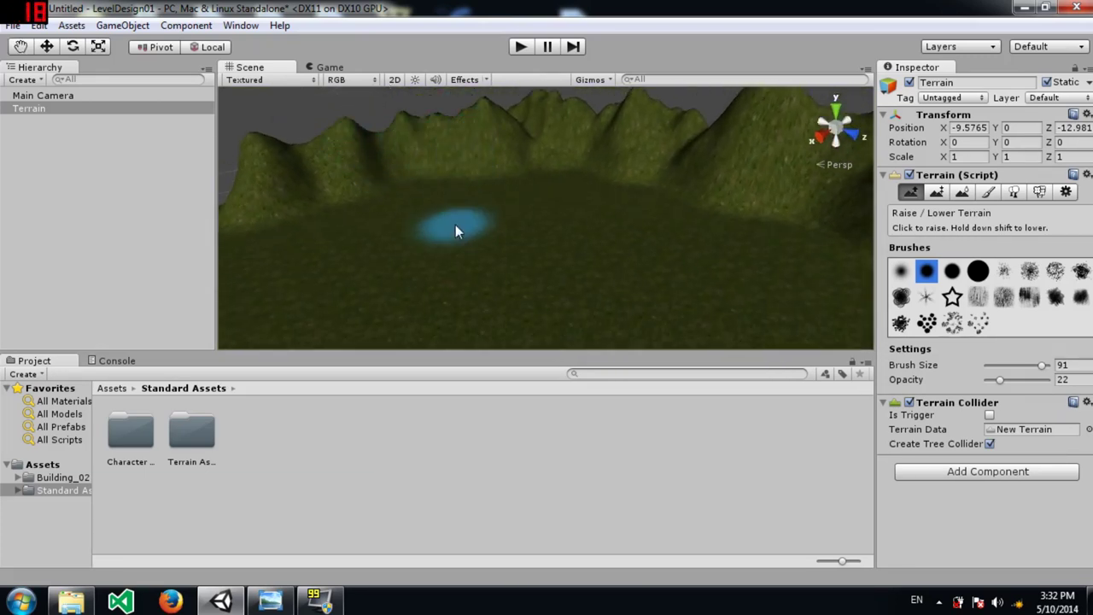
left_click_drag(436, 232, 864, 273, "alt")
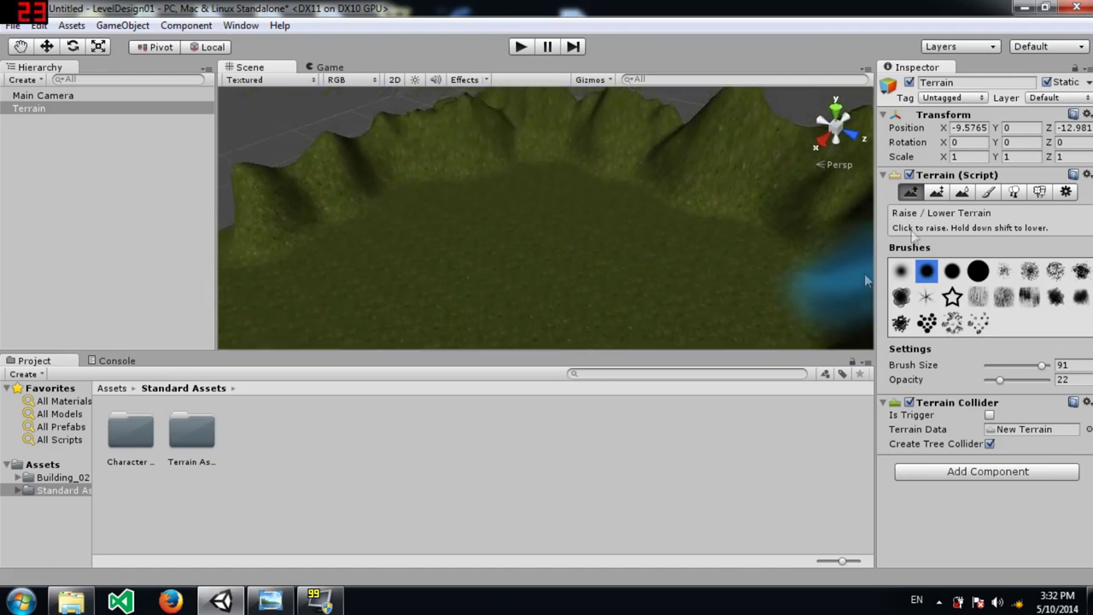
left_click(936, 195)
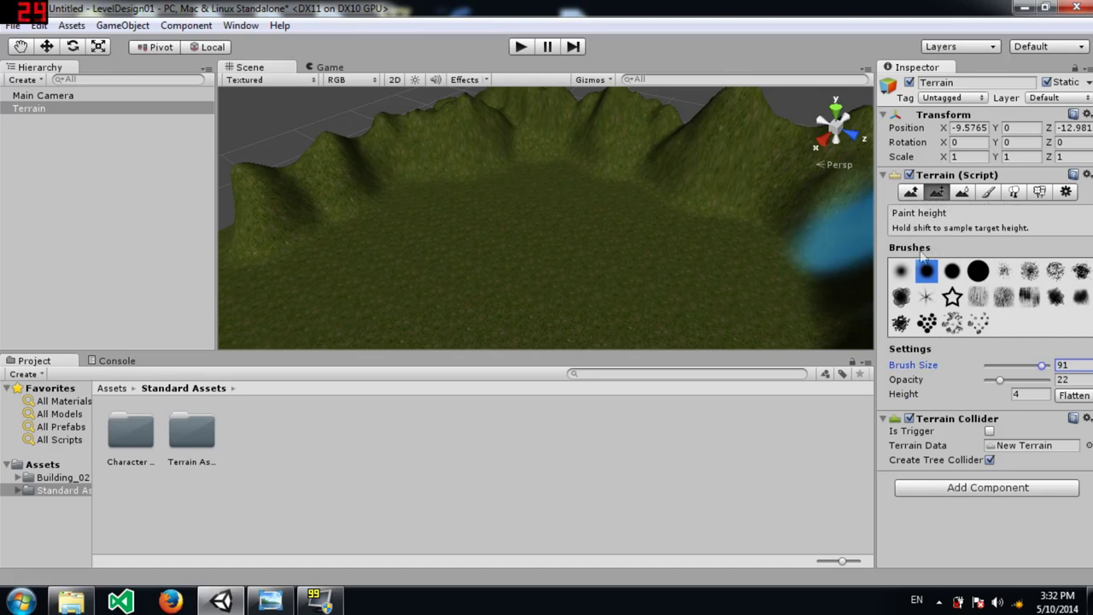
left_click(902, 272)
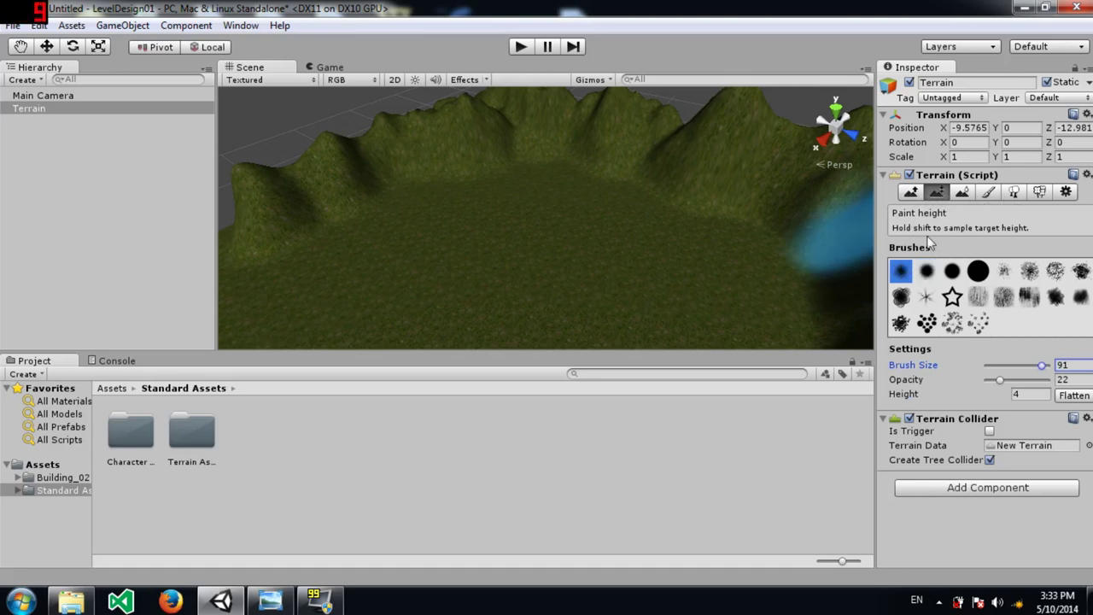
left_click(912, 193)
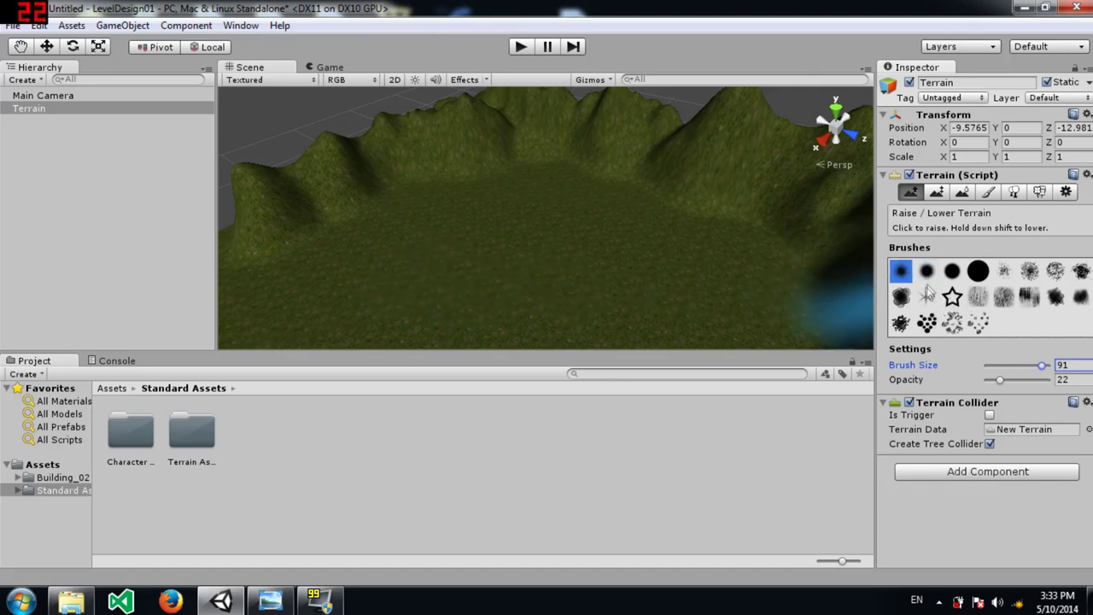
left_click(927, 272)
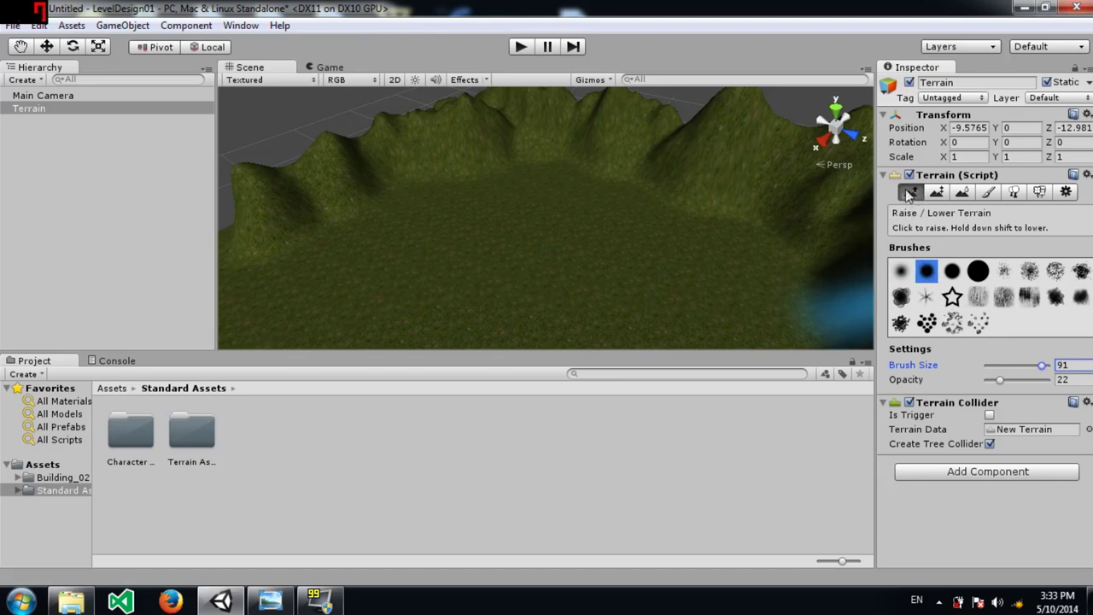
Lower the flat ground inside the hills with the second round brush at size 91 to carve an irregular pond basin.
mouse_move(426, 271)
right_mouse_down()
mouse_move(467, 305)
mouse_move(495, 301)
right_mouse_up()
key("s")
left_click_drag(495, 301, 493, 252, "alt")
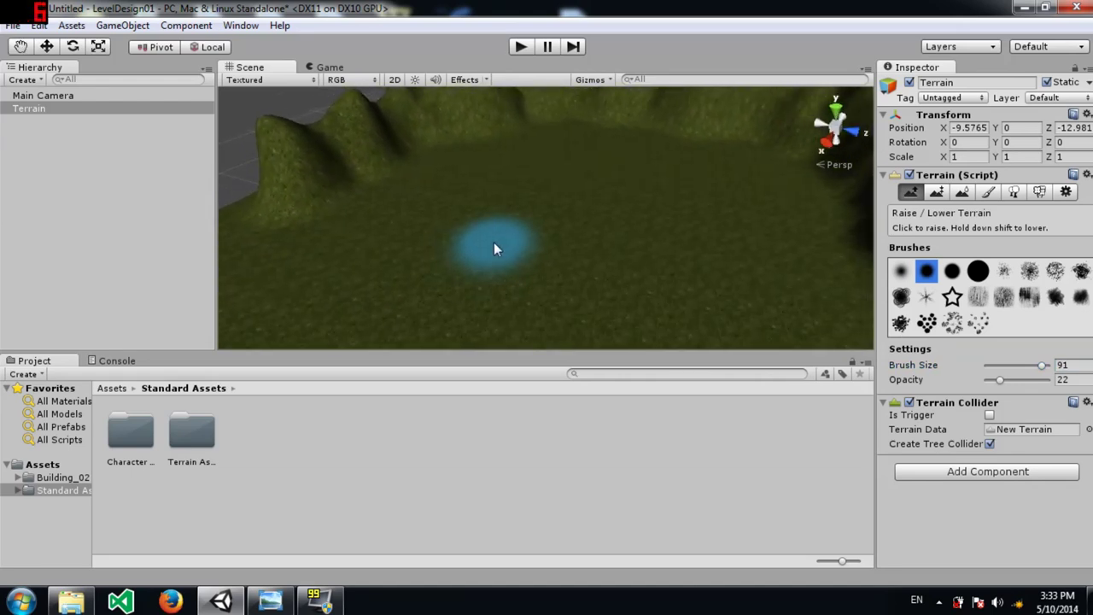
mouse_move(491, 240)
left_mouse_down()
mouse_move(488, 255)
mouse_move(564, 207)
mouse_move(581, 229)
mouse_move(627, 240)
mouse_move(641, 267)
mouse_move(586, 282)
mouse_move(557, 263)
mouse_move(464, 291)
mouse_move(523, 290)
mouse_move(546, 271)
mouse_move(500, 285)
mouse_move(676, 311)
mouse_move(598, 319)
mouse_move(563, 285)
mouse_move(521, 316)
mouse_move(476, 323)
left_mouse_up()
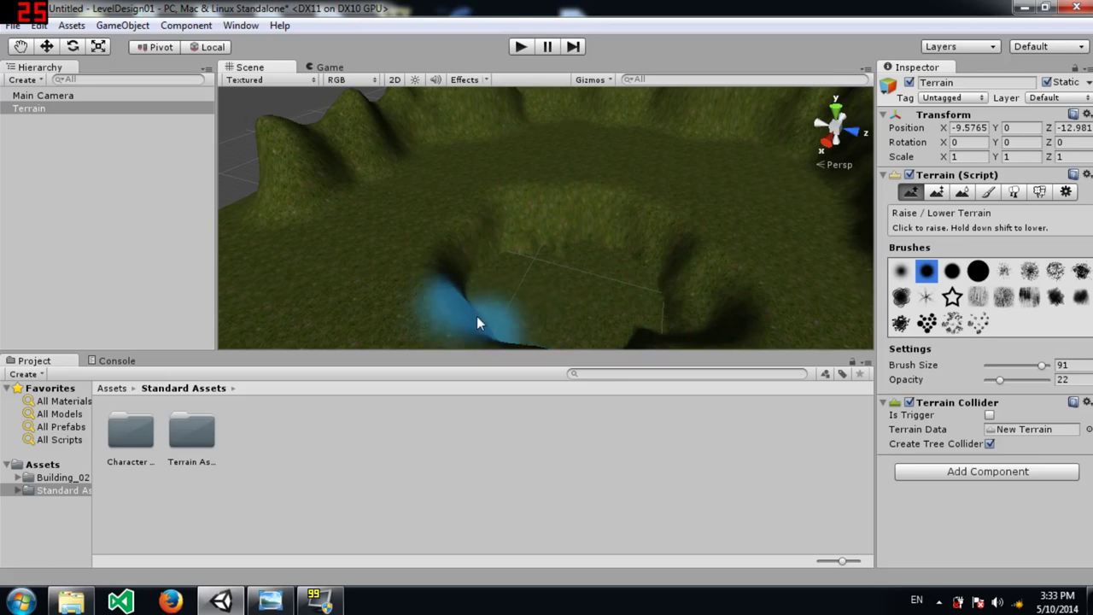
left_click_drag(569, 268, 593, 312, "alt")
left_click_drag(498, 205, 509, 155)
mouse_move(584, 242)
left_mouse_down()
mouse_move(495, 183)
mouse_move(530, 240)
mouse_move(515, 229)
left_mouse_up()
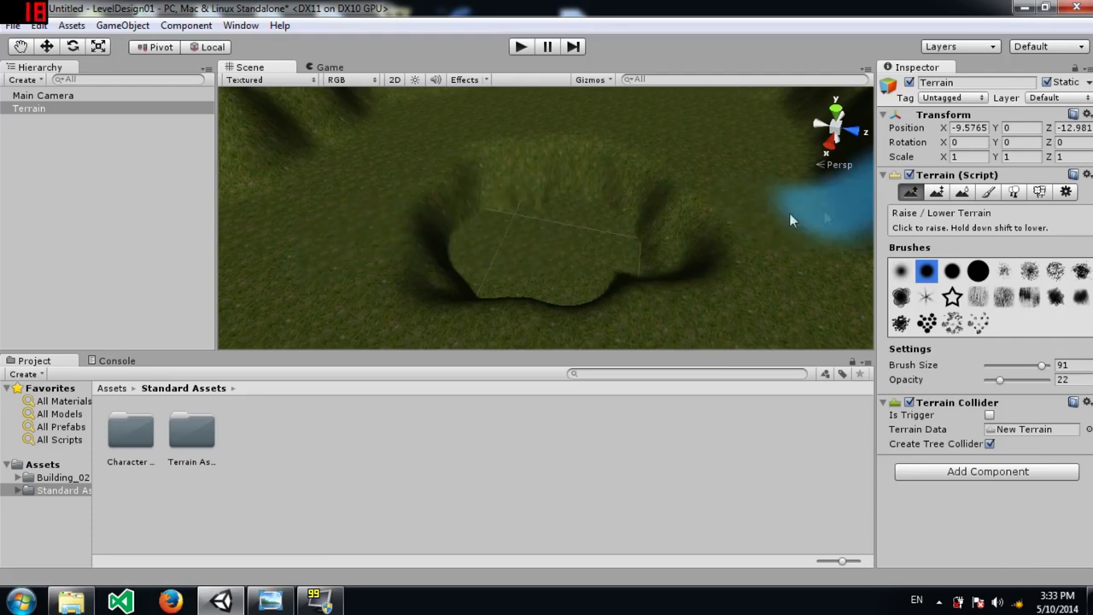
mouse_move(507, 183)
left_mouse_down("alt")
mouse_move(464, 186)
mouse_move(371, 149)
mouse_move(366, 176)
mouse_move(317, 195)
mouse_move(305, 151)
mouse_move(375, 212)
left_mouse_up("alt")
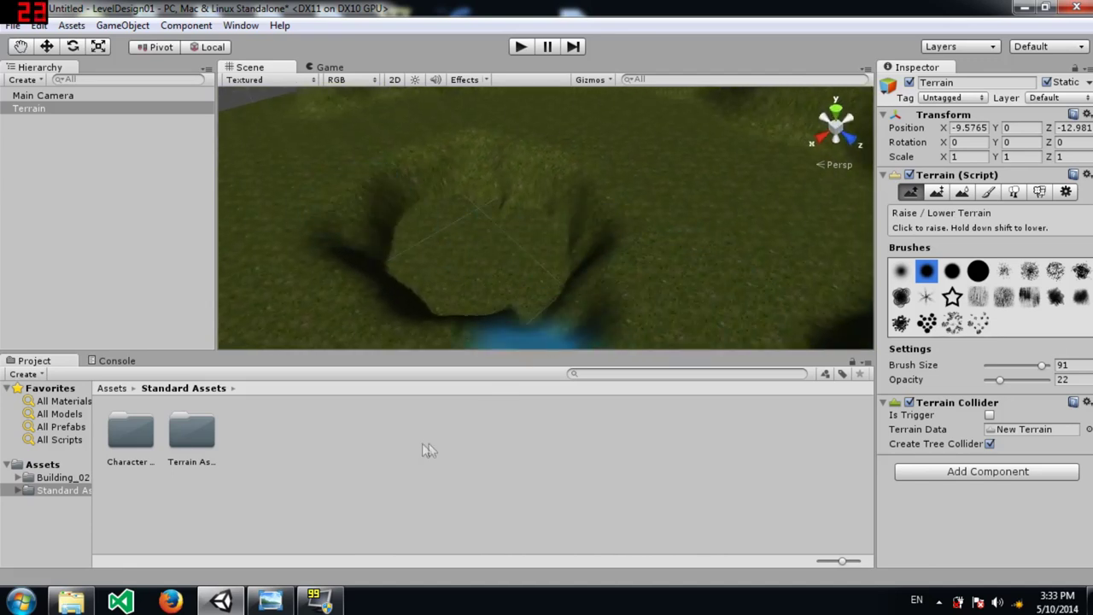
Import the complete Water (Basic) package into the project.
right_click(287, 448)
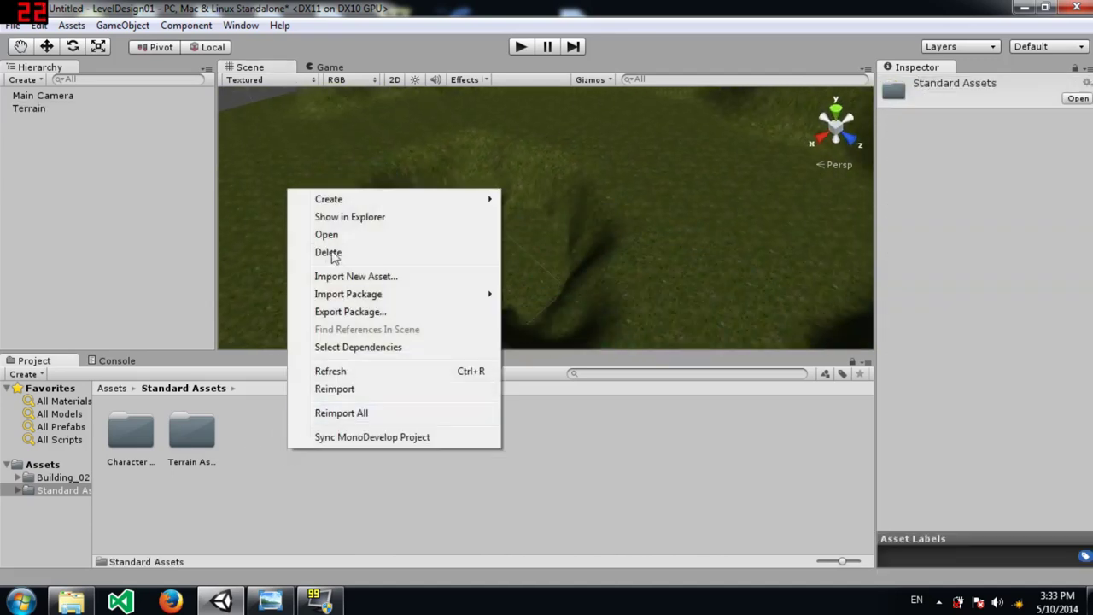
mouse_move(375, 293)
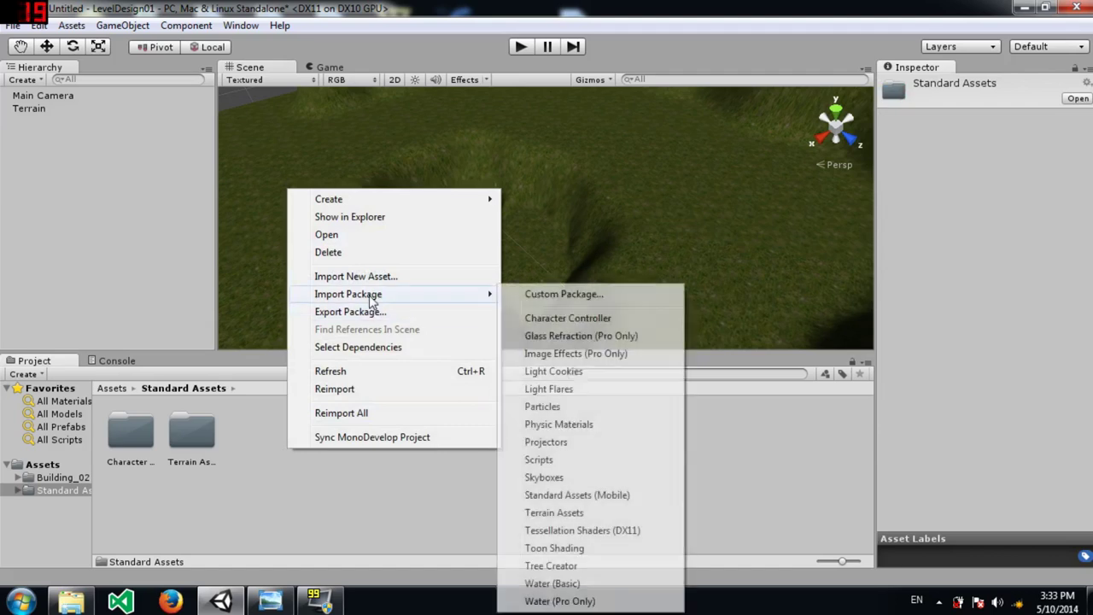
left_click(602, 588)
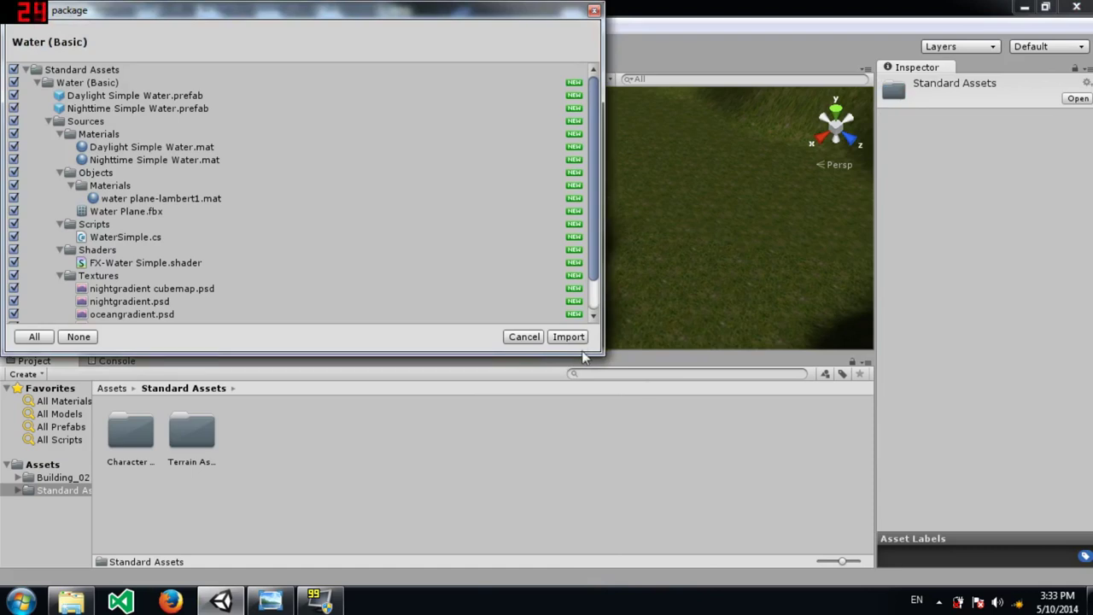
left_click(568, 337)
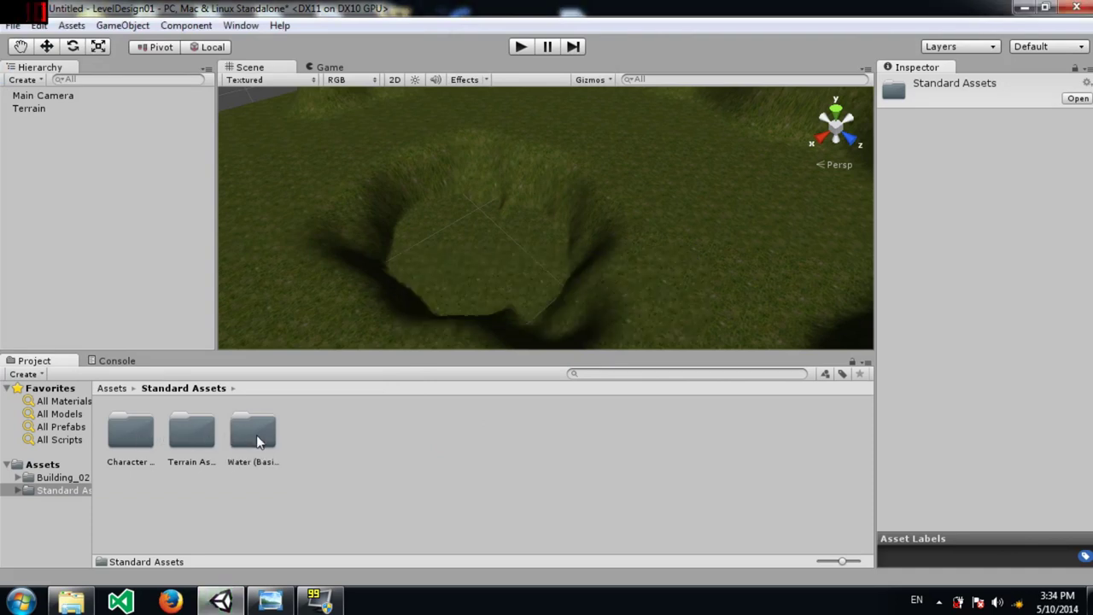
Place the Daylight Simple Water prefab in the basin and move it so that the water fills the pond.
double_click(256, 435)
left_click(254, 436)
left_click_drag(195, 441, 455, 258)
key("e")
key("w")
left_click_drag(442, 215, 502, 182)
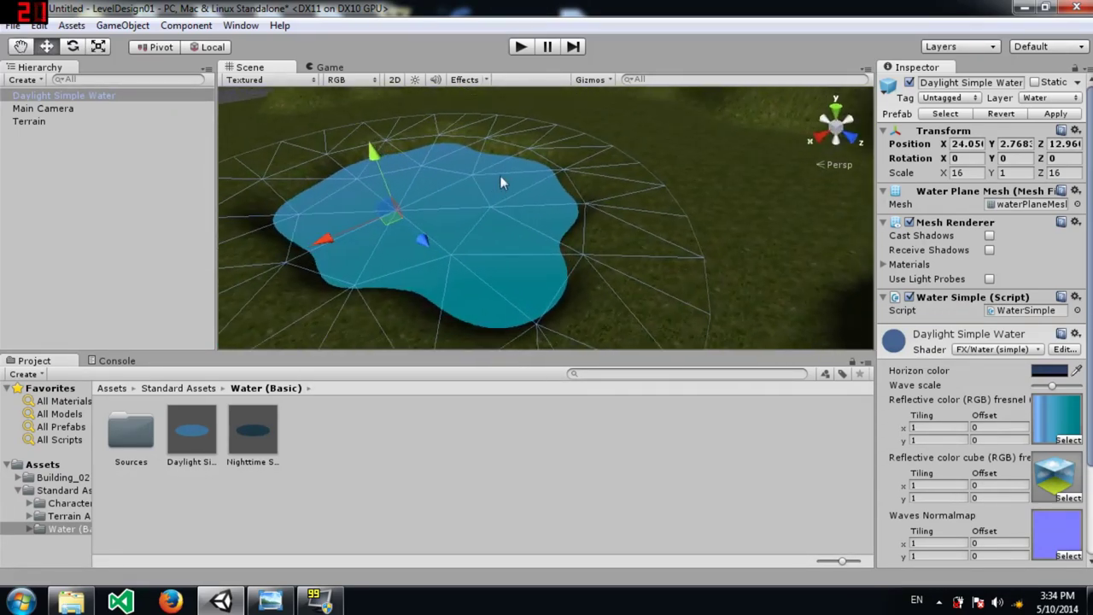
Add the GoodDirt texture to the terrain with a tile size of 3 by 3 and choose it for painting.
left_click(761, 172)
left_click_drag(722, 181, 364, 156, "alt")
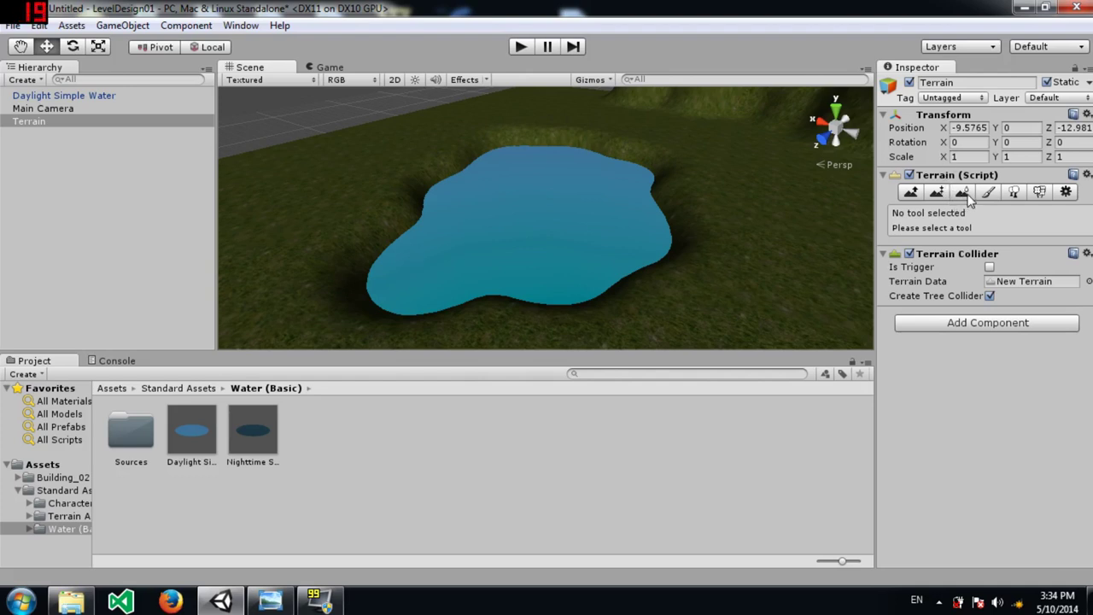
left_click(912, 192)
left_click(995, 192)
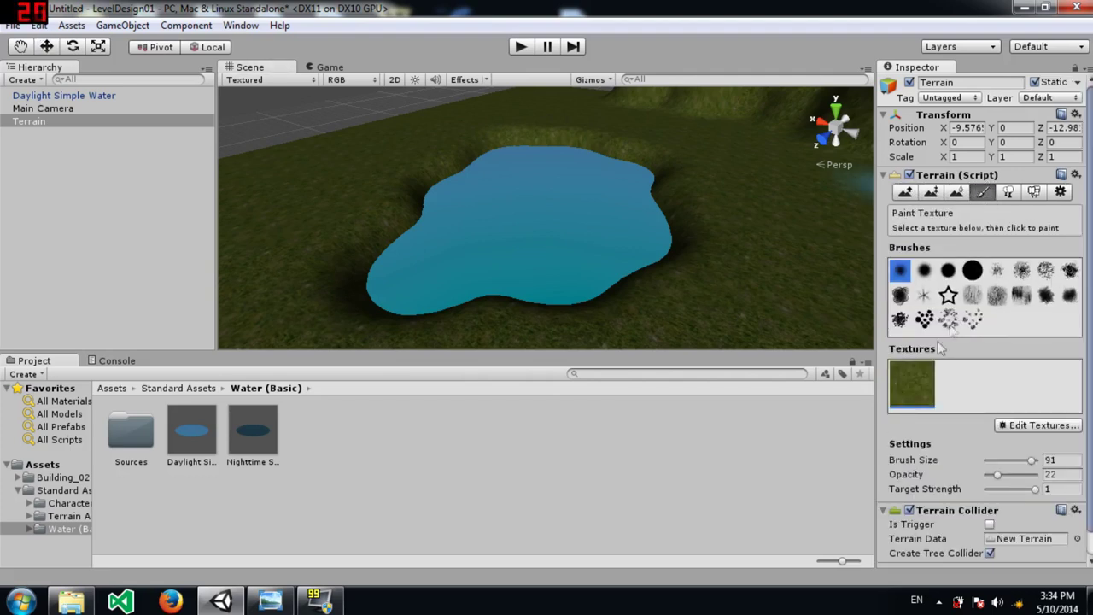
left_click(1024, 425)
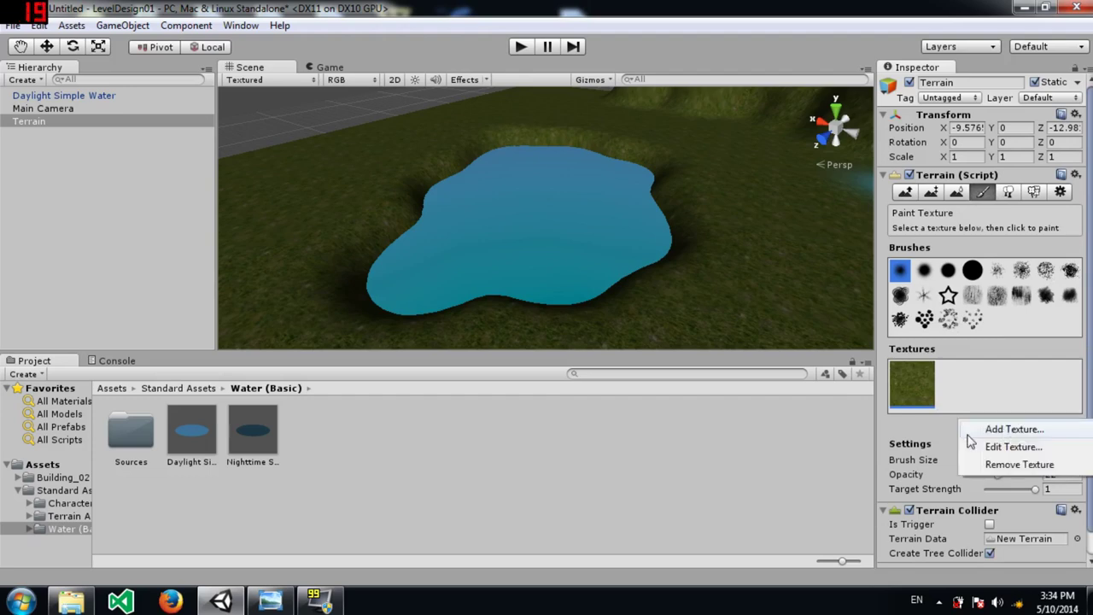
left_click(1011, 429)
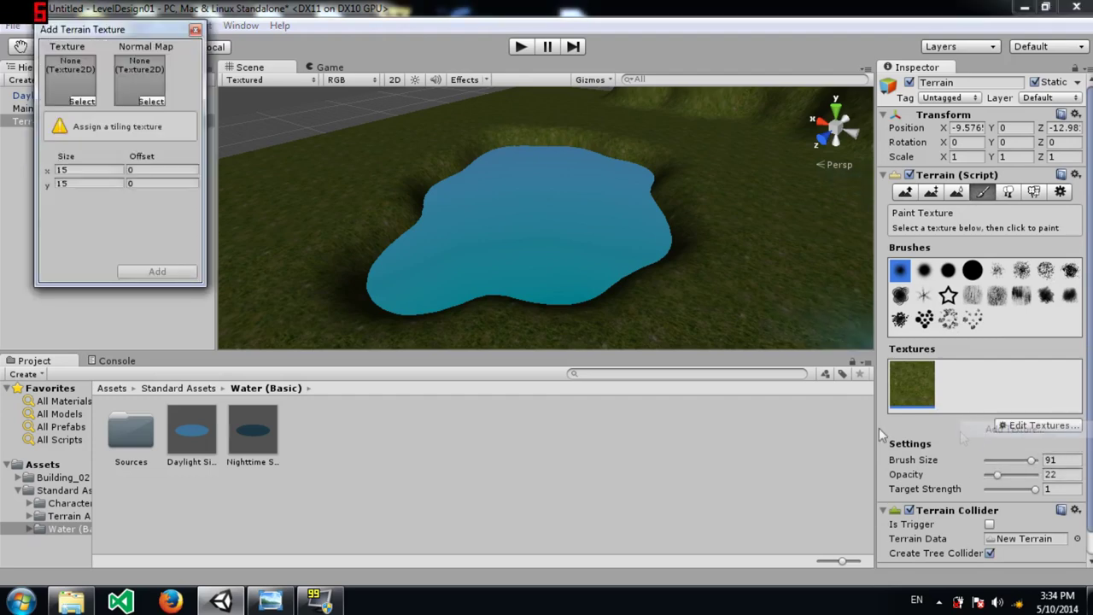
left_click(82, 101)
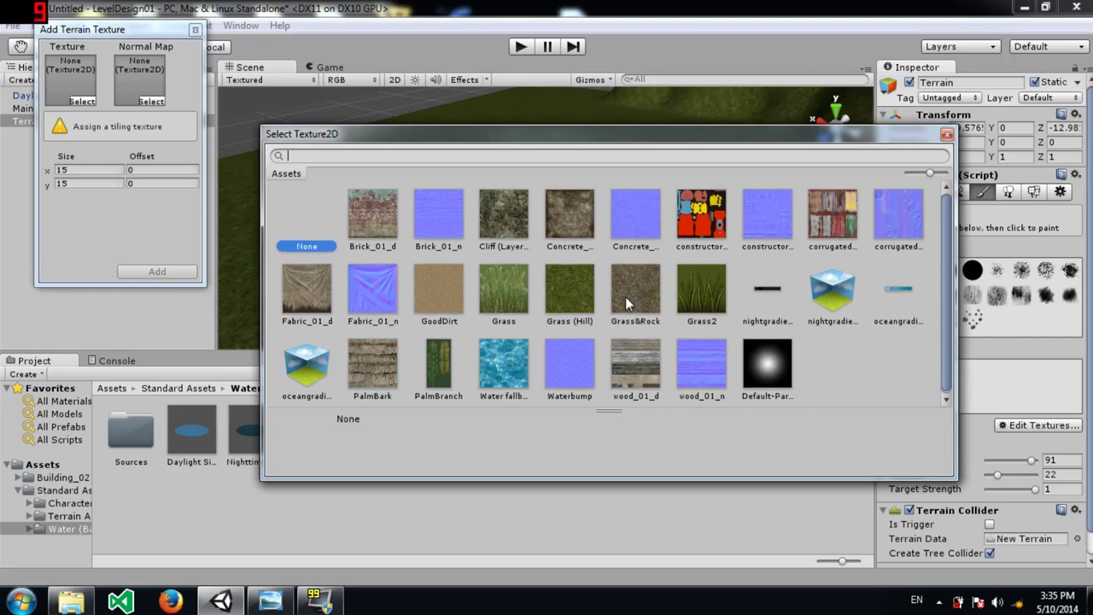
left_click(427, 289)
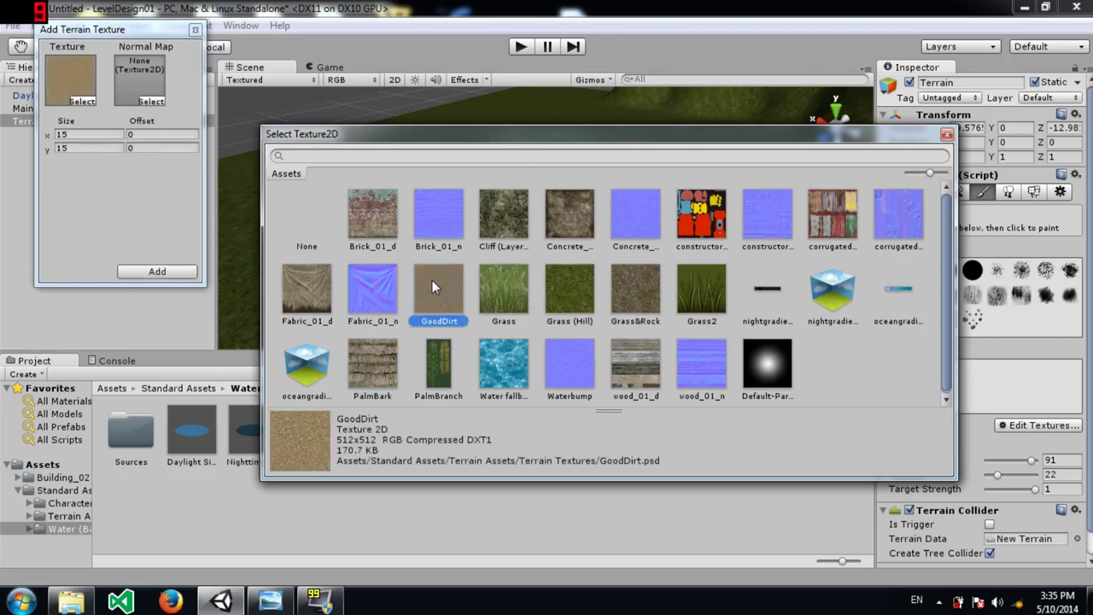
double_click(432, 286)
left_click(89, 134)
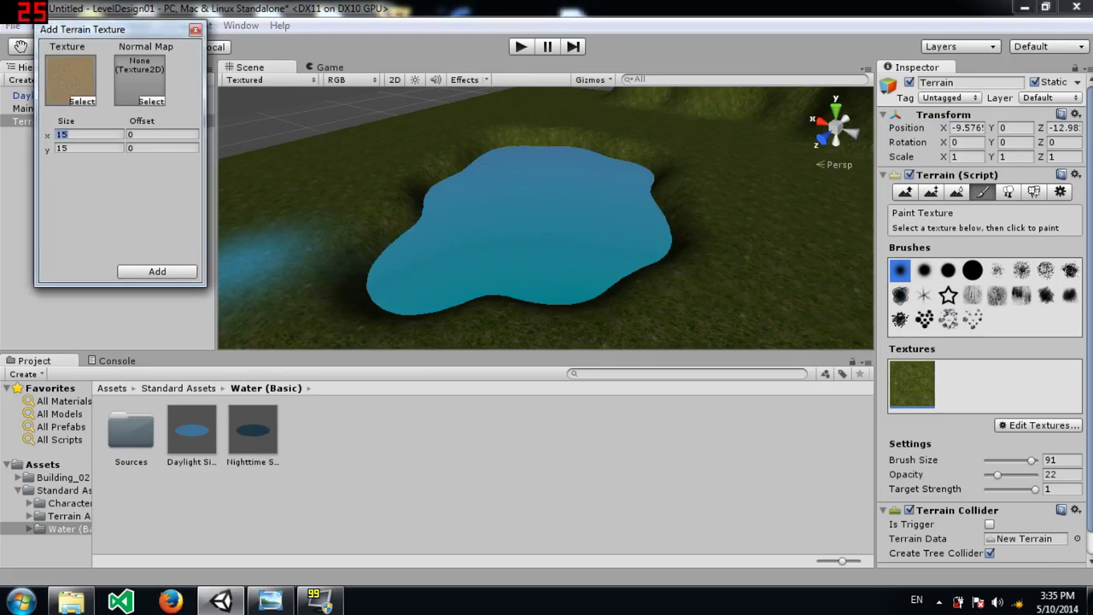
type("3")
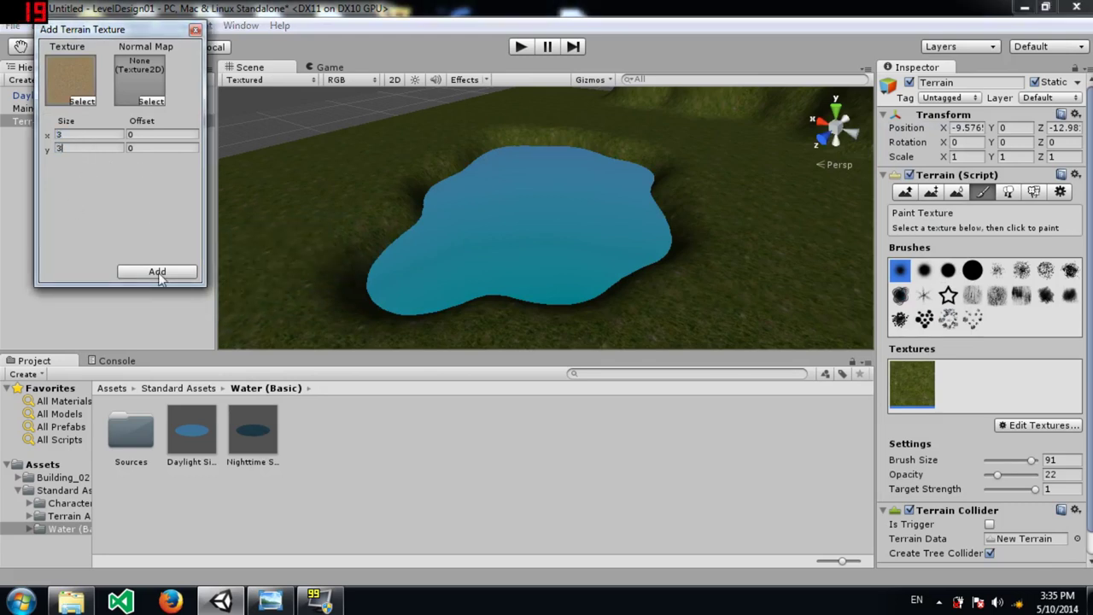
left_click(157, 271)
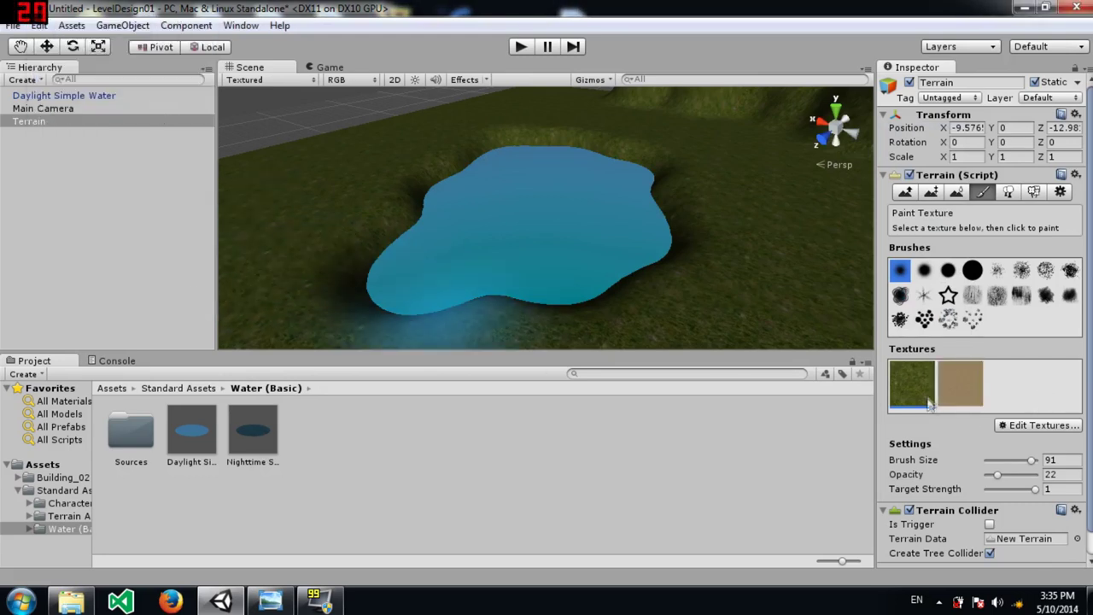
left_click(963, 383)
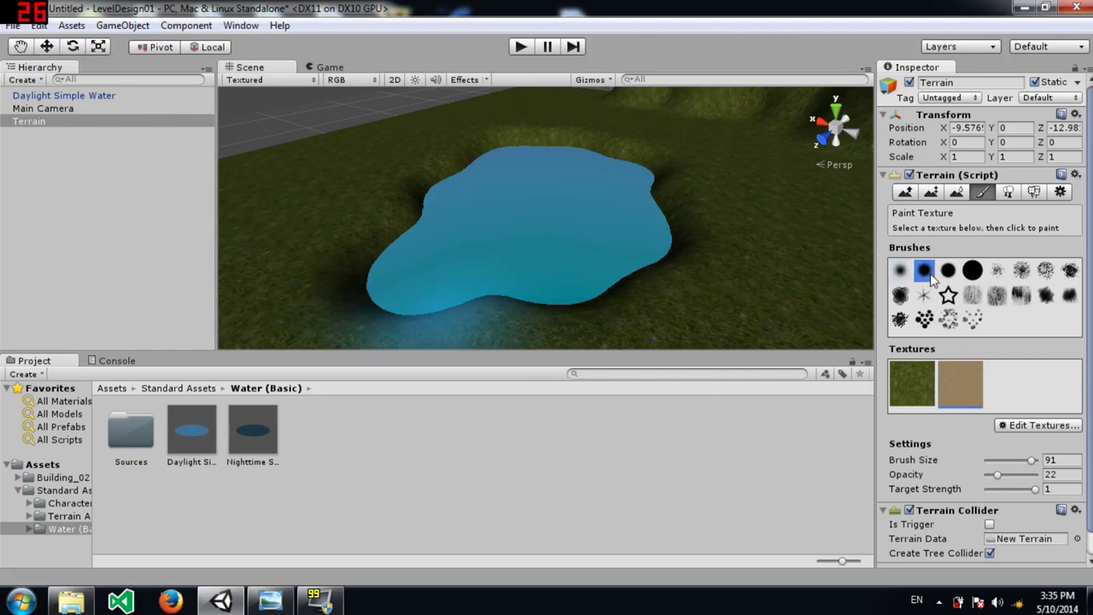
mouse_move(448, 183)
left_mouse_down("alt")
mouse_move(478, 195)
mouse_move(466, 205)
mouse_move(515, 239)
mouse_move(698, 248)
mouse_move(644, 271)
left_mouse_up("alt")
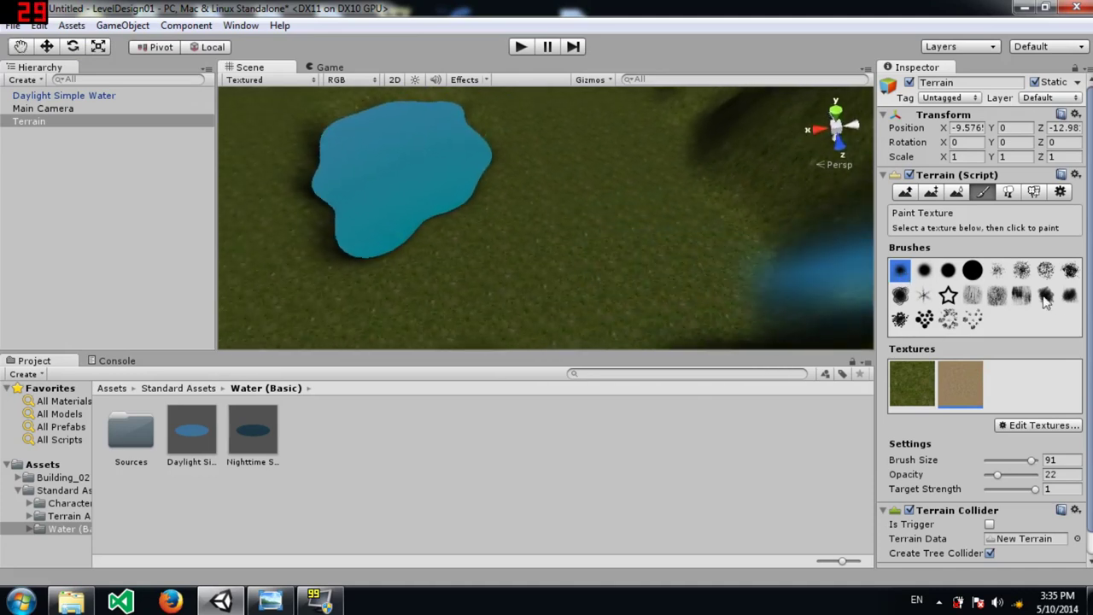
mouse_move(627, 256)
left_mouse_down()
mouse_move(608, 215)
mouse_move(617, 190)
mouse_move(635, 190)
mouse_move(582, 217)
left_mouse_up()
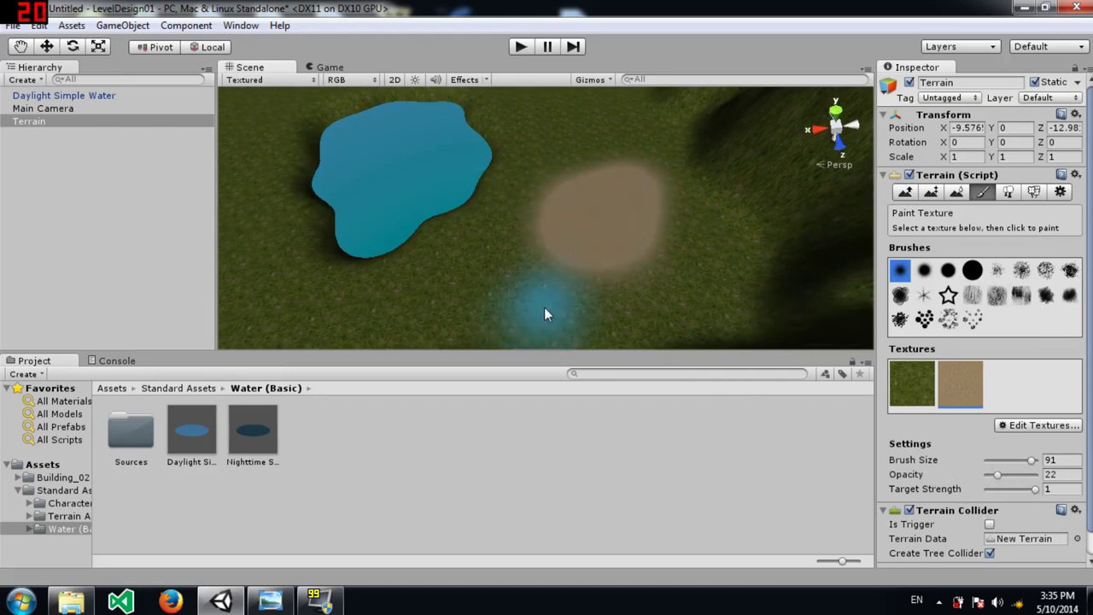
key("ctrl+z")
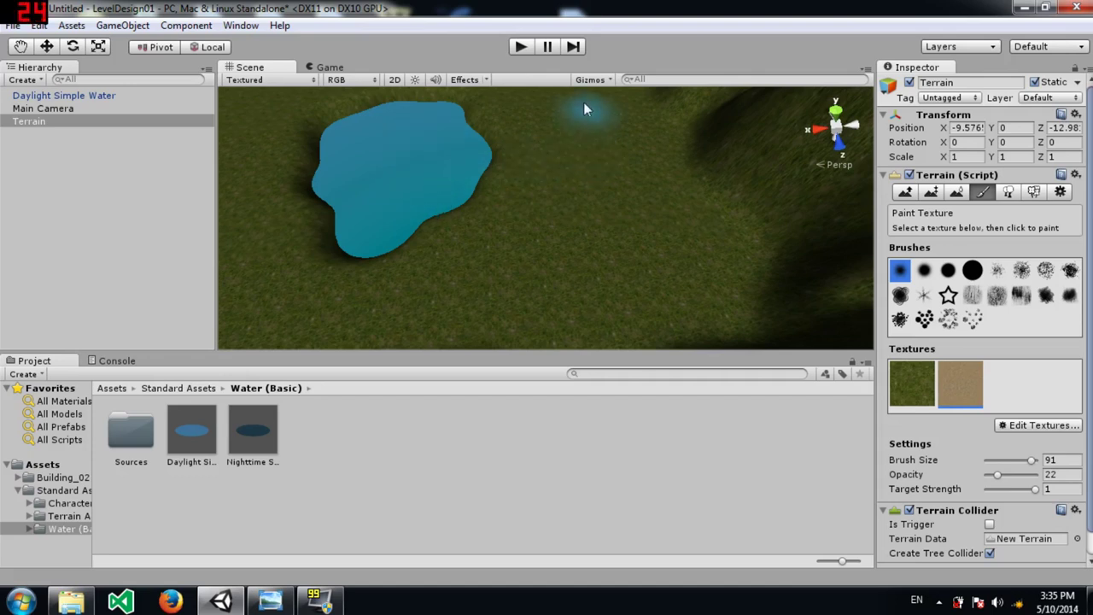
Paint a band of the GoodDirt texture along the pond's shore with the first soft round brush at size 91 and opacity 22.
left_click_drag(561, 171, 441, 126, "alt")
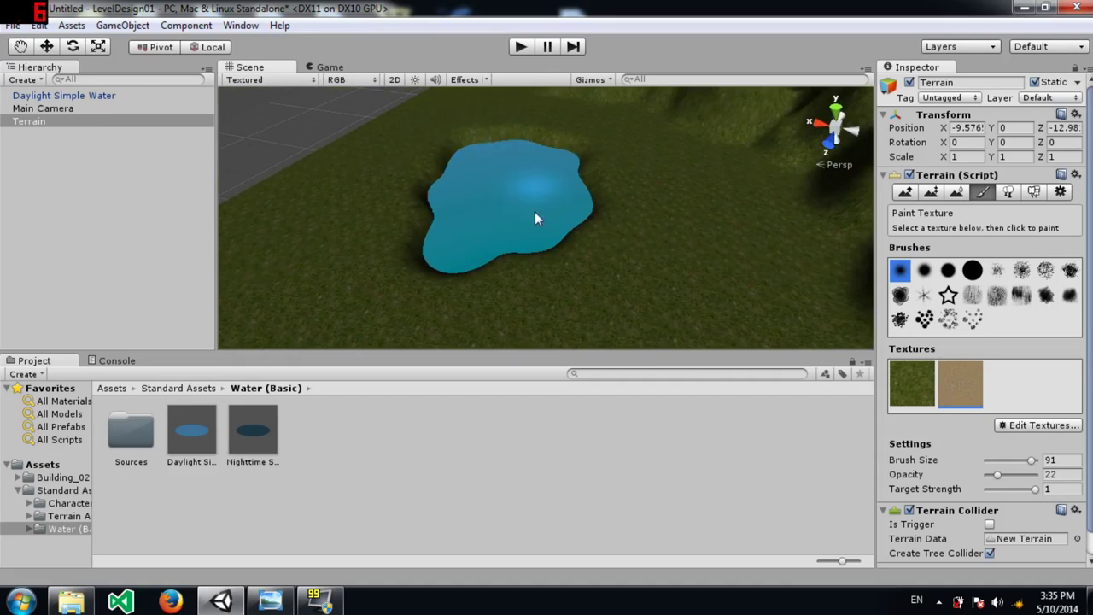
mouse_move(573, 210)
left_mouse_down("alt")
mouse_move(569, 188)
mouse_move(568, 229)
left_mouse_up("alt")
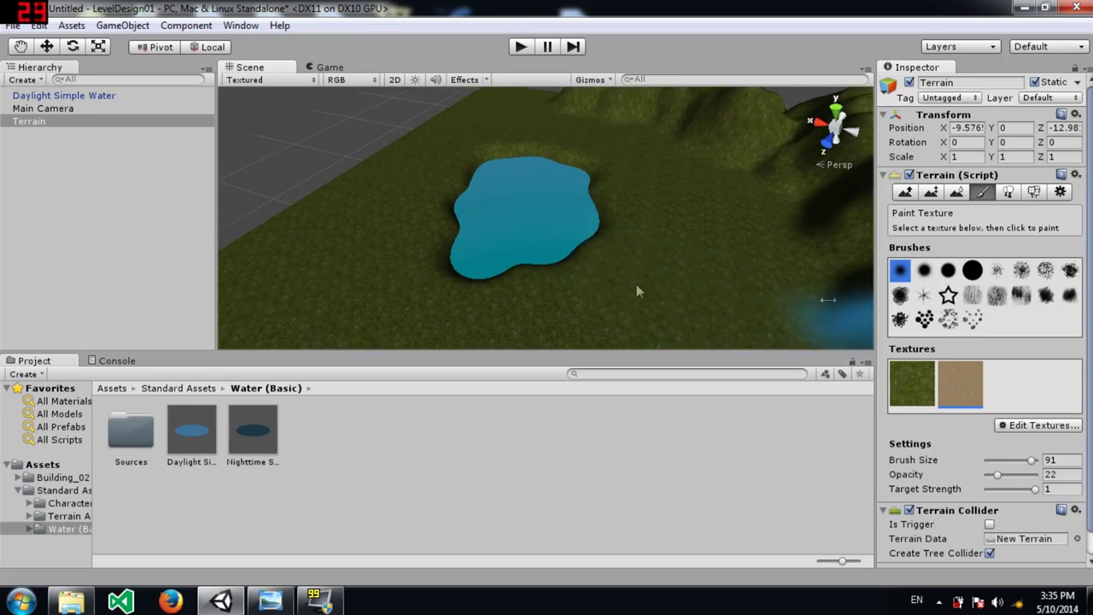
left_click_drag(525, 232, 471, 222, "alt")
scroll(474, 244, "up", 4)
scroll(469, 222, "up", 3)
mouse_move(428, 190)
left_mouse_down()
mouse_move(442, 146)
mouse_move(446, 161)
mouse_move(517, 99)
left_mouse_up()
mouse_move(592, 103)
left_mouse_down()
mouse_move(430, 165)
mouse_move(482, 133)
mouse_move(503, 139)
mouse_move(466, 187)
mouse_move(419, 310)
mouse_move(513, 239)
mouse_move(634, 117)
mouse_move(618, 127)
mouse_move(797, 183)
mouse_move(743, 160)
mouse_move(745, 193)
mouse_move(727, 188)
left_mouse_up()
mouse_move(726, 189)
right_mouse_down()
mouse_move(763, 250)
mouse_move(719, 236)
right_mouse_up()
key("s")
mouse_move(693, 211)
left_mouse_down()
mouse_move(549, 247)
mouse_move(622, 238)
mouse_move(451, 256)
mouse_move(581, 261)
mouse_move(510, 266)
mouse_move(502, 163)
mouse_move(676, 166)
mouse_move(732, 183)
mouse_move(744, 227)
mouse_move(582, 180)
left_mouse_up()
right_click_drag(480, 190, 480, 167)
key("w")
left_click_drag(480, 168, 432, 176, "alt")
mouse_move(526, 199)
left_mouse_down()
mouse_move(541, 149)
mouse_move(537, 206)
mouse_move(538, 139)
mouse_move(529, 205)
mouse_move(574, 139)
mouse_move(539, 254)
mouse_move(530, 187)
left_mouse_up()
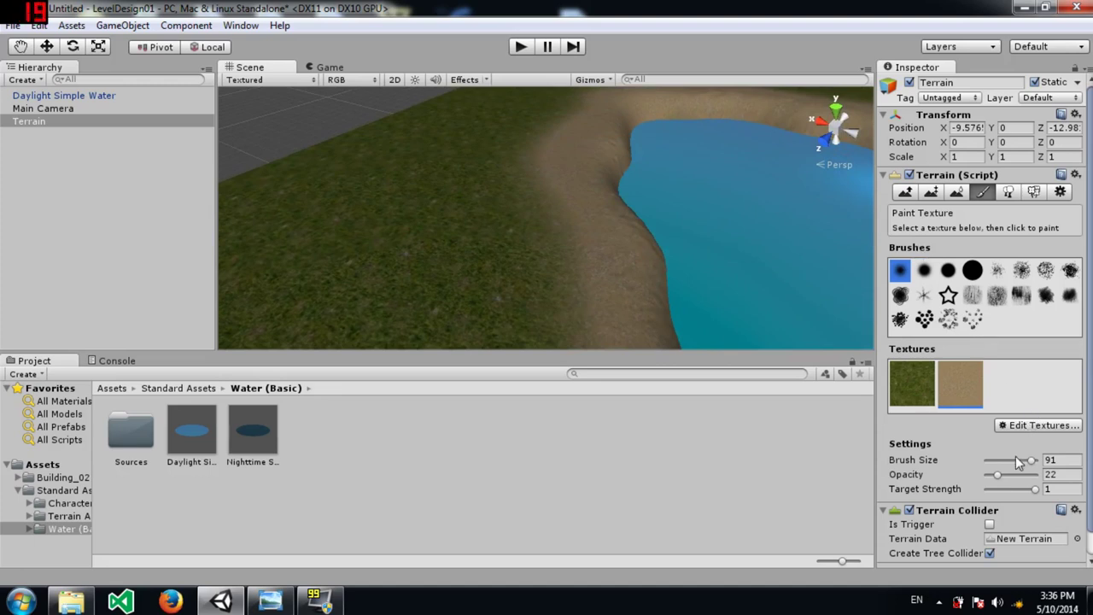
Blend the outer edge of the dirt shore into the grass with brush size 47 and opacity 10.
left_click_drag(996, 475, 990, 475)
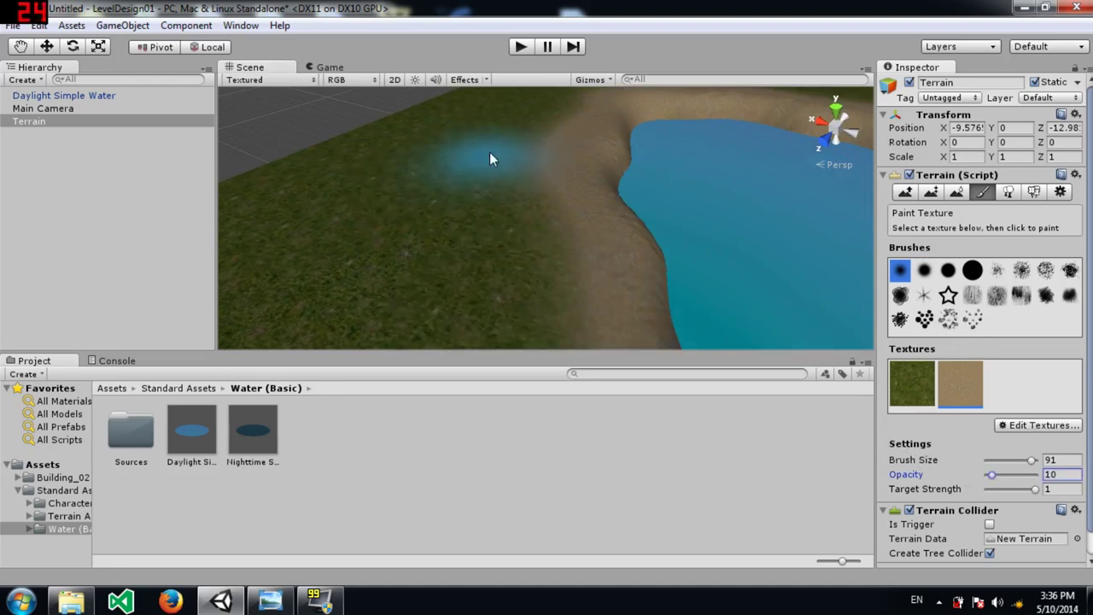
left_click(1010, 460)
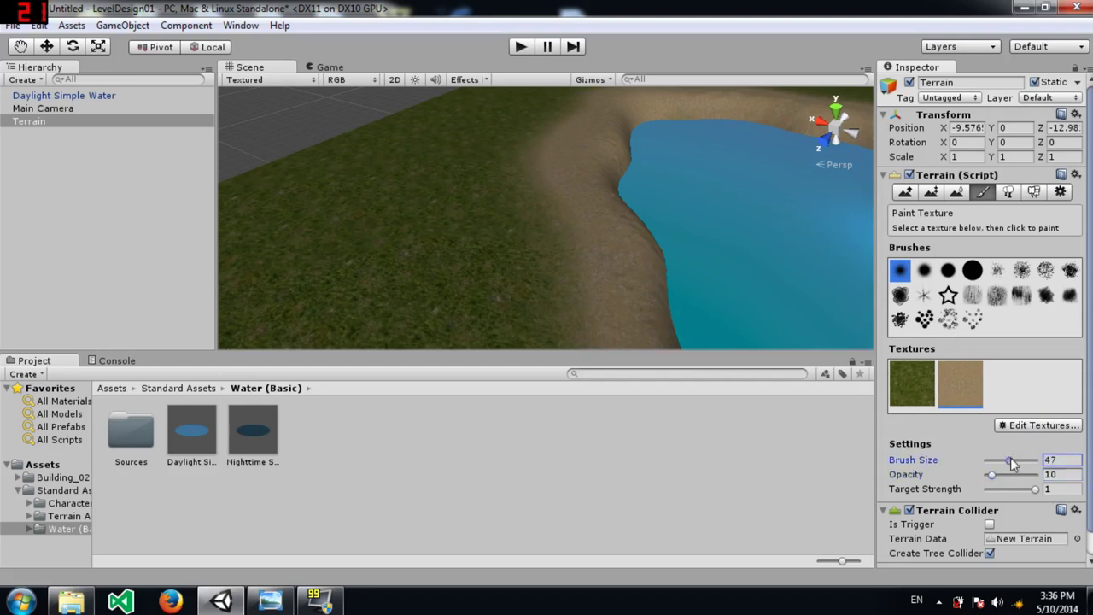
scroll(546, 216, "up", 3)
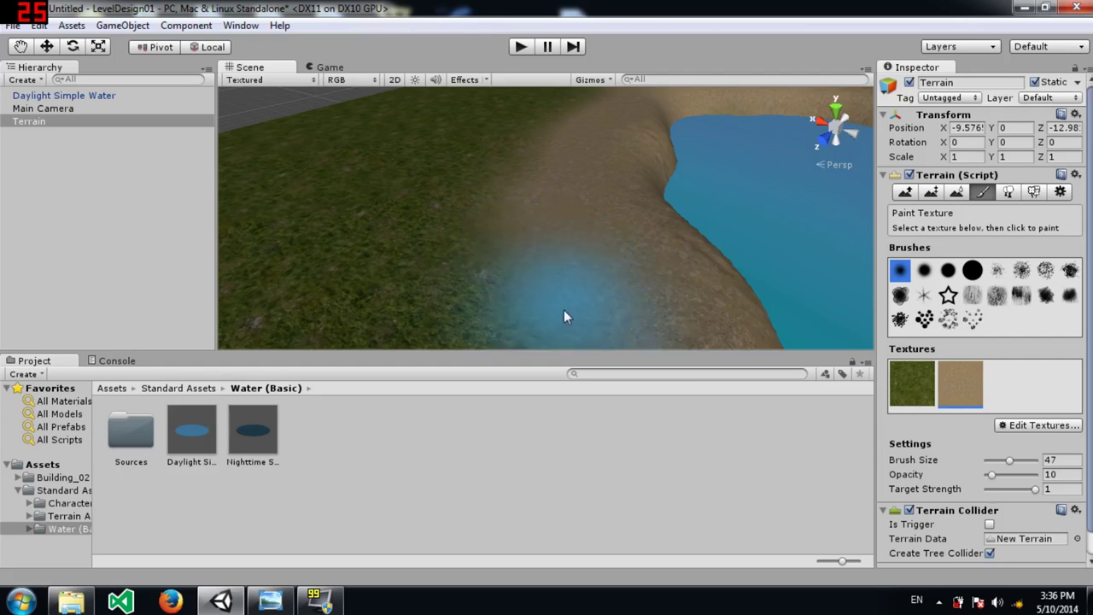
left_click_drag(536, 137, 542, 233, "alt")
scroll(542, 232, "down", 4)
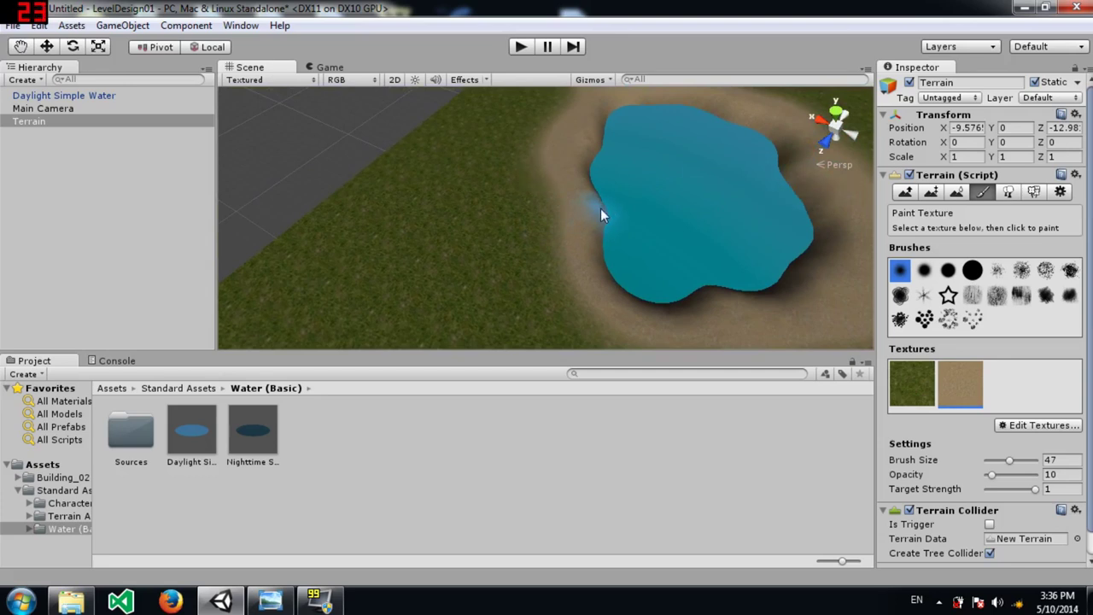
Lower the brush opacity to 7 and soften the dirt-to-grass transition around the rest of the pond.
left_click(992, 476)
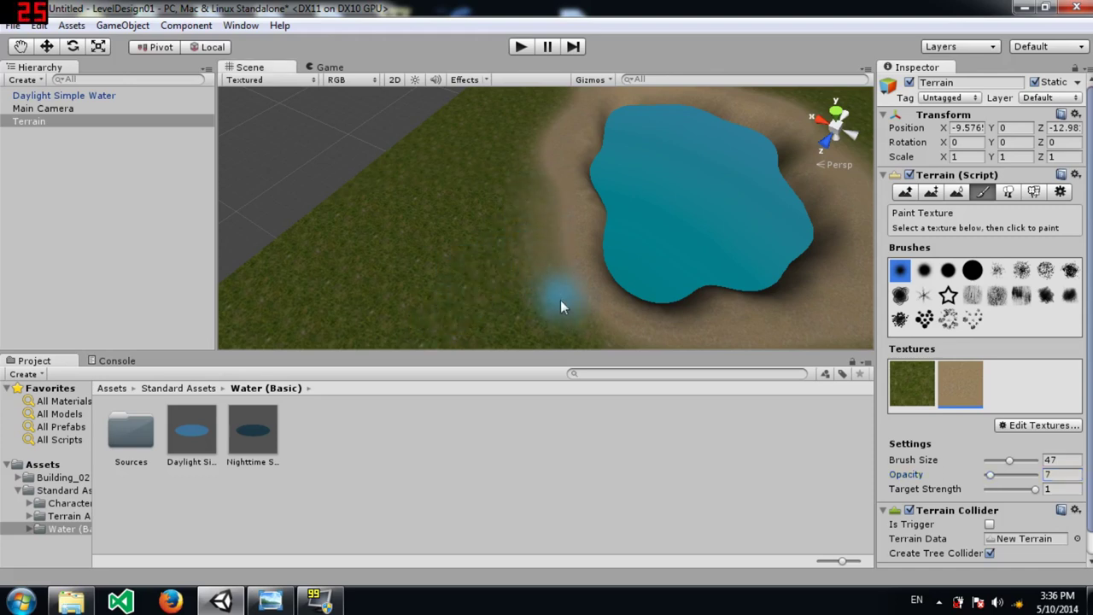
right_click_drag(570, 200, 641, 255)
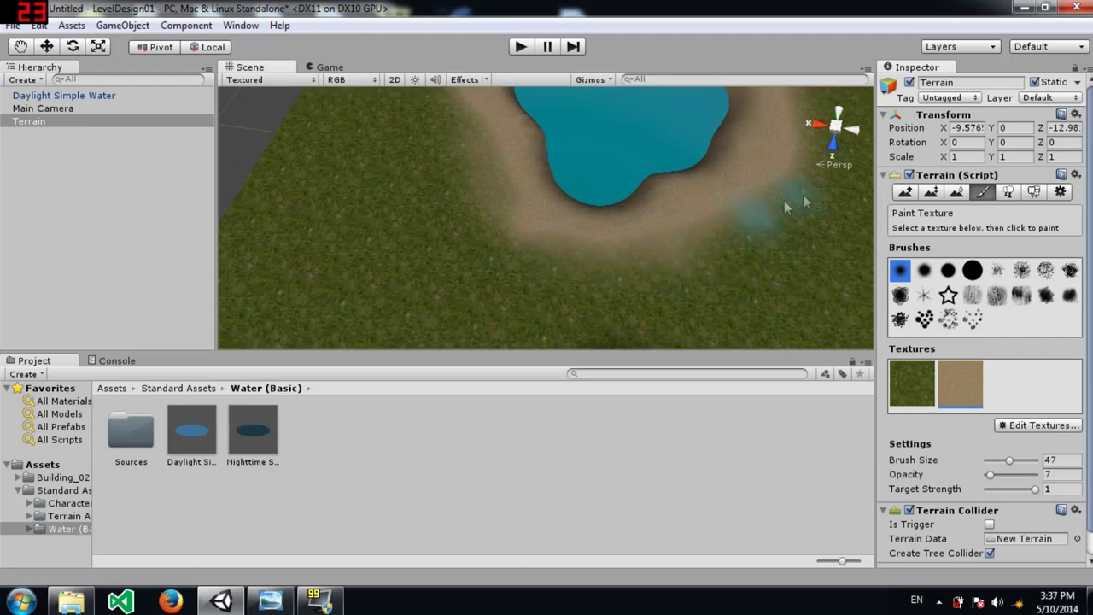
mouse_move(794, 196)
right_mouse_down()
mouse_move(781, 178)
mouse_move(693, 157)
mouse_move(663, 181)
right_mouse_up()
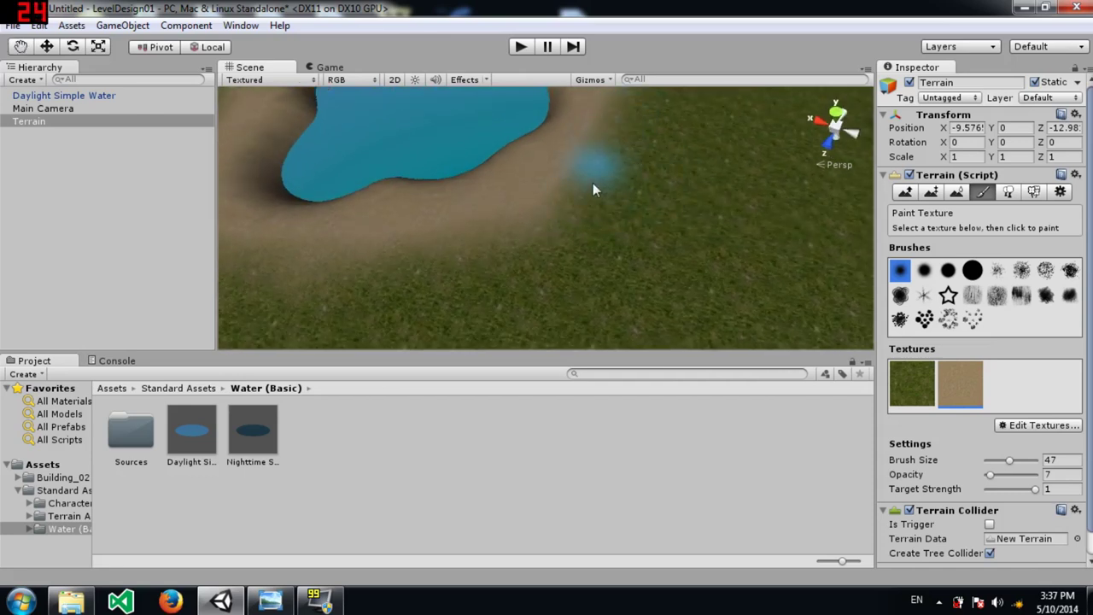
right_click_drag(622, 90, 471, 187)
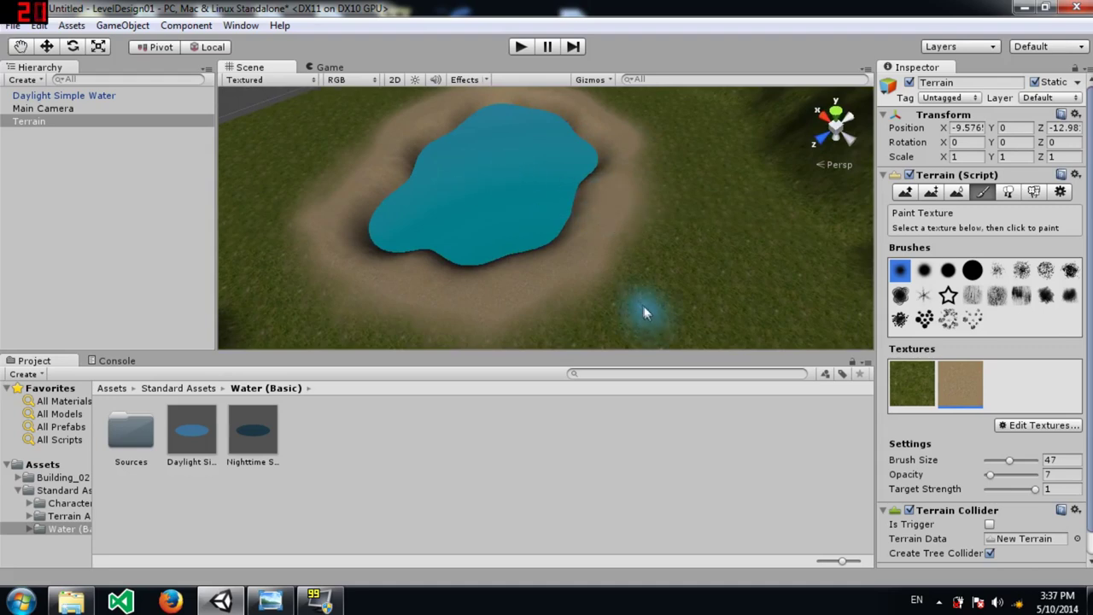
right_click_drag(600, 276, 248, 148)
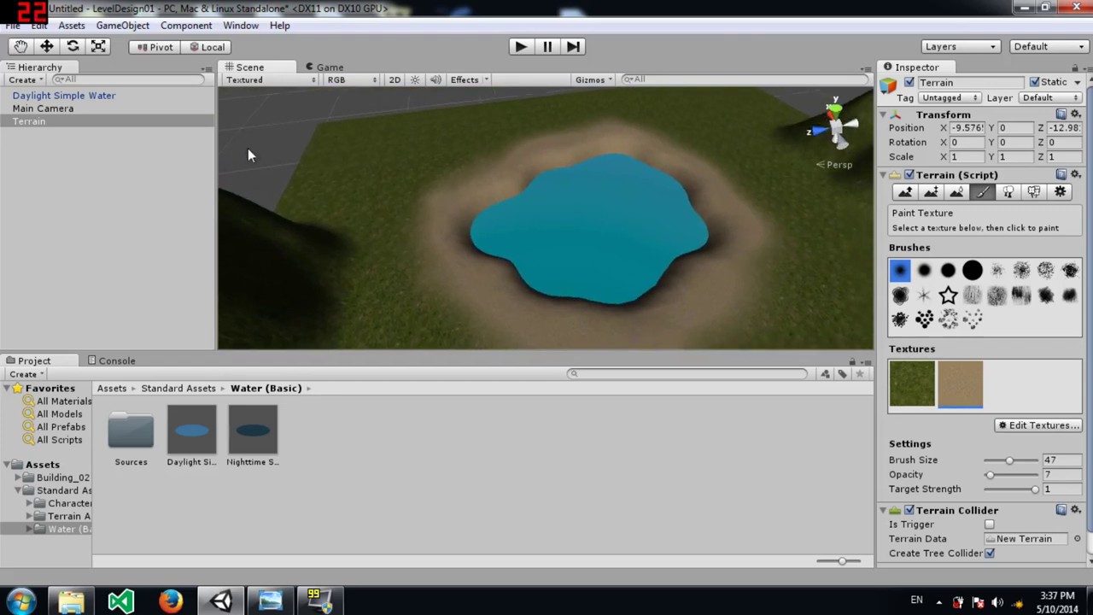
Switch the editor to the Wide layout.
right_click_drag(556, 228, 11, 271)
right_click_drag(338, 162, 557, 97)
key("s")
left_click(1055, 47)
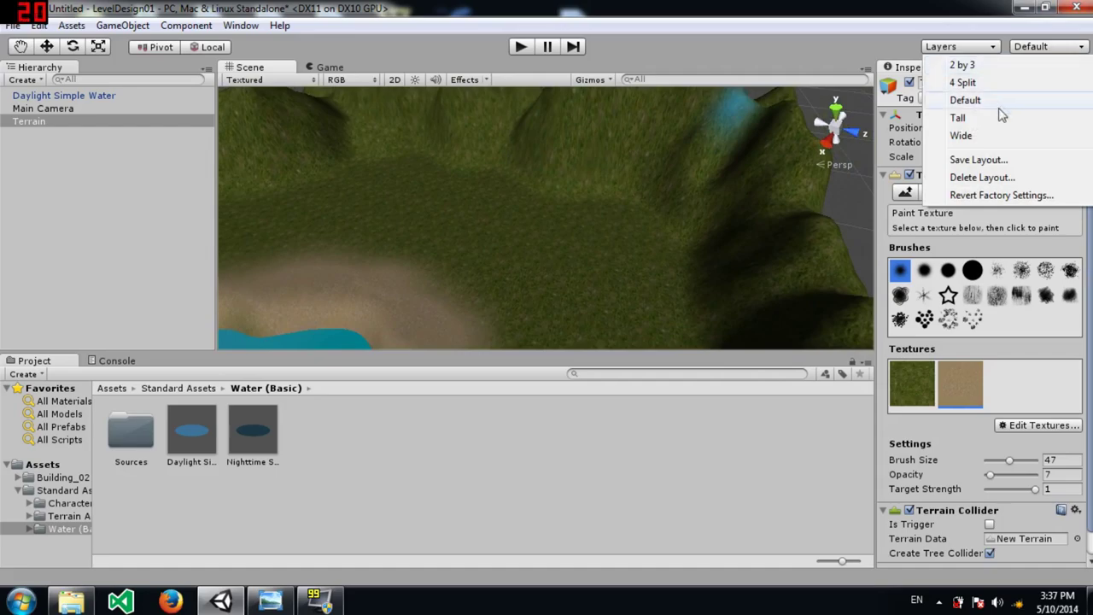
left_click(908, 139)
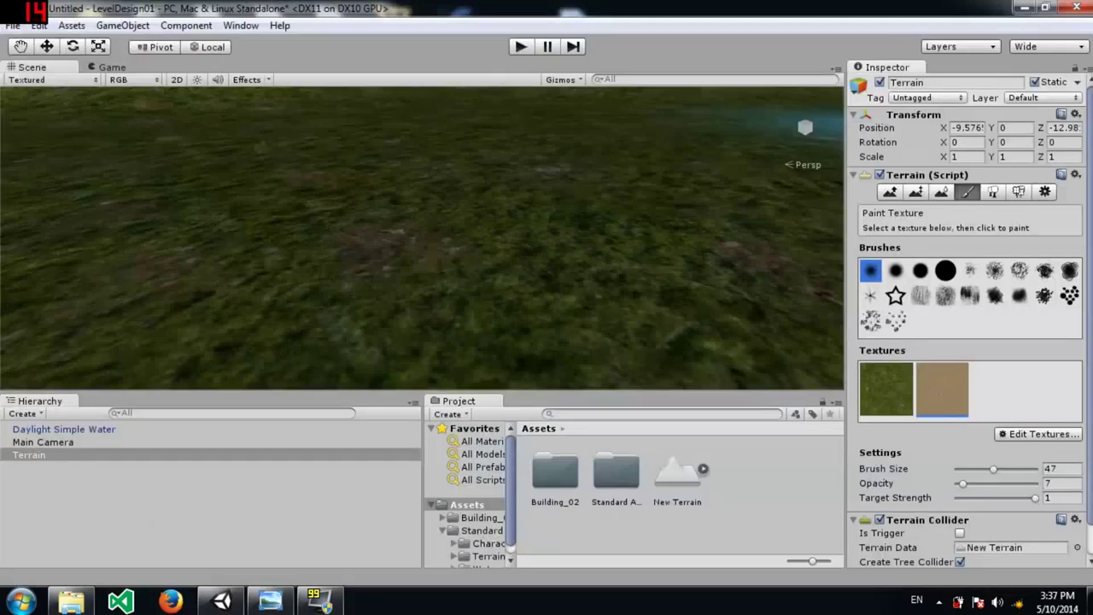
Paint faint scattered dirt patches on the grass around the pond with the sixth, splatter-shaped brush at size 79 and opacity 7.
right_click_drag(512, 256, 593, 320)
left_click(1001, 270)
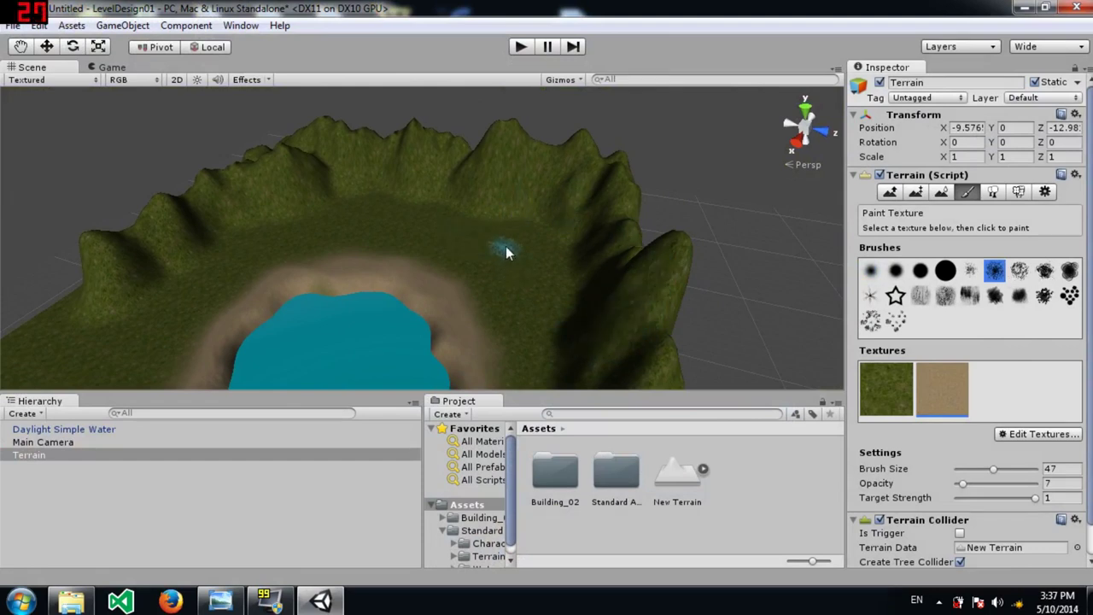
left_click(1020, 470)
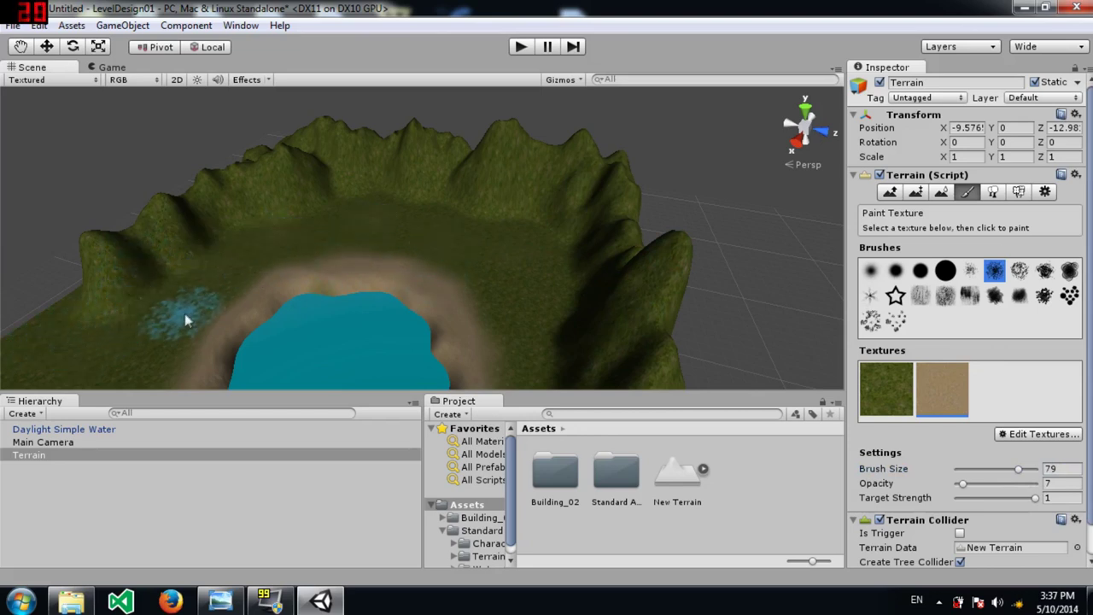
left_click_drag(92, 355, 1085, 350, "alt")
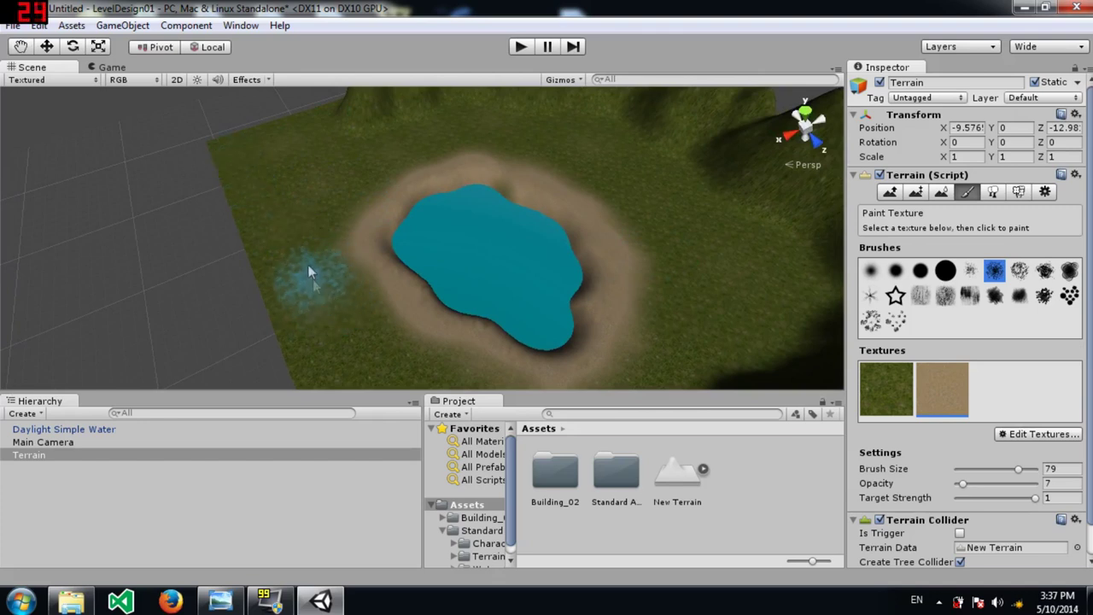
right_click_drag(338, 214, 383, 263)
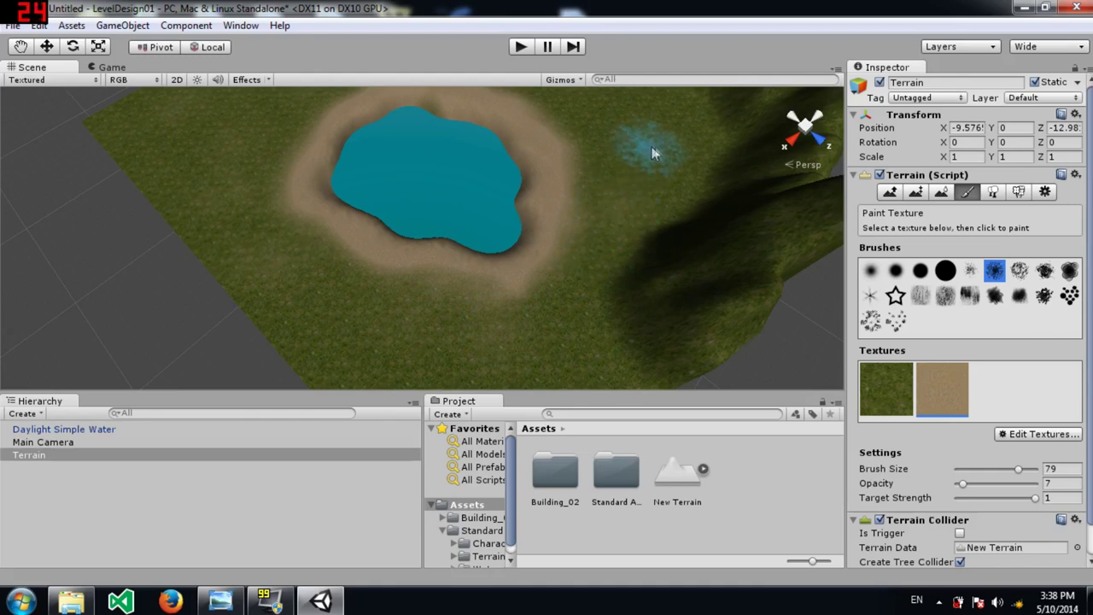
mouse_move(624, 170)
right_mouse_down()
mouse_move(600, 163)
mouse_move(658, 166)
mouse_move(515, 164)
right_mouse_up()
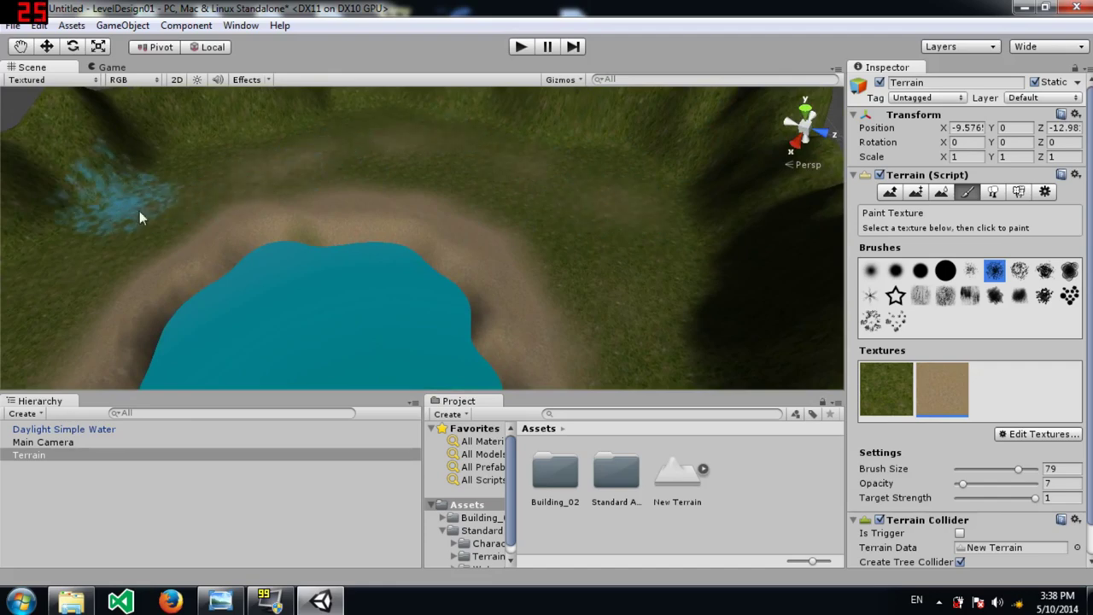
mouse_move(574, 223)
right_mouse_down()
mouse_move(586, 190)
mouse_move(619, 199)
mouse_move(680, 171)
mouse_move(700, 196)
mouse_move(742, 182)
mouse_move(713, 192)
right_mouse_up()
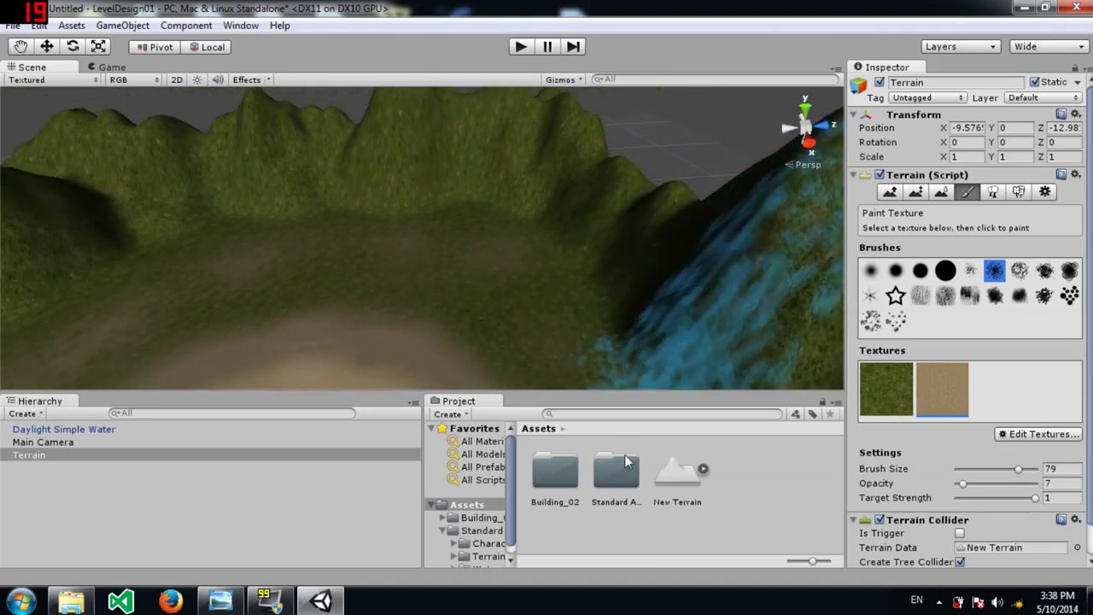
Open the Building_02 asset folder and examine the Building_02 model with its import settings.
left_click(563, 478)
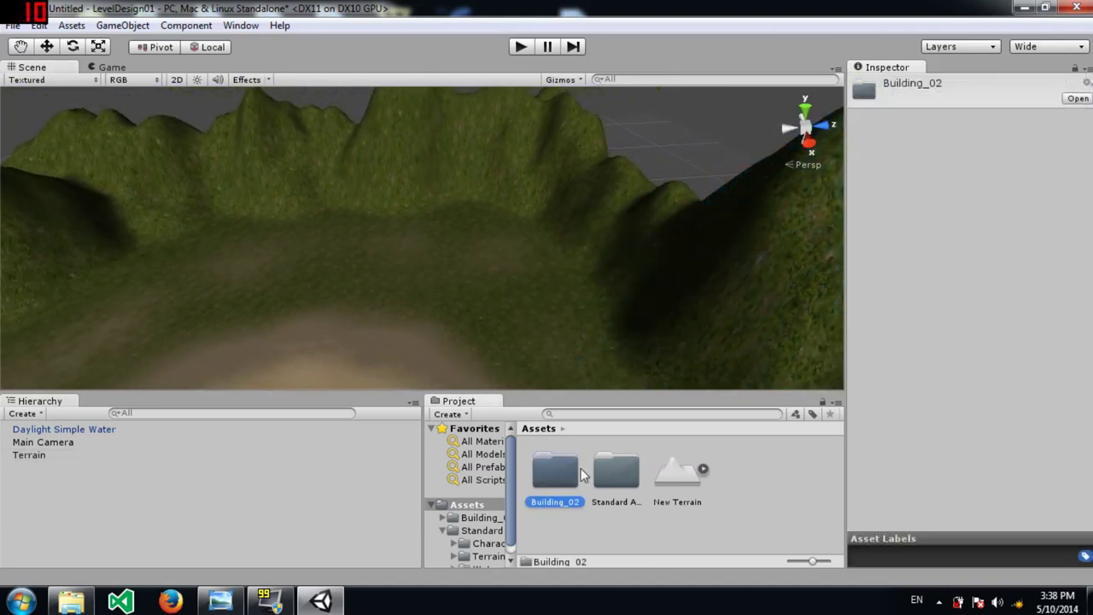
right_click_drag(555, 325, 401, 305)
right_click_drag(394, 260, 404, 214)
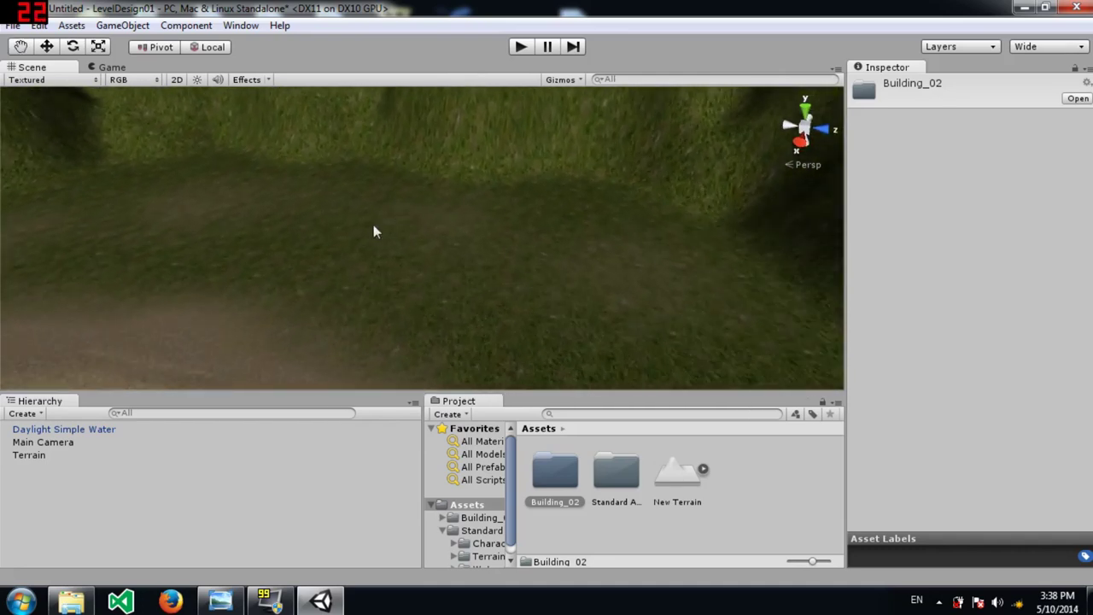
double_click(557, 474)
left_click(673, 482)
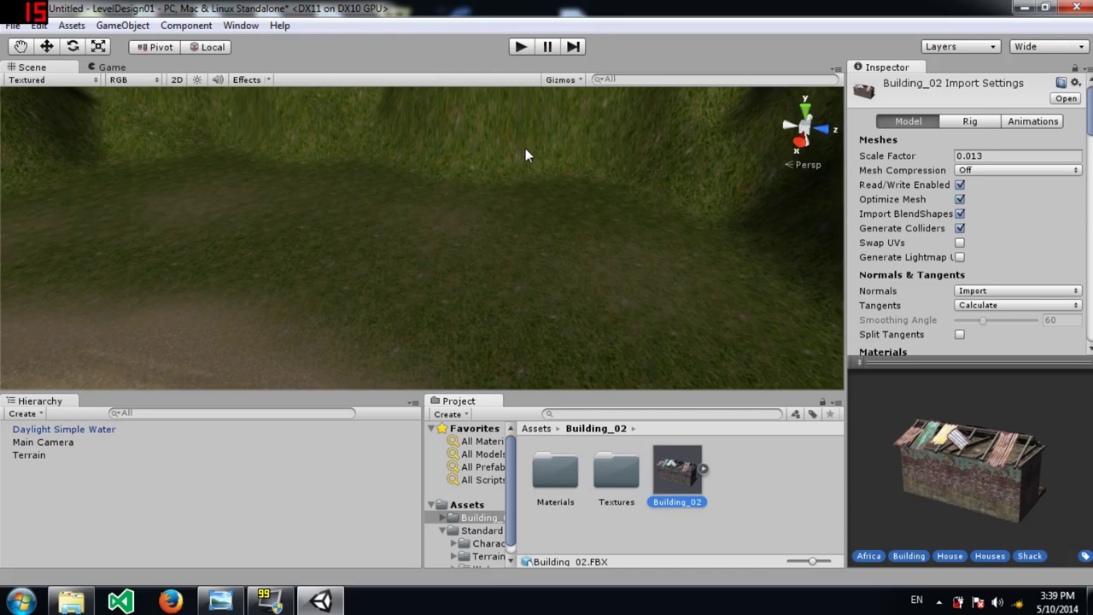
Create a cube on the grass and scale it into a thin wall of about X 0.35, Y 2.65, Z 4.71.
right_click_drag(481, 306, 412, 250)
left_click(122, 25)
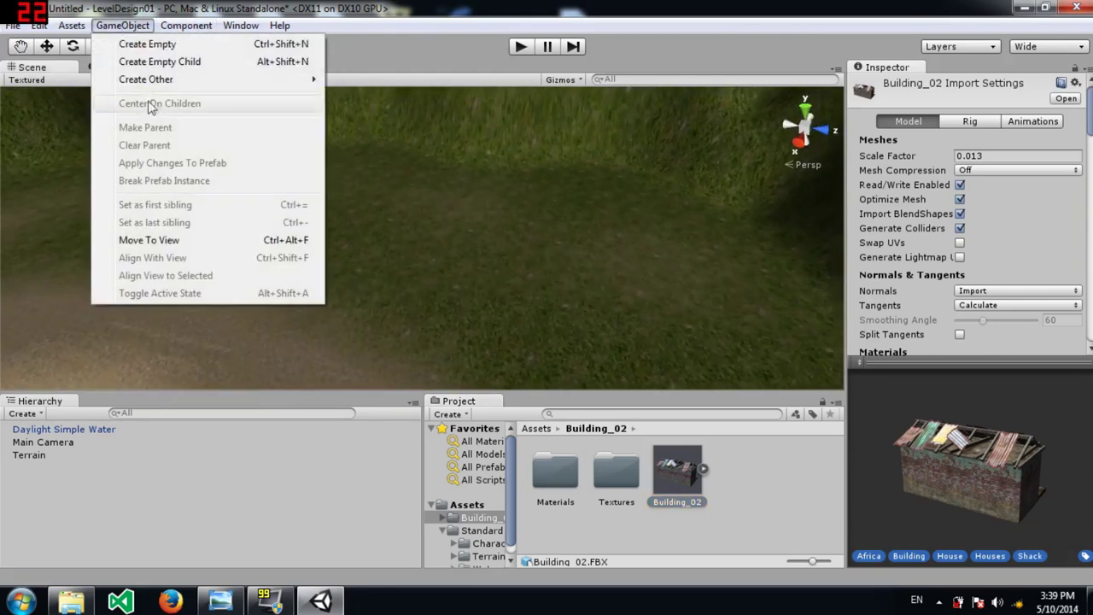
mouse_move(305, 86)
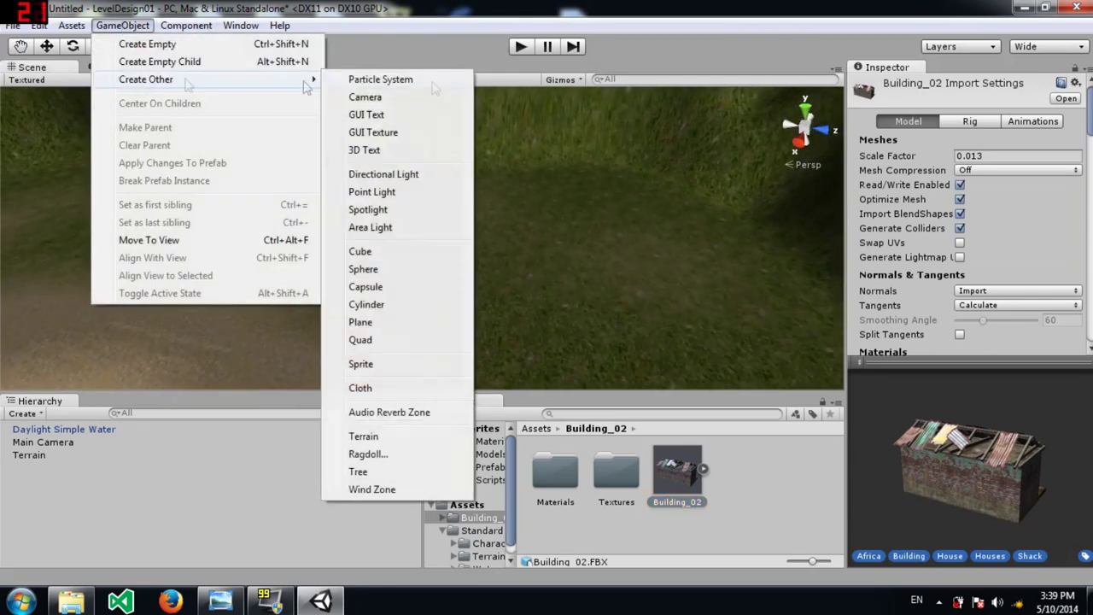
left_click(396, 253)
key("w")
key("r")
left_click_drag(486, 248, 685, 248)
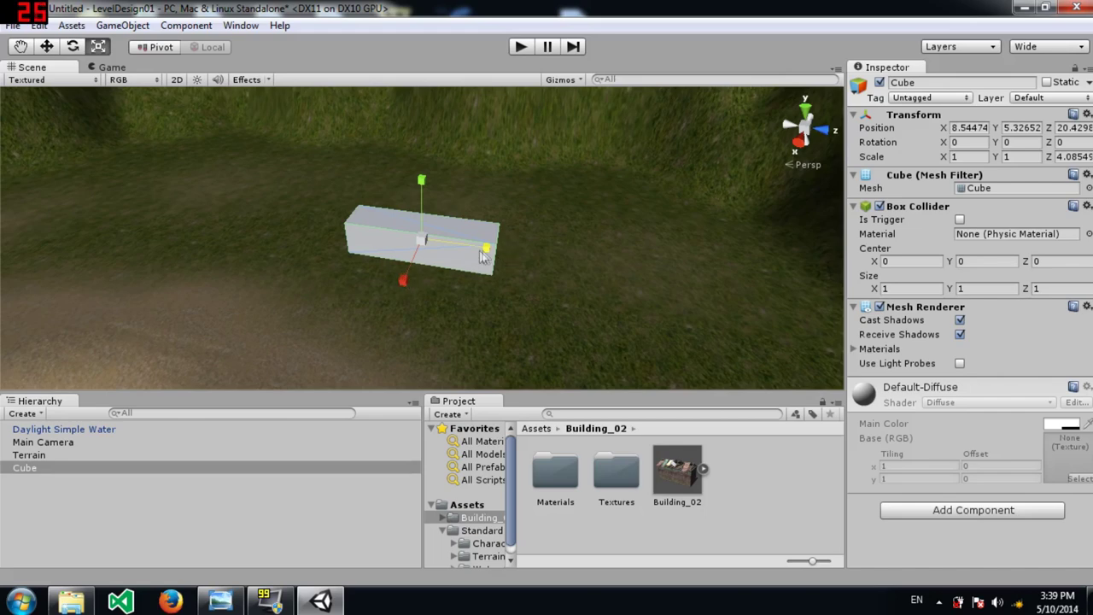
mouse_move(492, 253)
left_mouse_down()
mouse_move(523, 246)
mouse_move(501, 250)
left_mouse_up()
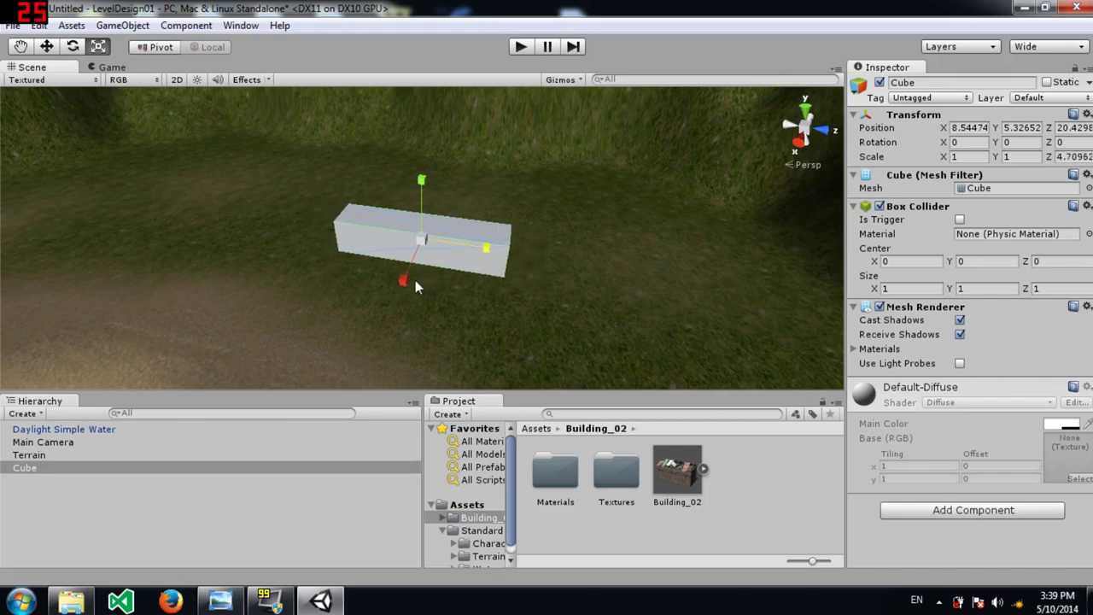
left_click_drag(405, 277, 426, 256)
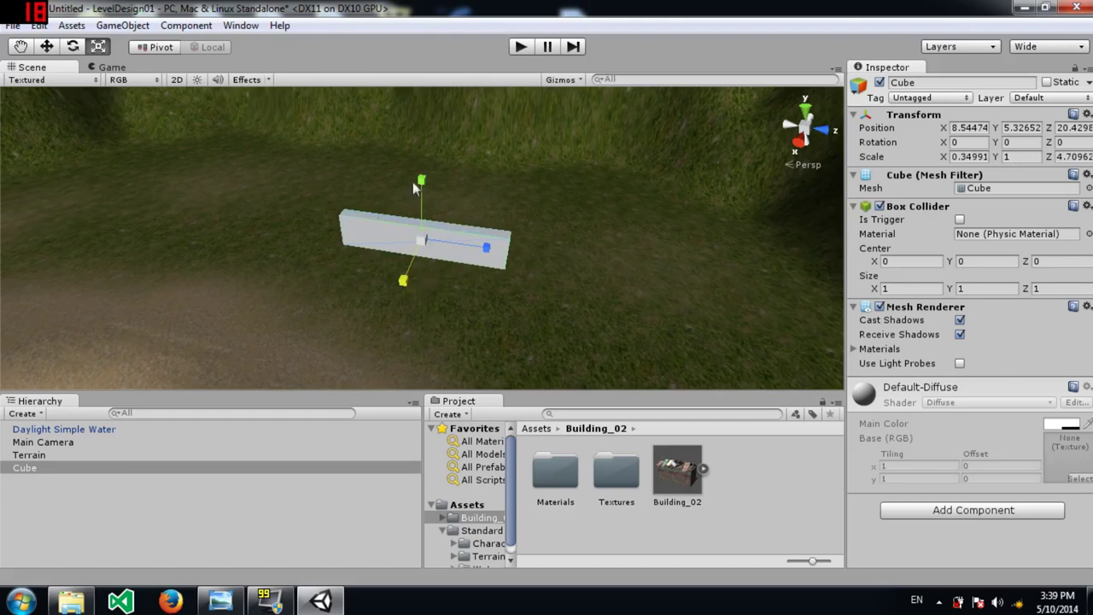
mouse_move(422, 182)
left_mouse_down()
mouse_move(431, 102)
mouse_move(350, 128)
mouse_move(319, 163)
mouse_move(292, 104)
mouse_move(274, 108)
mouse_move(281, 120)
mouse_move(245, 53)
mouse_move(324, 94)
mouse_move(468, 139)
mouse_move(413, 170)
left_mouse_up()
Rotate the wall 90 degrees about Y and move it to about X 6.22, Z 17.13.
key("e")
key("w")
key("e")
left_click_drag(419, 275, 195, 213)
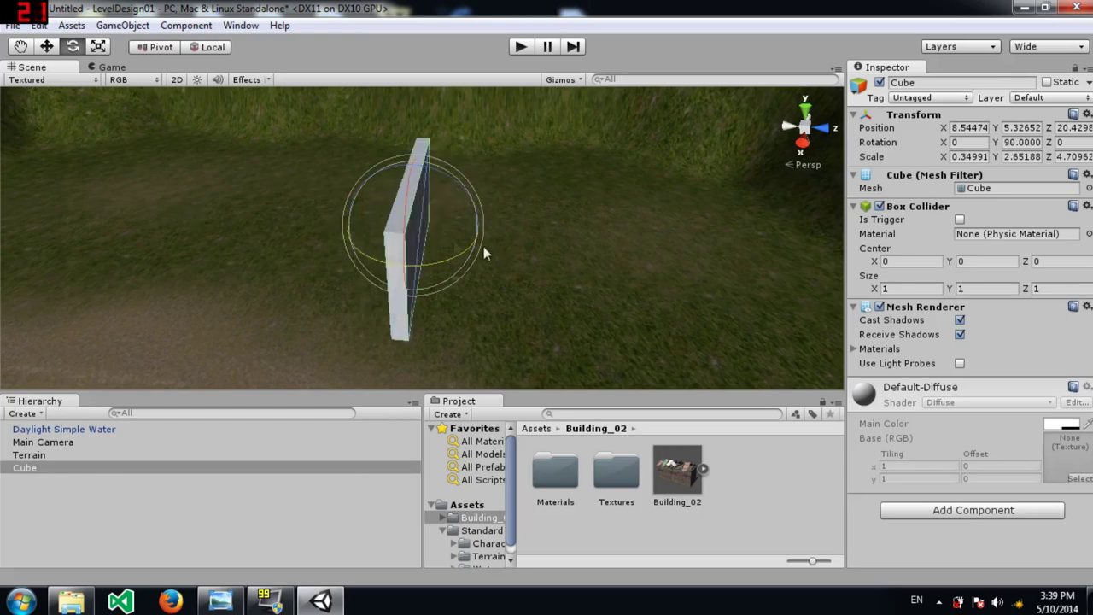
key("w")
left_click_drag(419, 239, 321, 186)
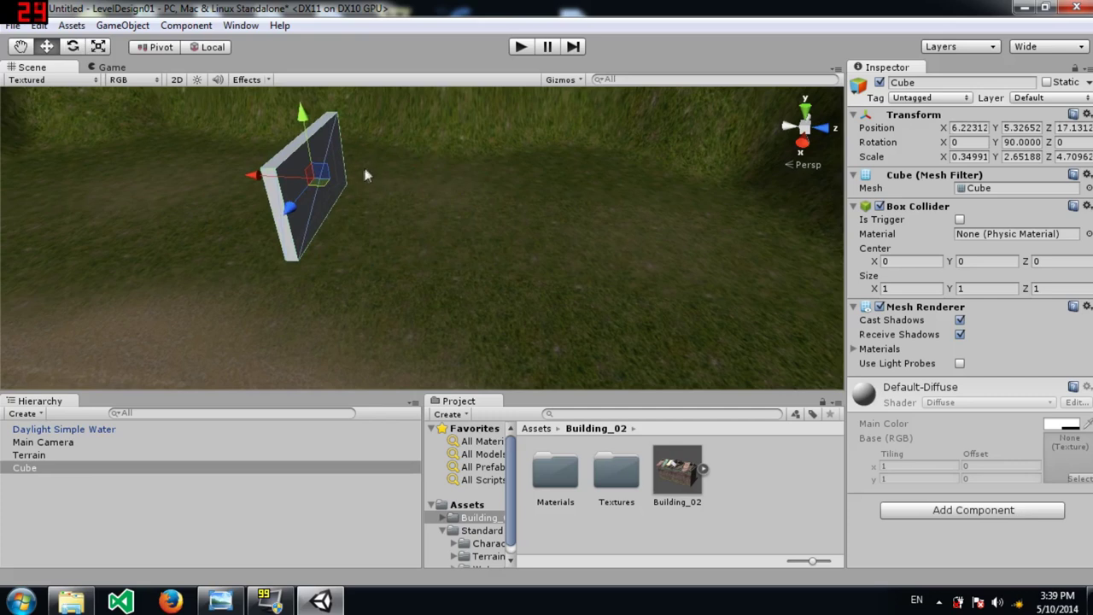
Duplicate the wall as a parallel side wall at Z about 21.13 and as a back wall rotated to 0 degrees at about X 4.06, Z 19.32.
key("ctrl+d")
left_click_drag(256, 178, 386, 193)
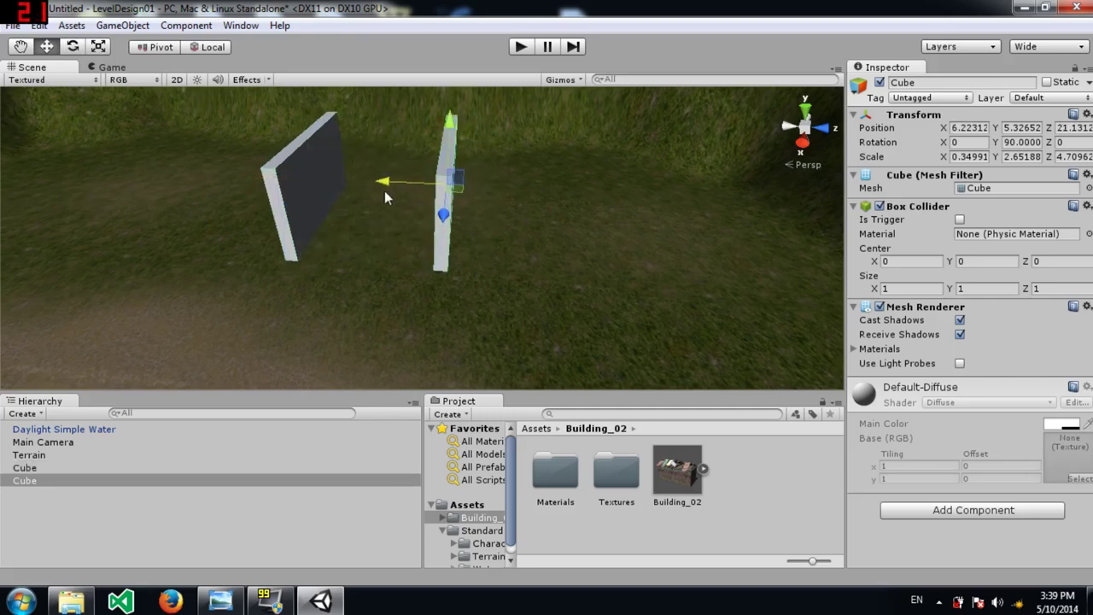
key("ctrl+d")
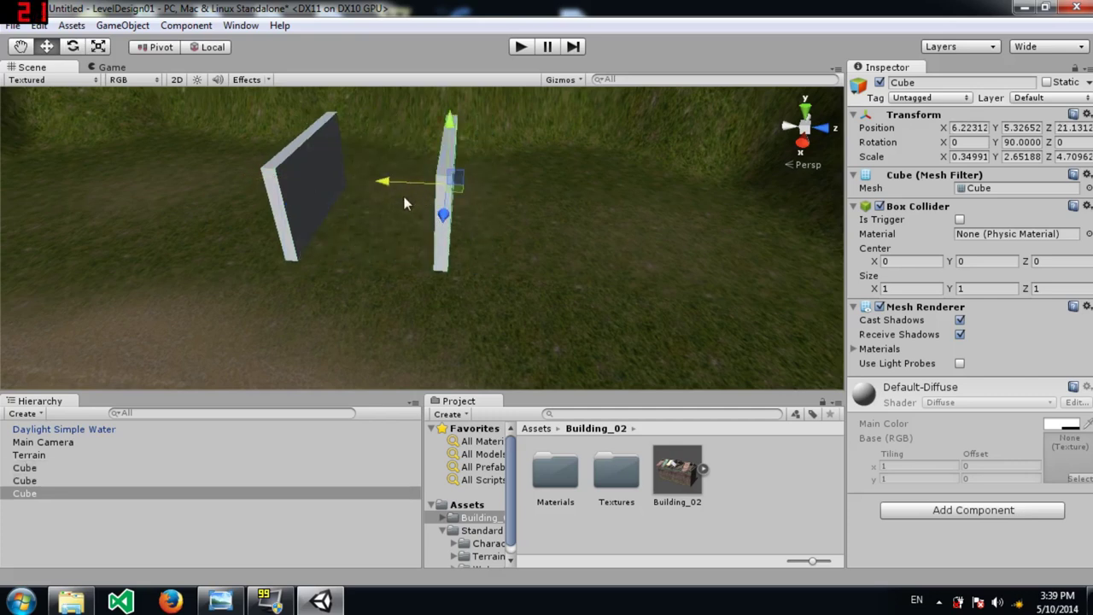
key("e")
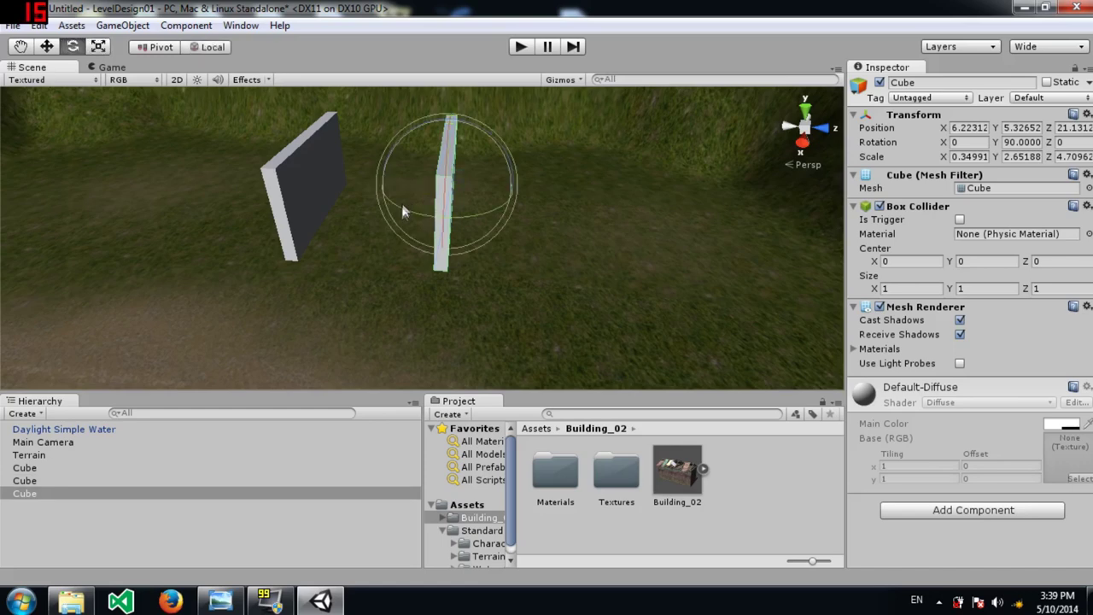
left_click_drag(410, 212, 445, 211)
key("w")
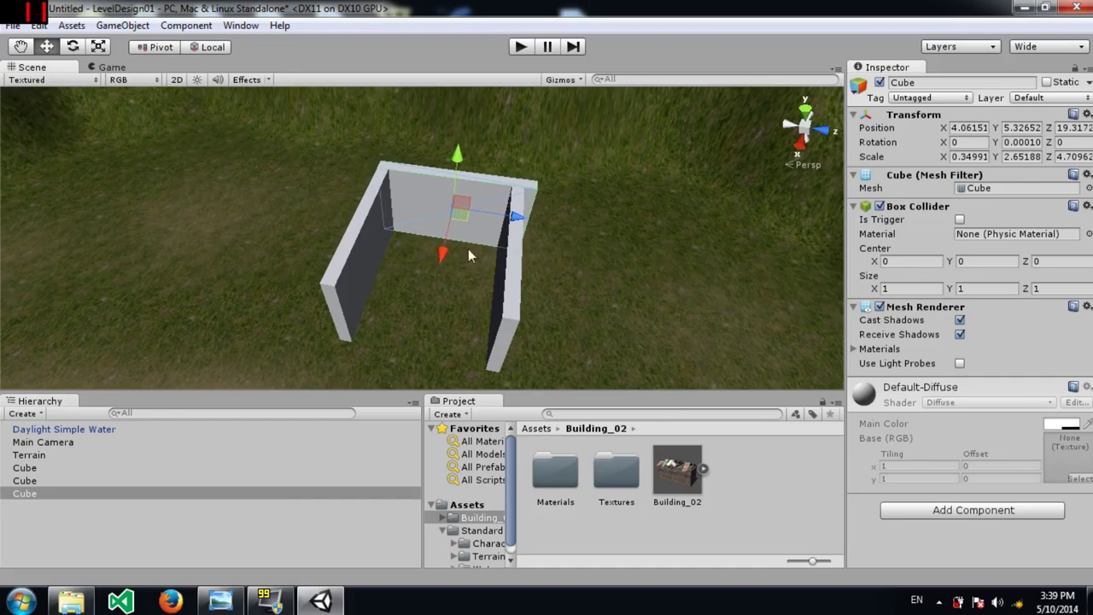
left_click(508, 281)
left_click_drag(438, 257, 450, 258)
left_click_drag(515, 205, 641, 115, "alt")
left_click(431, 203)
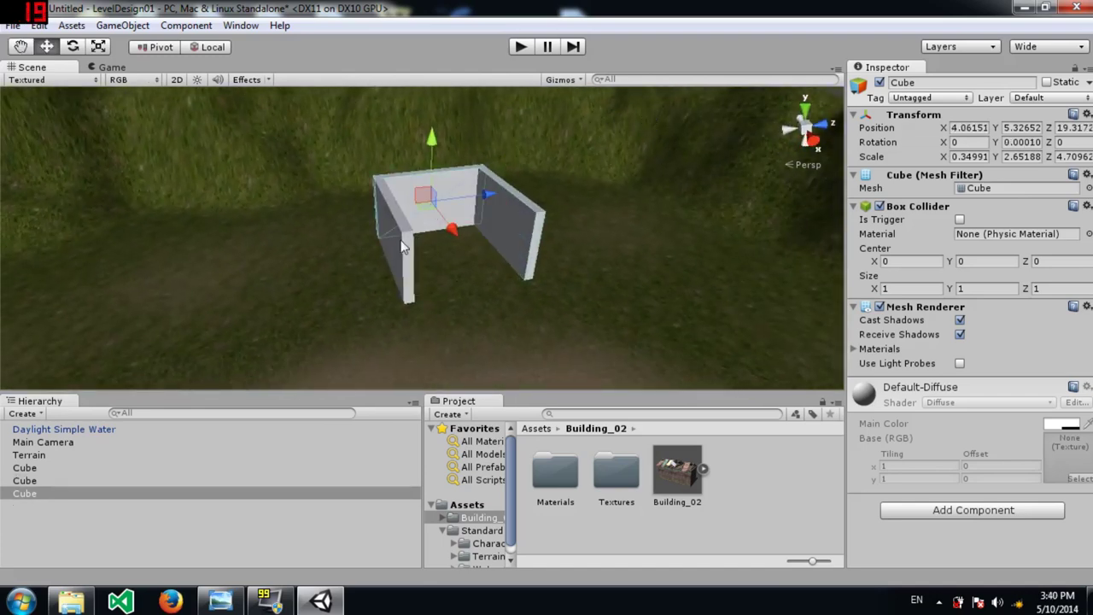
left_click(404, 247, "shift")
left_click(527, 244, "shift")
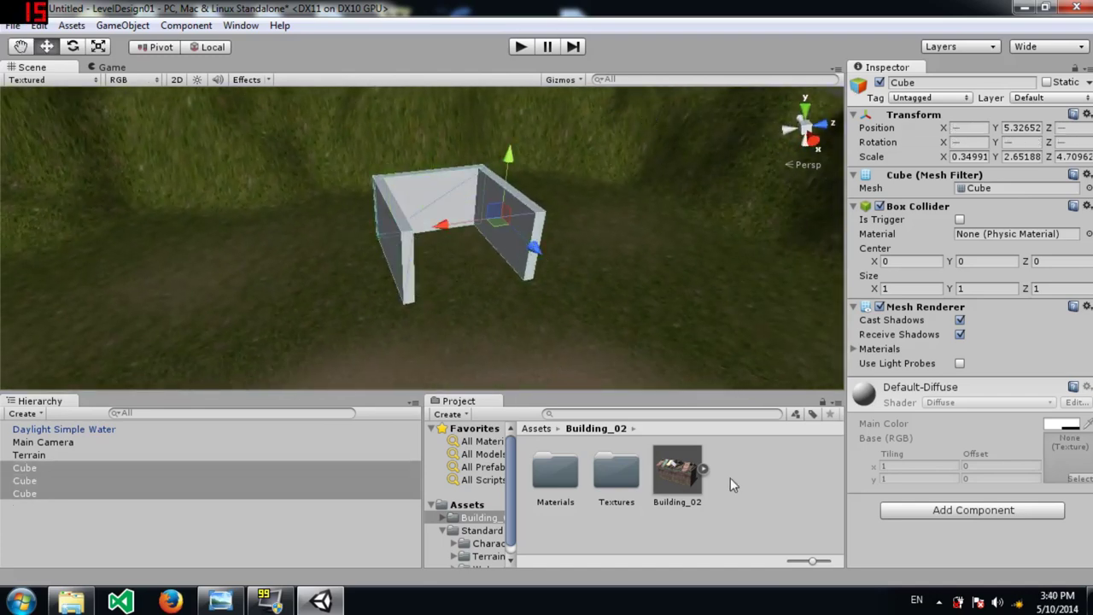
Create a new material named wall_mat in the Building_02 folder.
left_click(755, 472)
right_click(756, 472)
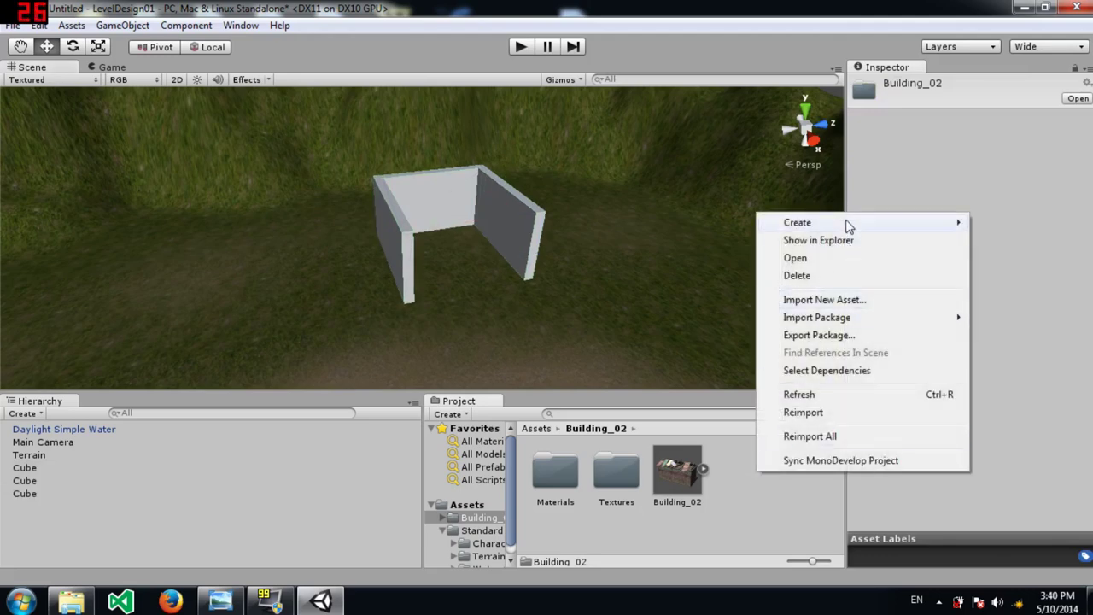
mouse_move(848, 225)
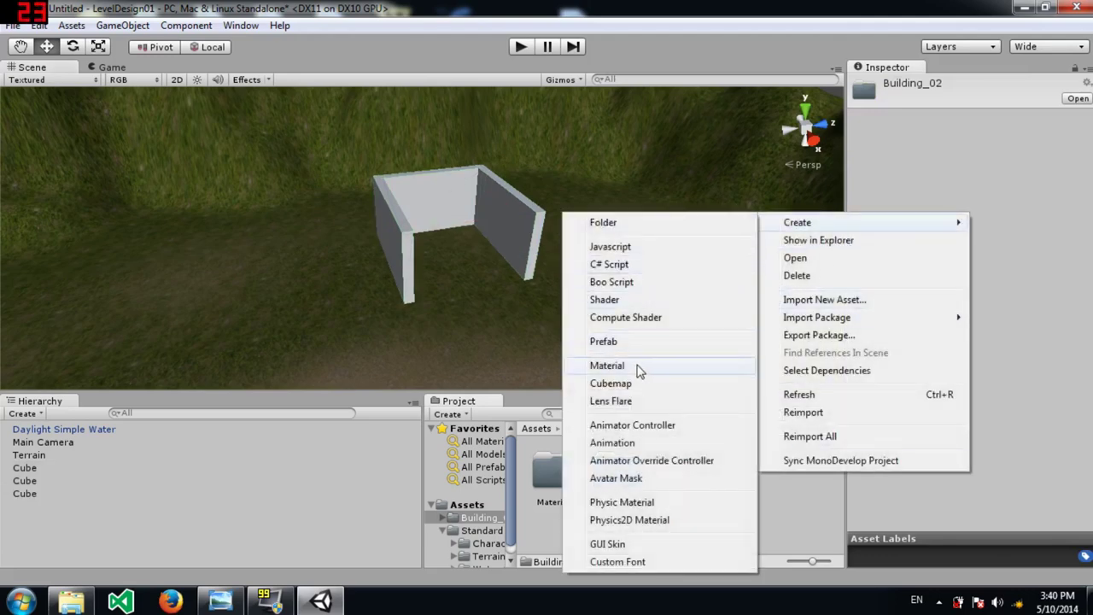
left_click(607, 365)
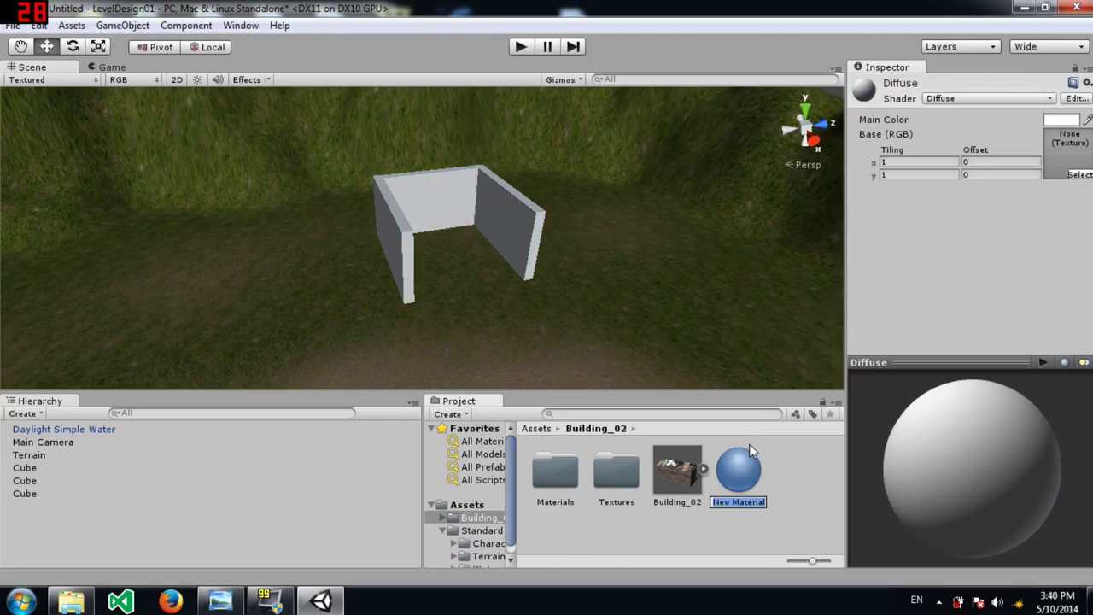
type("wal")
type("l_mat")
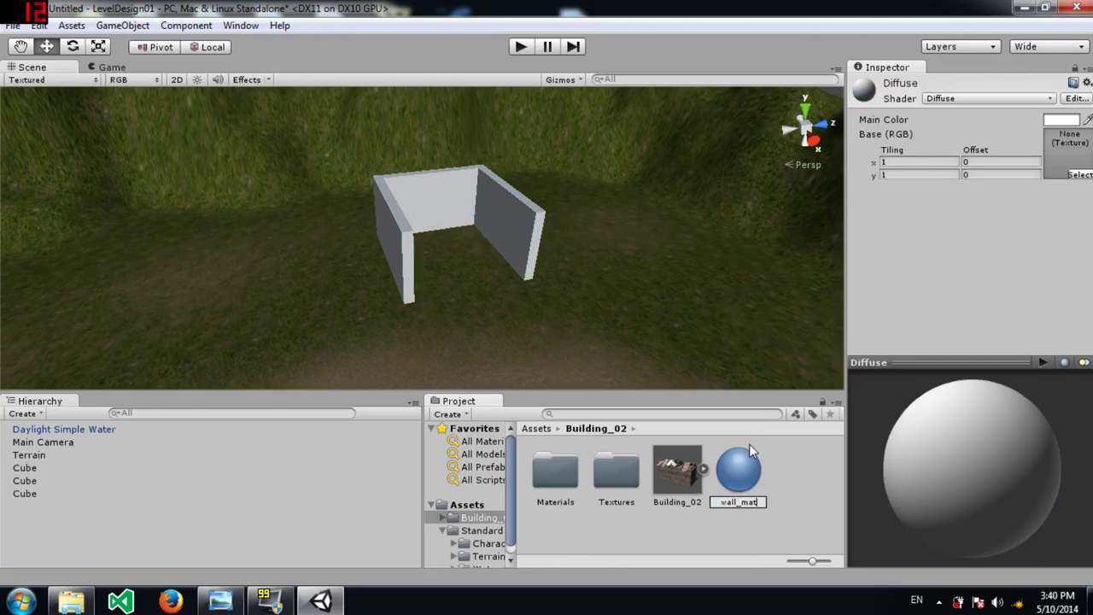
key("Return")
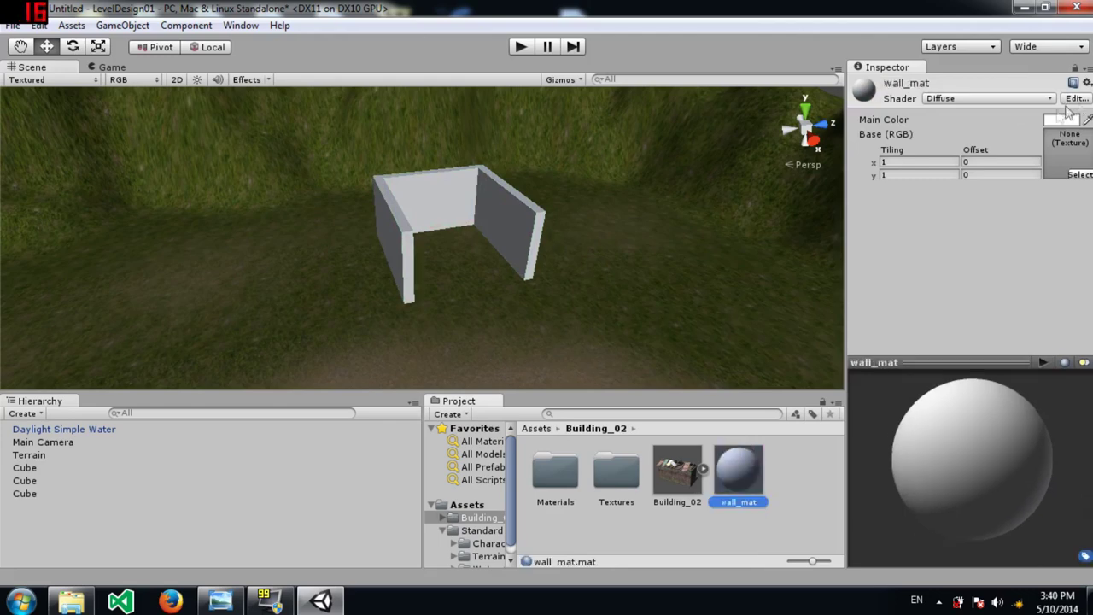
Keep the Diffuse shader on wall_mat and assign Brick_01_d as its base texture.
left_click(1027, 100)
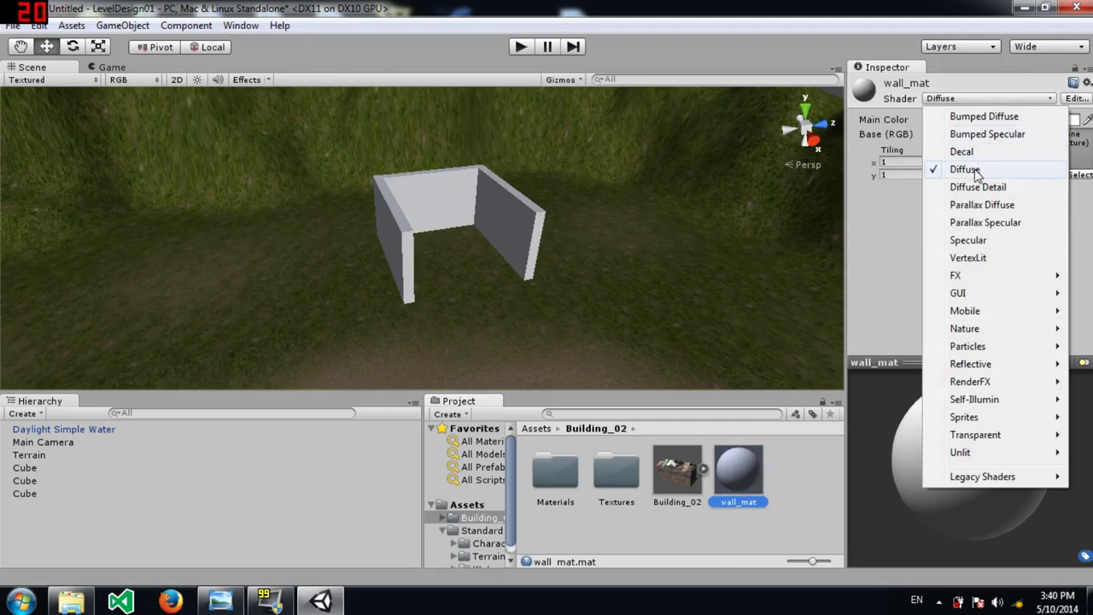
left_click(974, 170)
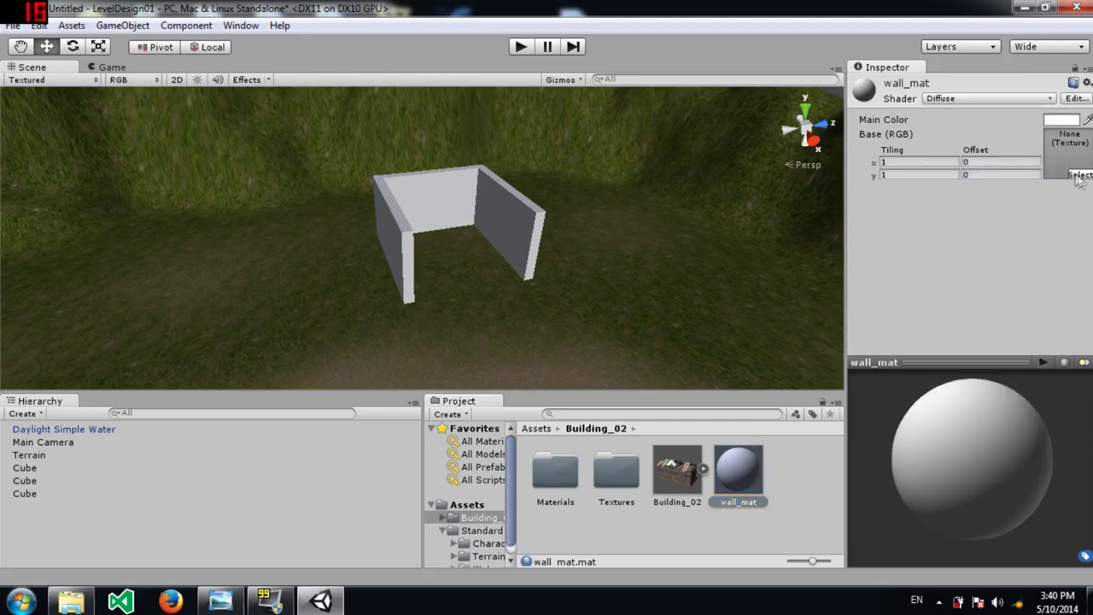
left_click(1080, 175)
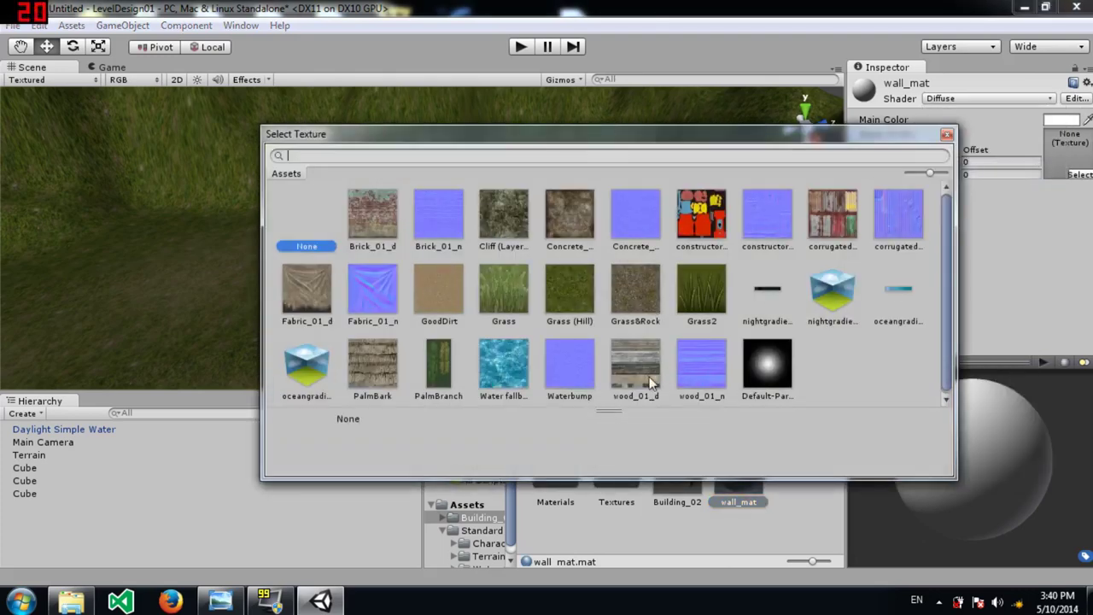
double_click(374, 207)
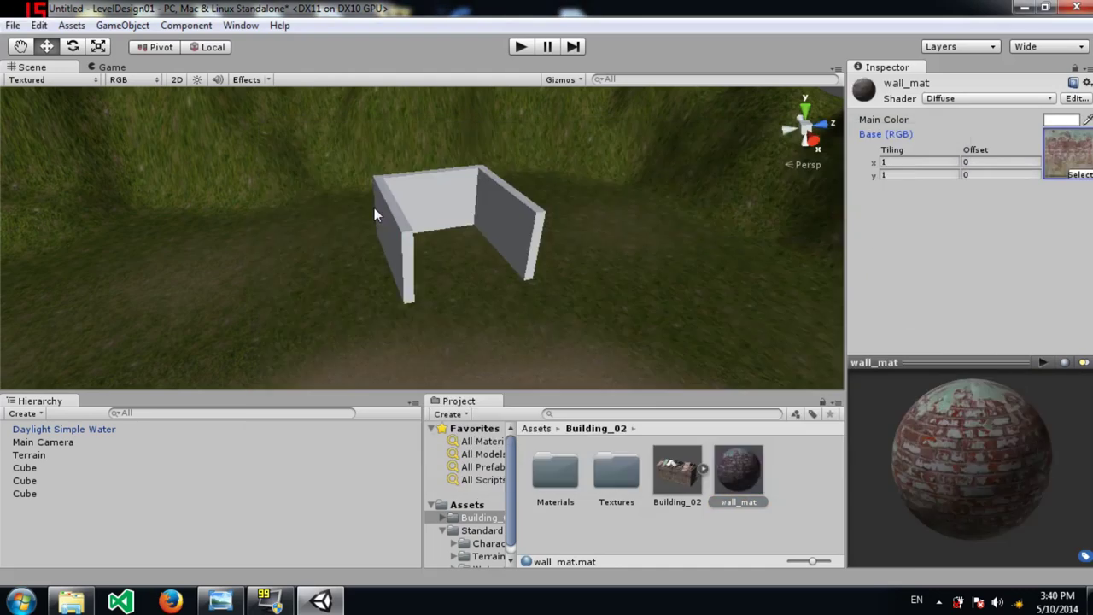
Apply wall_mat to all three wall cubes at once.
left_click(743, 474)
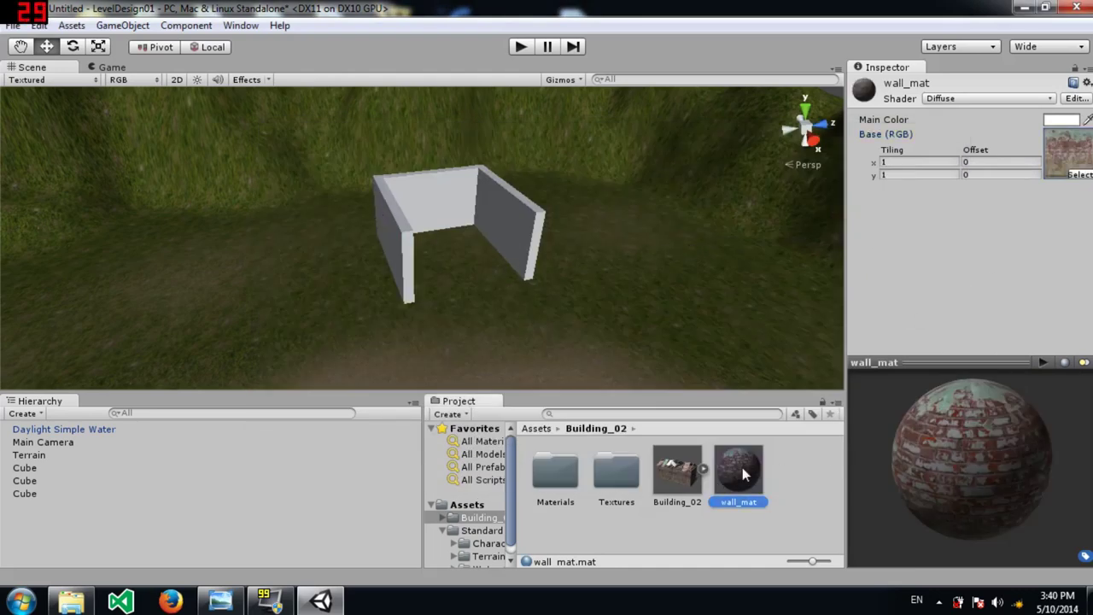
left_click(27, 468)
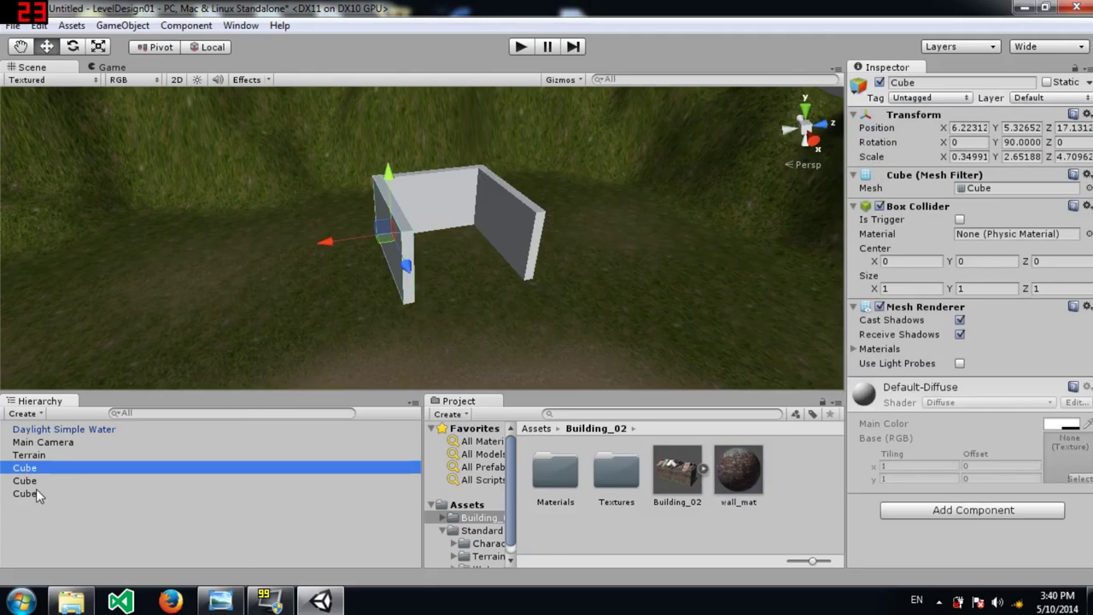
left_click(34, 484, "ctrl")
left_click(35, 494, "ctrl")
left_click_drag(764, 491, 957, 529)
Examine the brick-textured walls and their placement beside the pond from several angles.
right_click_drag(519, 274, 644, 227)
key("a")
left_click_drag(644, 226, 395, 217, "alt")
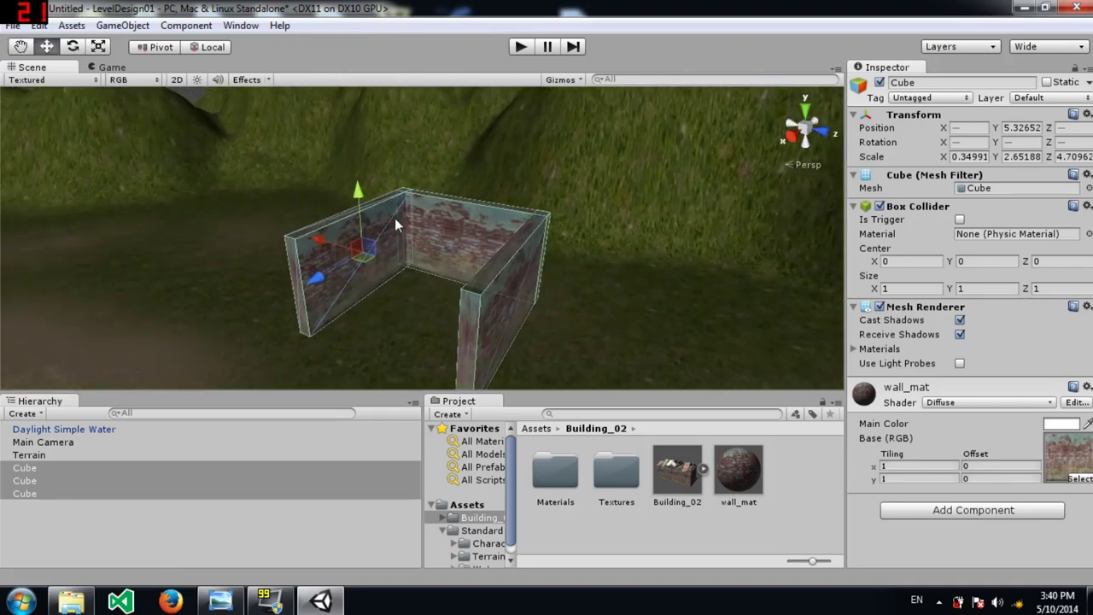
left_click_drag(365, 262, 332, 236, "alt")
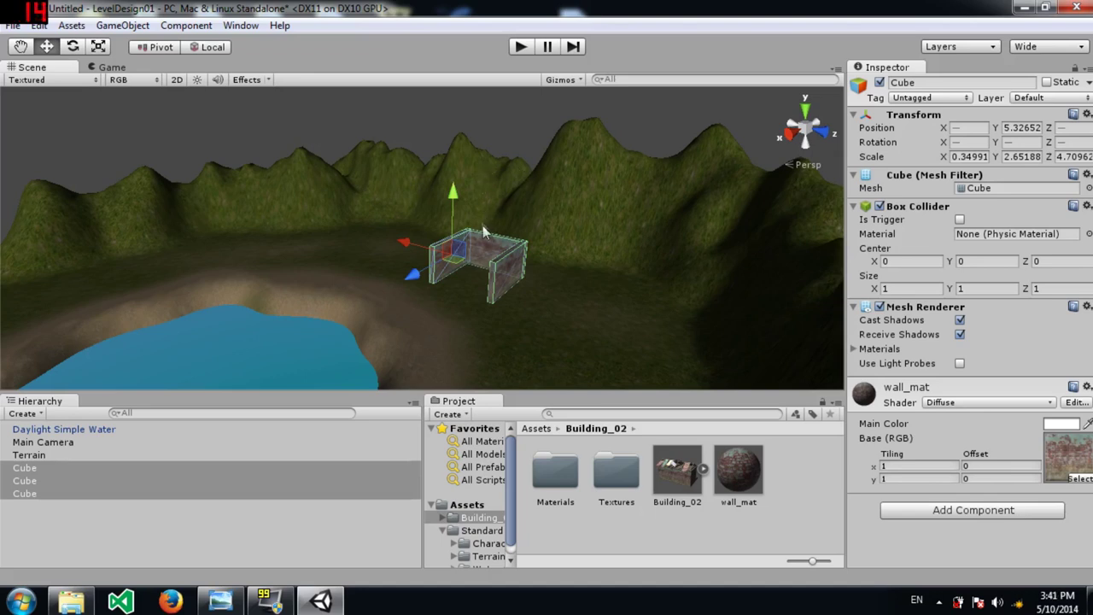
right_click_drag(477, 208, 522, 225)
key("w")
key("s")
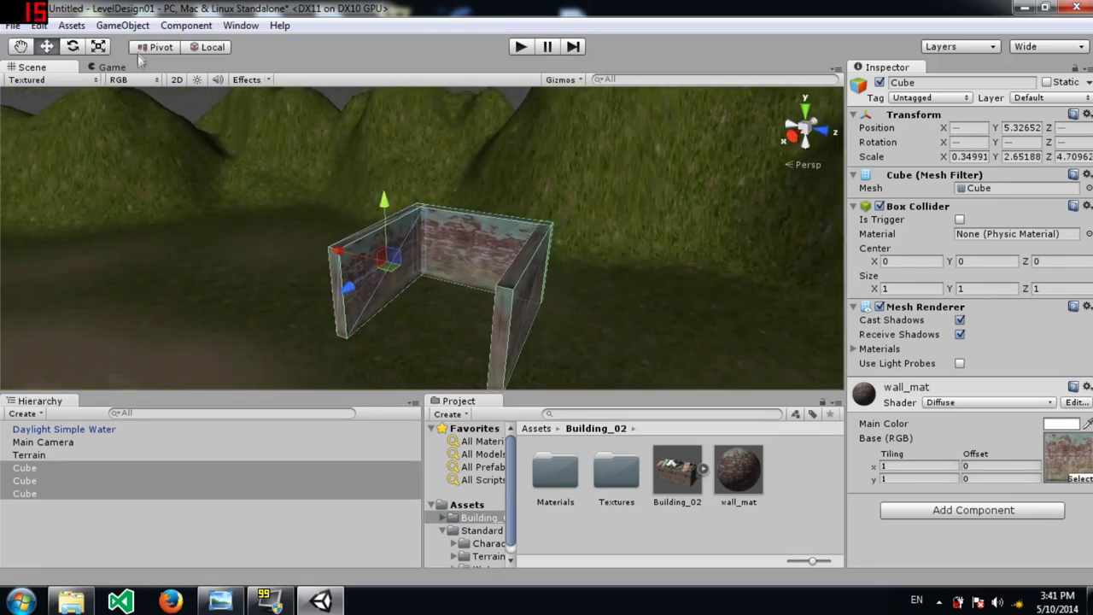
left_click(122, 25)
mouse_move(213, 82)
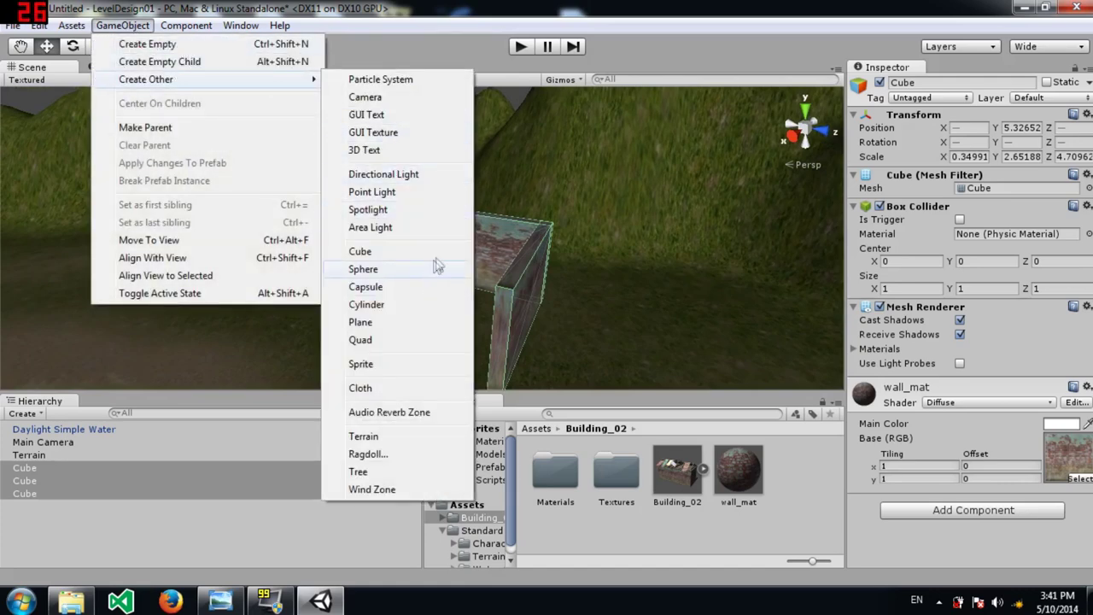
left_click(496, 238)
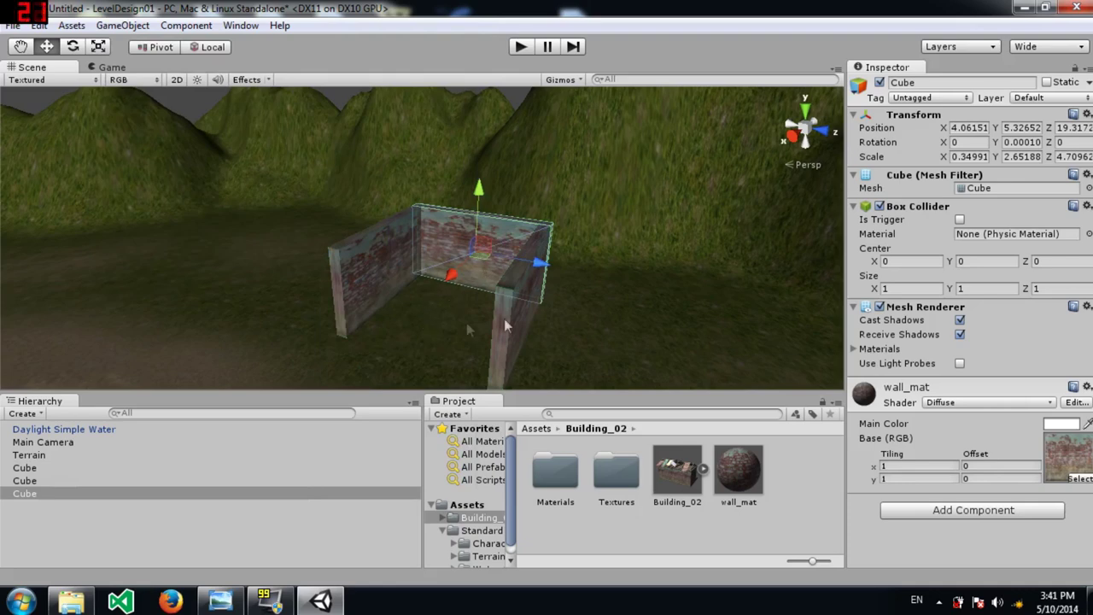
Add a directional light to the scene.
scroll(472, 365, "down", 6)
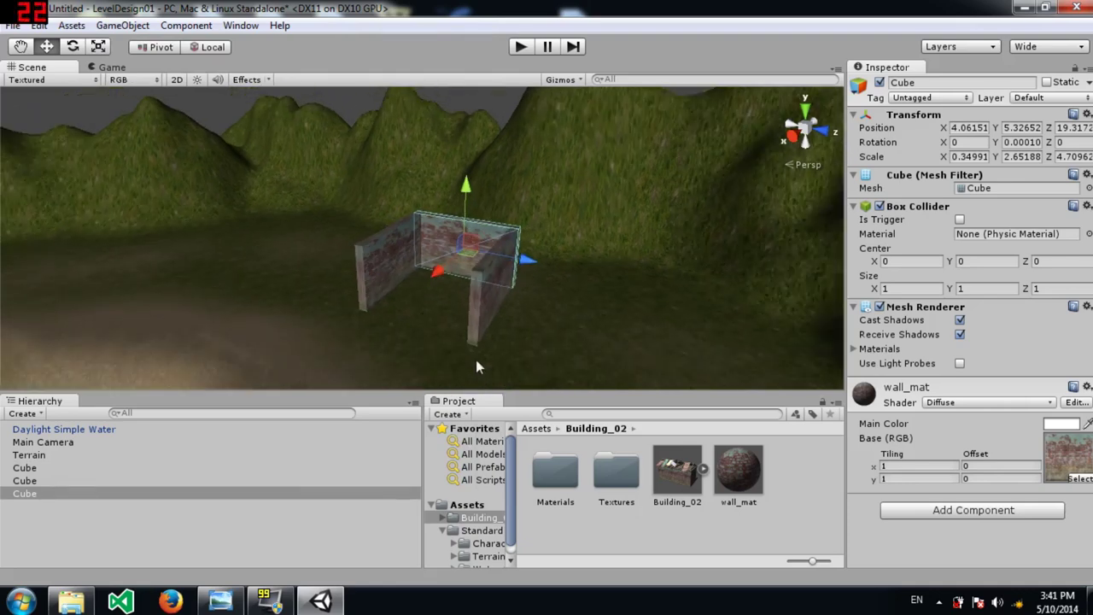
left_click(344, 250)
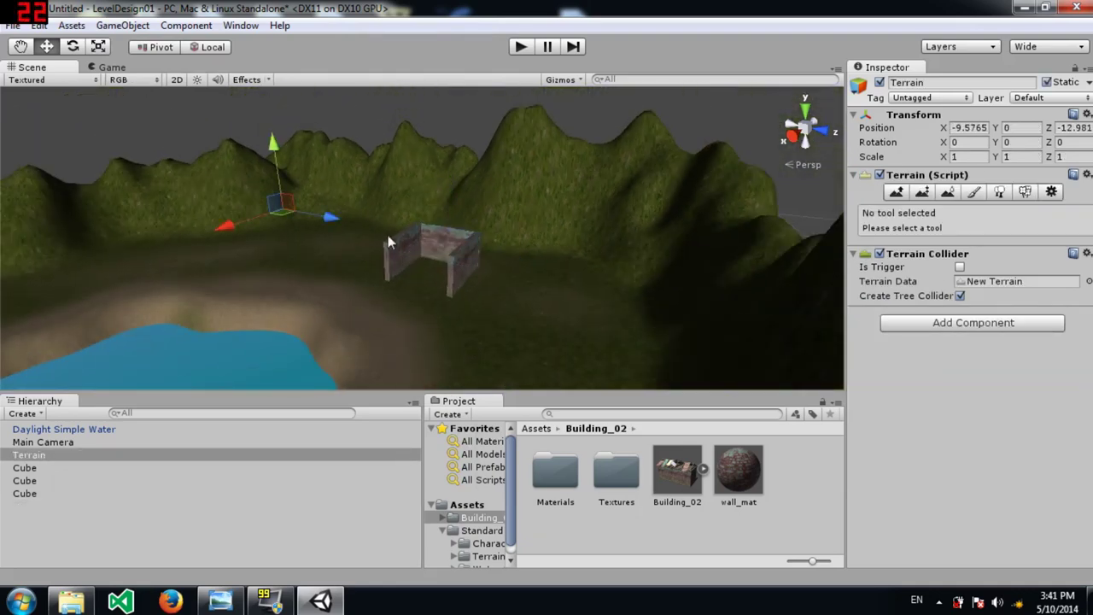
left_click(122, 25)
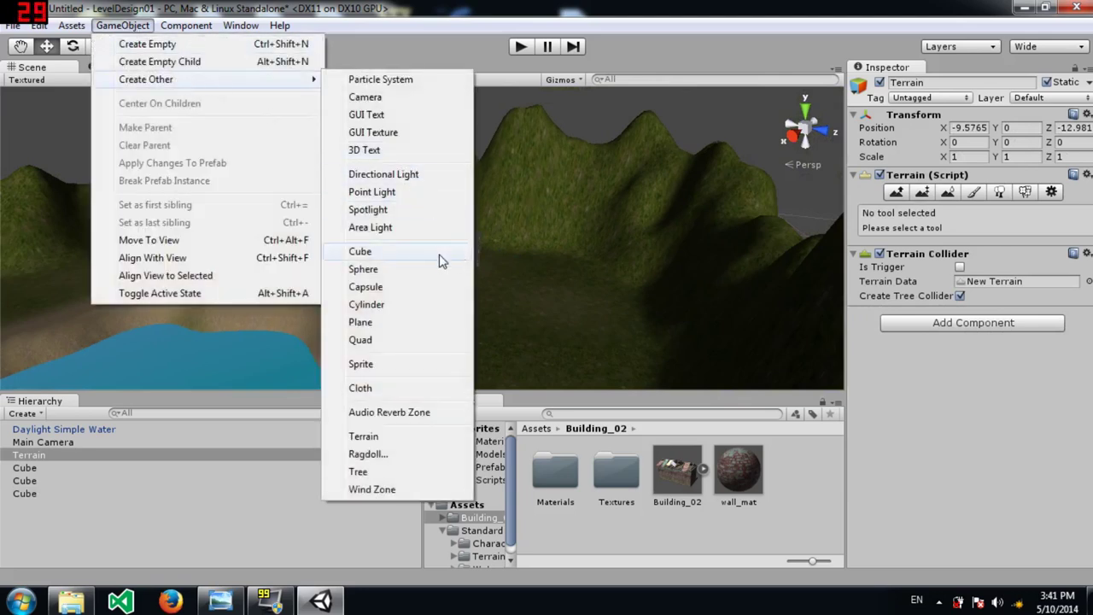
left_click(401, 175)
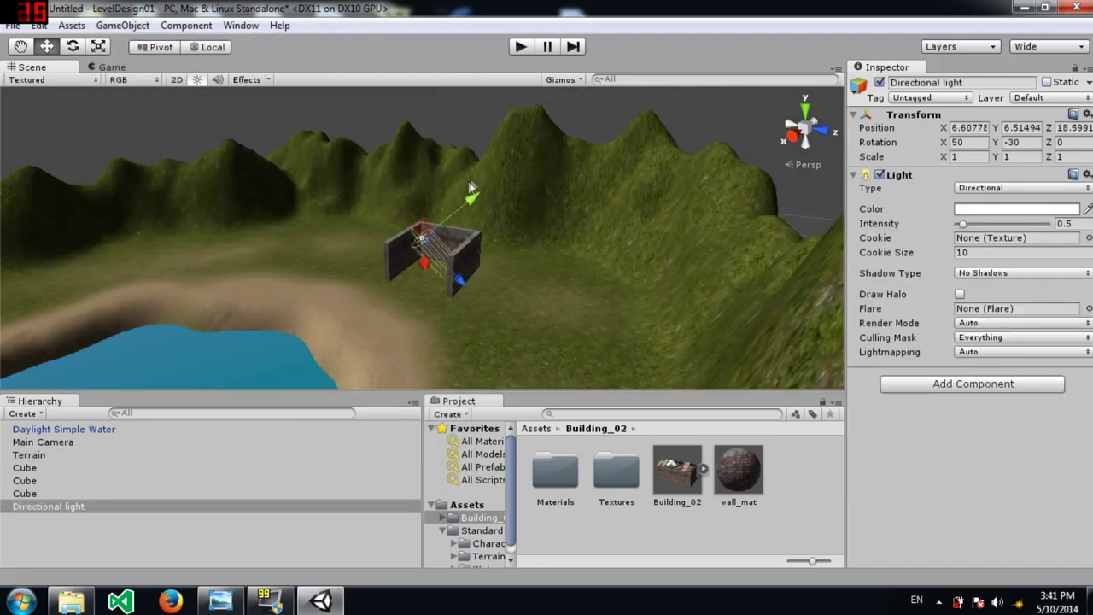
Move the directional light out of the building to a spot high above the terrain, at about Y 18.
left_click_drag(381, 214, 418, 237, "alt")
scroll(433, 240, "up", 8, "alt")
scroll(429, 253, "up", 5)
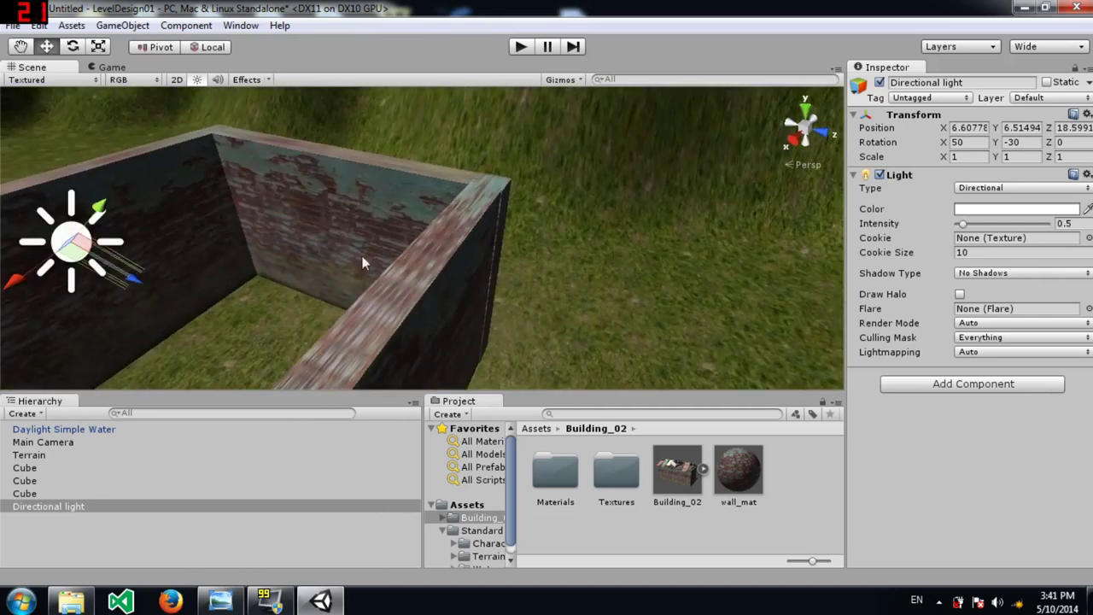
scroll(332, 263, "down", 10)
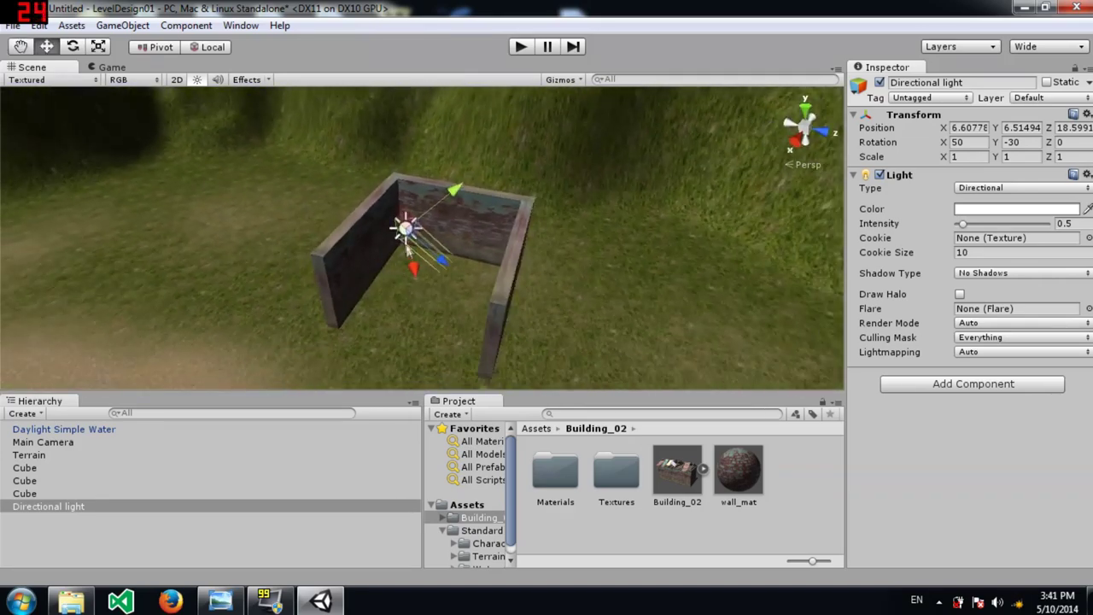
left_click_drag(402, 253, 42, 106)
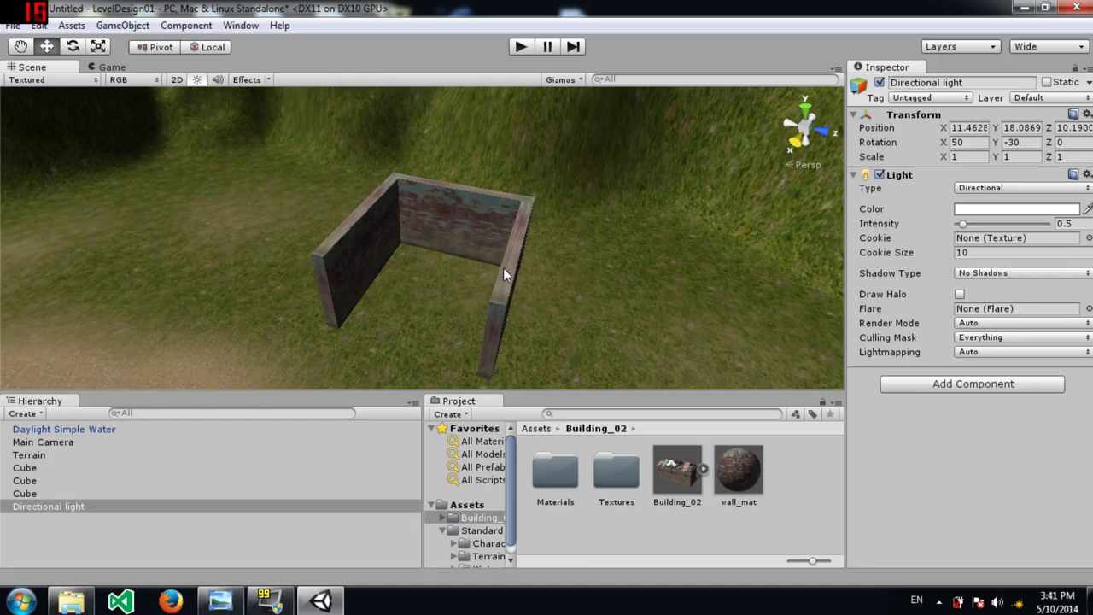
left_click_drag(462, 215, 338, 200, "alt")
key("s")
right_click_drag(337, 200, 503, 157)
key("w")
left_click_drag(503, 157, 501, 156, "alt")
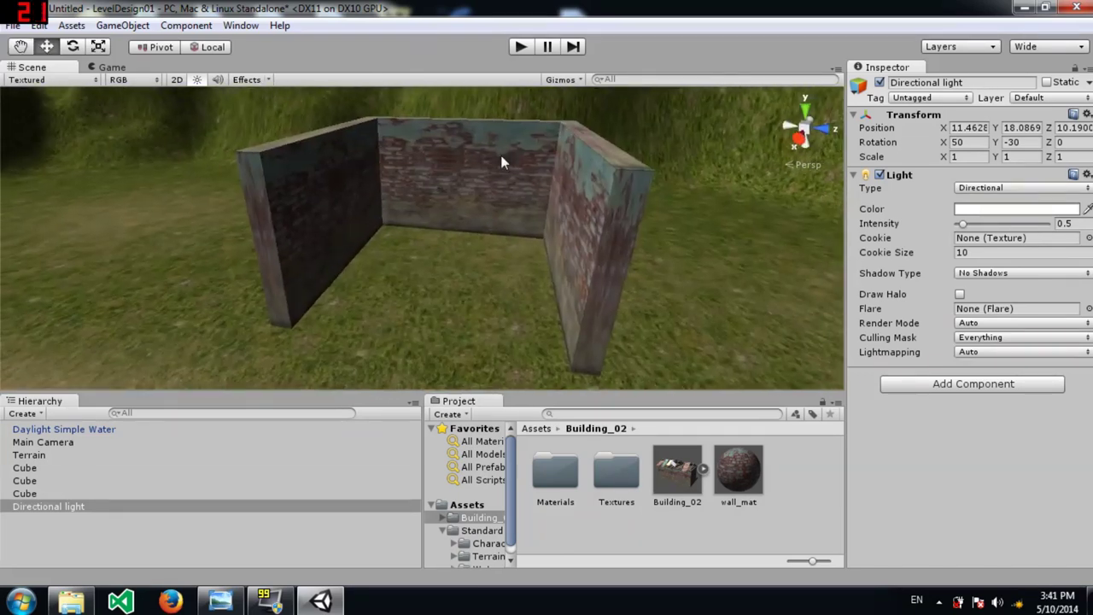
left_click(122, 25)
mouse_move(77, 27)
mouse_move(122, 25)
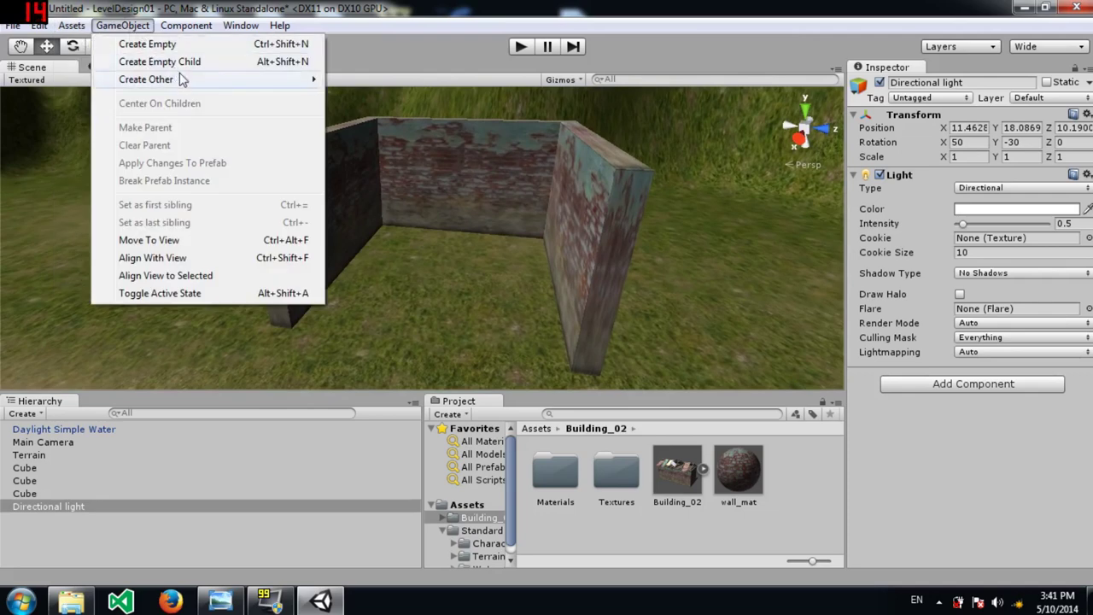
mouse_move(188, 81)
mouse_move(13, 25)
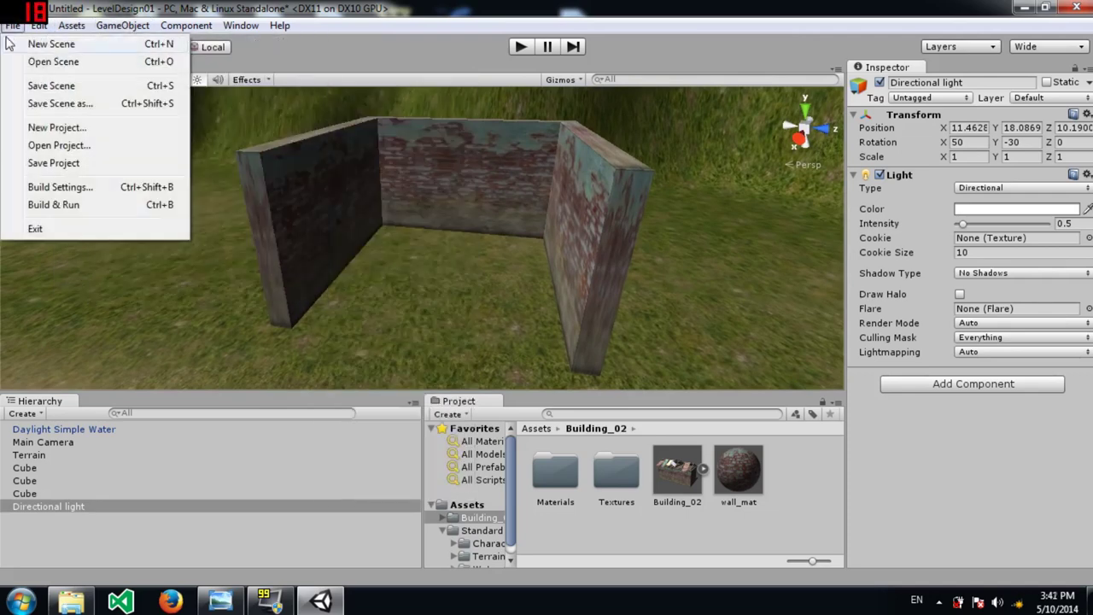
Delete the scene's standalone Main Camera.
left_click(44, 442)
left_click_drag(545, 167, 492, 192, "alt")
scroll(493, 192, "down", 6, "alt")
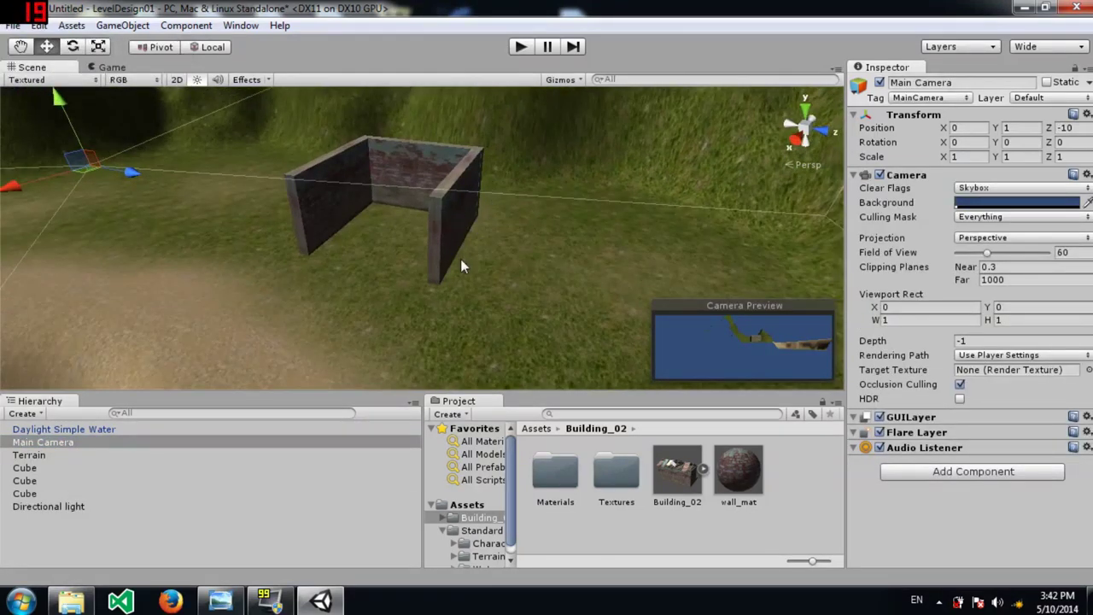
key("Delete")
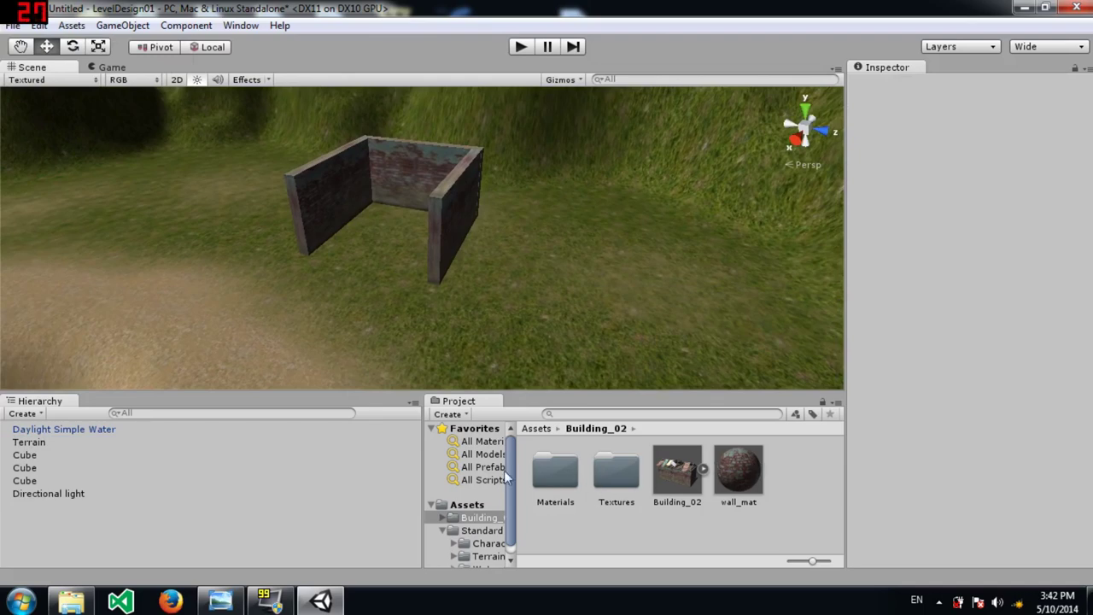
Place the First Person Controller prefab from Character Controllers in front of the building and raise it above the ground to about Y 5.23.
left_click(481, 530)
double_click(542, 483)
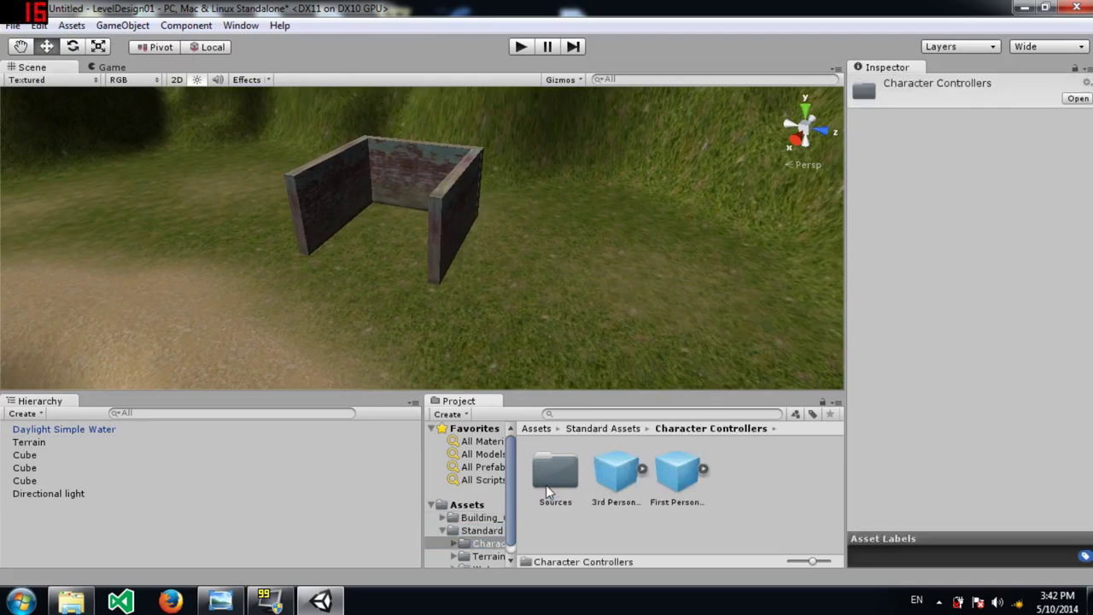
left_click(546, 485)
left_click(691, 474)
left_click_drag(690, 474, 326, 309)
key("e")
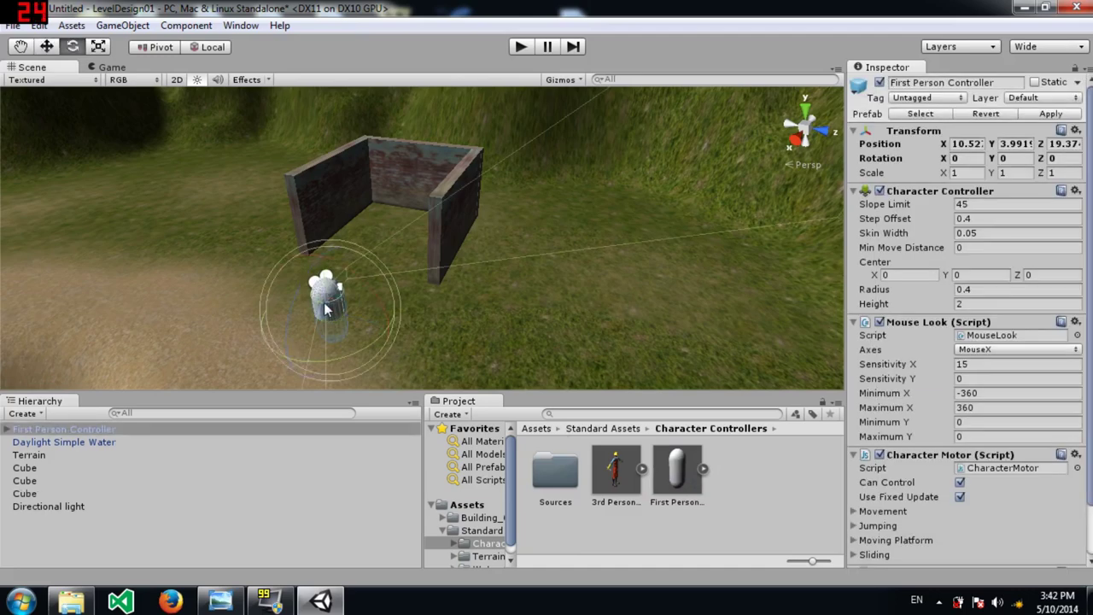
key("w")
left_click_drag(322, 272, 325, 228)
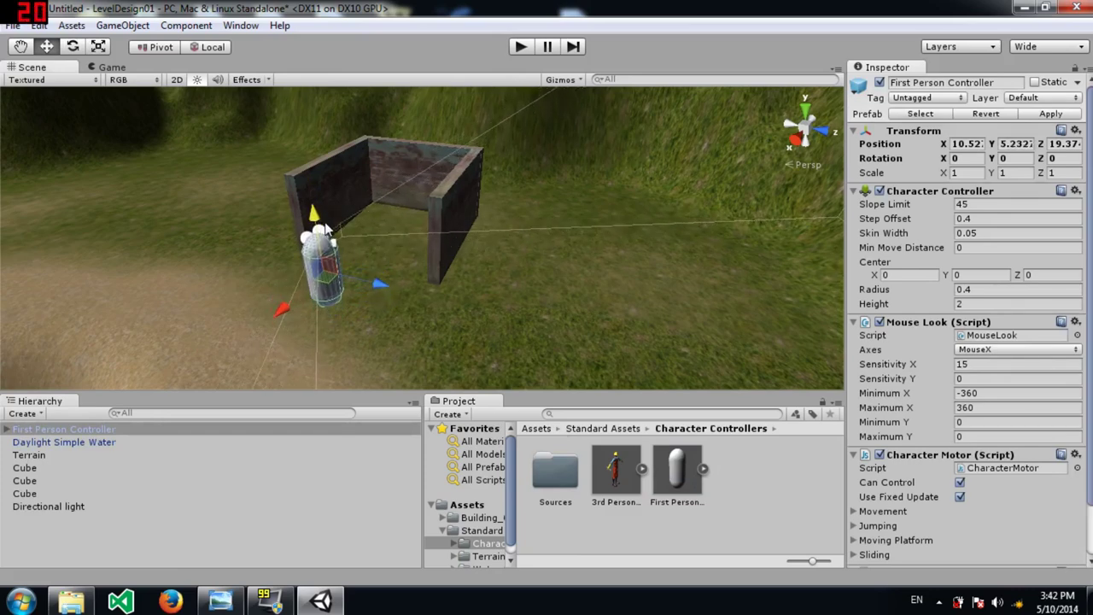
Rotate the First Person Controller about its vertical axis to about -75 degrees so it faces the building.
left_click_drag(478, 248, 515, 244, "alt")
key("e")
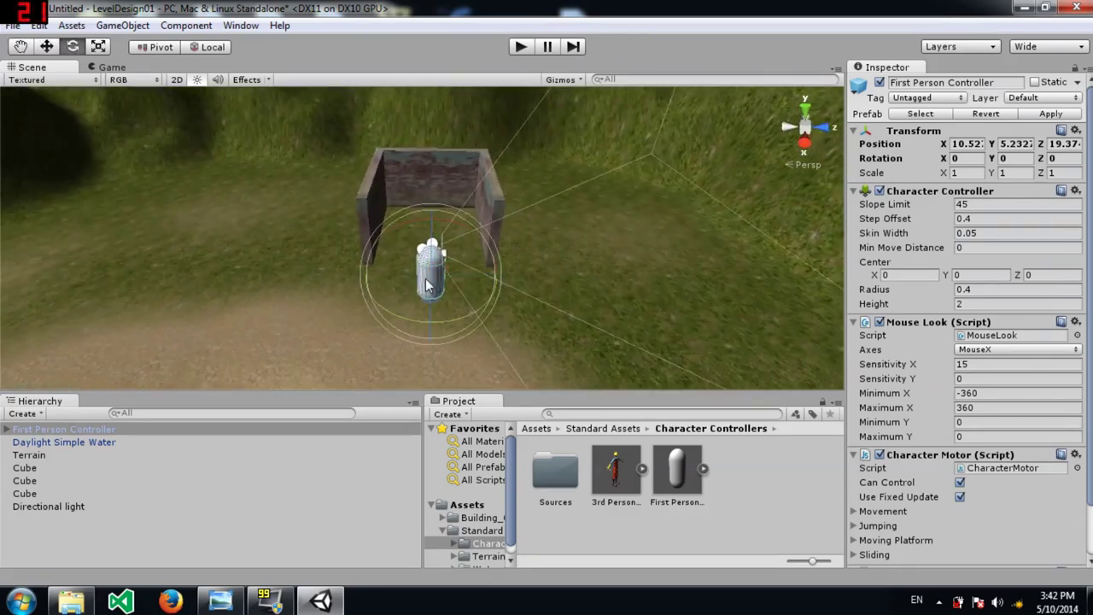
left_click_drag(410, 322, 583, 265)
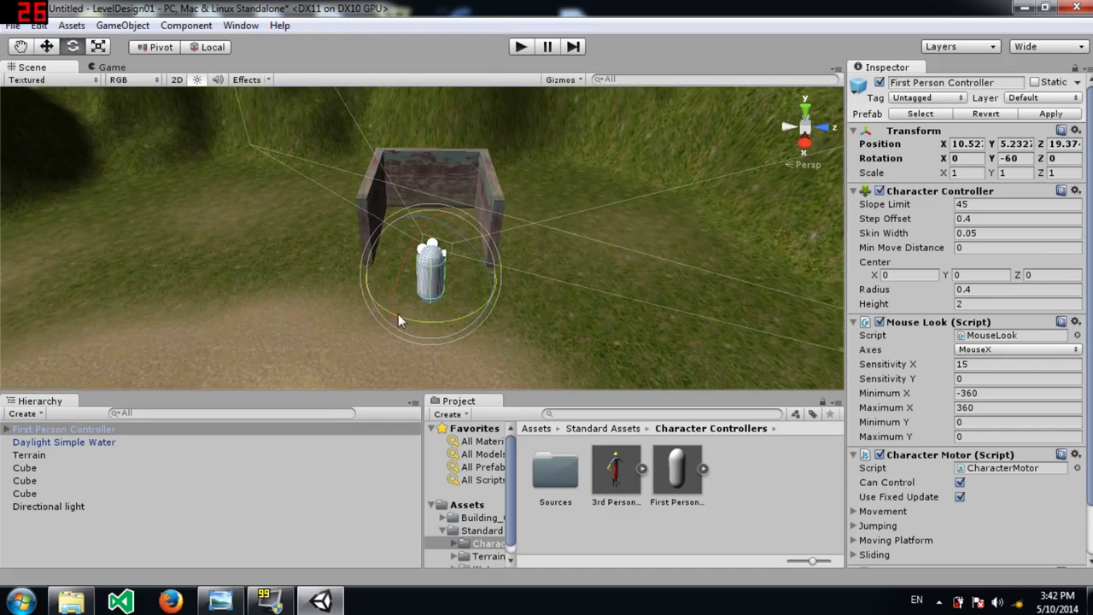
left_click_drag(411, 319, 427, 322)
Move the First Person Controller back from the building onto the dirt, to about X 13.2, Z 18.65.
key("w")
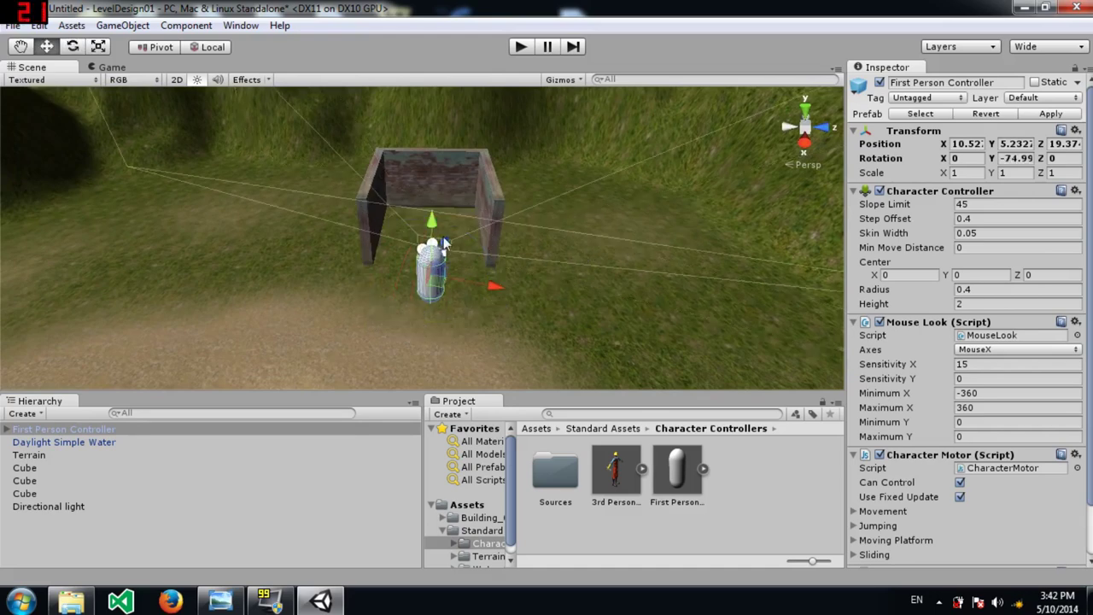
left_click_drag(445, 247, 407, 298)
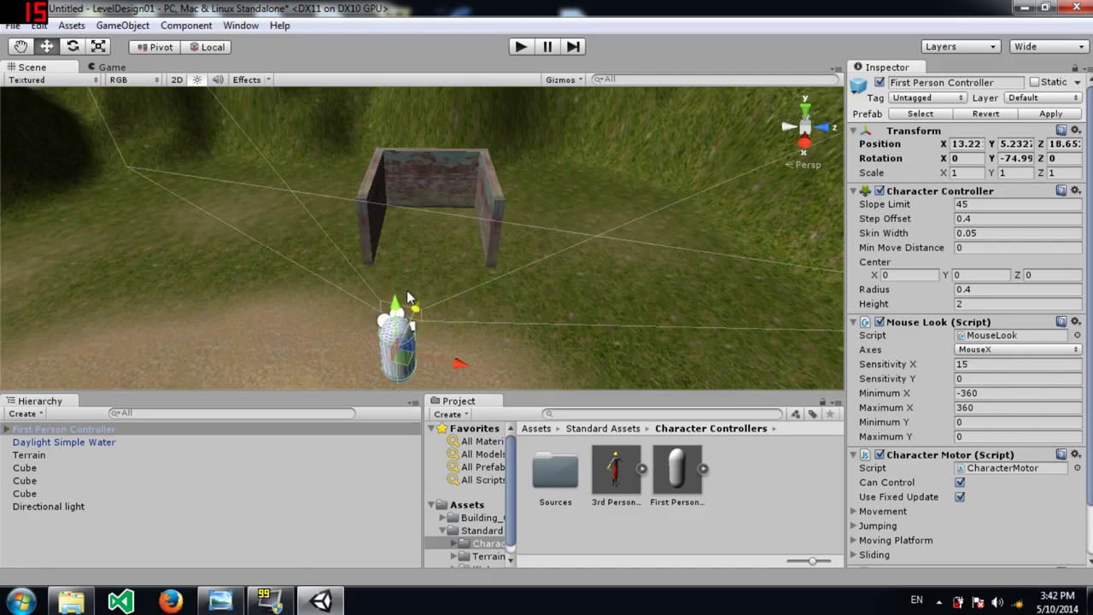
mouse_move(486, 253)
left_mouse_down("alt")
mouse_move(317, 359)
mouse_move(23, 311)
mouse_move(231, 166)
mouse_move(512, 296)
mouse_move(496, 258)
left_mouse_up("alt")
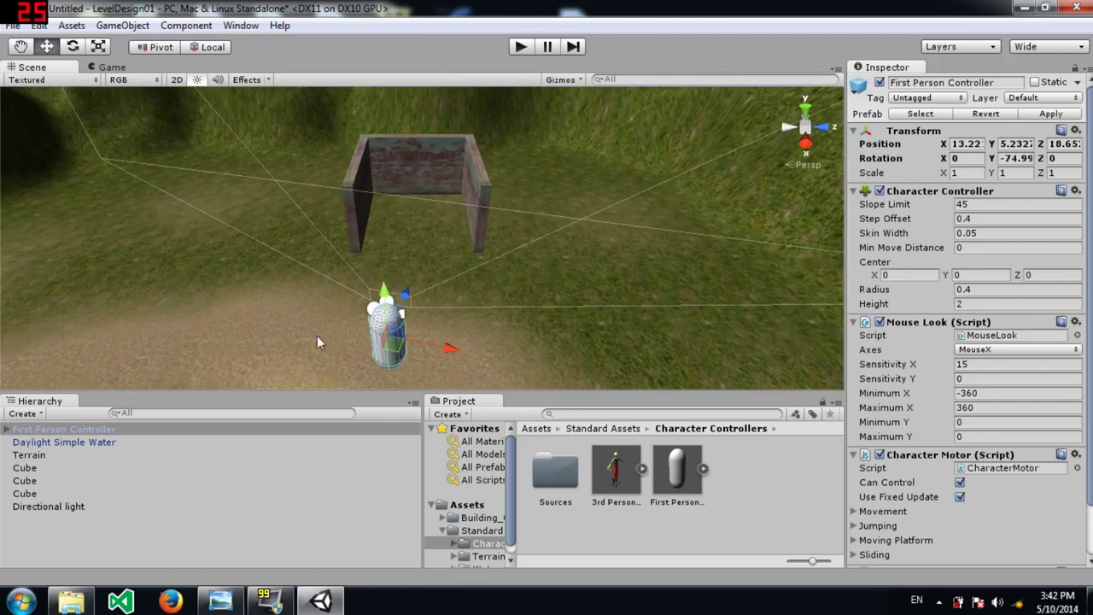
Add a Skybox rendering component to the First Person Controller's child Main Camera.
left_click(13, 432)
left_click(6, 430)
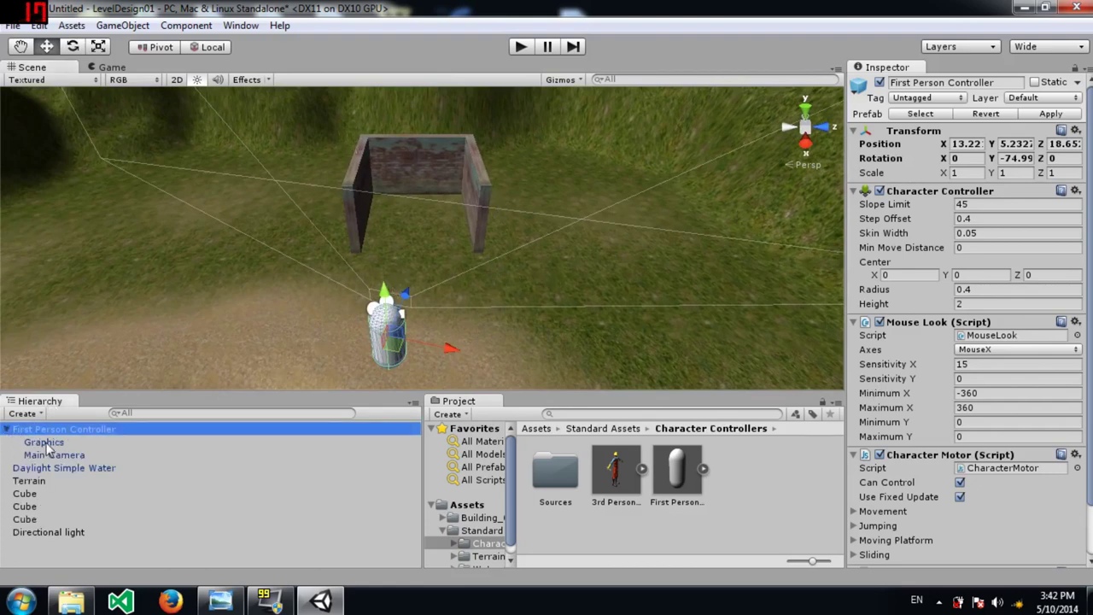
left_click(49, 455)
scroll(986, 427, "down", 2)
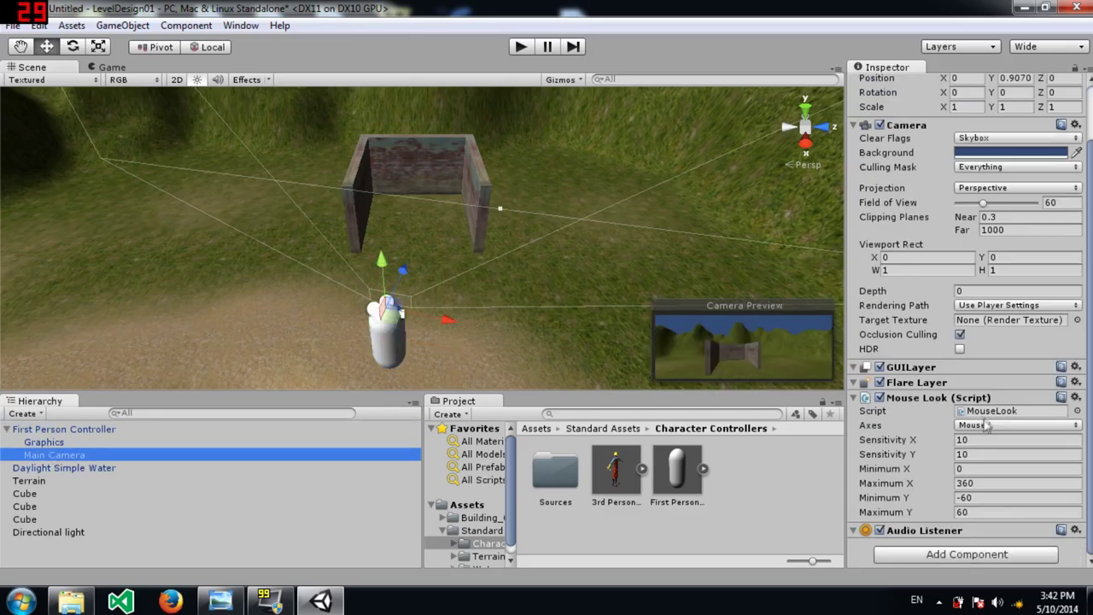
left_click(963, 556)
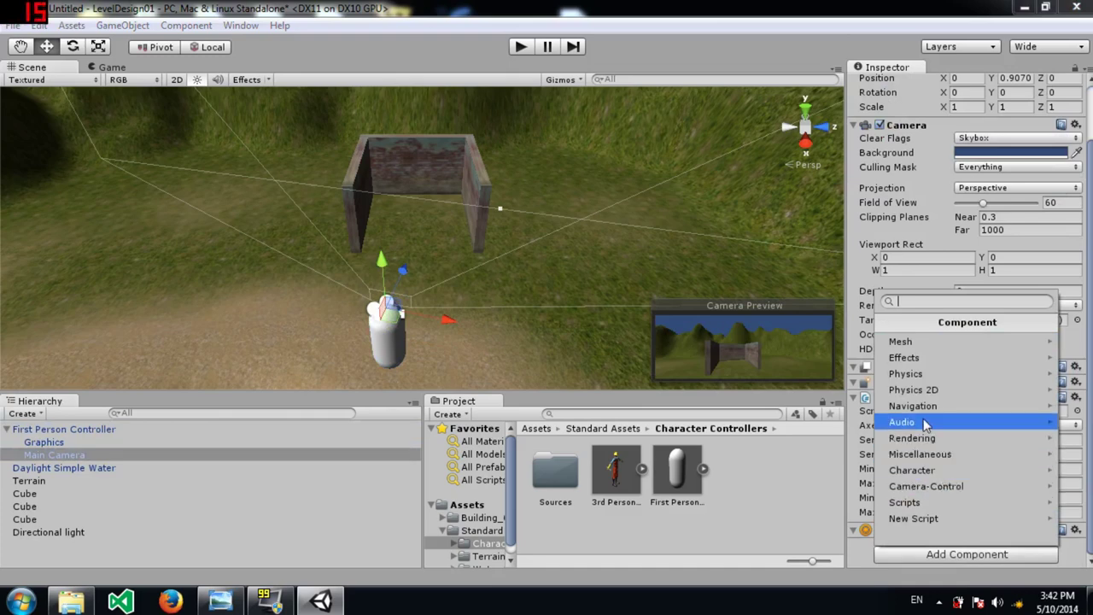
left_click(940, 440)
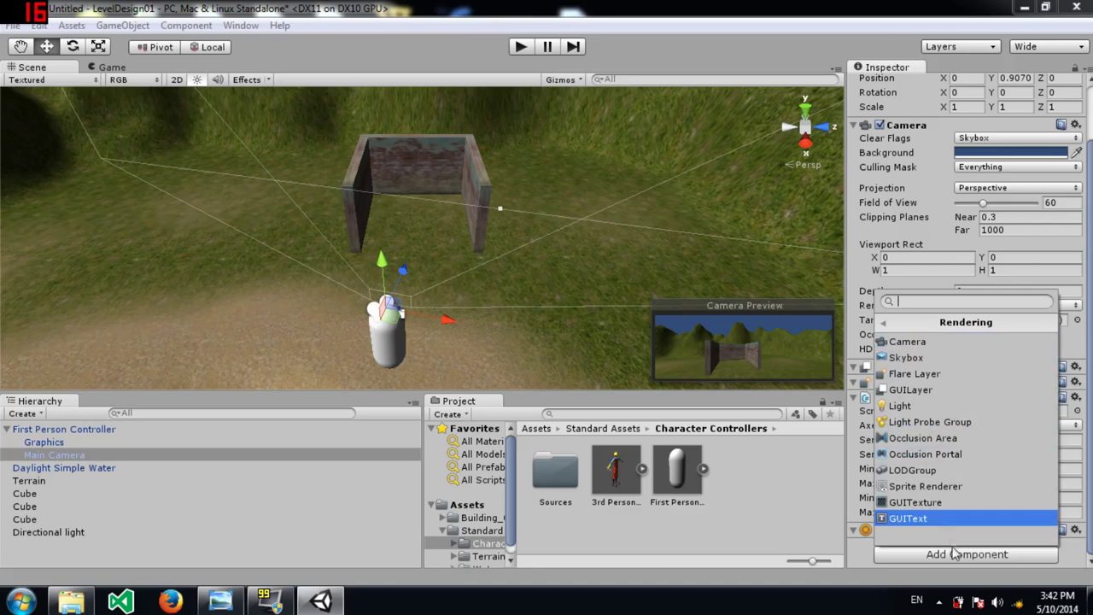
left_click(941, 359)
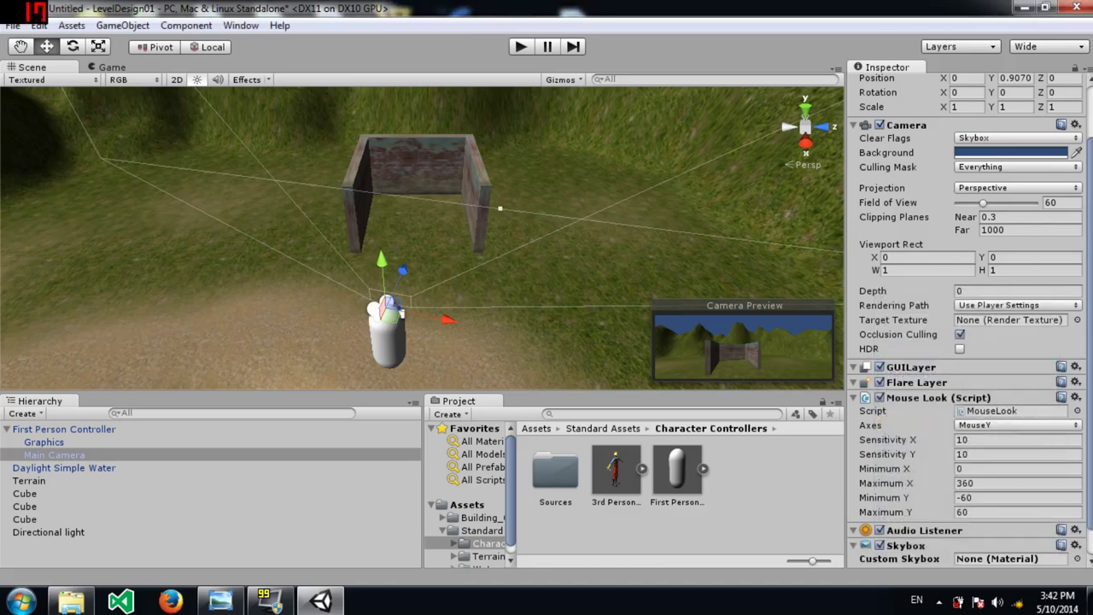
scroll(940, 359, "down", 1)
Import the complete Skyboxes package into the project's Assets folder.
scroll(480, 522, "down", 1)
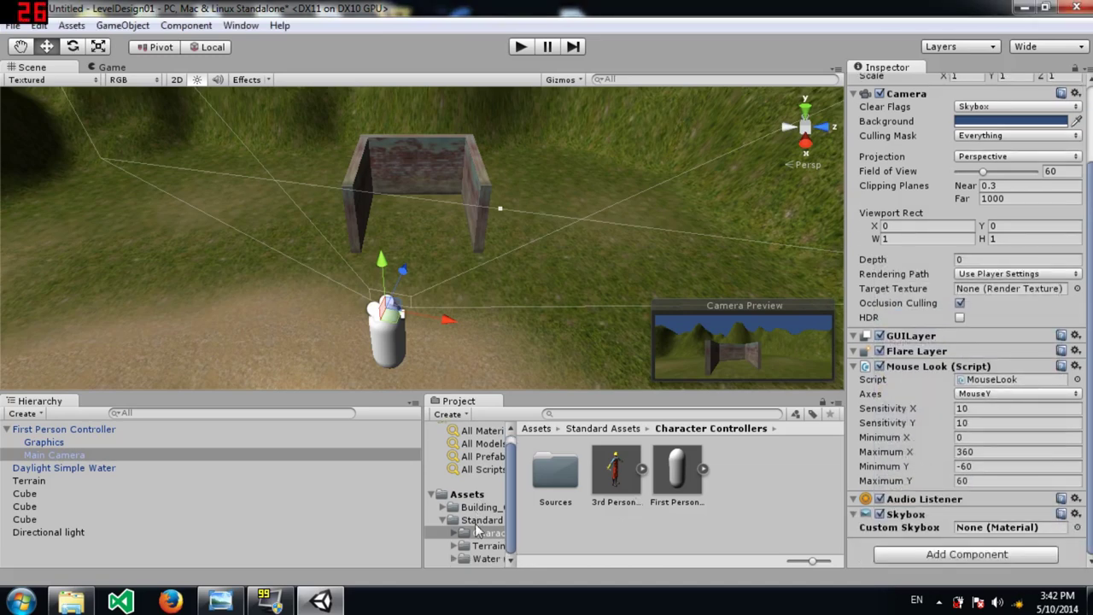
left_click(480, 508)
left_click(467, 494)
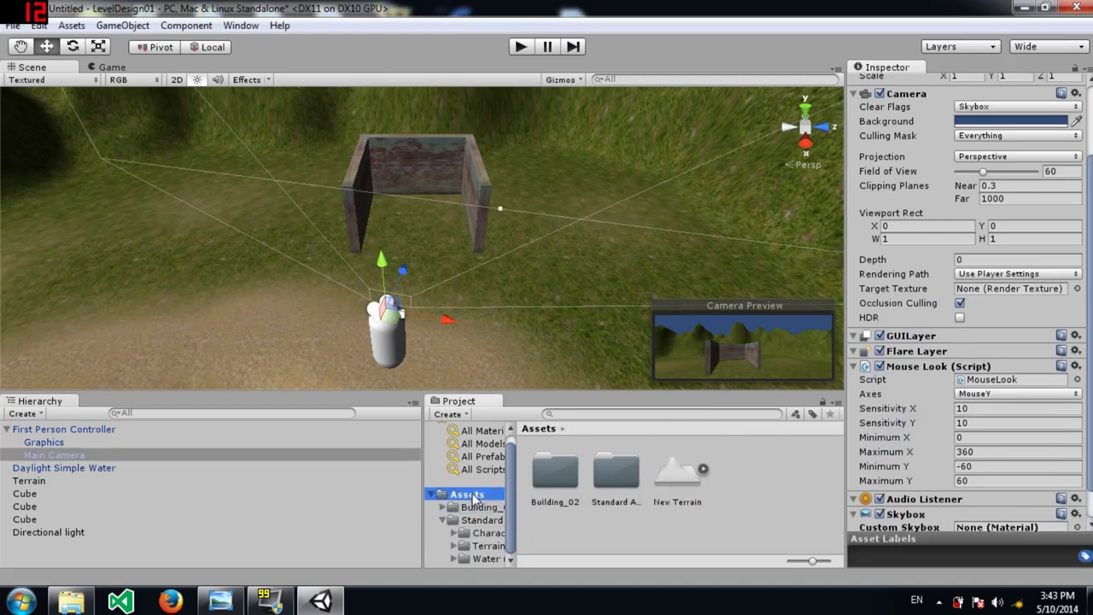
right_click(759, 488)
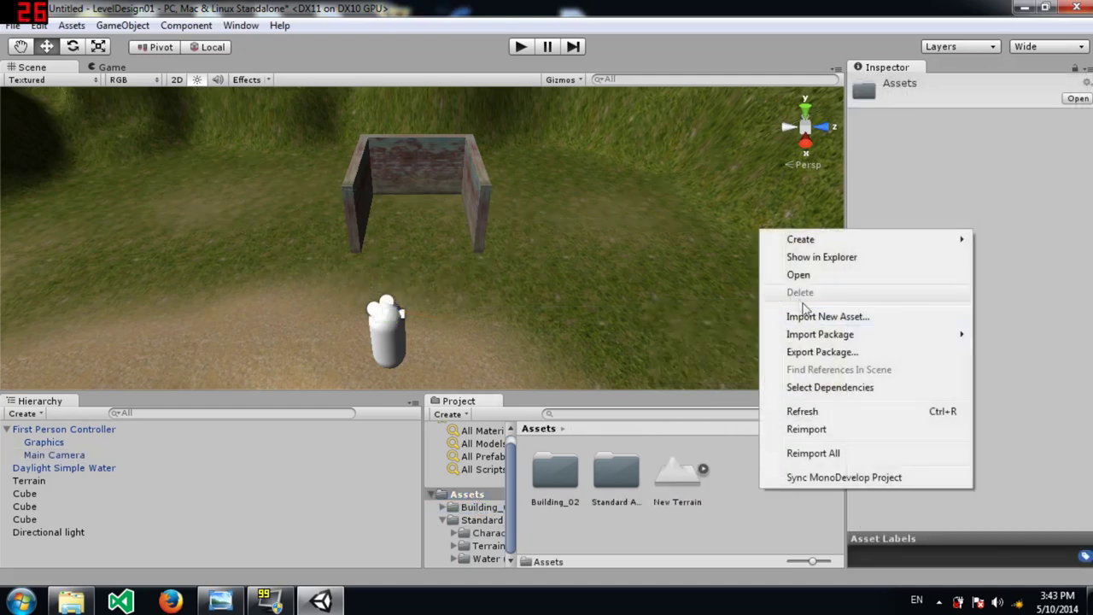
mouse_move(810, 340)
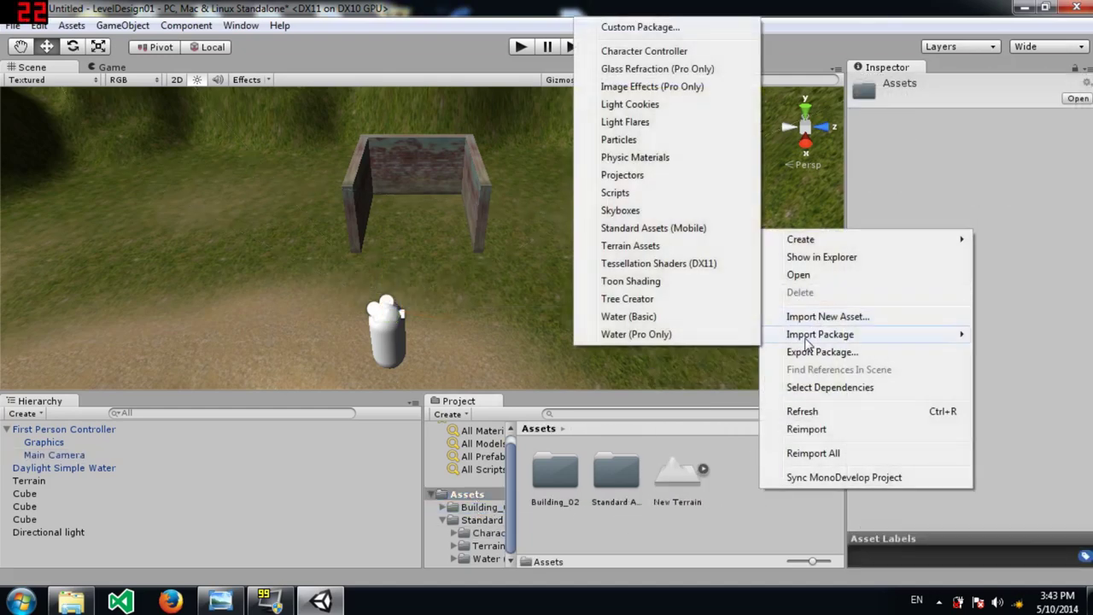
left_click(673, 214)
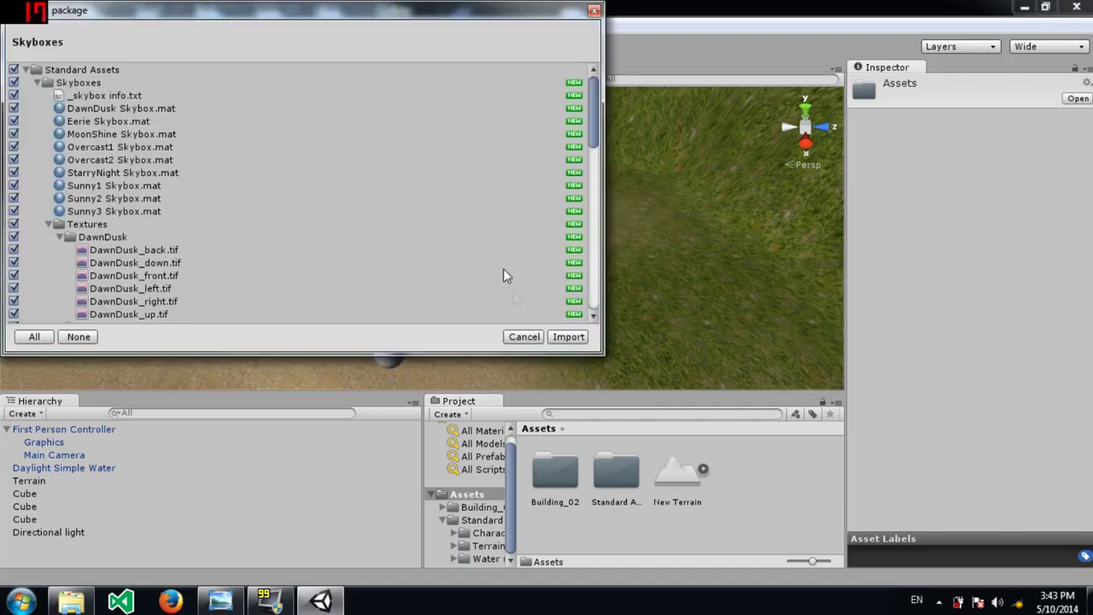
left_click(568, 339)
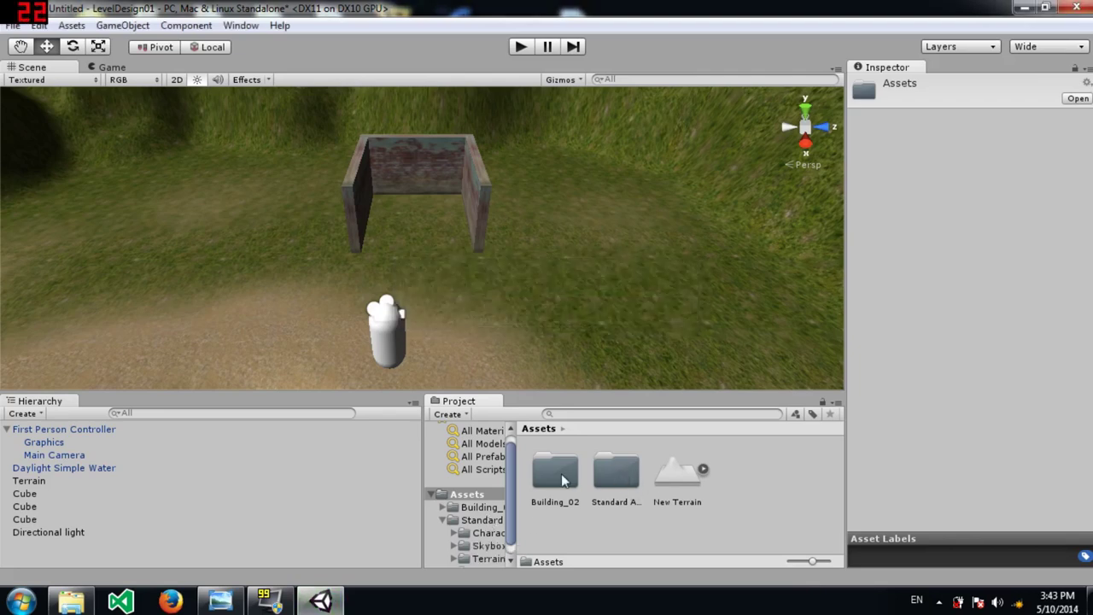
Assign the Sunny2 Skybox material as the custom skybox of the First Person Controller's Main Camera.
double_click(616, 473)
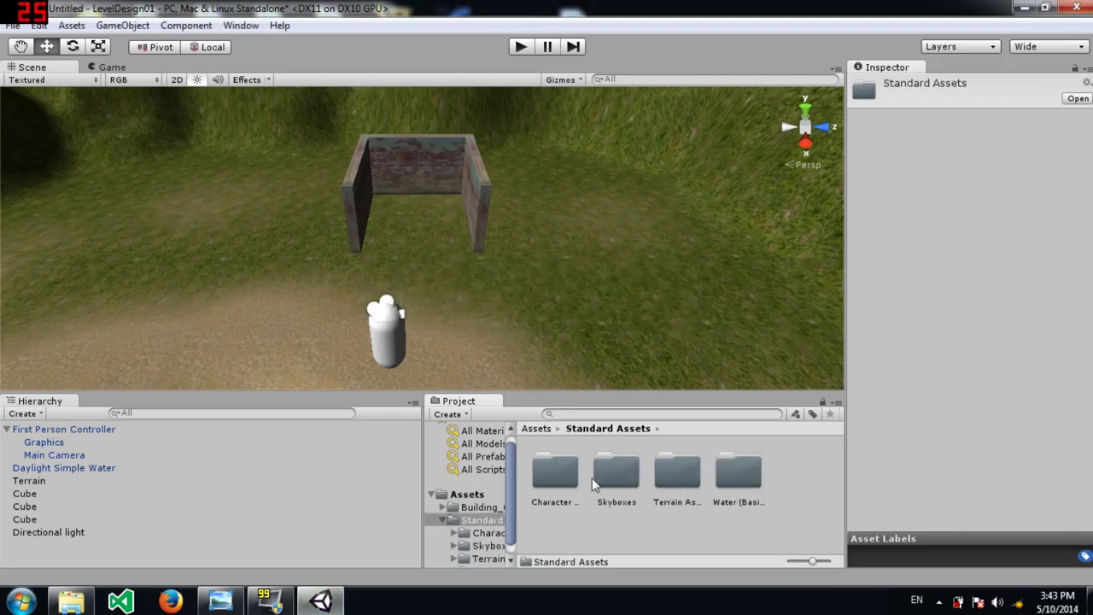
left_click(54, 454)
scroll(995, 465, "down", 3)
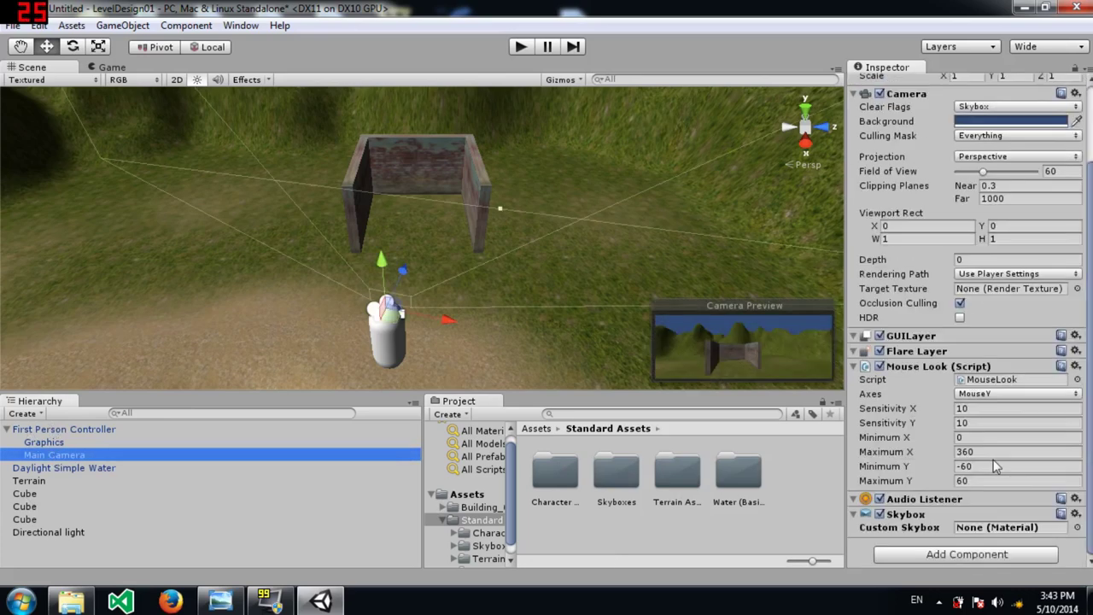
left_click(1078, 528)
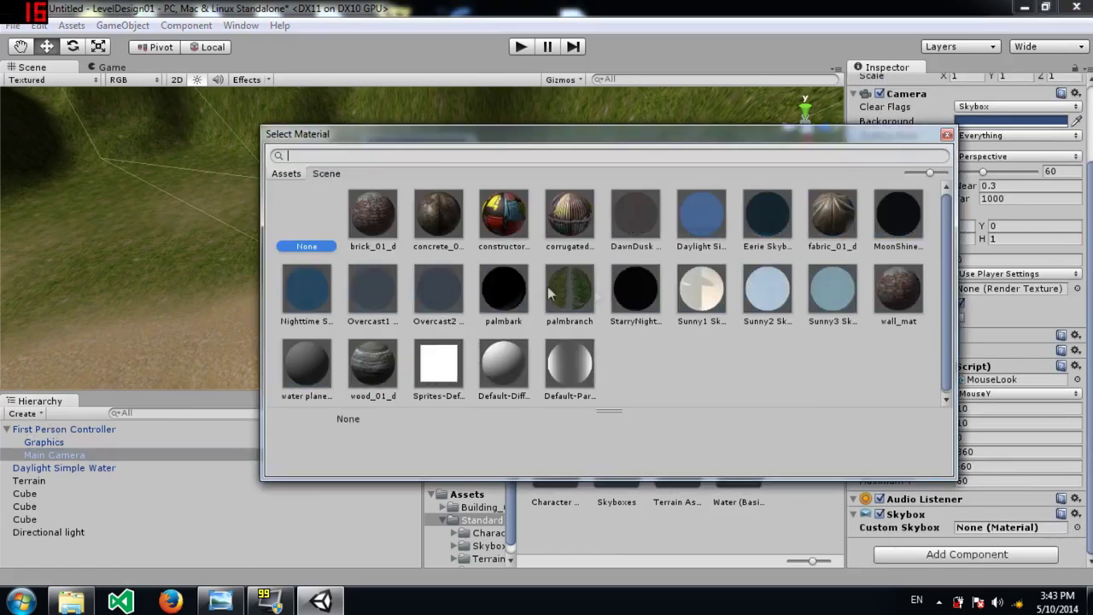
left_click(764, 287)
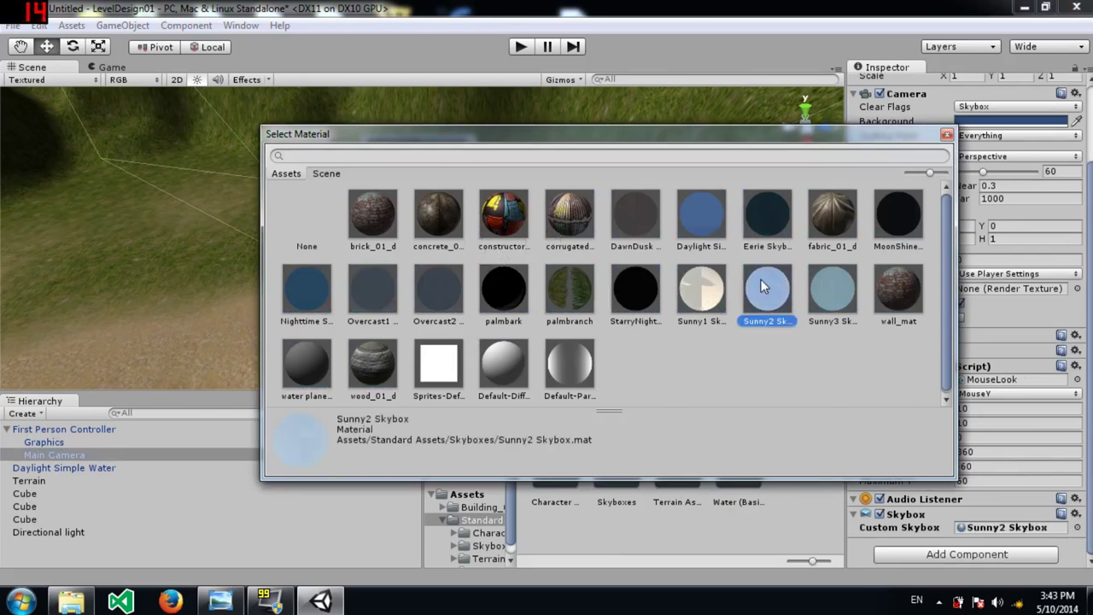
Play-test the level to check the Sunny2 sky, stop the game and return to the Scene view.
left_click(947, 136)
left_click(520, 47)
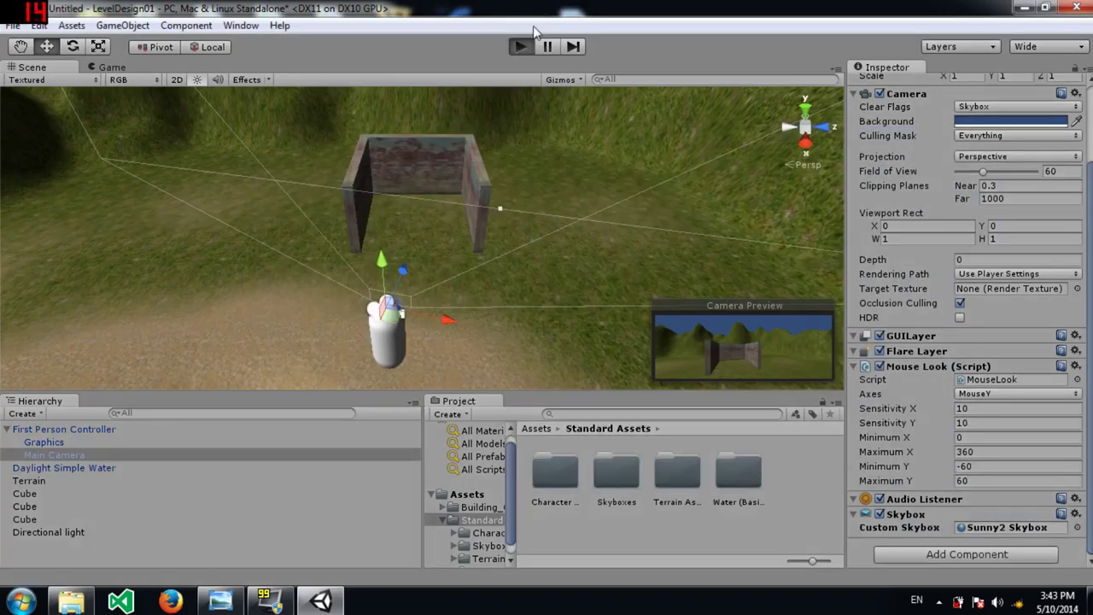
left_click(520, 51)
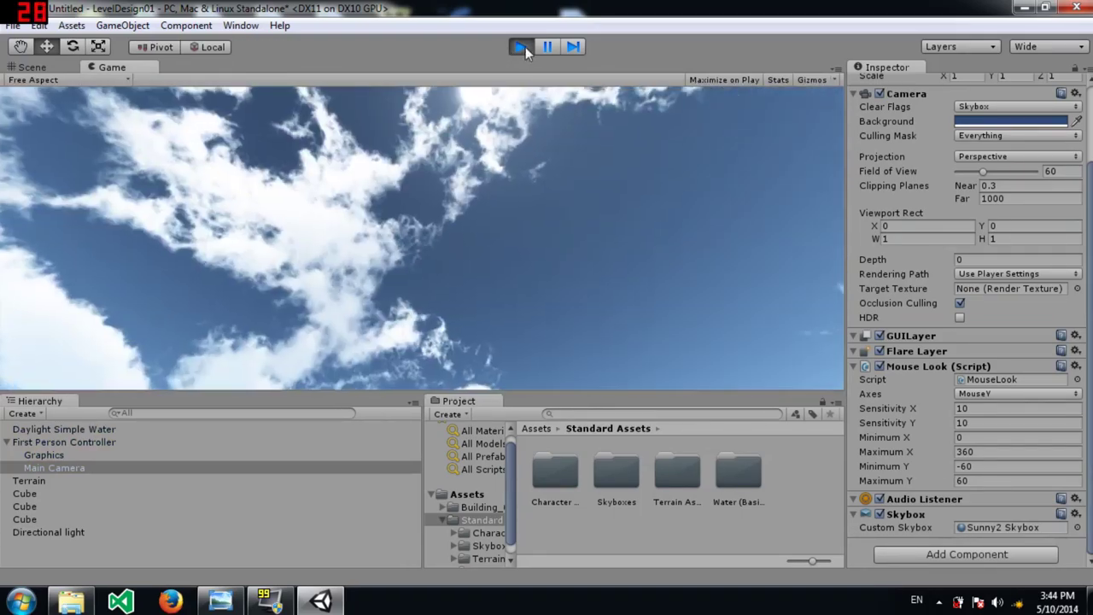
left_click(521, 47)
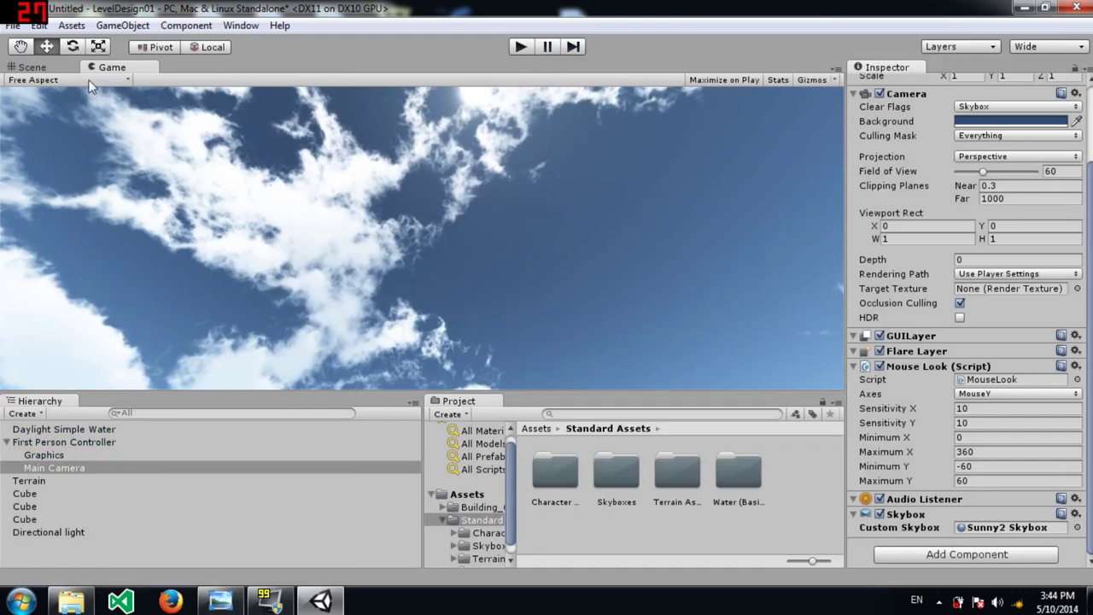
left_click(48, 65)
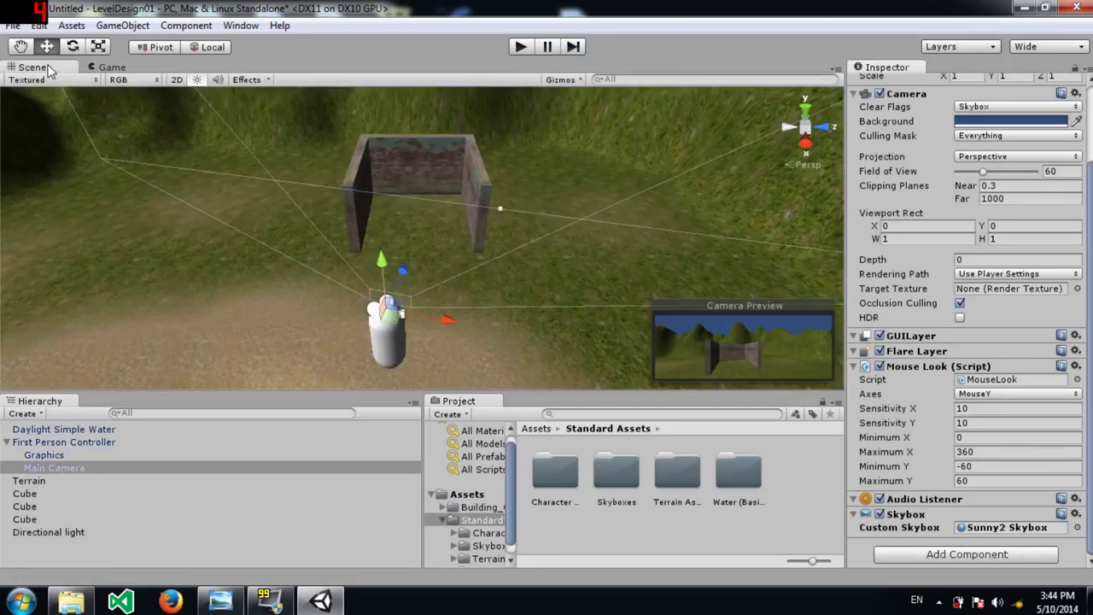
Compare how the sky appears in the Game view and in the Scene view of the whole terrain.
right_click_drag(368, 267, 124, 112)
left_click_drag(124, 111, 237, 274, "alt")
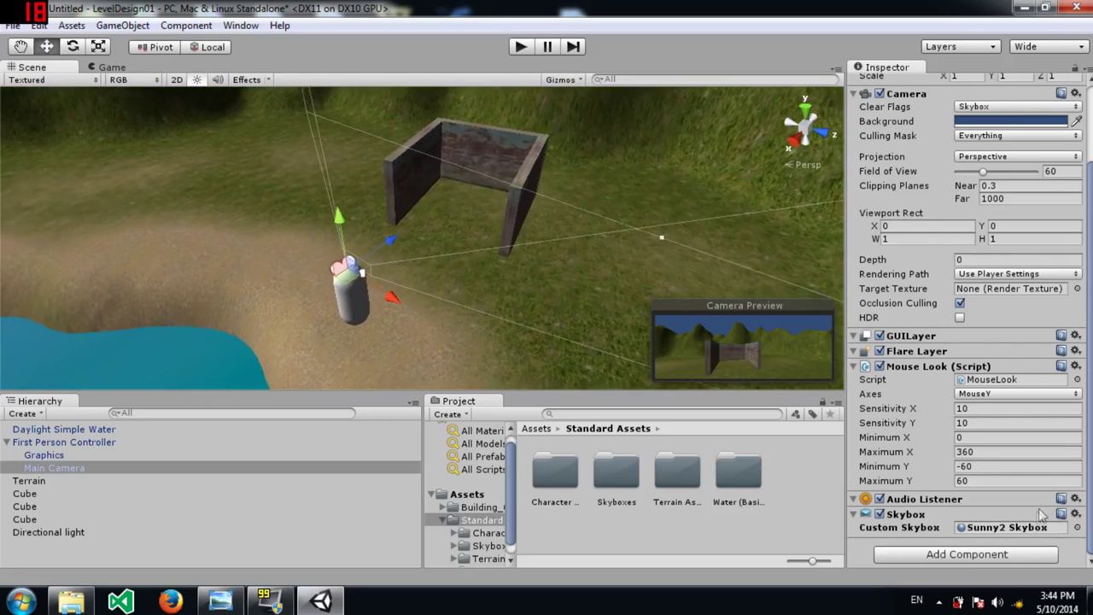
left_click(109, 67)
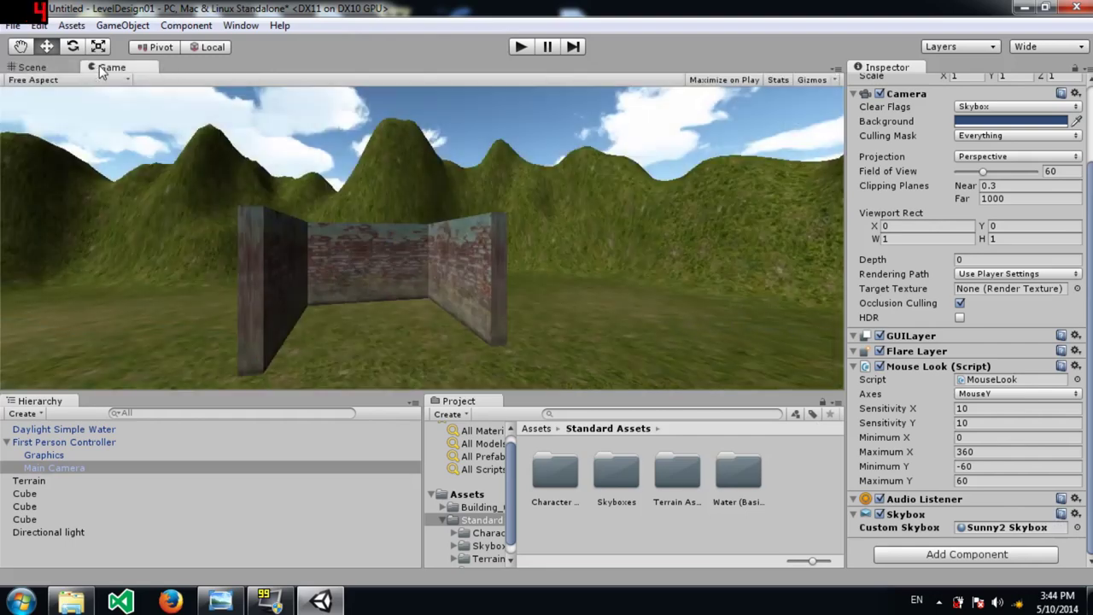
left_click(48, 67)
right_click_drag(438, 236, 312, 206)
key("s")
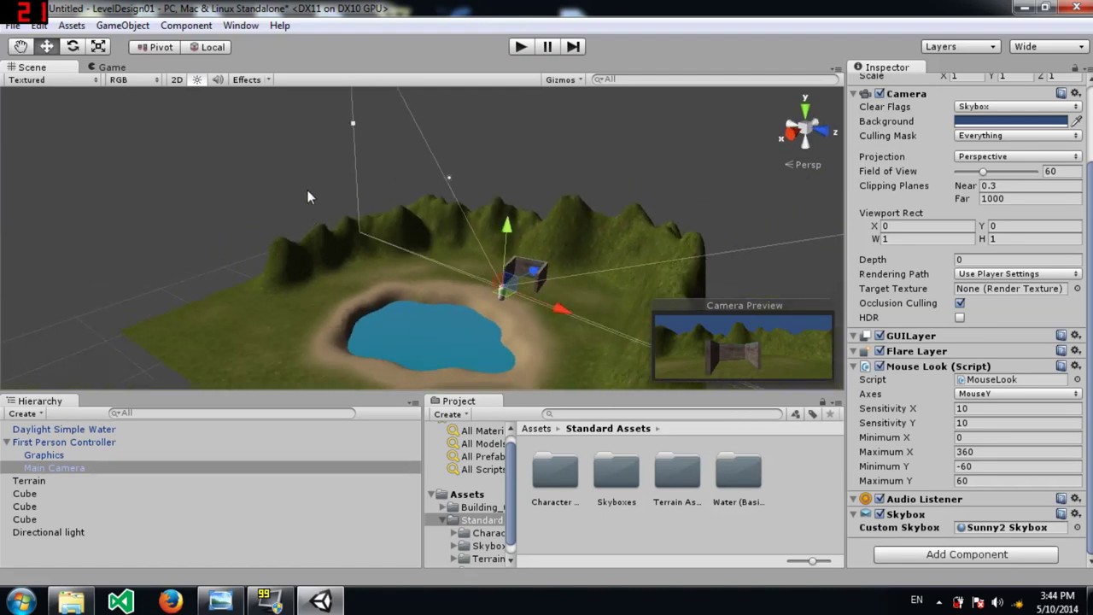
right_click_drag(457, 256, 473, 273)
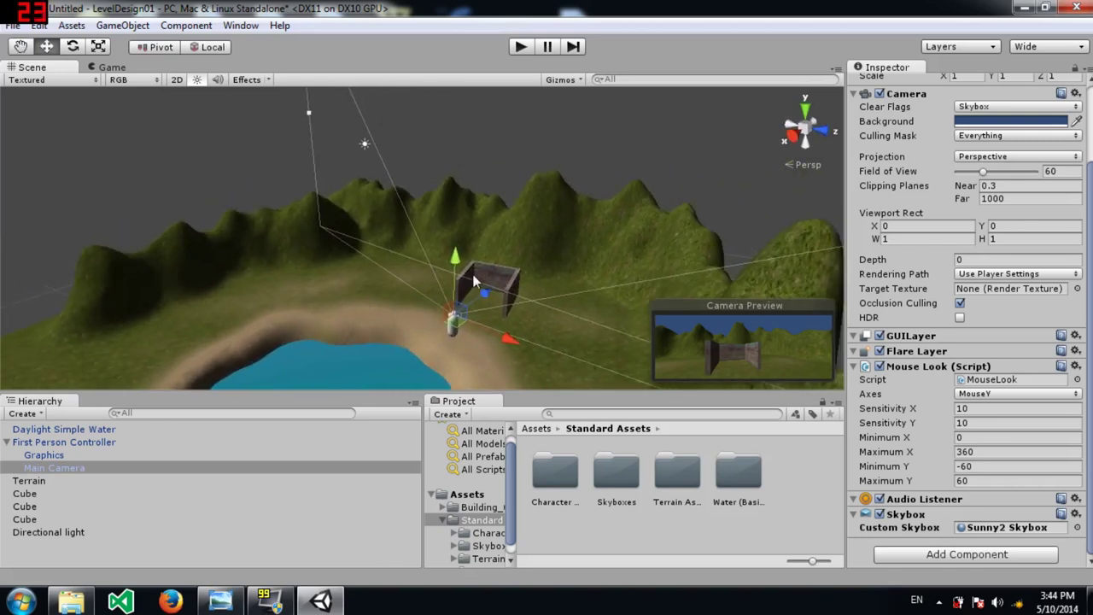
Assign the Sunny2 Skybox material as the scene's skybox material in the Render Settings.
left_click(14, 27)
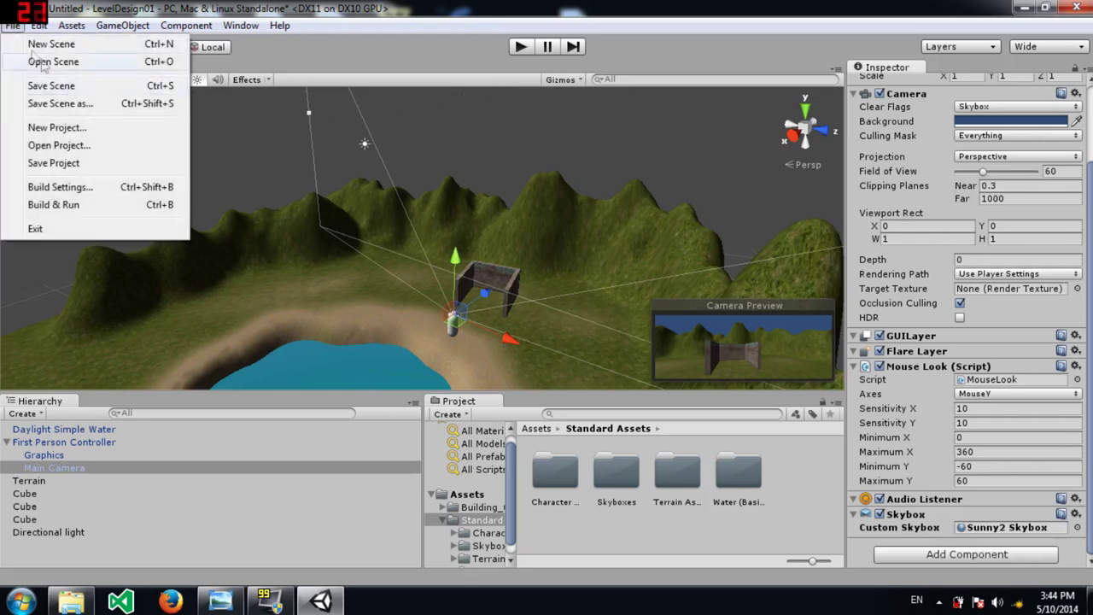
mouse_move(38, 25)
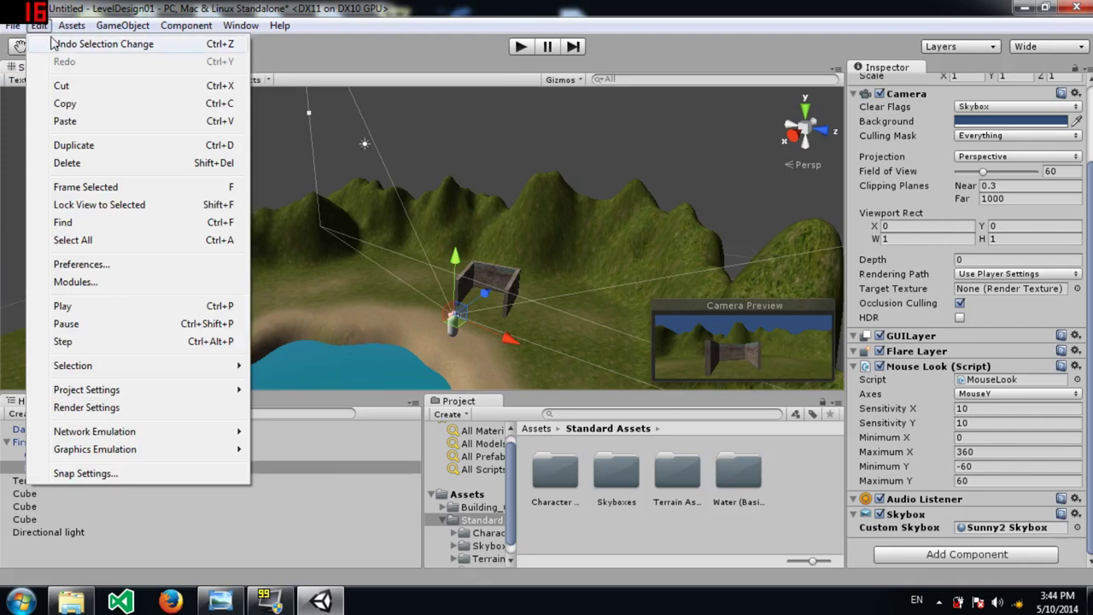
mouse_move(72, 26)
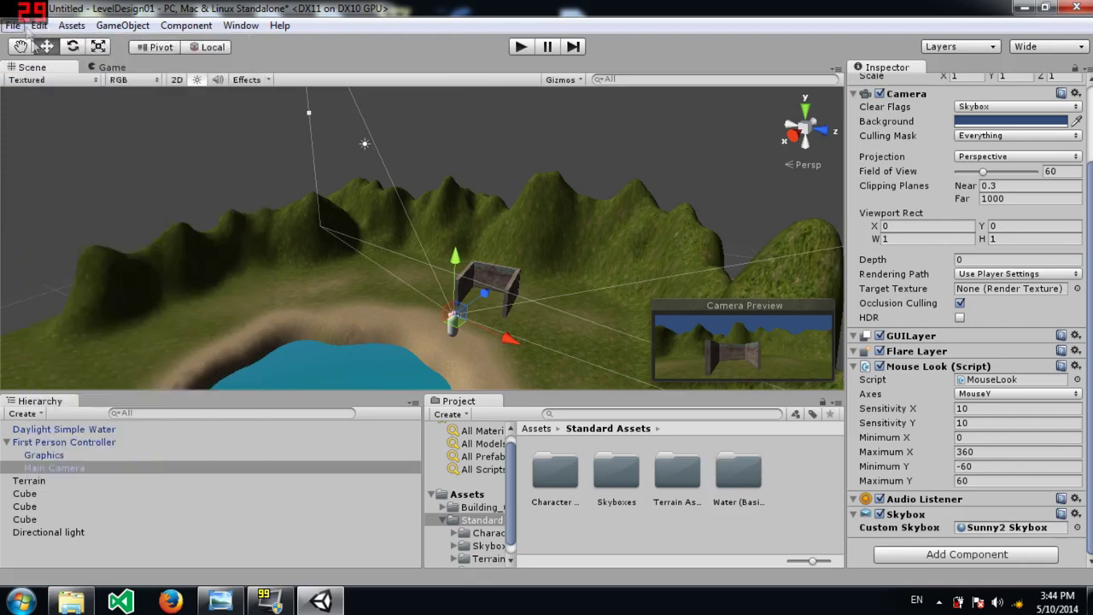
mouse_move(141, 398)
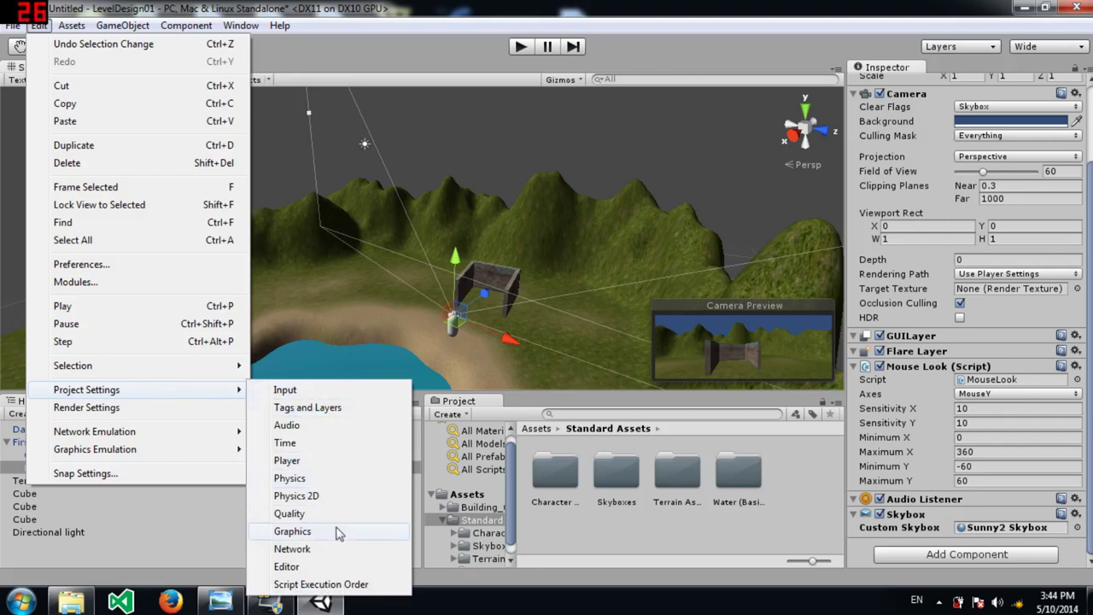
left_click(158, 409)
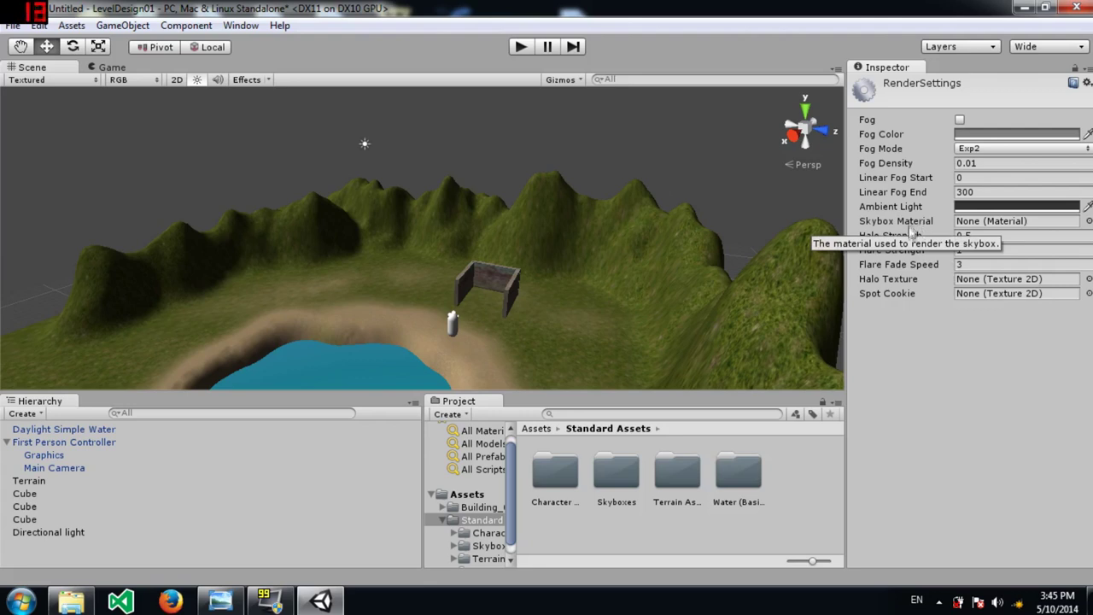
left_click(1089, 220)
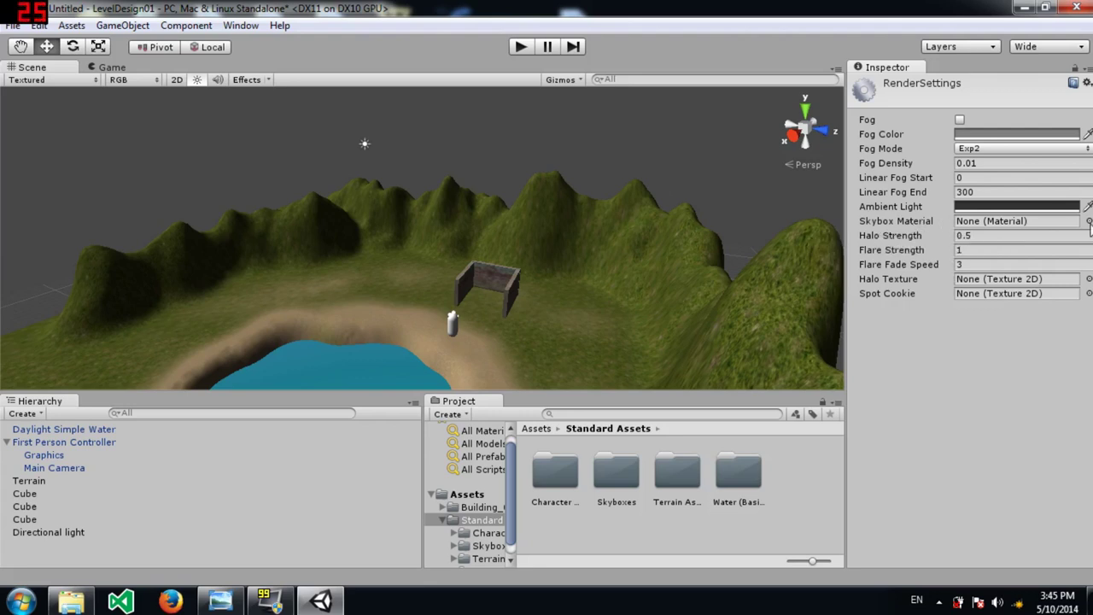
left_click(766, 294)
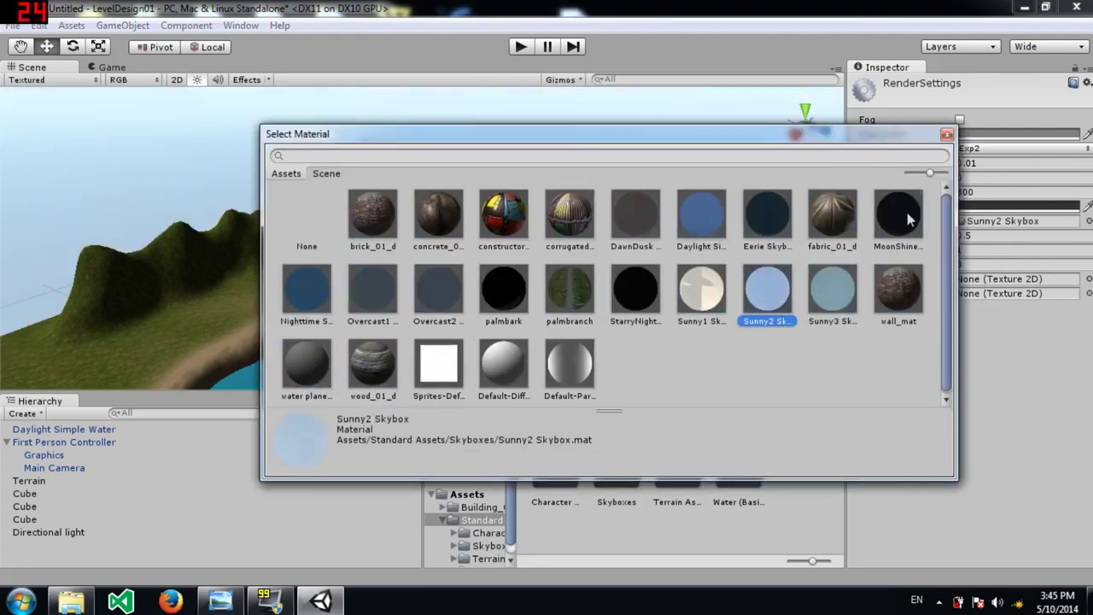
left_click(950, 135)
Try out a cloth object above the brick walls at about X 5.77, Y 7.8, Z 19.35, and delete it.
right_click_drag(725, 258, 109, 275)
left_click_drag(108, 276, 834, 309, "alt")
left_click_drag(371, 262, 404, 286, "alt")
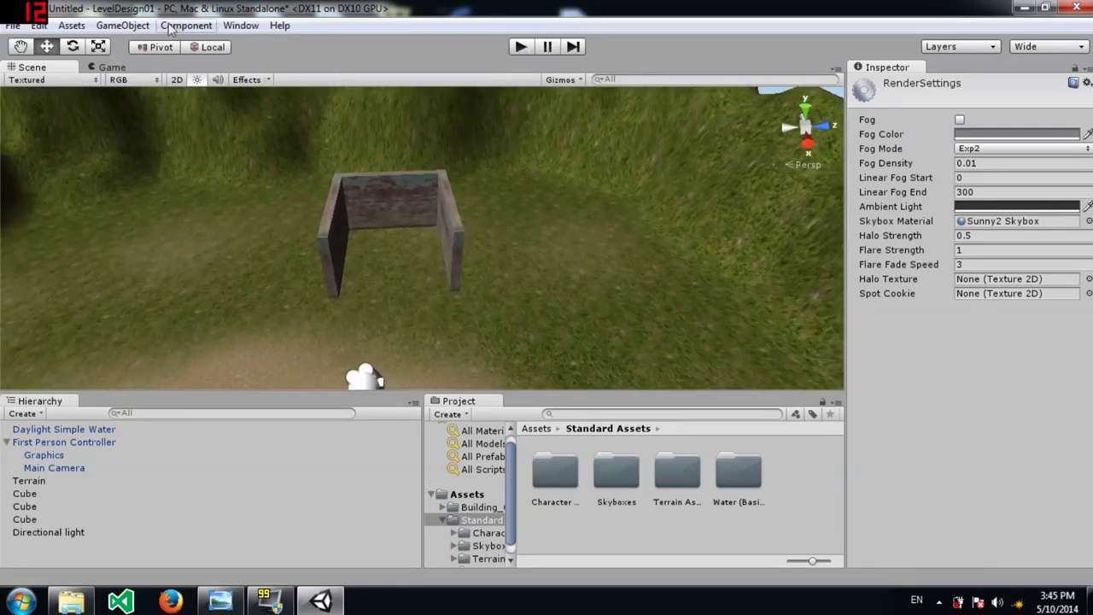
left_click(122, 24)
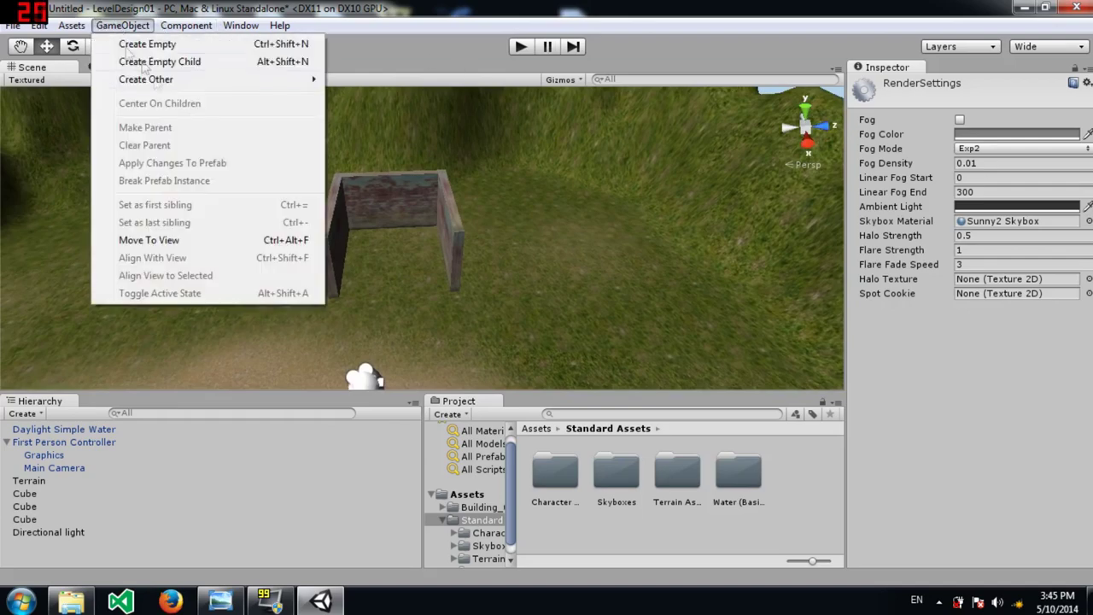
mouse_move(165, 79)
left_click(399, 389)
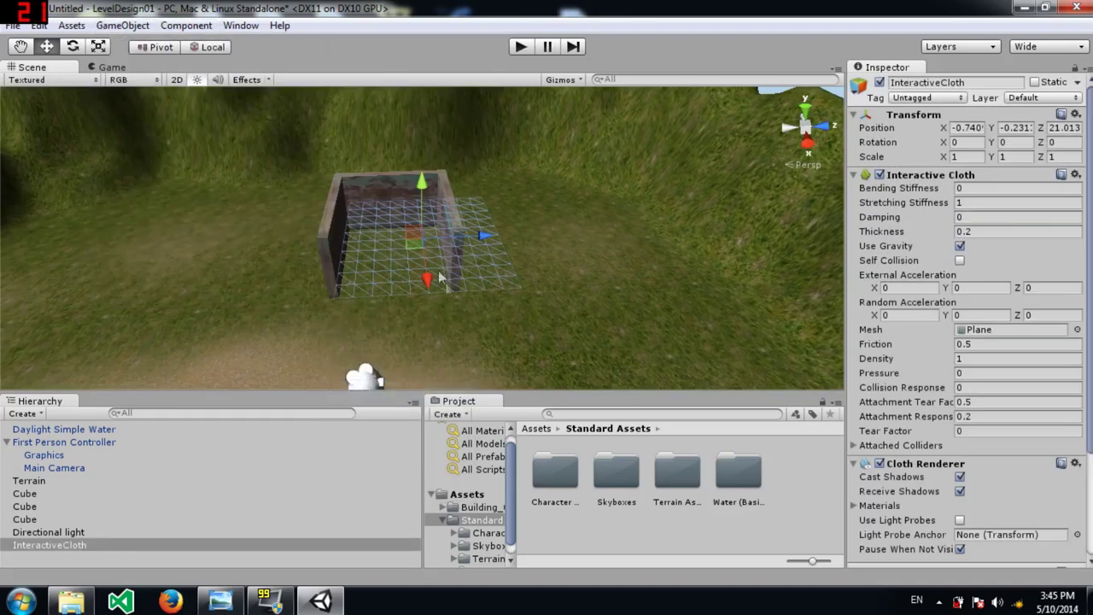
left_click_drag(532, 247, 244, 242, "alt")
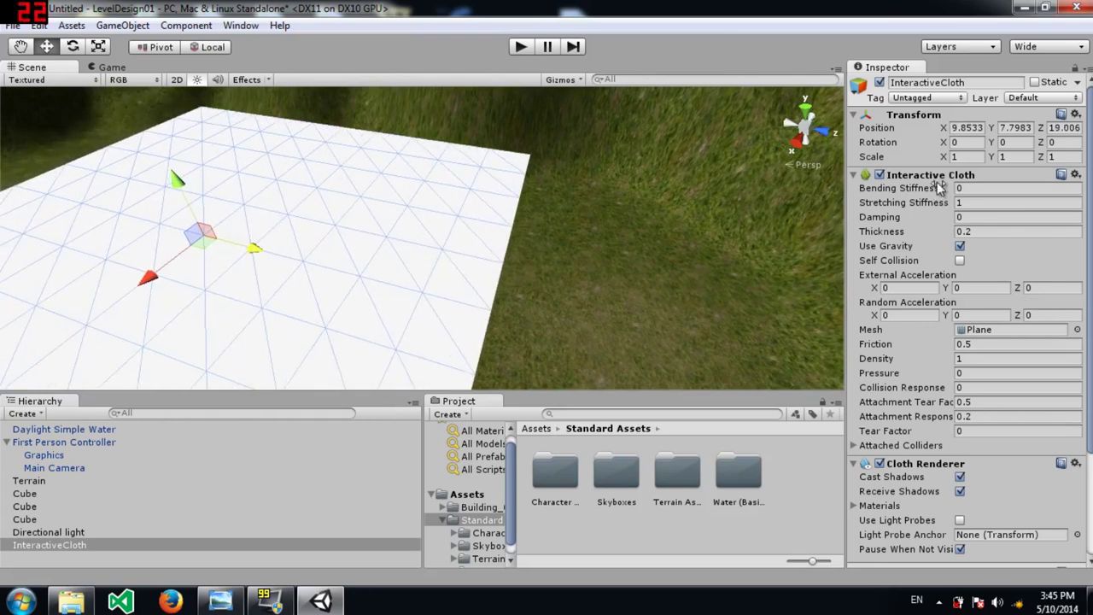
left_click_drag(148, 280, 313, 168)
right_click_drag(313, 168, 314, 168)
mouse_move(314, 169)
left_mouse_down("alt")
mouse_move(386, 106)
mouse_move(310, 176)
mouse_move(300, 165)
mouse_move(309, 174)
left_mouse_up("alt")
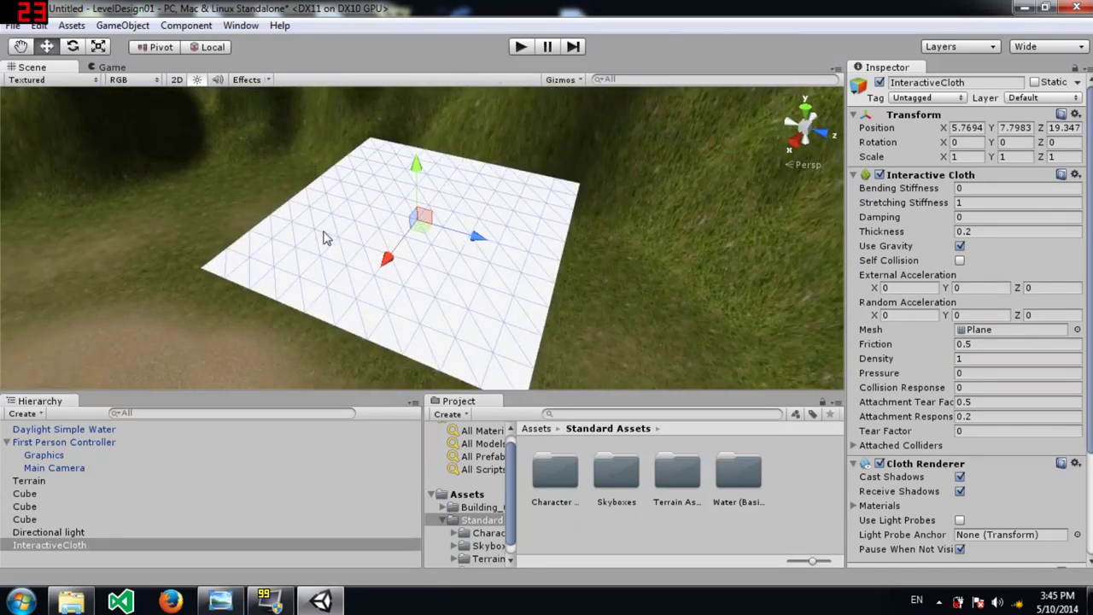
key("Delete")
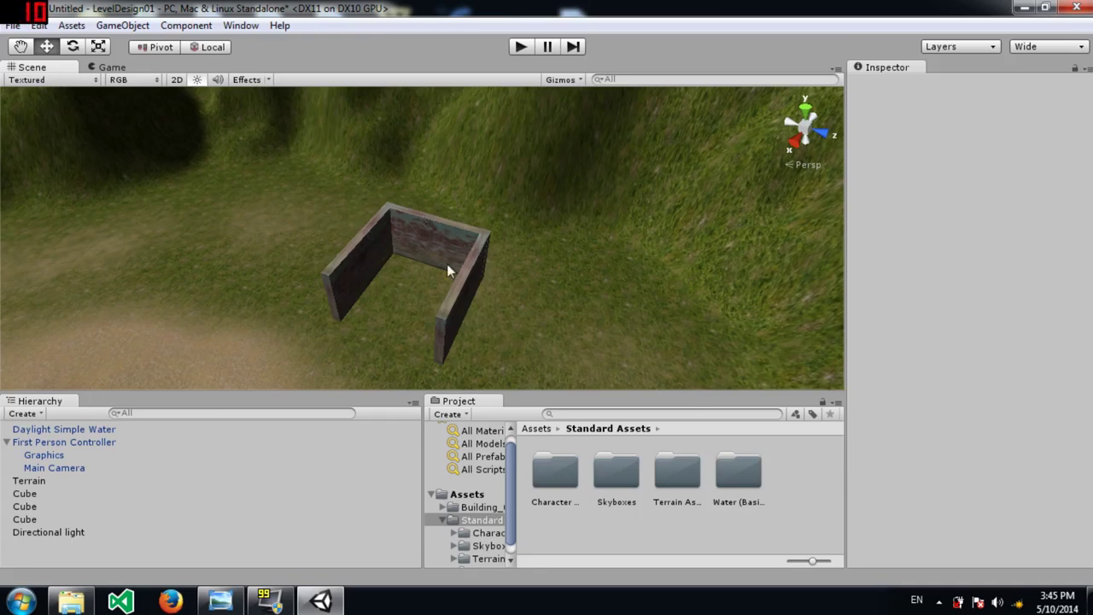
Move the three brick wall cubes together sideways along Z, placing the back wall at about Z 10.58.
left_click(364, 276)
right_click_drag(351, 172, 484, 247)
left_click(268, 135, "shift")
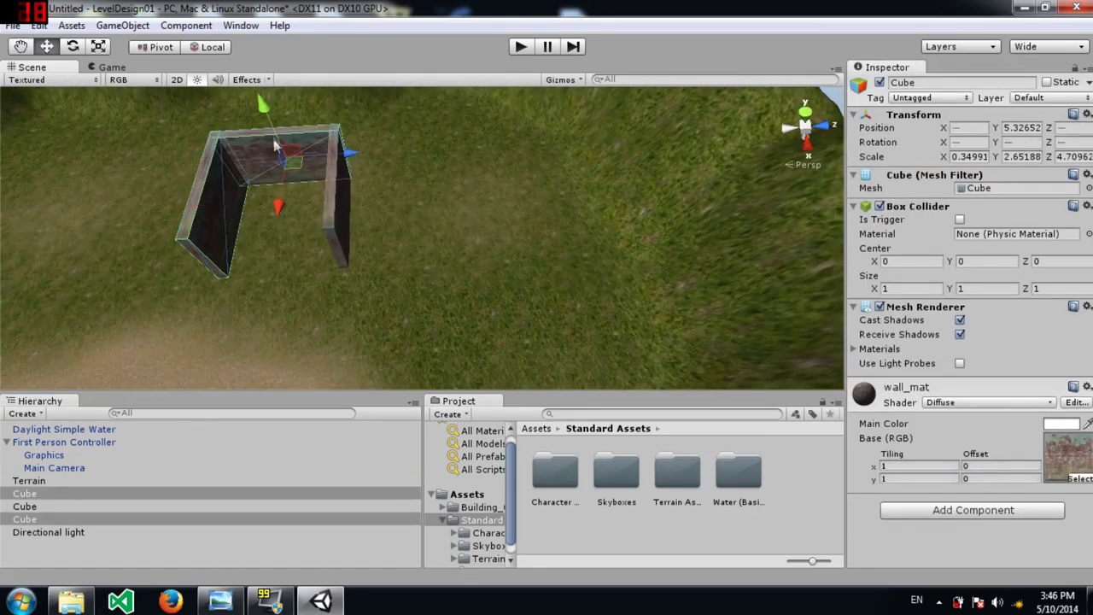
left_click(335, 216, "shift")
left_click_drag(335, 216, 303, 167, "alt")
left_click_drag(421, 244, 207, 178)
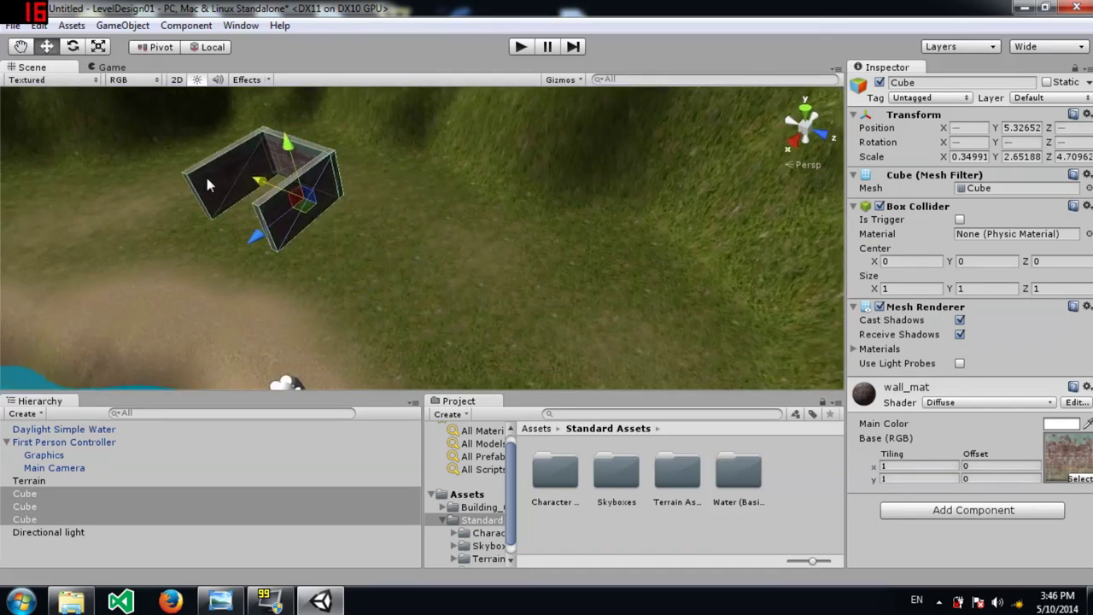
right_click_drag(404, 187, 465, 87)
left_click_drag(464, 88, 481, 101, "alt")
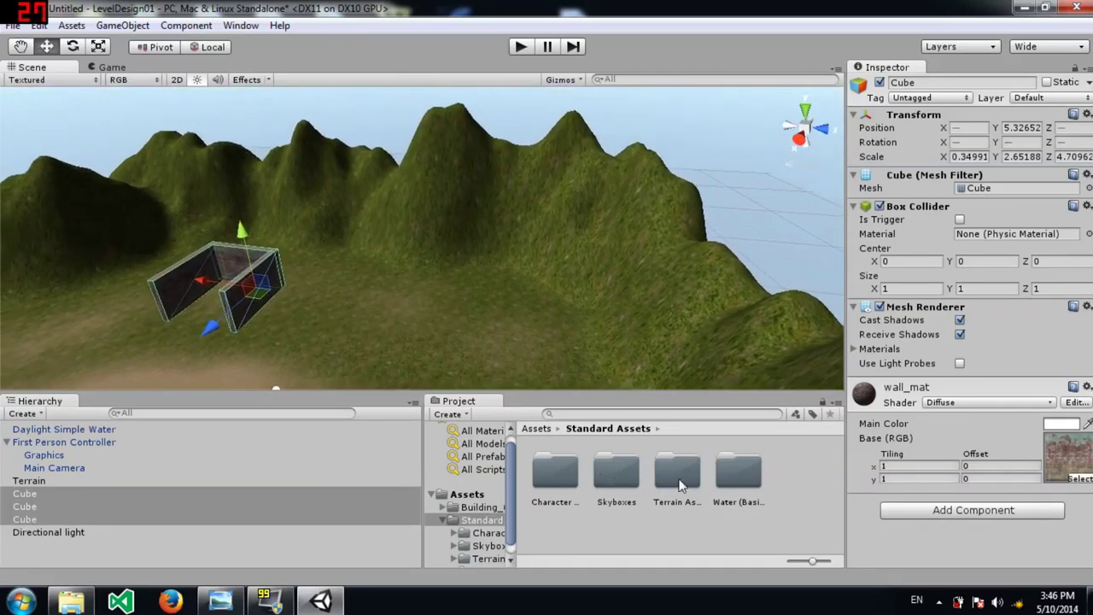
Place the Building_02 model on the grass beside the brick walls, at about X 5.91, Y 3.99, Z 22.12.
left_click(474, 508)
left_click_drag(670, 483, 364, 321)
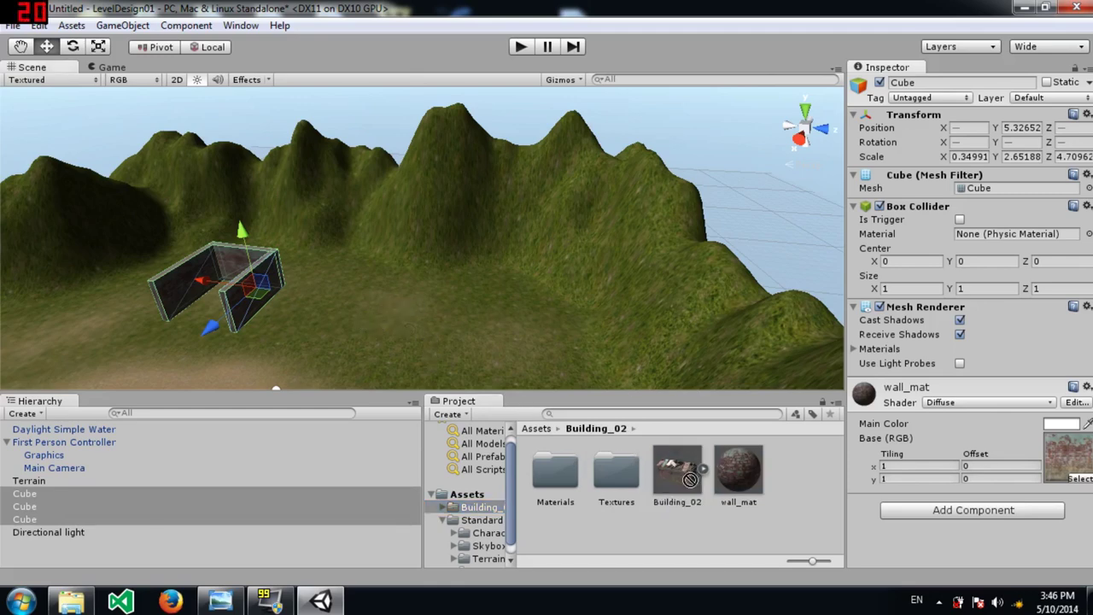
left_click_drag(368, 328, 425, 337)
right_click_drag(424, 336, 346, 334)
left_click_drag(346, 333, 480, 301, "alt")
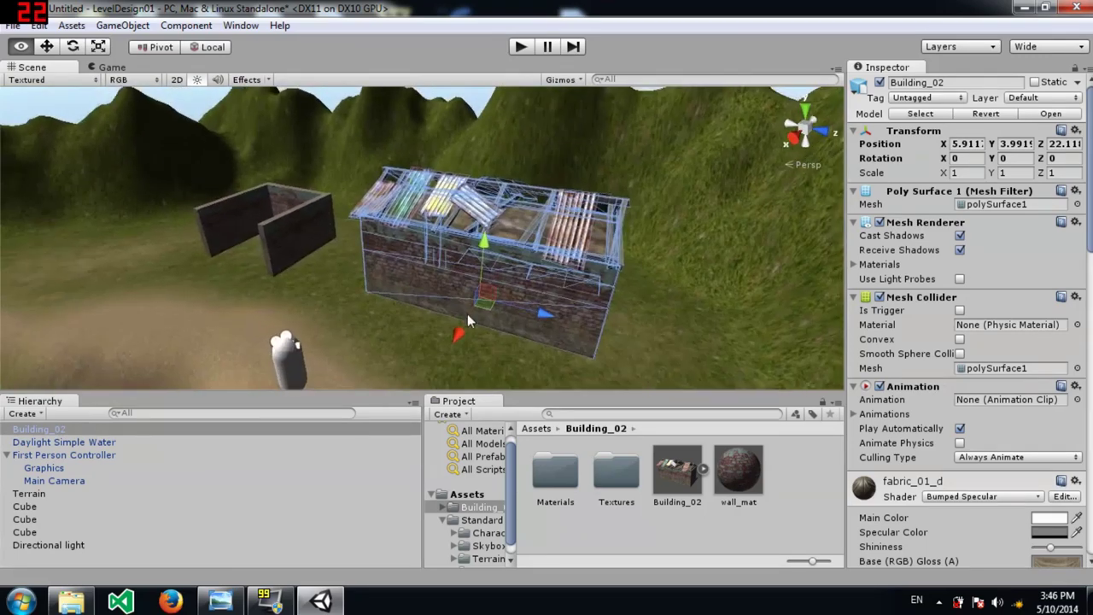
Rotate Building_02 about the Y axis to about -150 degrees so its door side faces the dirt area.
key("e")
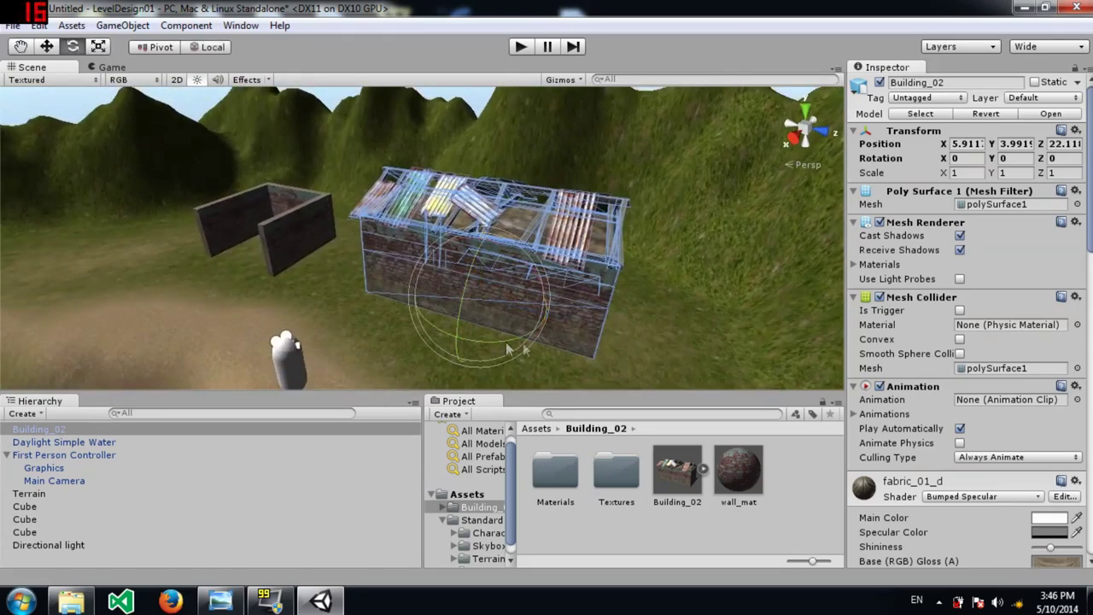
left_click_drag(474, 343, 871, 230)
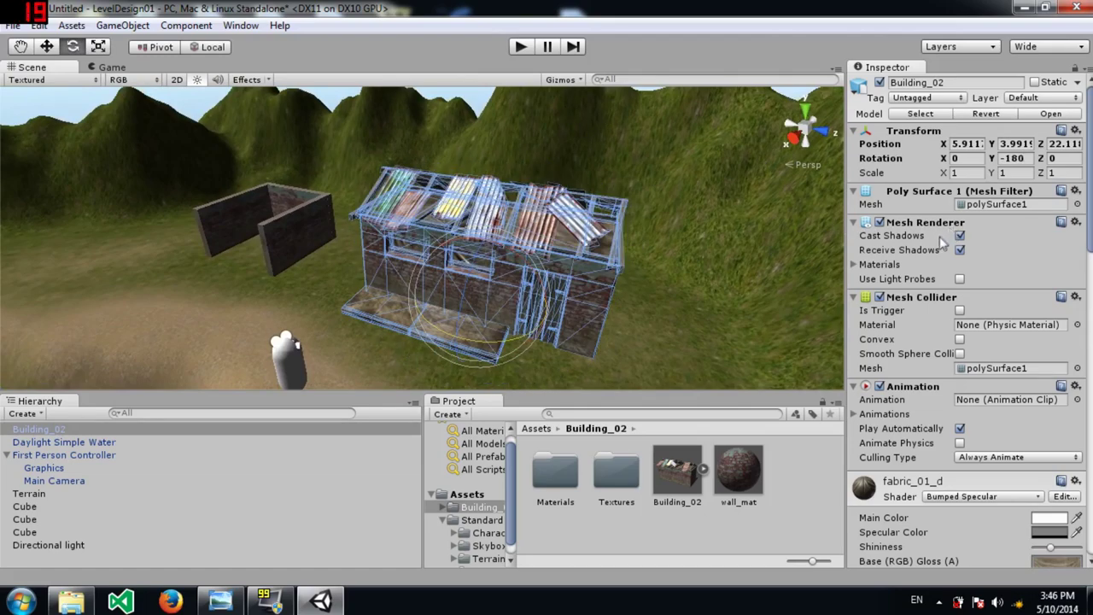
left_click_drag(931, 250, 884, 278)
right_click_drag(491, 248, 543, 262)
key("s")
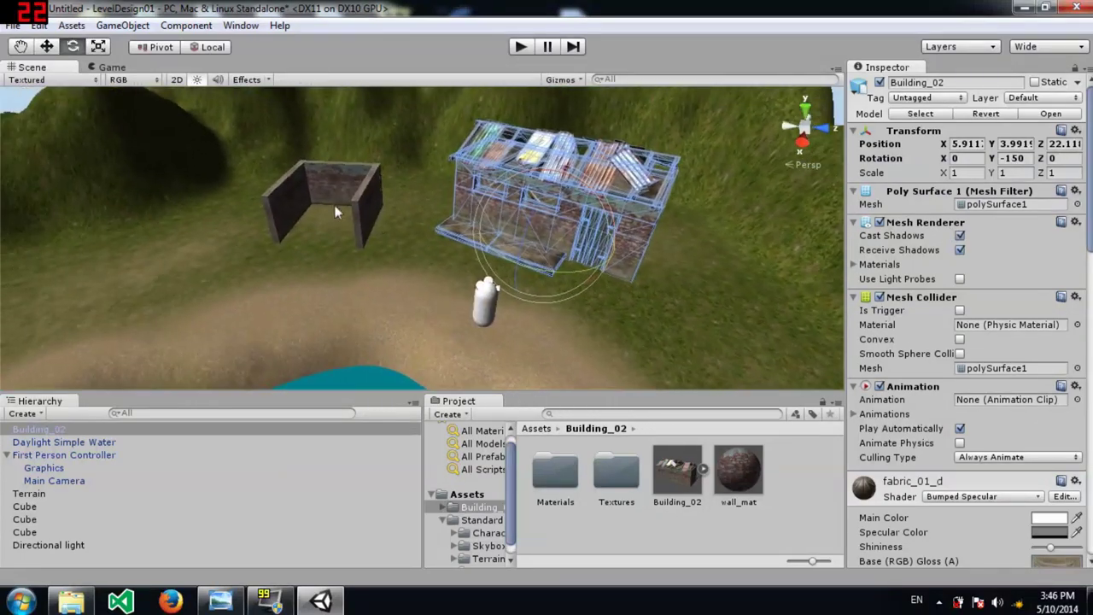
Try to rotate the three brick wall cubes together about the vertical axis.
left_click(322, 188)
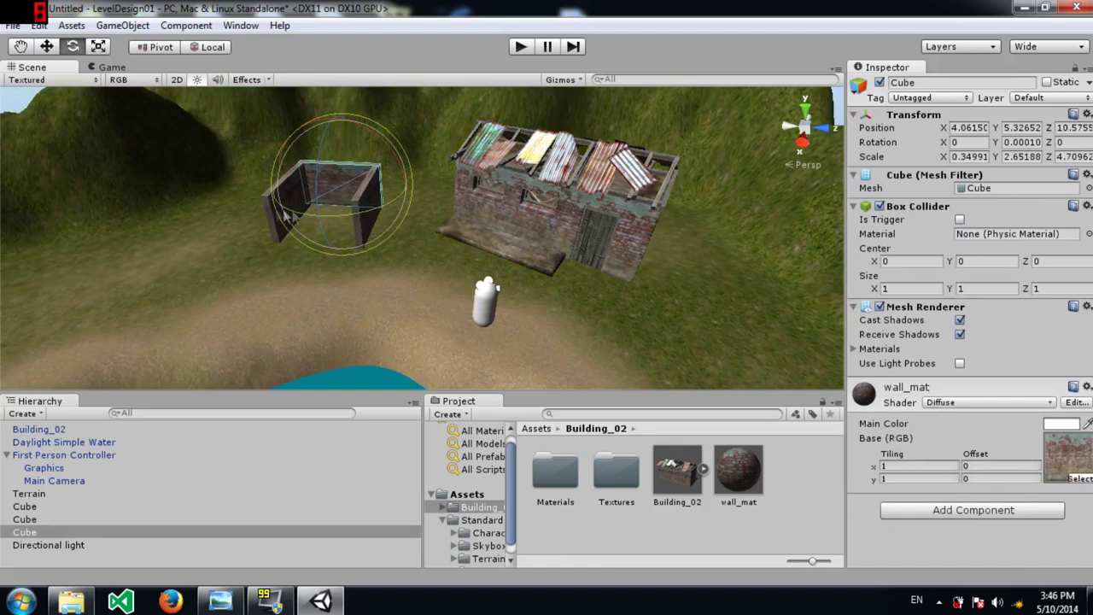
left_click(270, 222, "shift")
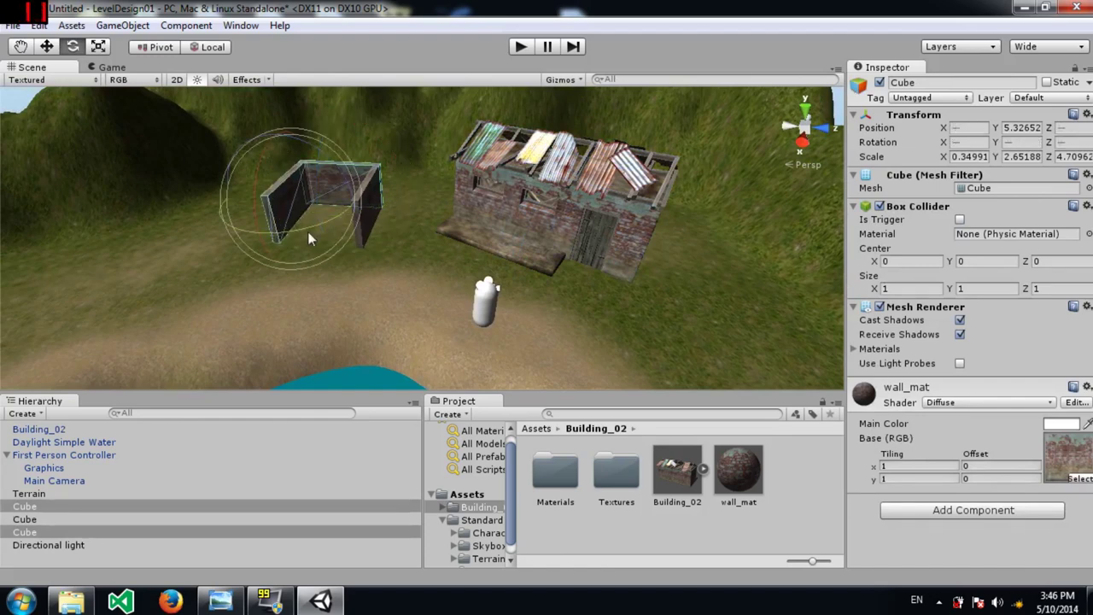
left_click(369, 227, "shift")
left_click_drag(348, 232, 304, 264)
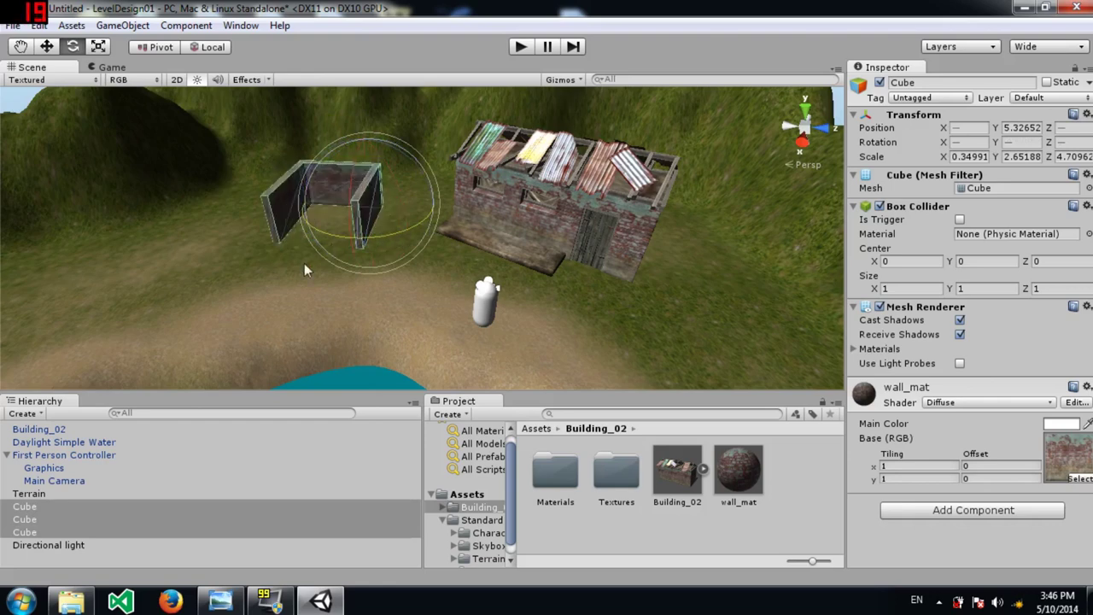
Create an empty GameObject in the scene.
right_click(29, 562)
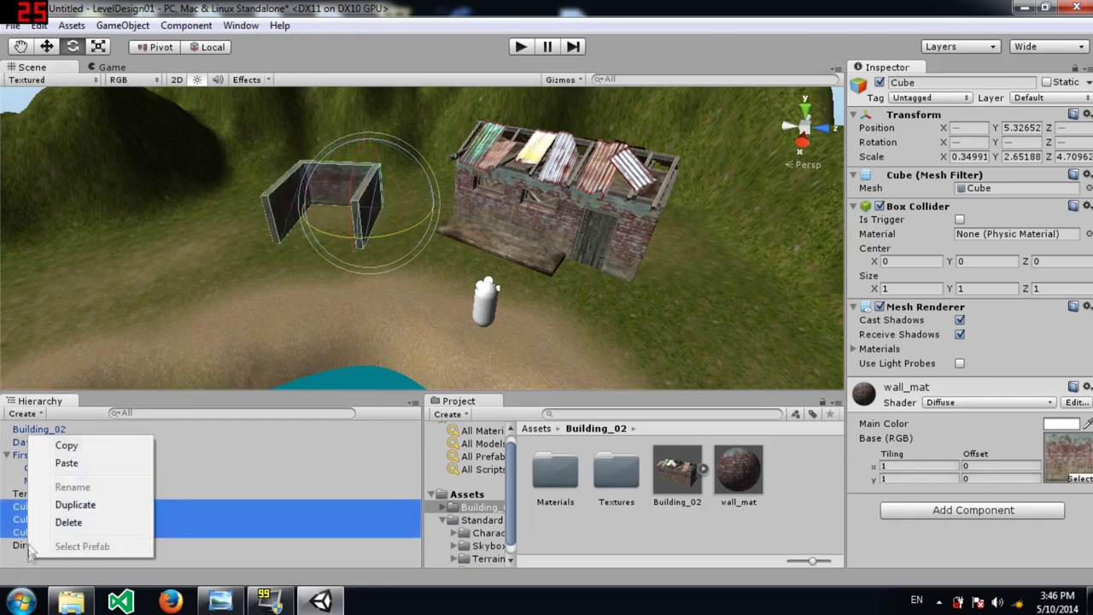
left_click(123, 26)
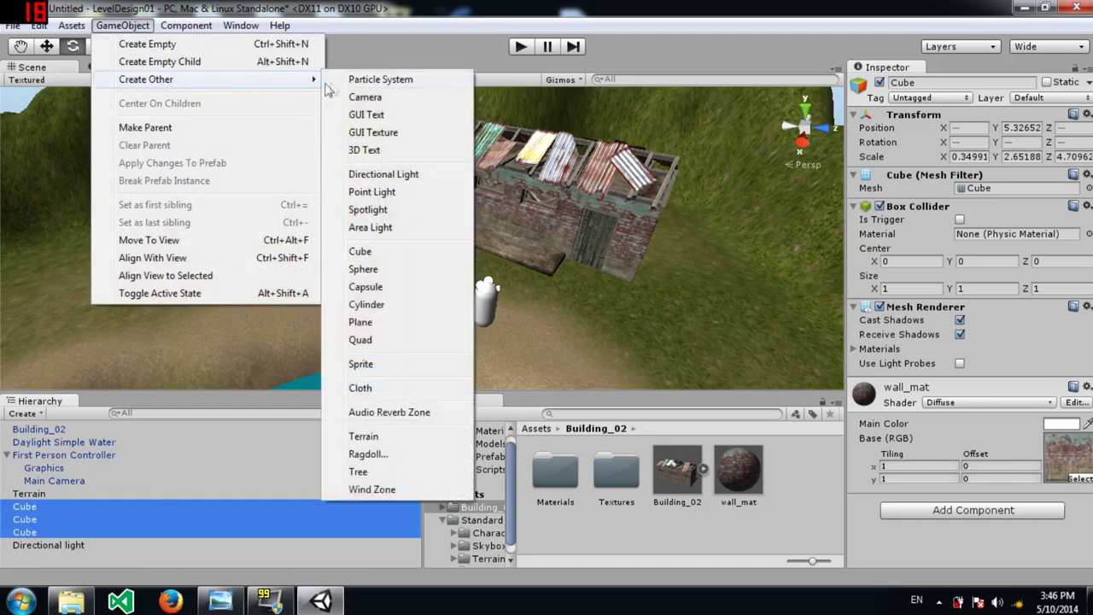
left_click(152, 44)
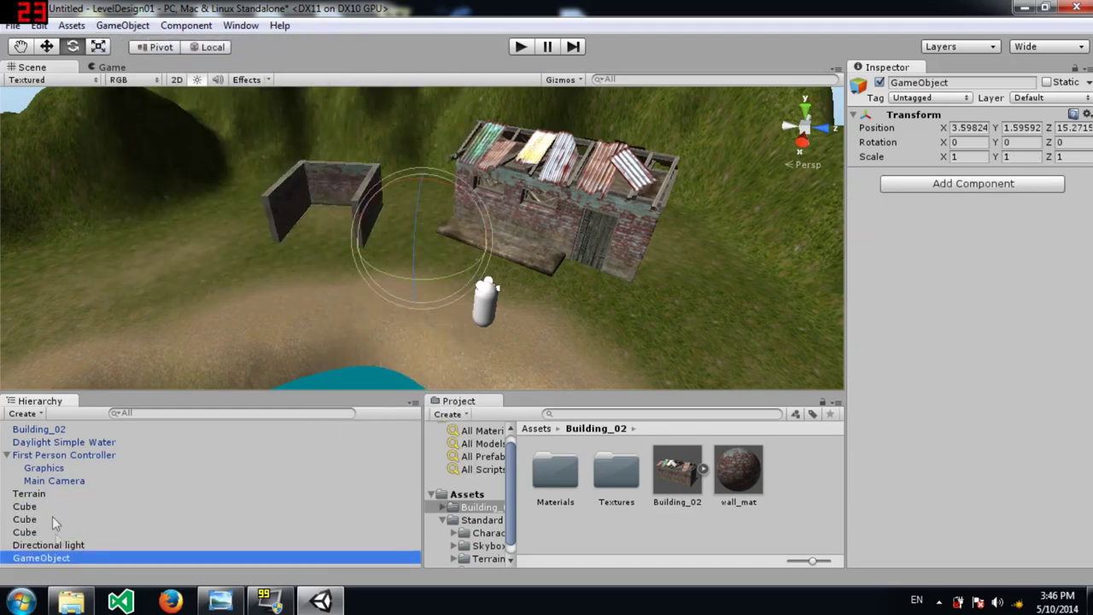
Rename the new empty GameObject as Something.
left_click(53, 558)
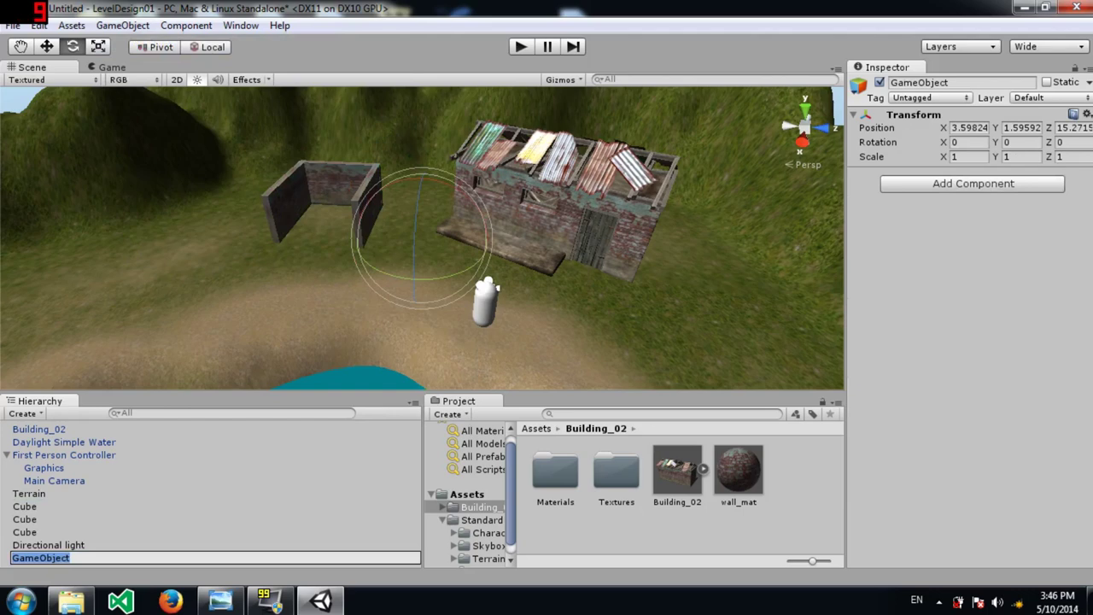
type("Something")
key("Return")
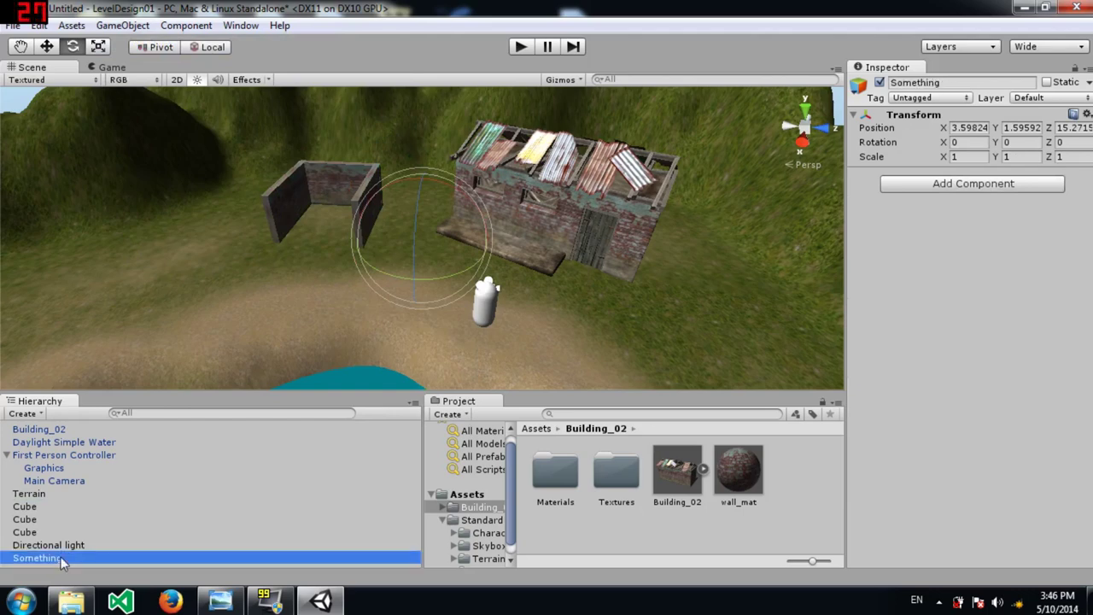
Make the three brick wall cubes children of the Something object.
left_click(24, 507)
left_click(23, 532, "shift")
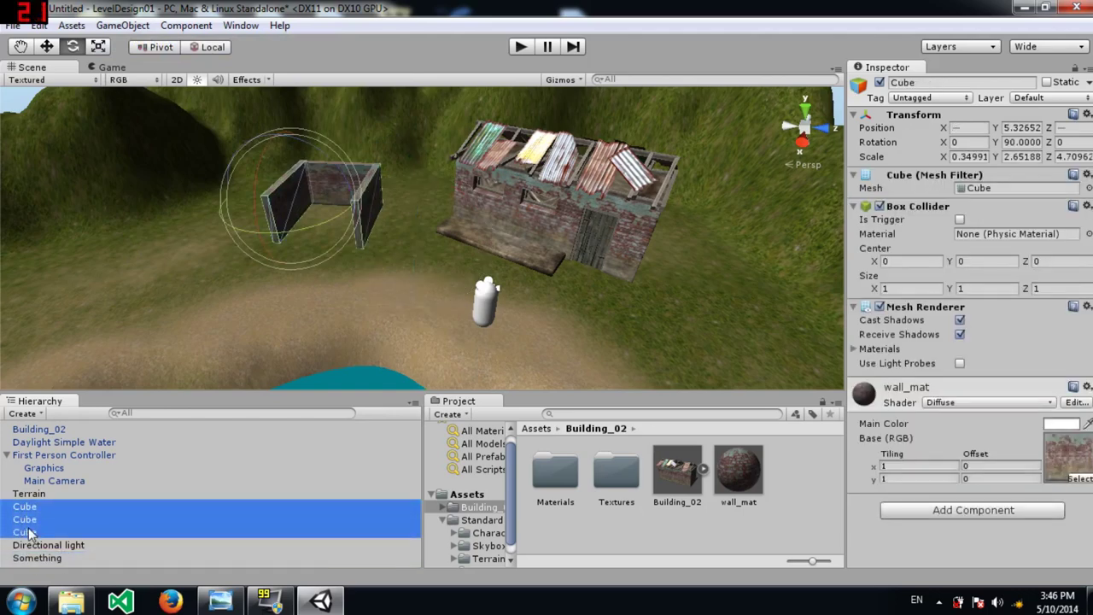
left_click_drag(34, 530, 49, 559)
Rotate the Something wall group to about -61 degrees around Y, finishing about its center, and move it to about X 0.43, Z 8.48.
left_click(34, 518)
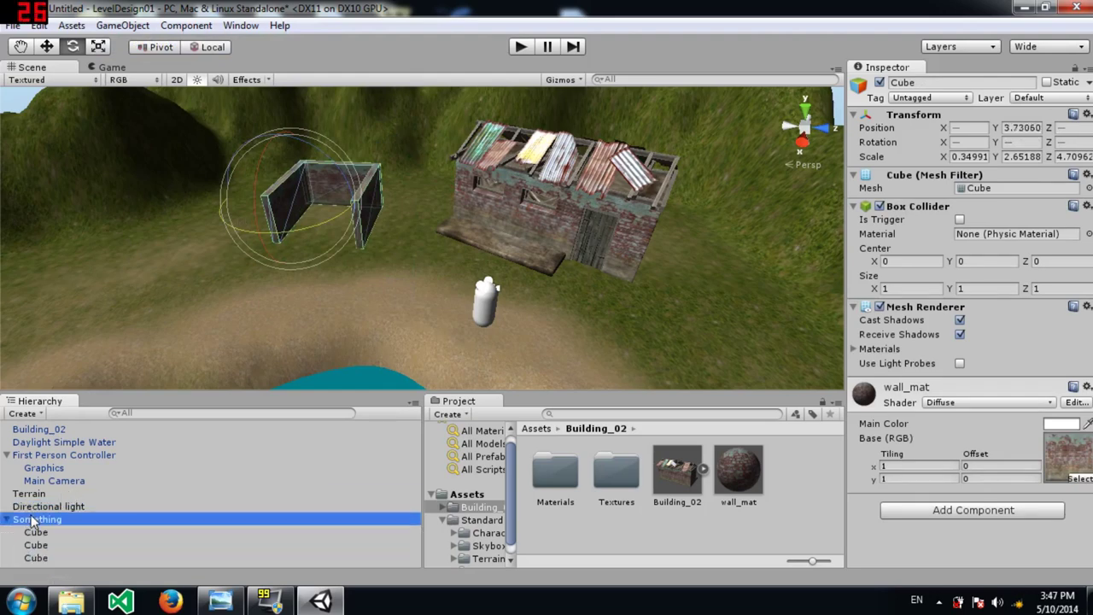
left_click_drag(390, 275, 505, 270)
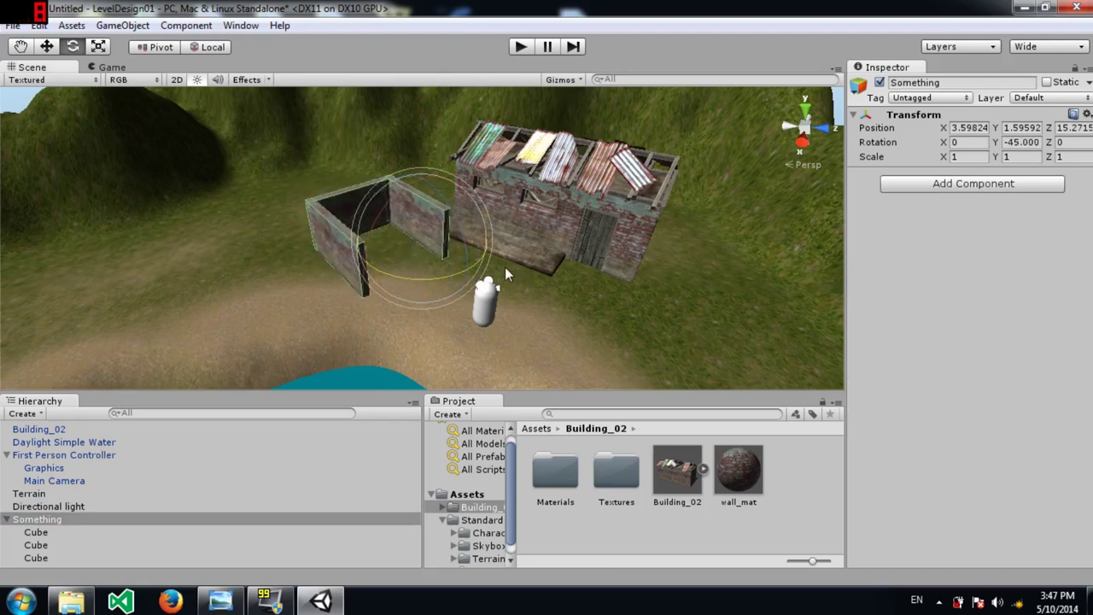
left_click(157, 48)
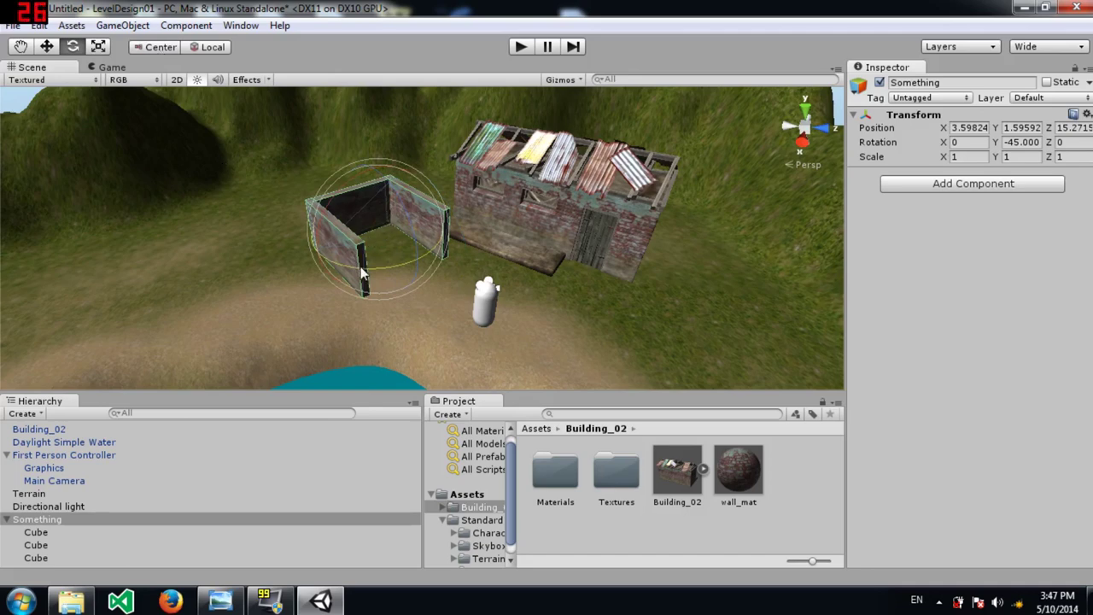
left_click_drag(380, 272, 405, 272)
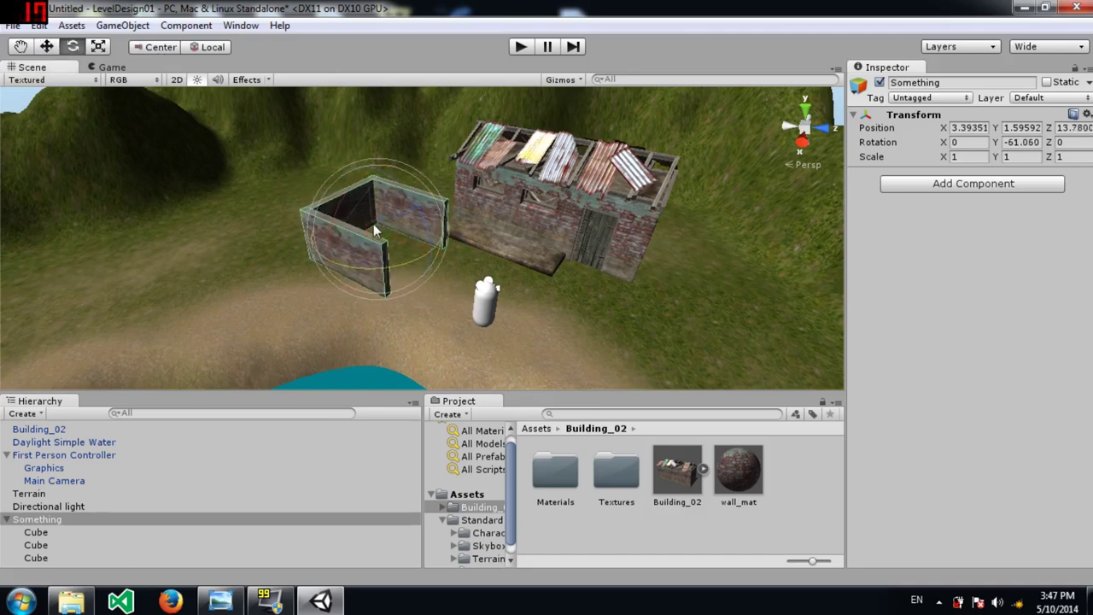
key("w")
left_click_drag(379, 233, 299, 205)
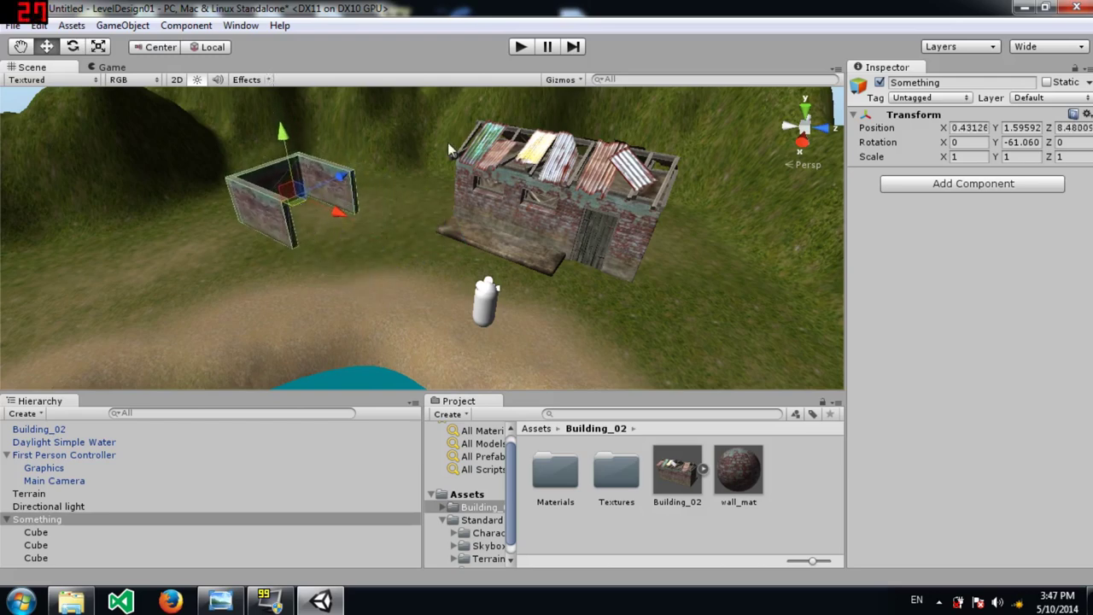
Examine the level from several angles, looking over the pond, hills, brick walls and building.
left_click_drag(410, 223, 327, 256, "alt")
key("w")
right_click_drag(328, 256, 332, 247)
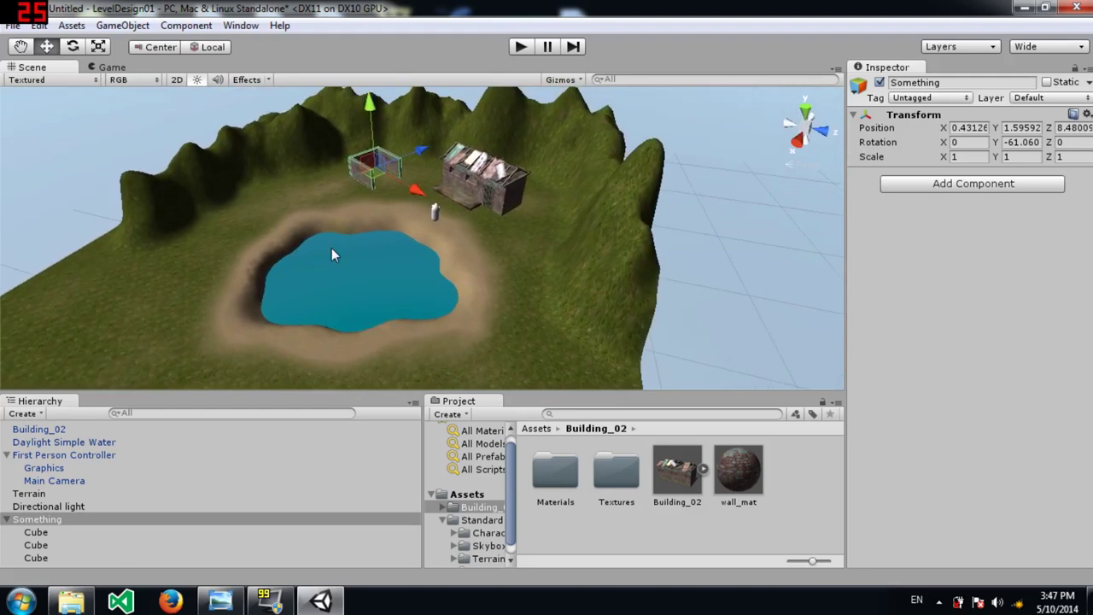
right_click_drag(451, 202, 477, 195)
key("w")
scroll(479, 194, "up", 6)
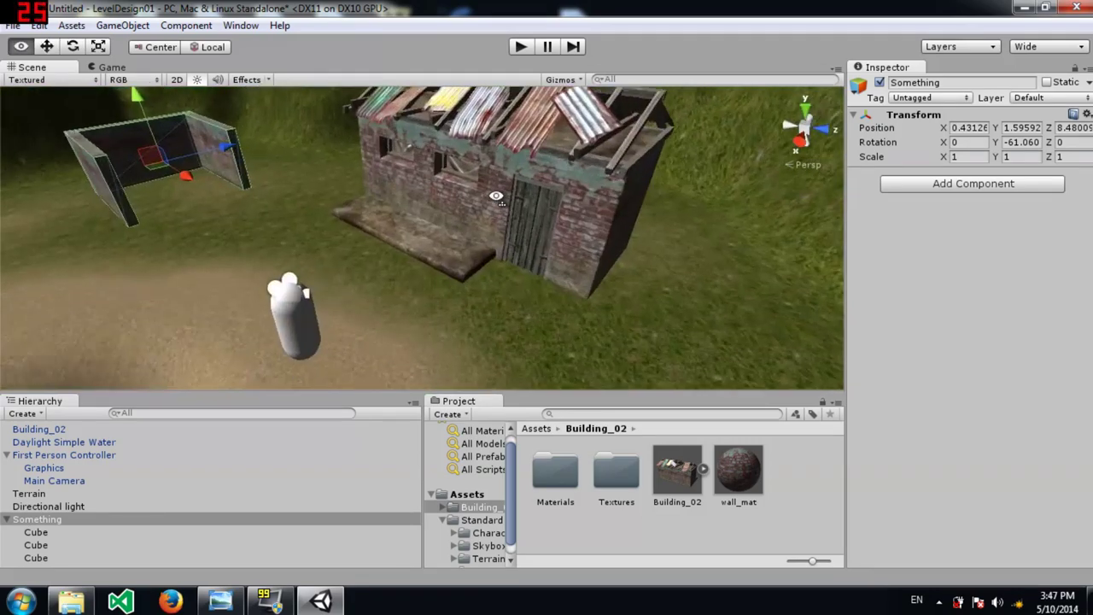
mouse_move(480, 186)
left_mouse_down("alt")
mouse_move(411, 198)
mouse_move(549, 200)
mouse_move(531, 256)
mouse_move(513, 255)
mouse_move(466, 182)
left_mouse_up("alt")
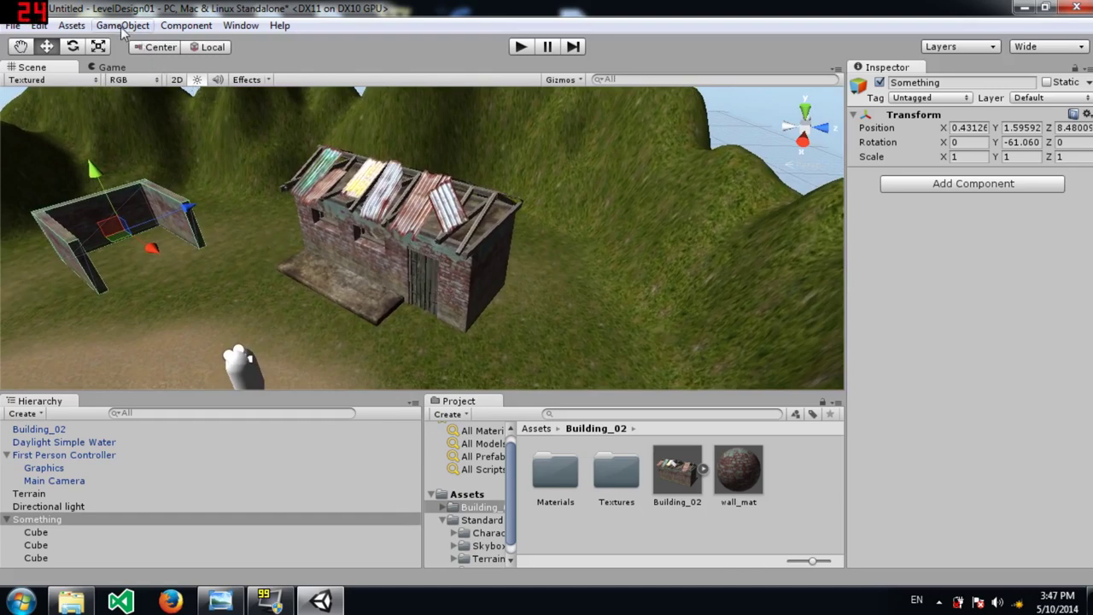
left_click_drag(418, 221, 370, 145, "alt")
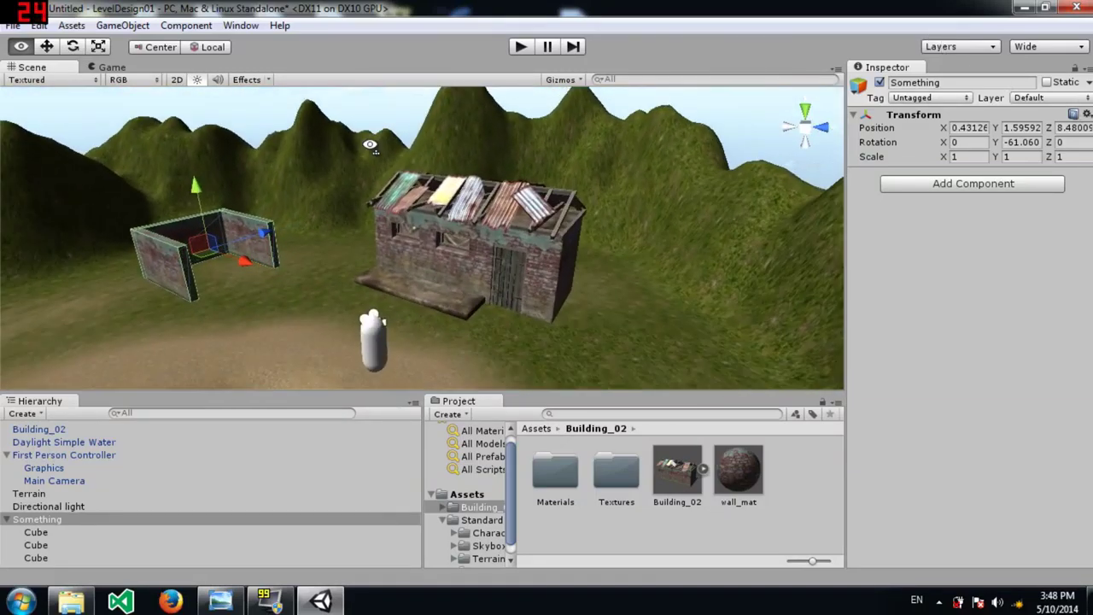
Set the scene's skybox material in Render Settings to DawnDusk Skybox, after trying Sunny1 Skybox.
left_click(39, 26)
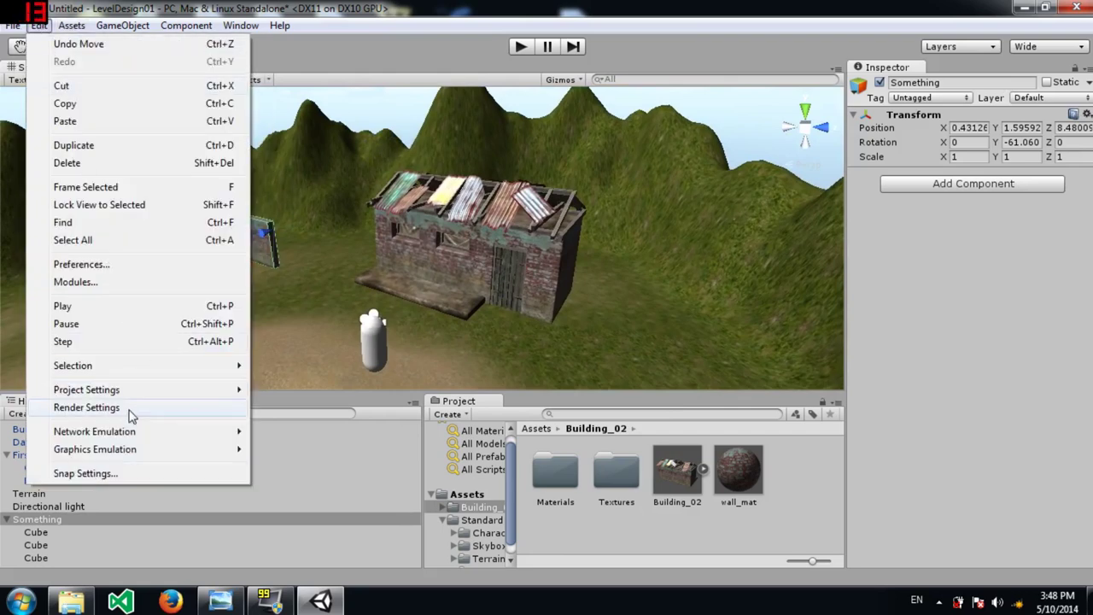
left_click(87, 407)
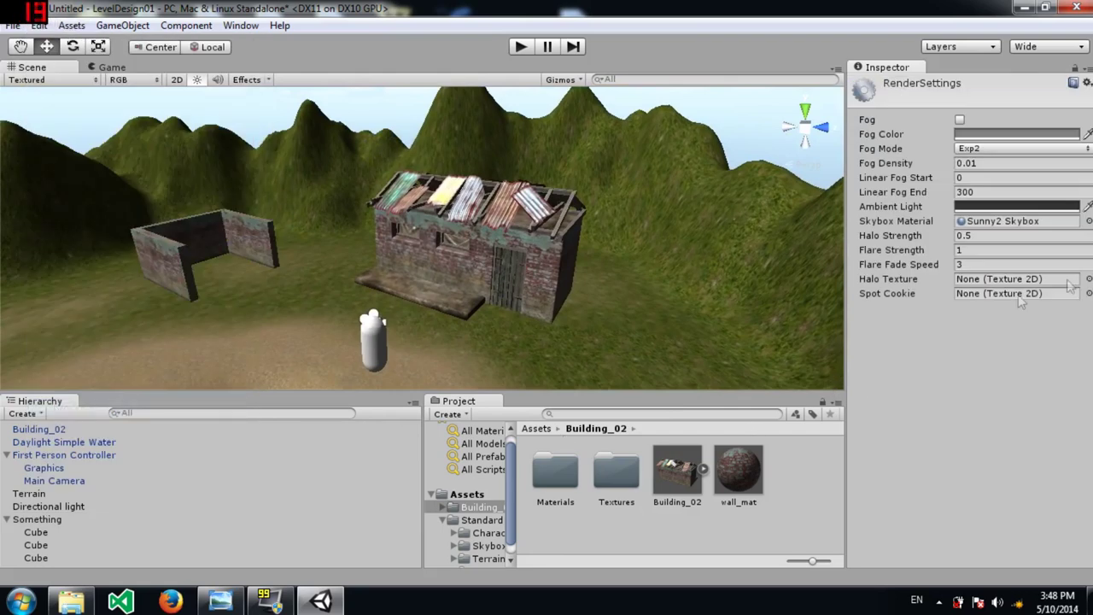
left_click(1089, 221)
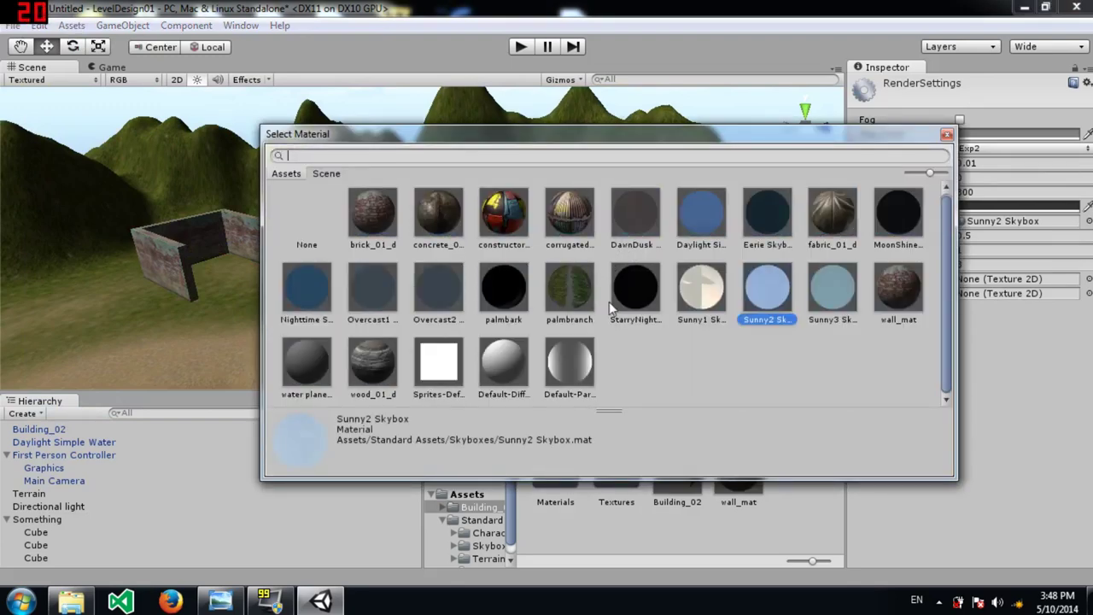
left_click(709, 295)
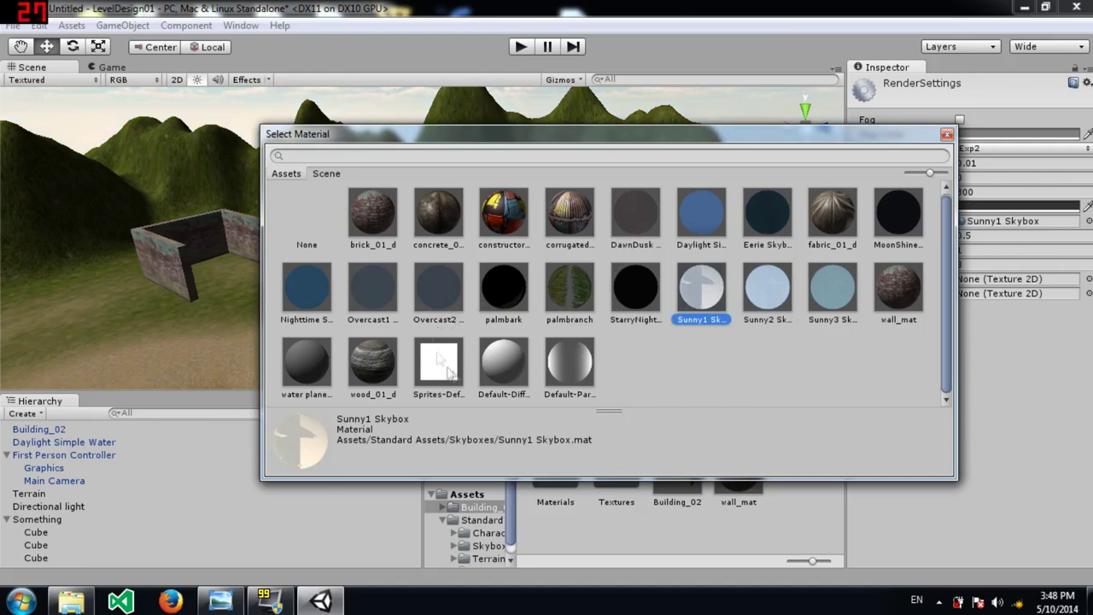
left_click(624, 195)
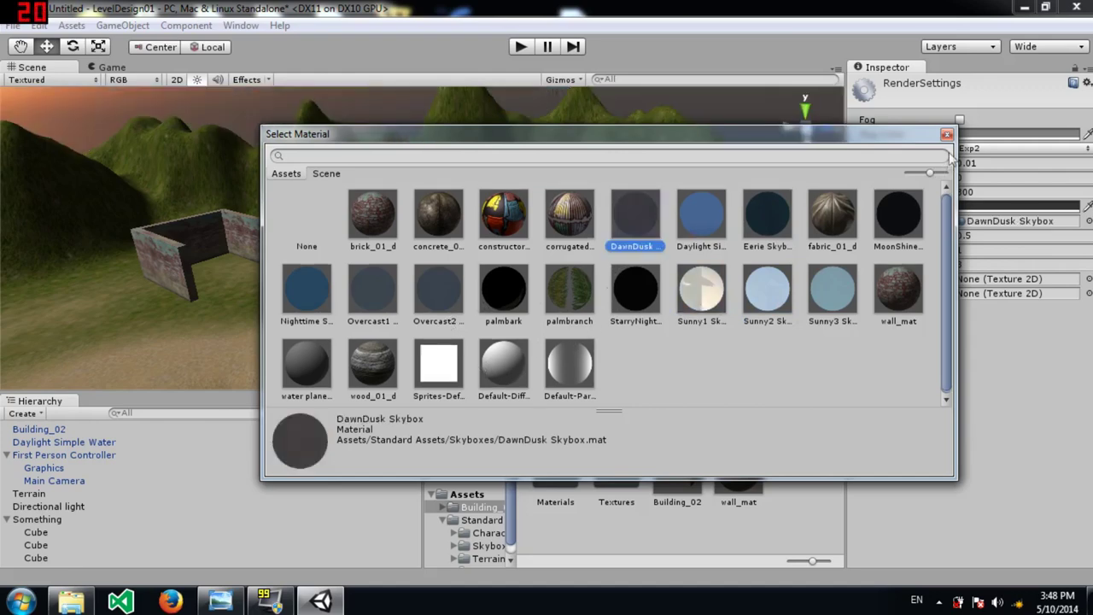
left_click(948, 135)
Rotate the directional light above the walls to about X 44, Y 365, Z 26 degrees.
left_click_drag(622, 271, 309, 320, "alt")
left_click_drag(574, 343, 376, 237, "alt")
left_click(376, 209)
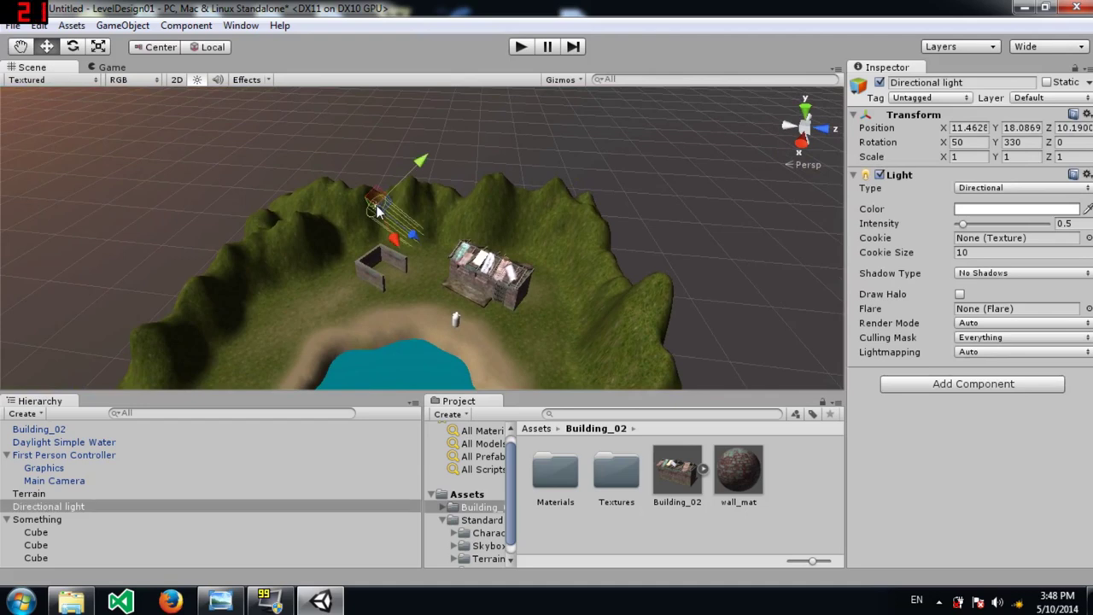
key("e")
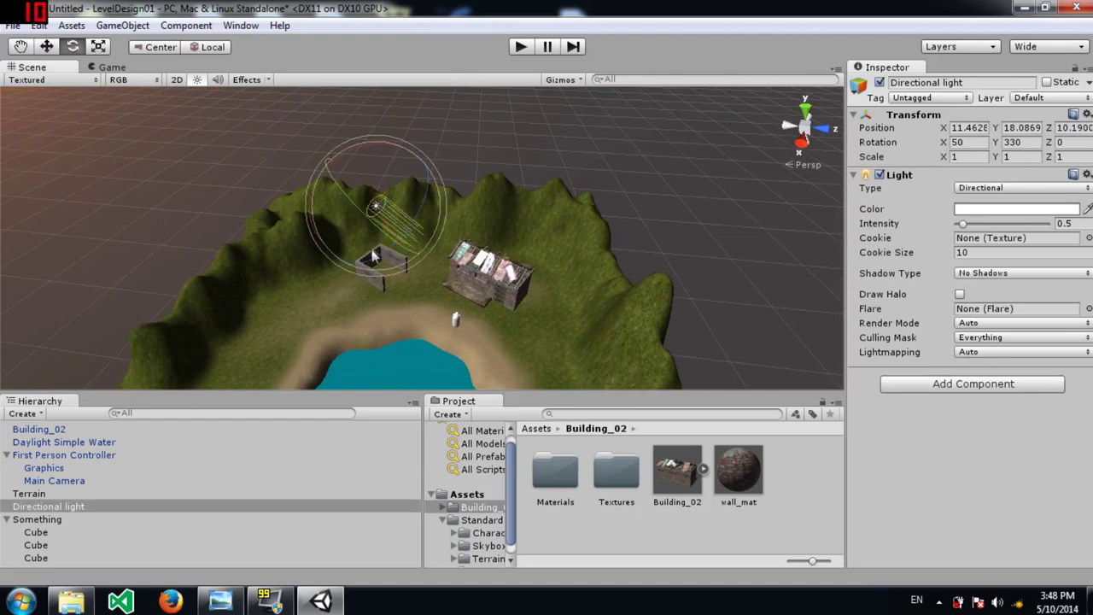
left_click_drag(328, 172, 290, 162)
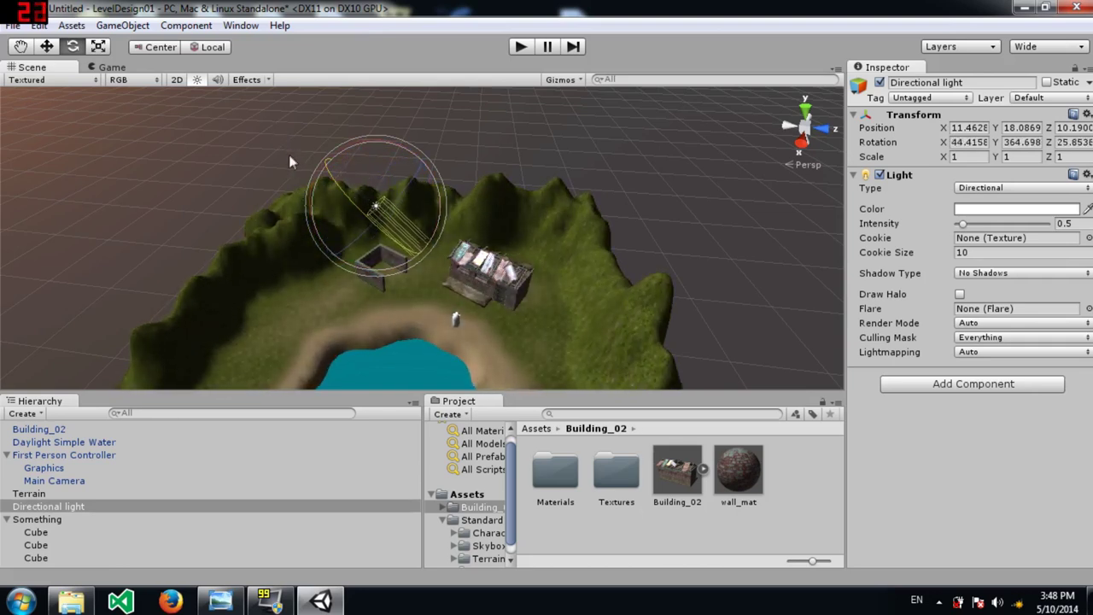
Move the directional light away from the terrain towards the sunset, to about X 16.5, Y 32.8, Z -31.7.
key("w")
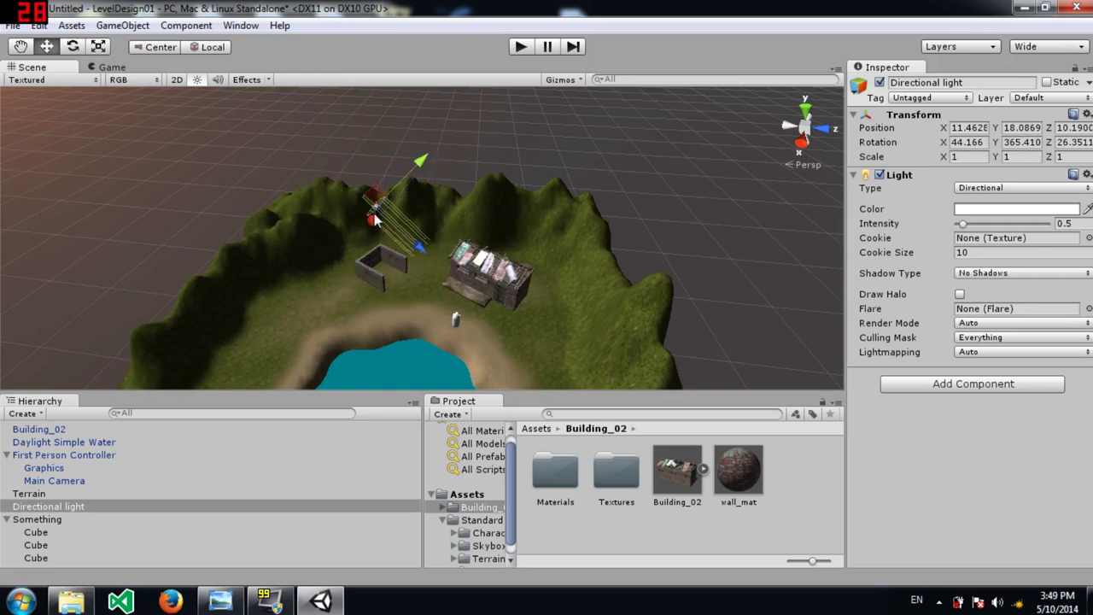
left_click_drag(375, 200, 110, 150)
left_click_drag(308, 134, 132, 103, "alt")
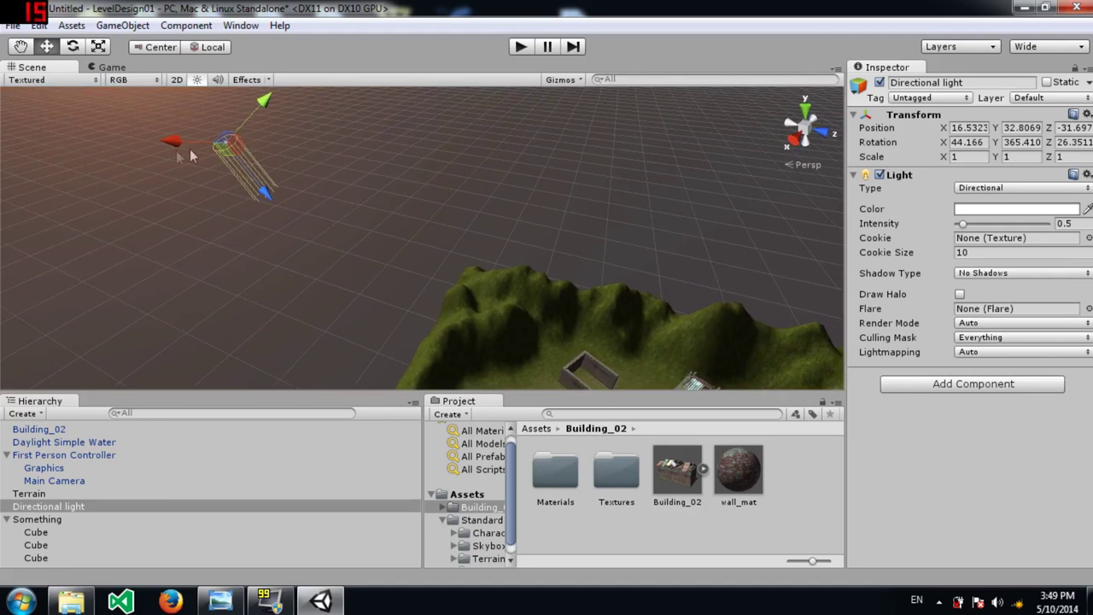
Lower the directional light's angle by rotating it to about X 15.8, Y 351.8, Z 19.3 degrees and check the building's shading.
left_click_drag(294, 163, 252, 186, "alt")
left_click_drag(598, 230, 700, 305, "alt")
key("w")
right_click_drag(699, 304, 535, 278)
key("s")
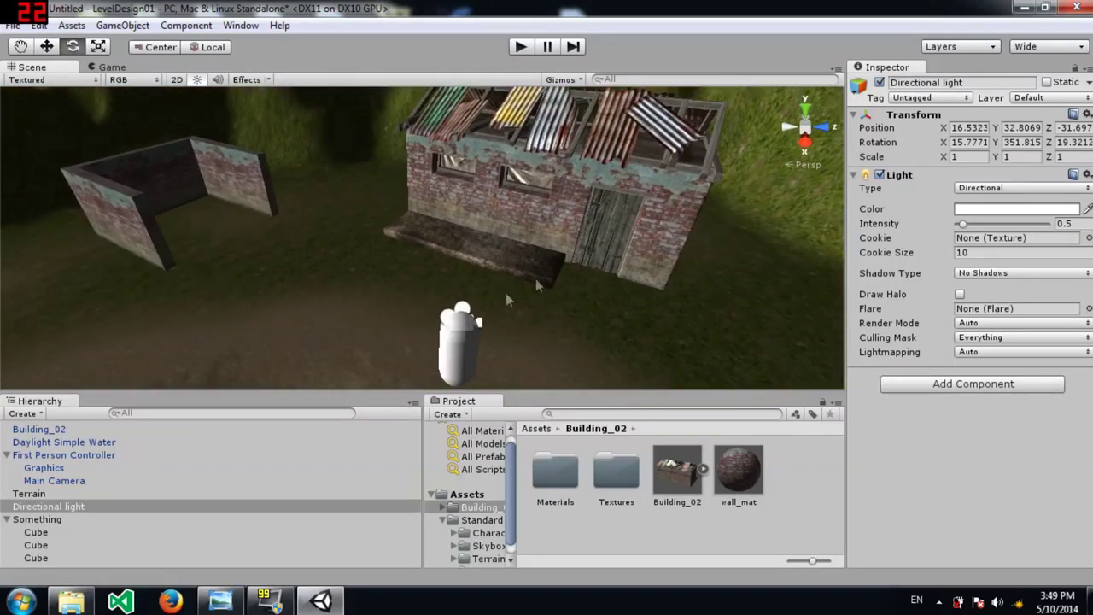
Move the directional light in front of the skybox's sun glow, to about X -10.4, Y 35.1, Z -34.9.
right_click_drag(376, 313, 107, 195)
key("w")
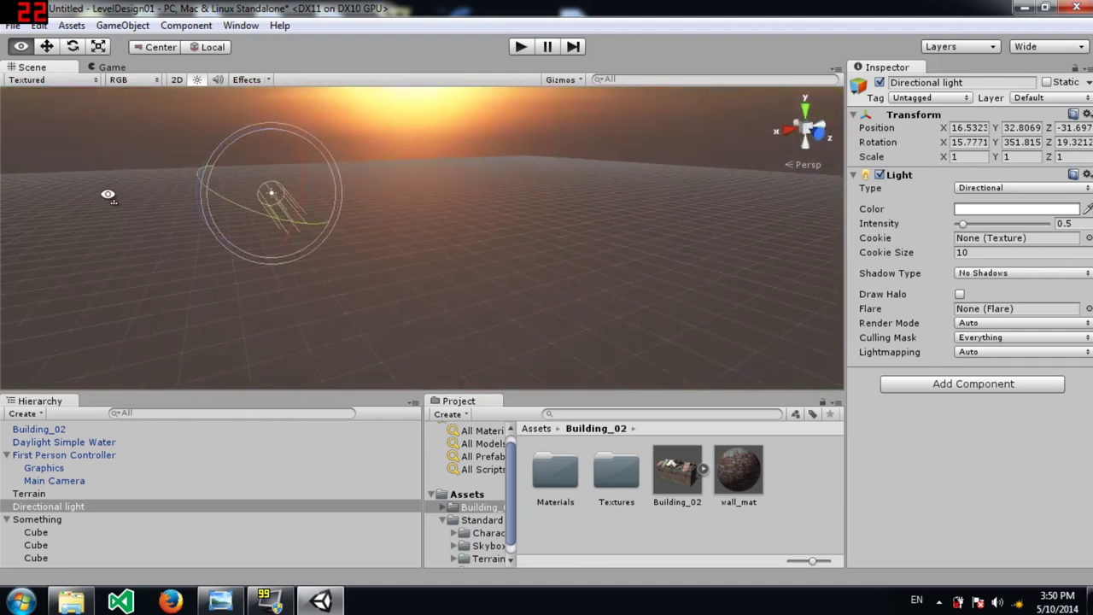
key("w")
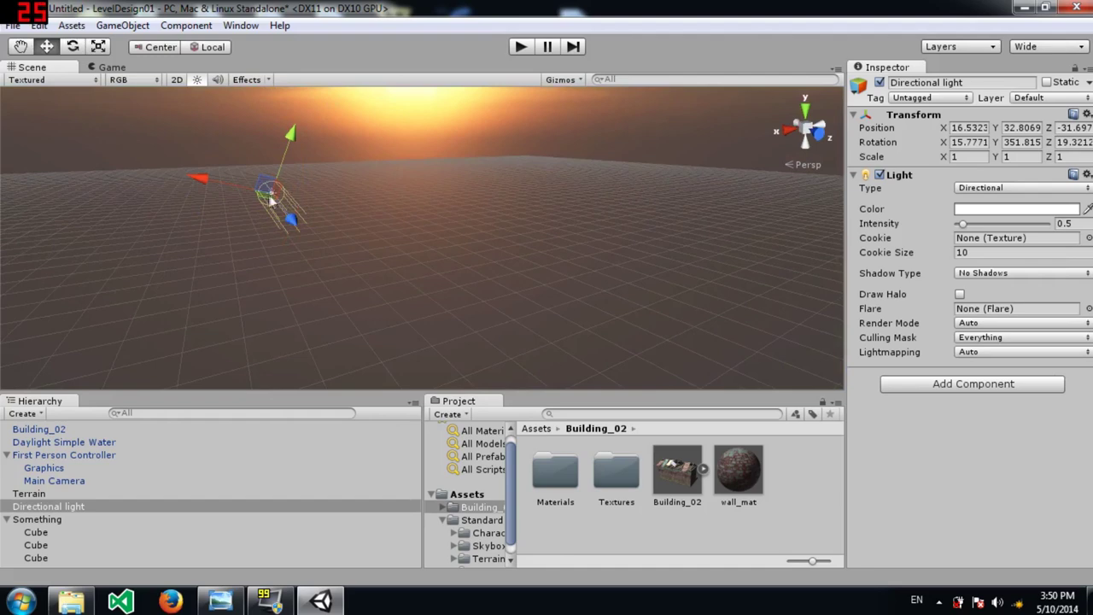
left_click_drag(268, 193, 327, 190)
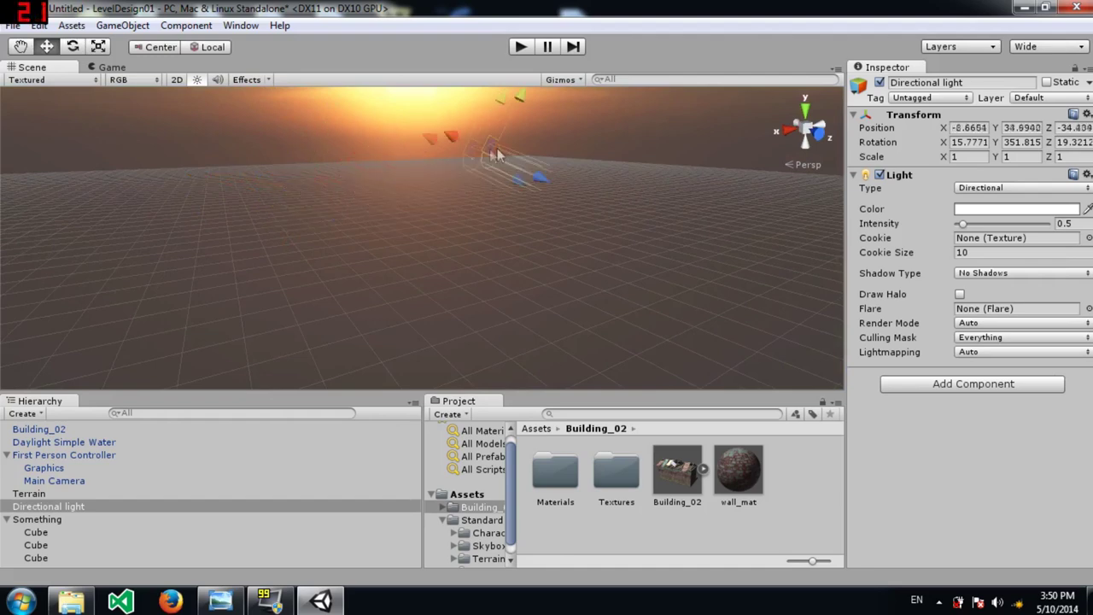
right_click_drag(685, 305, 605, 255)
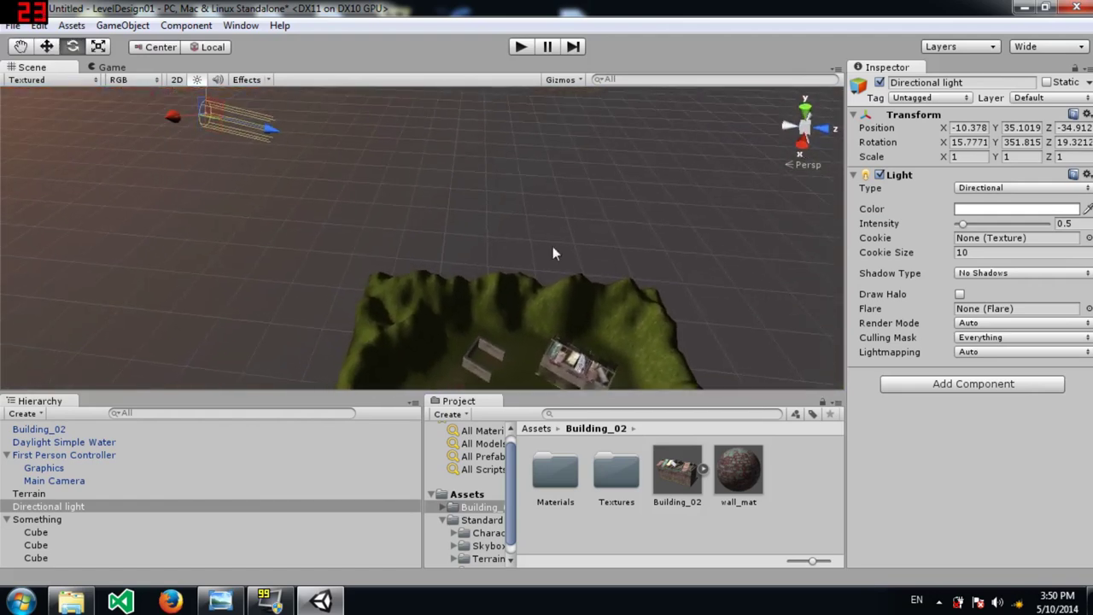
Rotate the directional light to about X 21, Y 21, Z 25.5 degrees so it shines from the sunset across the level.
left_click_drag(204, 125, 132, 129)
right_click_drag(321, 91, 321, 69)
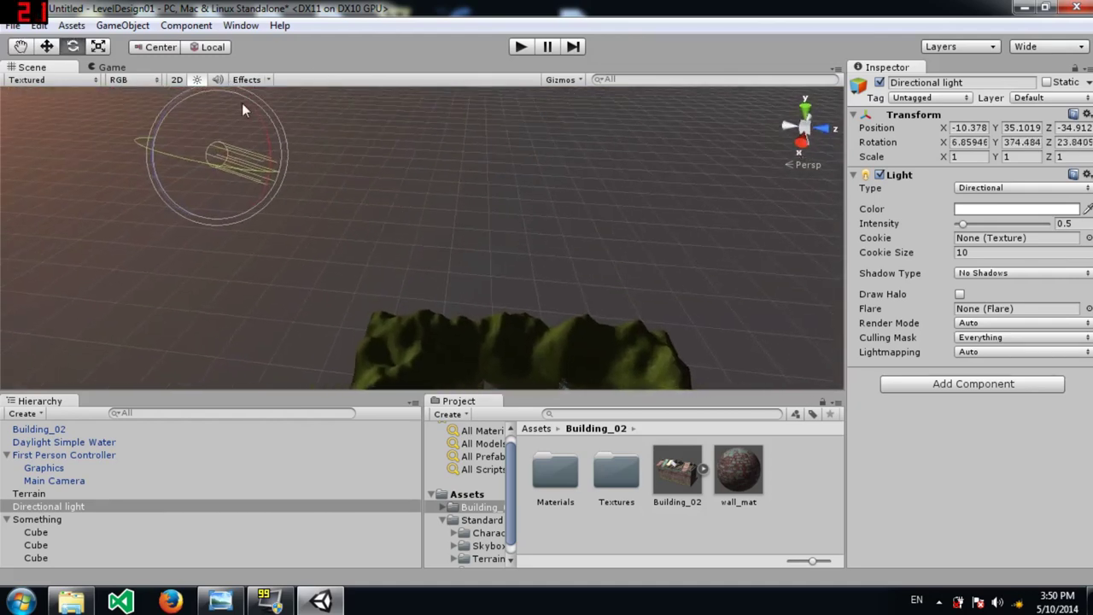
left_click_drag(247, 103, 307, 123)
right_click_drag(306, 123, 562, 286)
key("w")
Play-test the level in first person to check the sky and lighting, stop it and return to the Scene view.
left_click(522, 47)
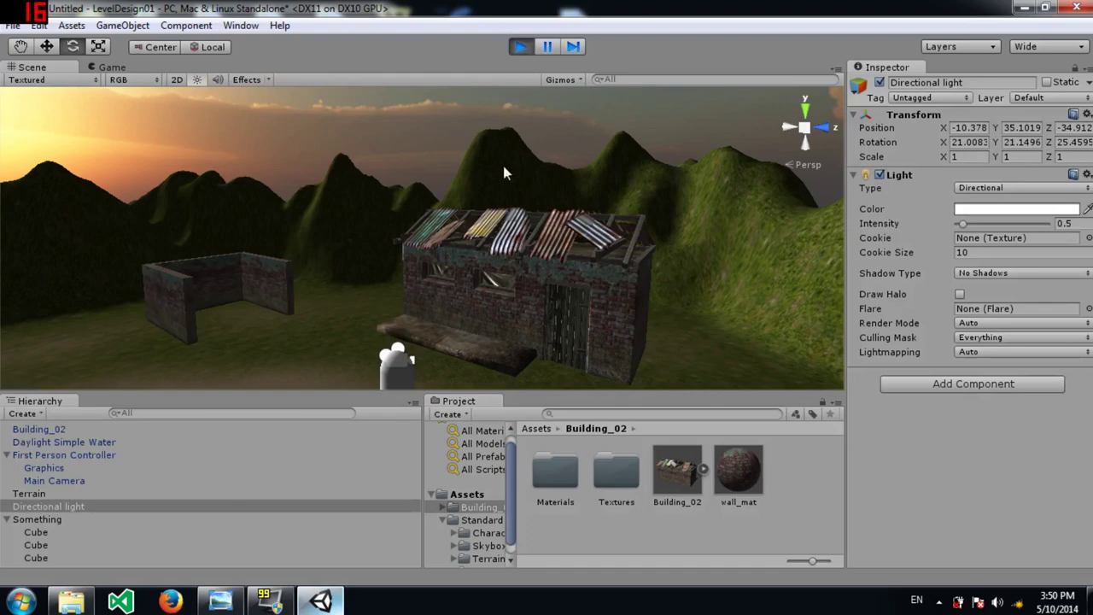
key("w")
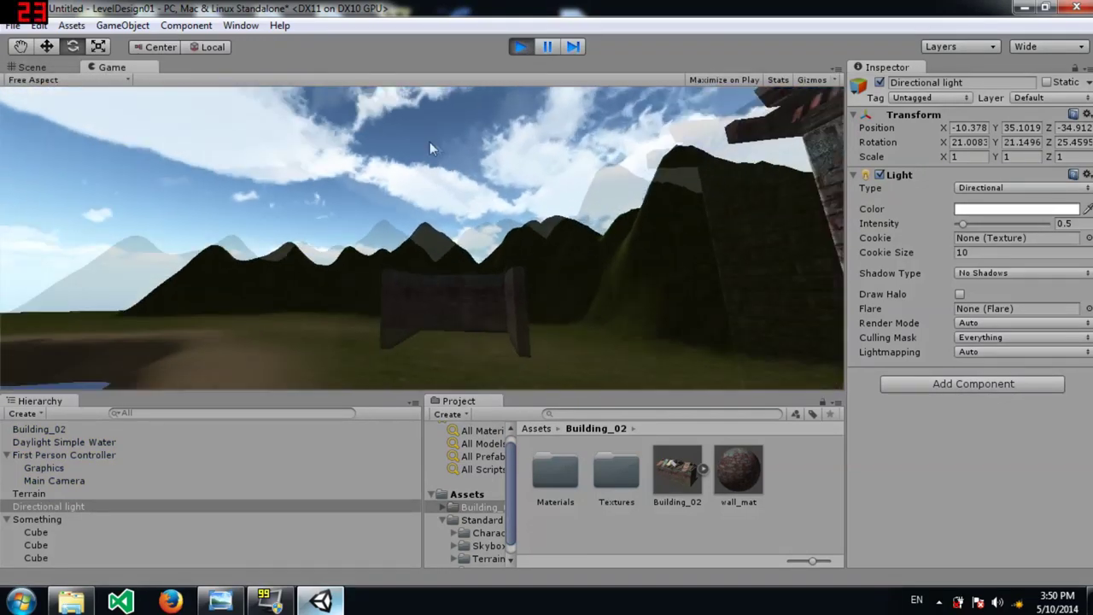
left_click(517, 42)
left_click(520, 43)
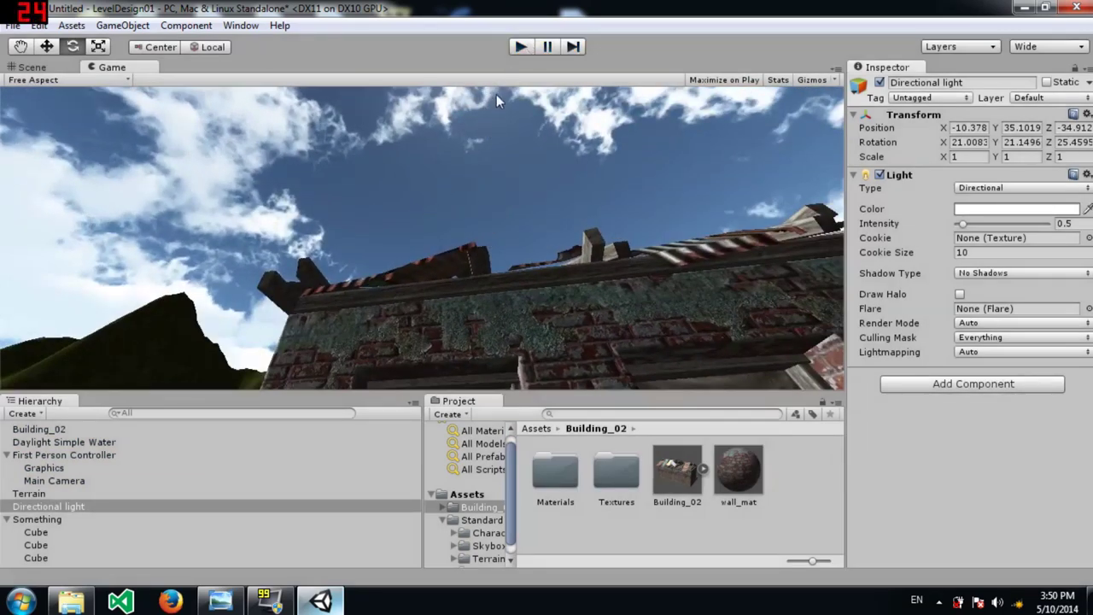
key("ctrl+1")
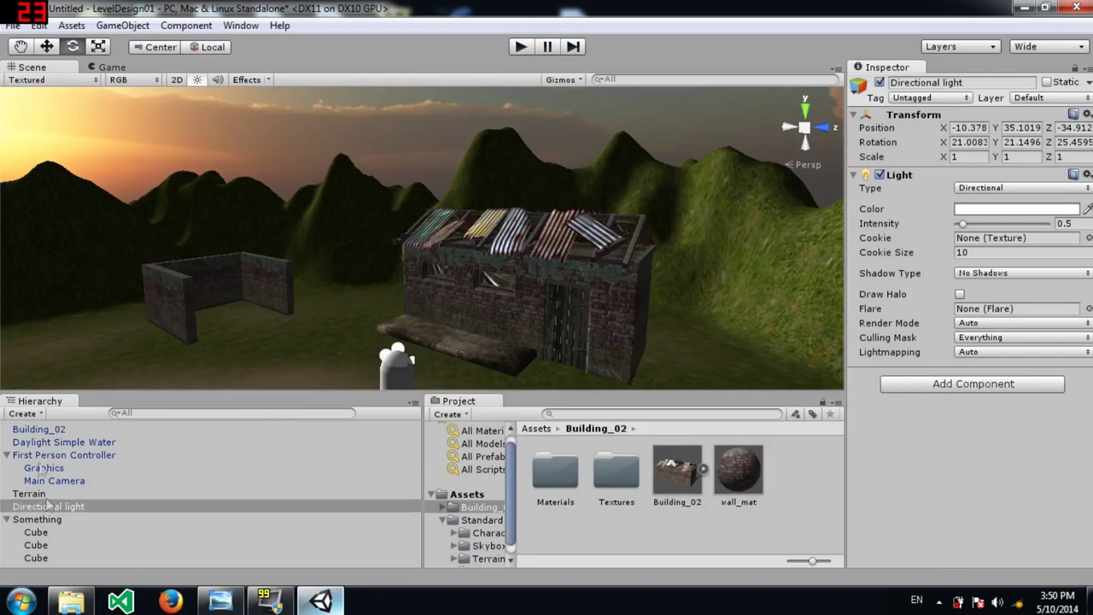
Open the material selection for the Custom Skybox of the First Person Controller's Main Camera.
left_click(49, 483)
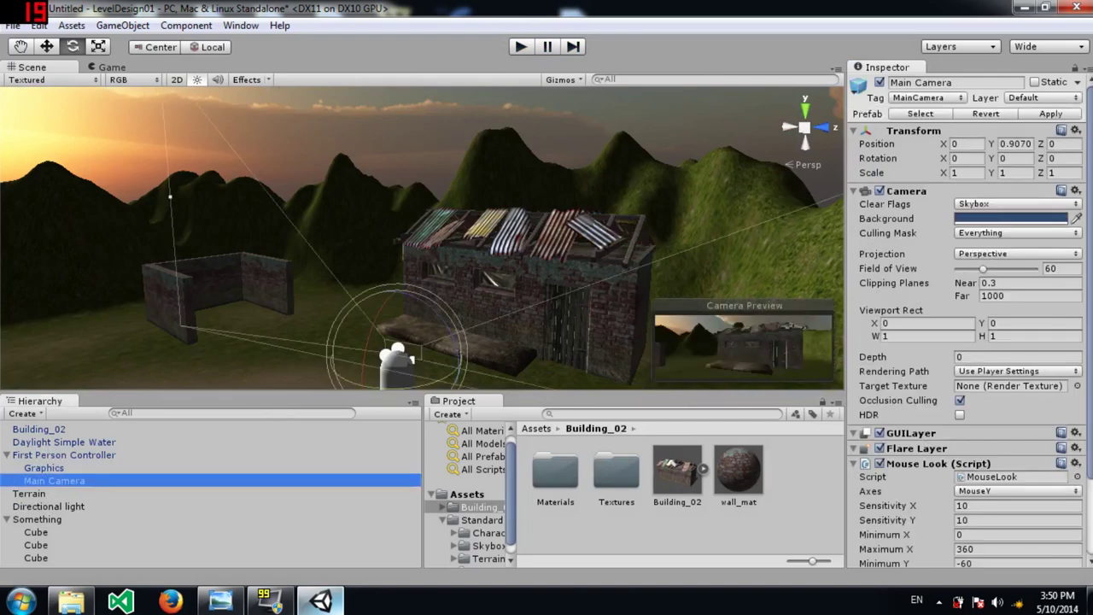
scroll(983, 384, "down", 3)
left_click(1077, 528)
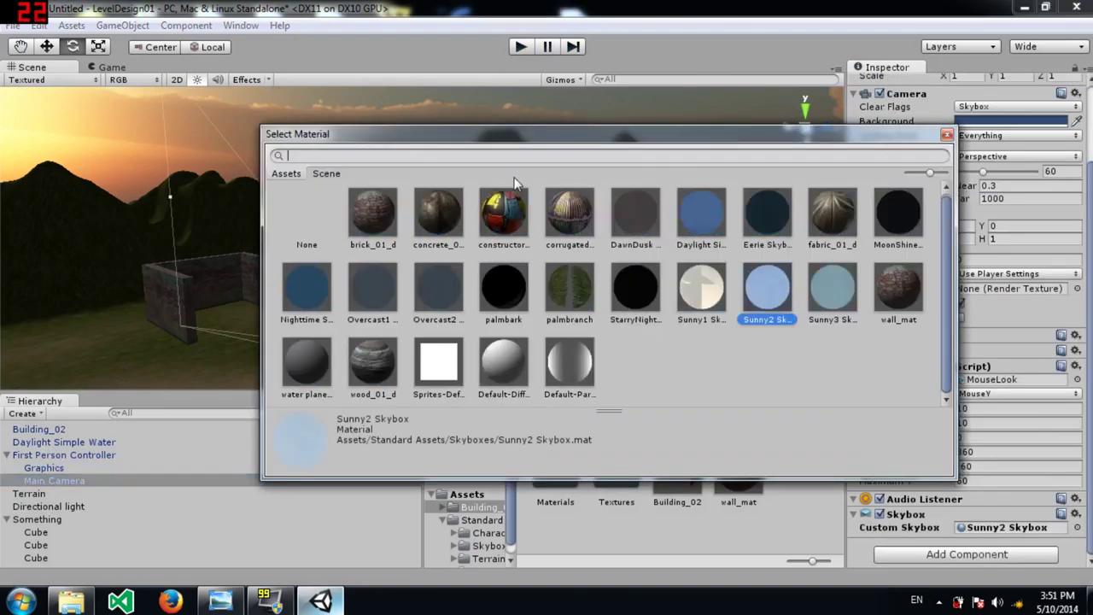
Set the main camera's custom skybox to DawnDusk Skybox and preview the sky in a short play test.
left_click(629, 213)
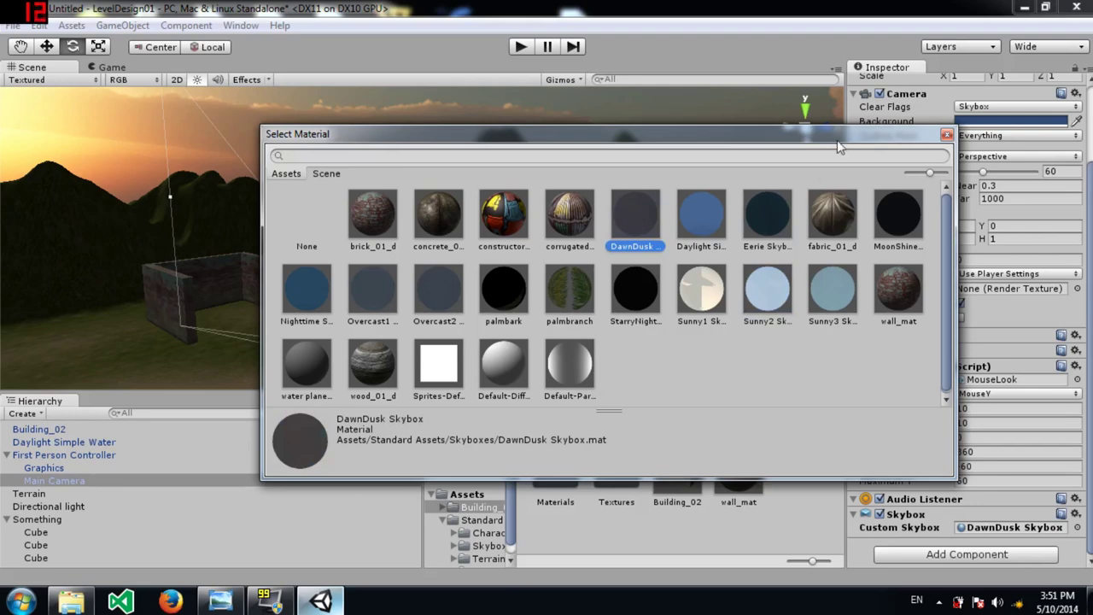
left_click(947, 134)
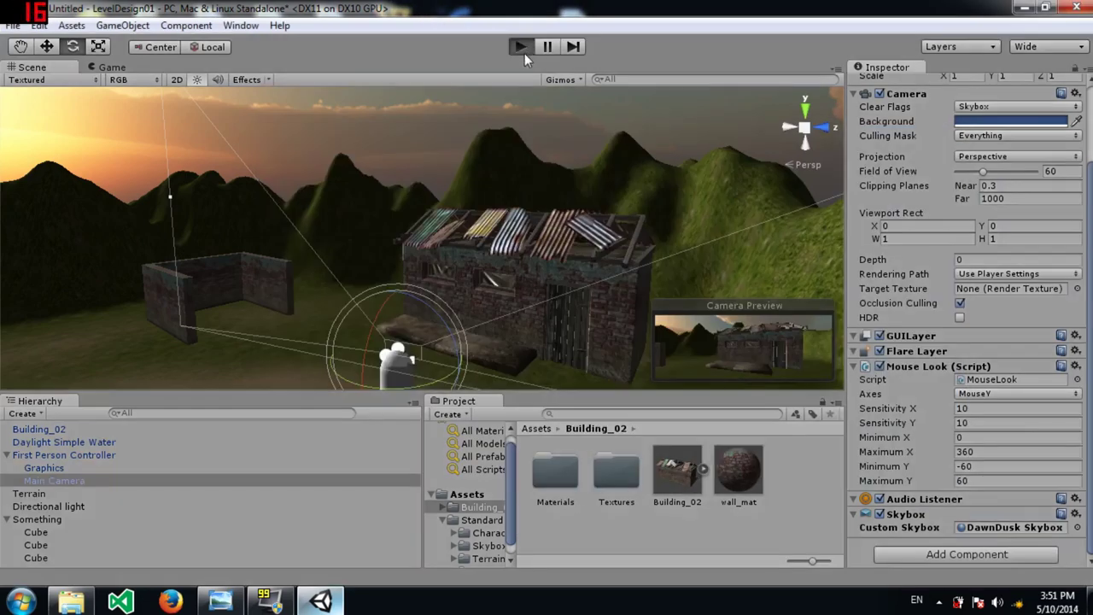
left_click(520, 47)
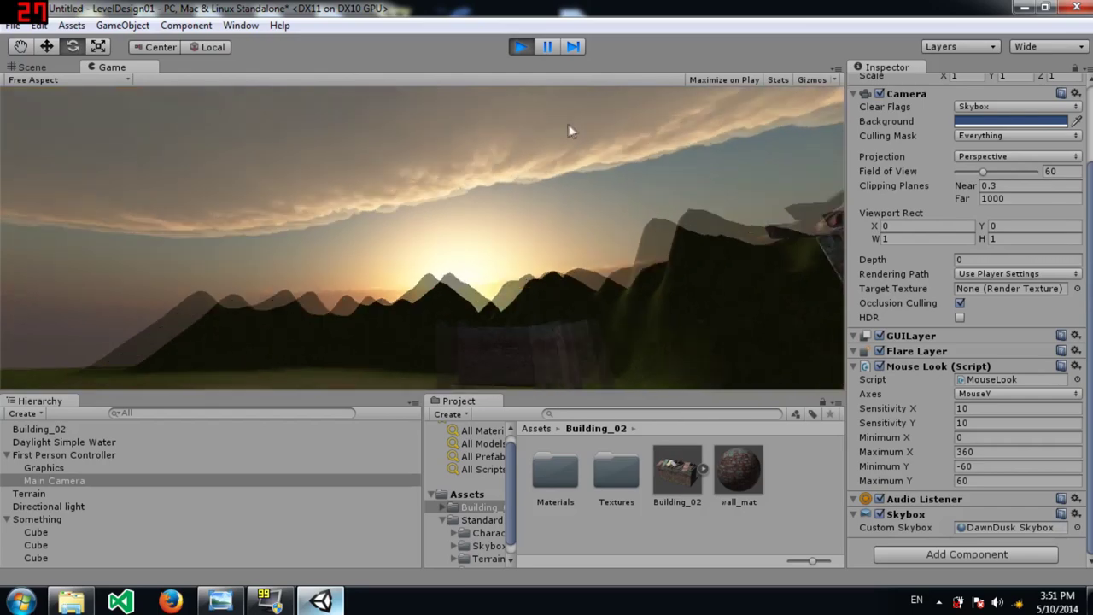
key("s")
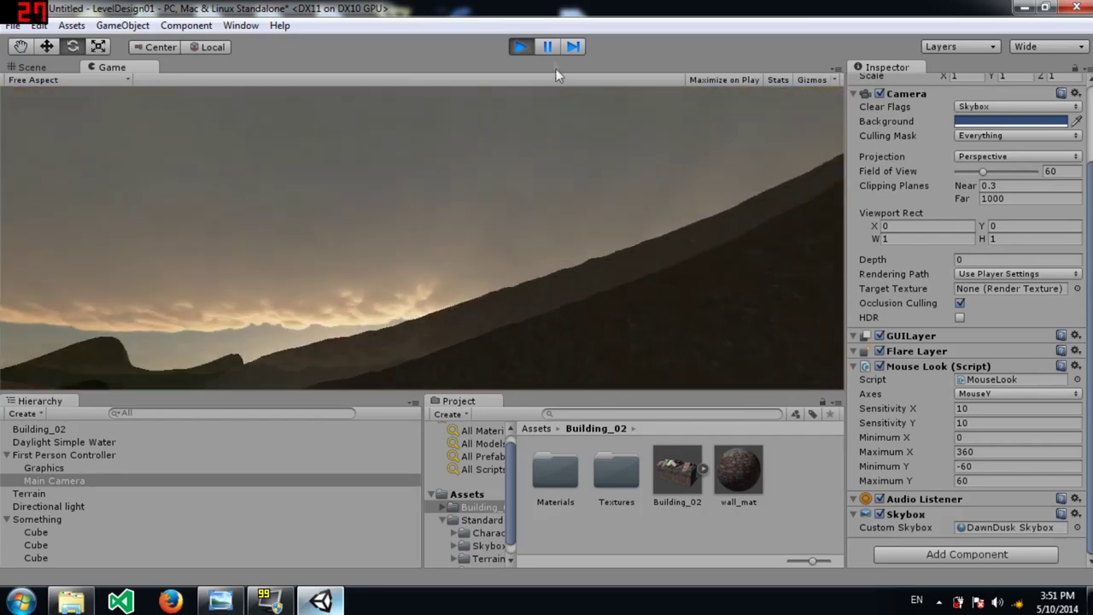
left_click(521, 47)
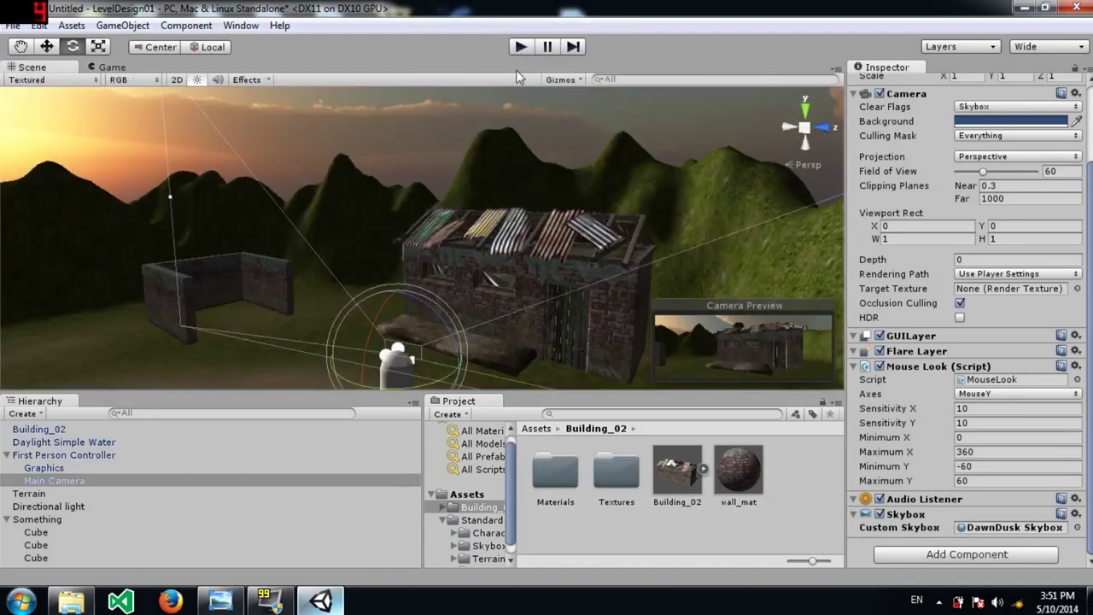
right_click_drag(500, 238, 299, 370)
left_click_drag(298, 370, 522, 202, "alt")
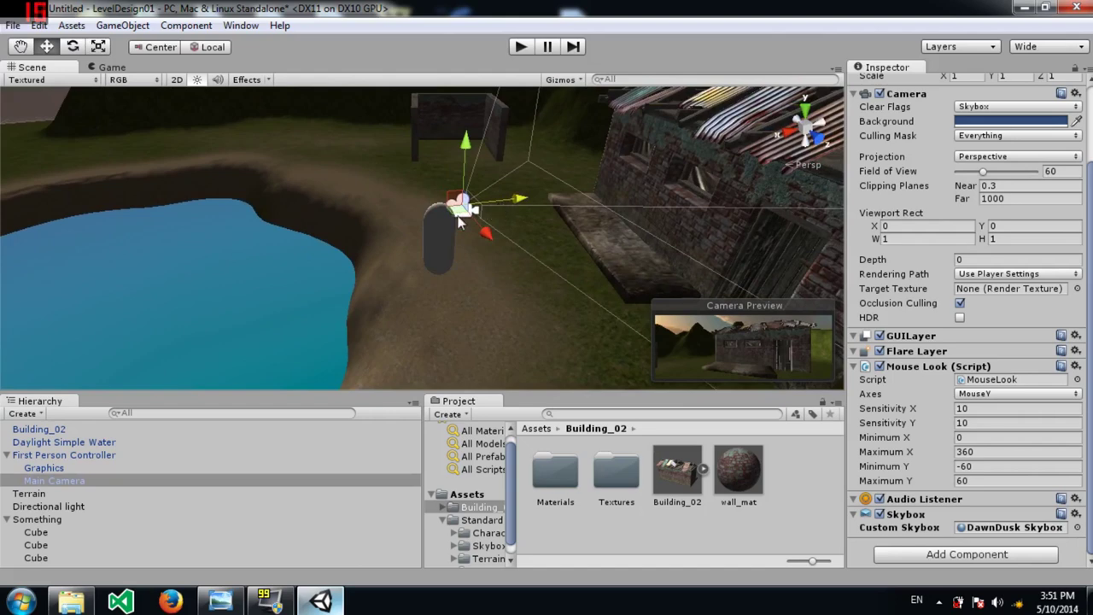
left_click(442, 247)
left_click_drag(500, 234, 532, 230)
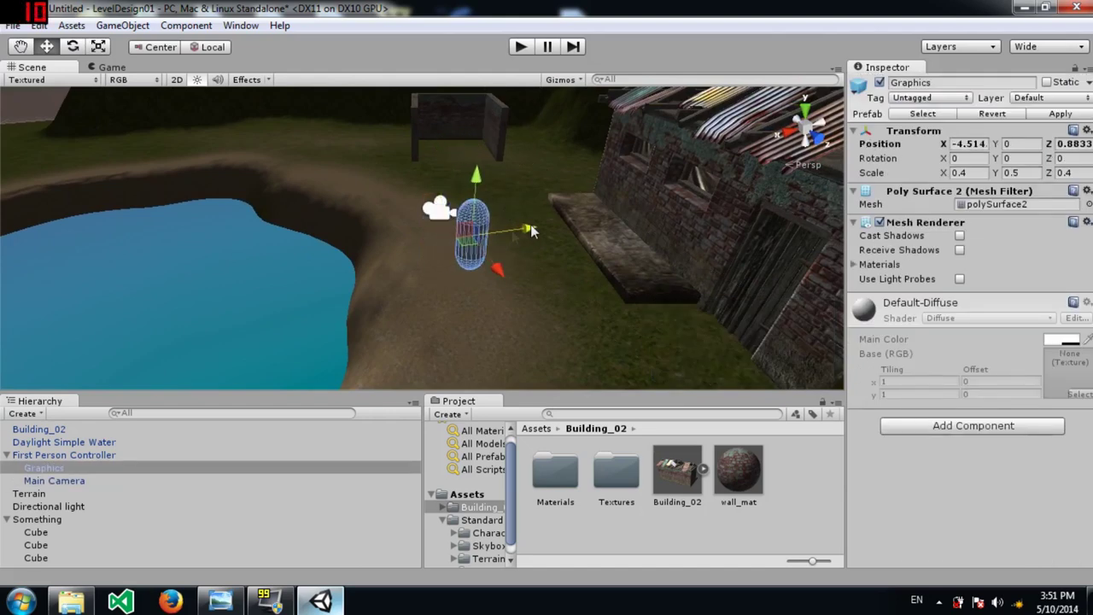
key("ctrl+z")
Move the whole First Person Controller closer to the brick building's stone ledge.
left_click(78, 454)
left_click_drag(498, 239, 563, 225)
Play-test the level by walking the first-person character around the brick building, and end the test.
left_click(520, 47)
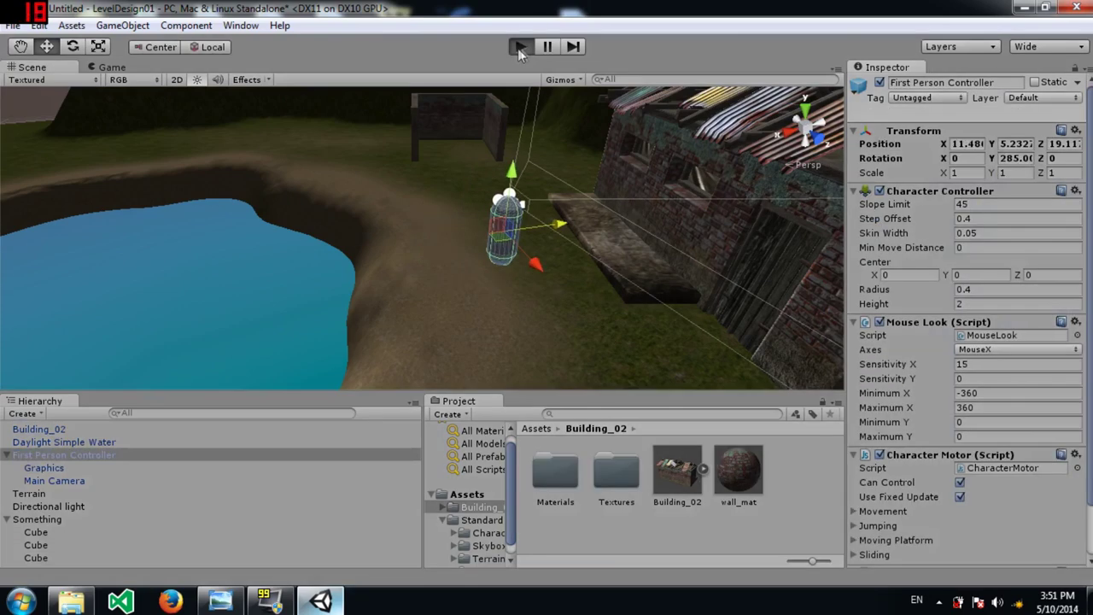
left_click(518, 48)
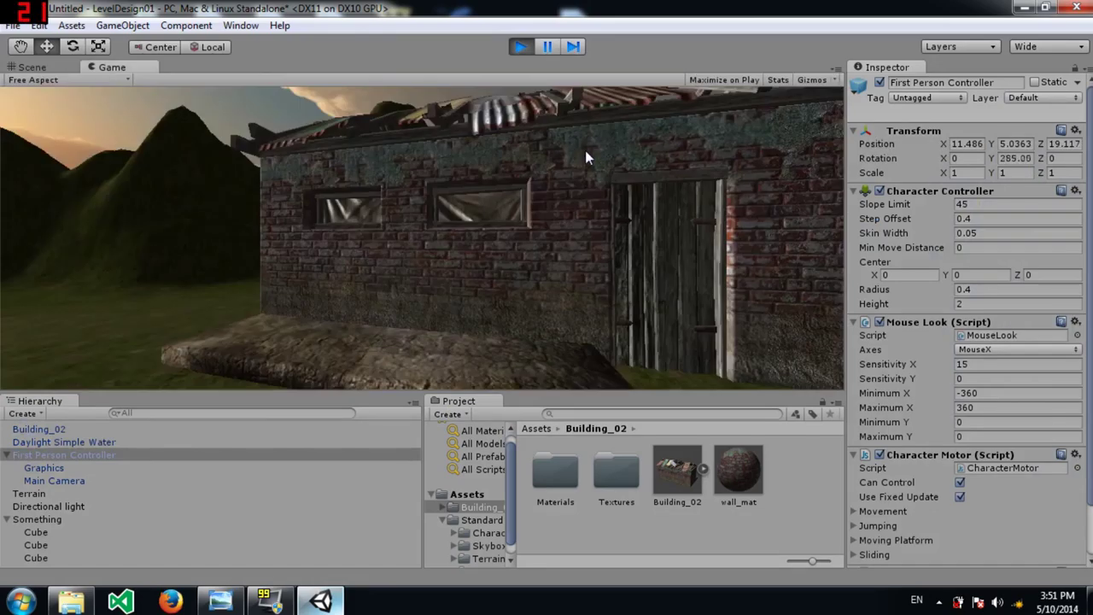
key("w")
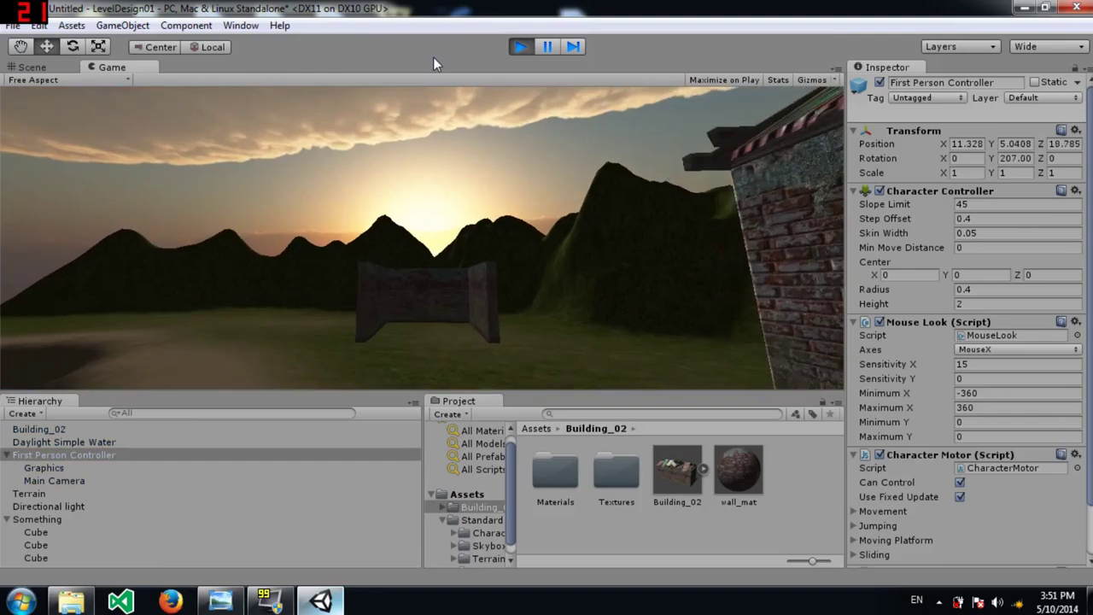
key("d")
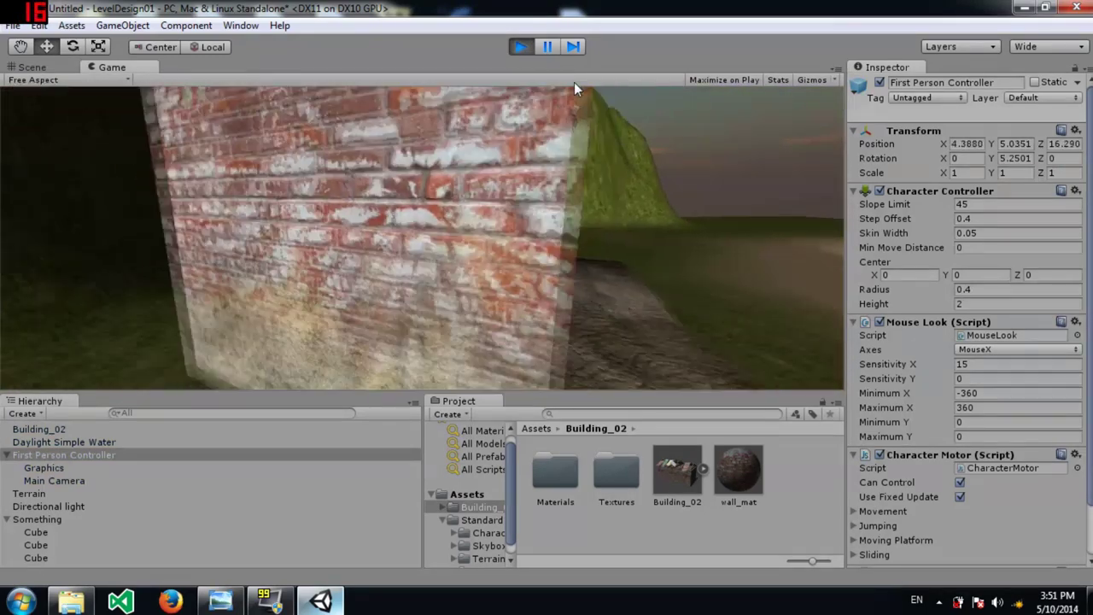
key("w")
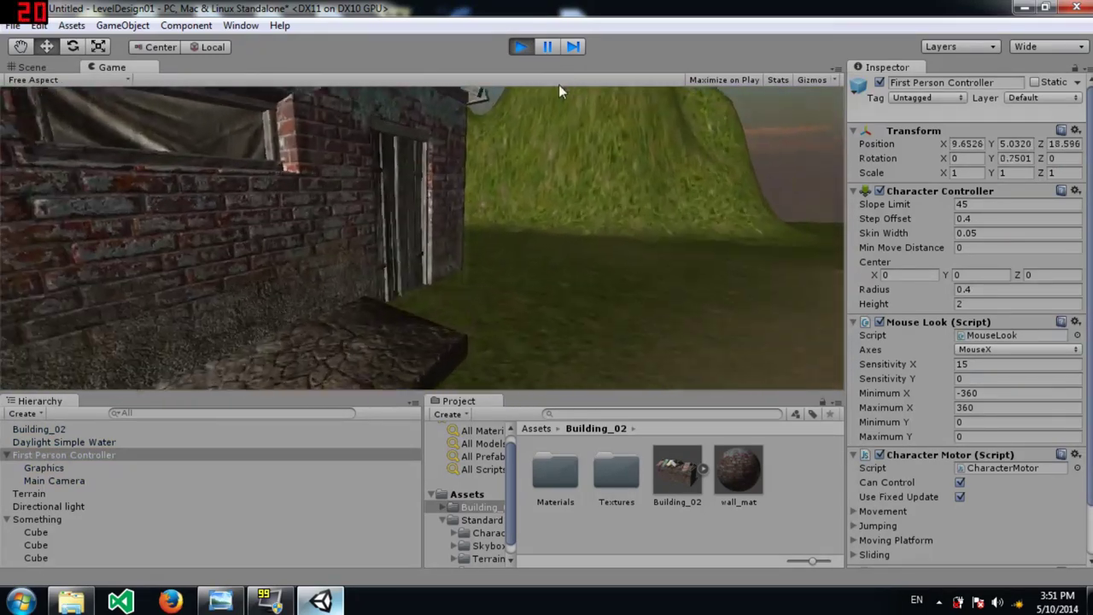
key("s")
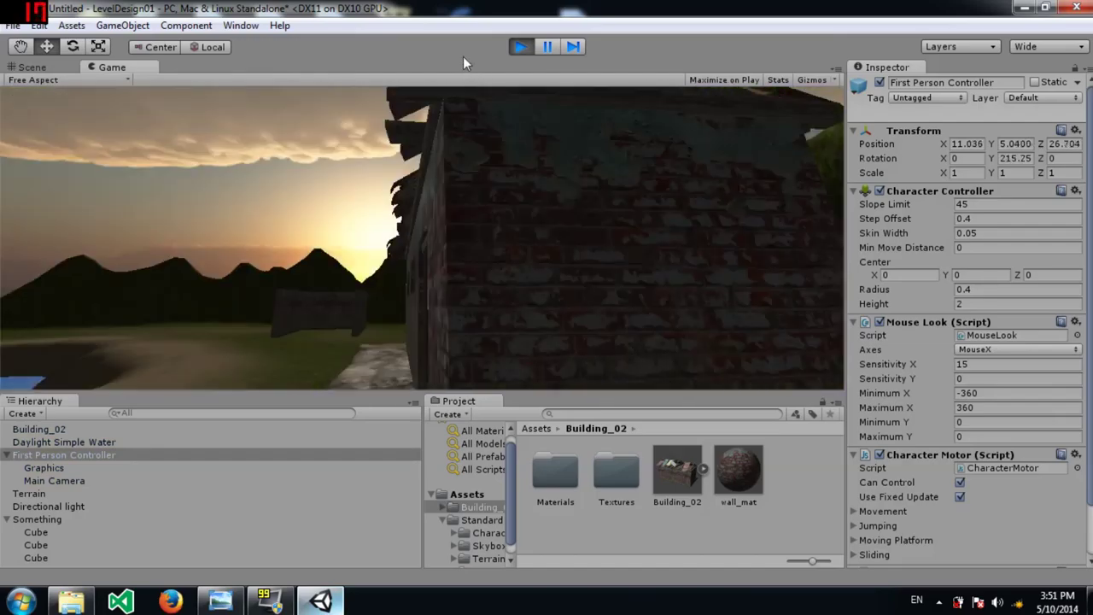
key("a")
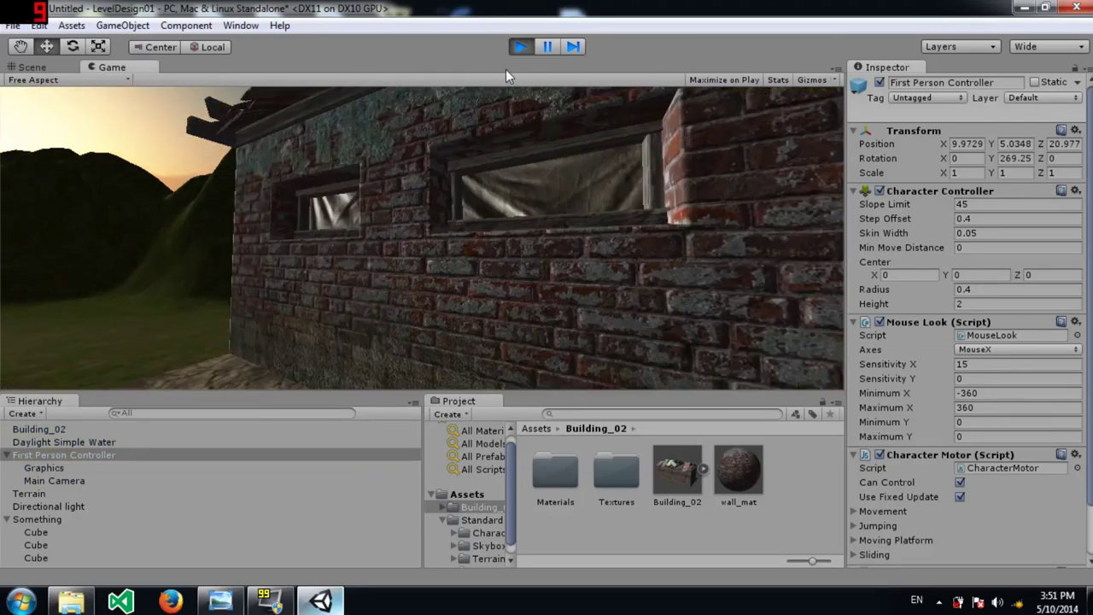
key("a")
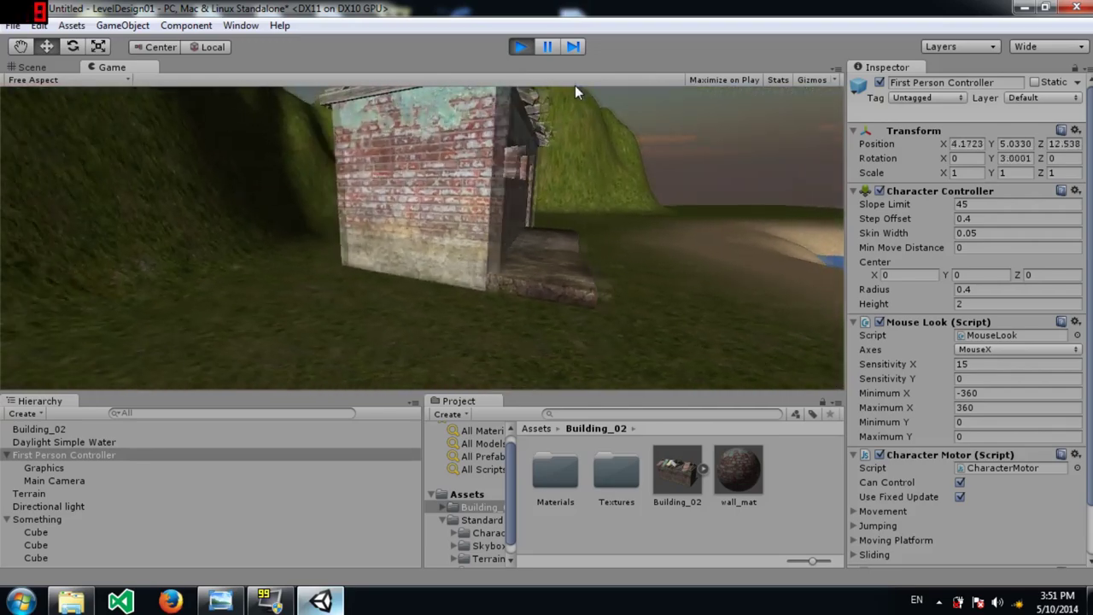
key("w")
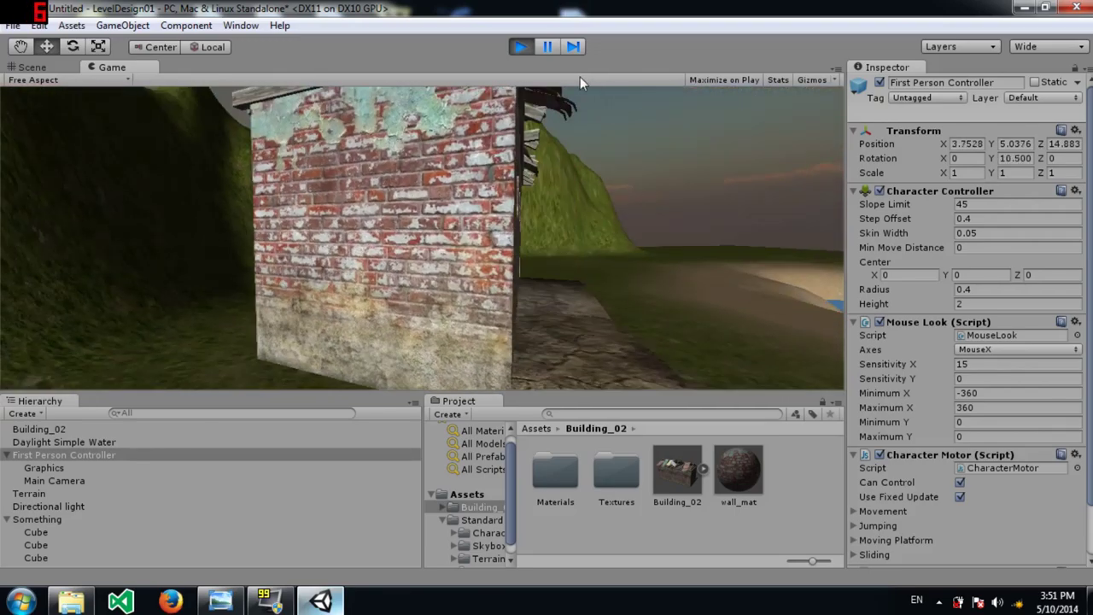
key("d")
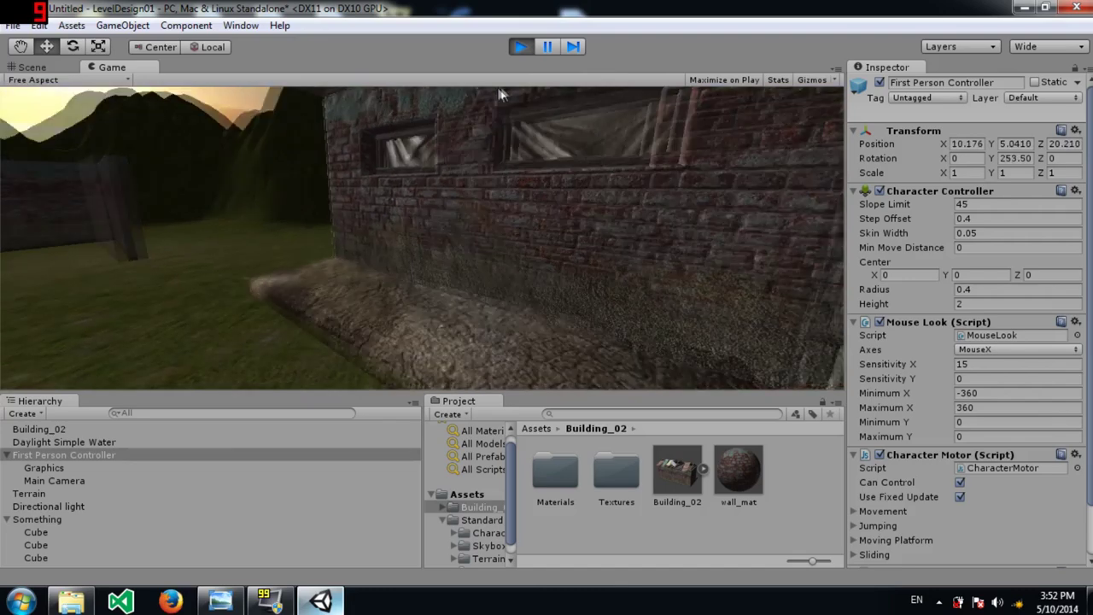
key("s")
key("d")
key("s")
key("s")
left_click(520, 46)
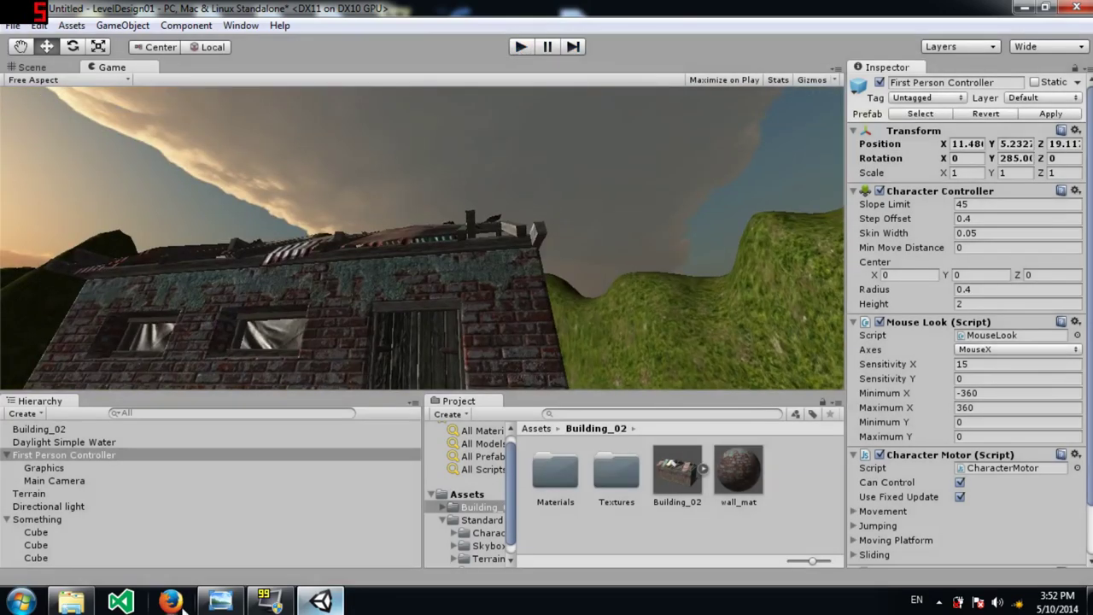
Check the memory use of the running processes in Windows Task Manager and close it.
right_click(459, 609)
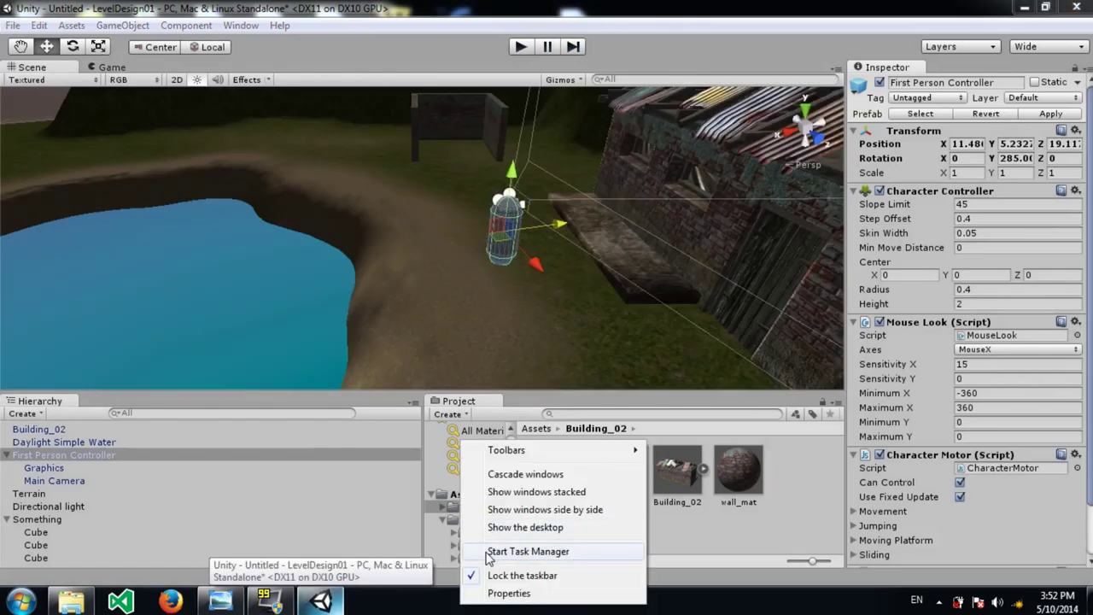
left_click(504, 552)
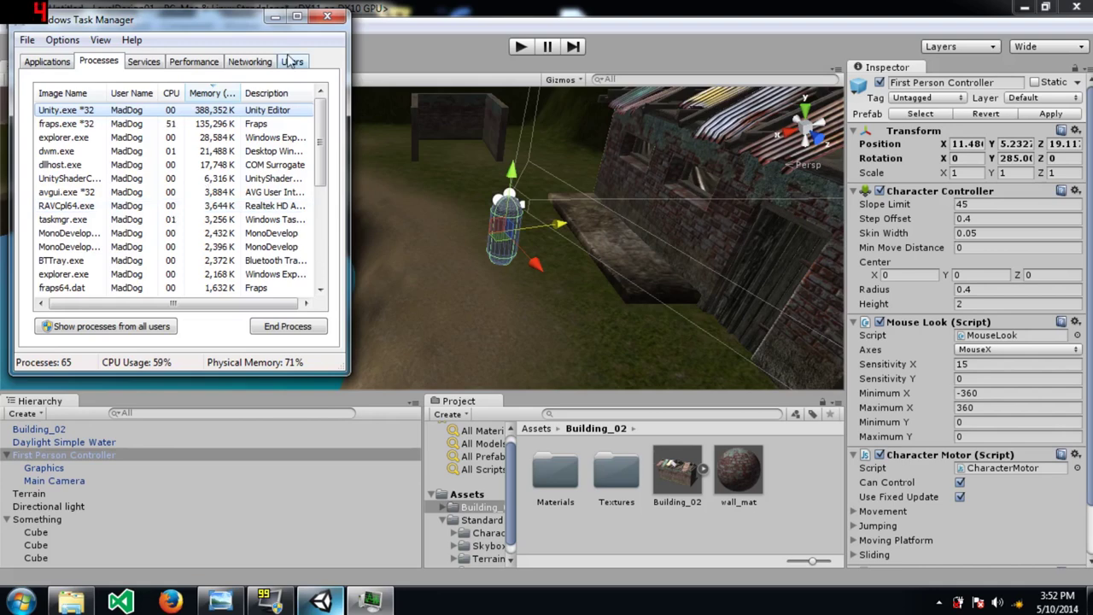
left_click(326, 18)
right_click_drag(307, 115, 351, 79)
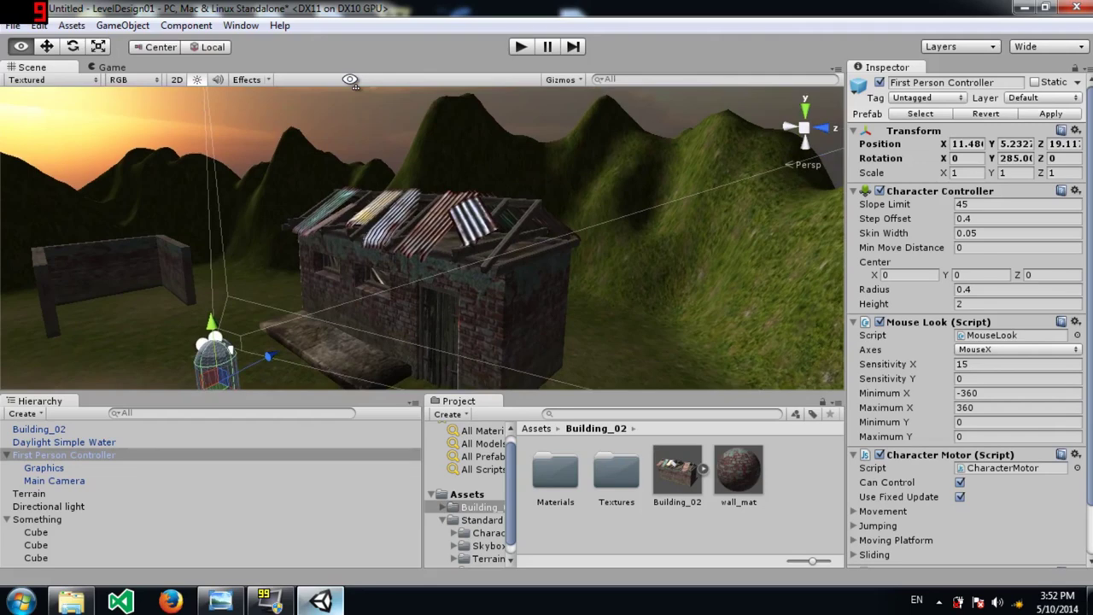
right_click_drag(351, 79, 133, 146)
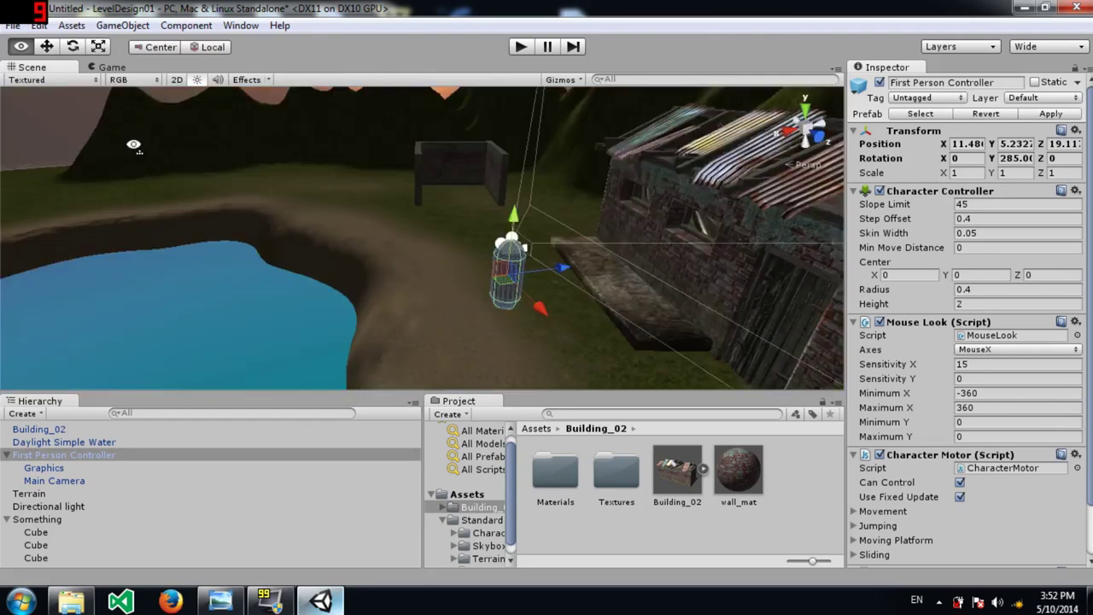
right_click_drag(133, 145, 89, 207)
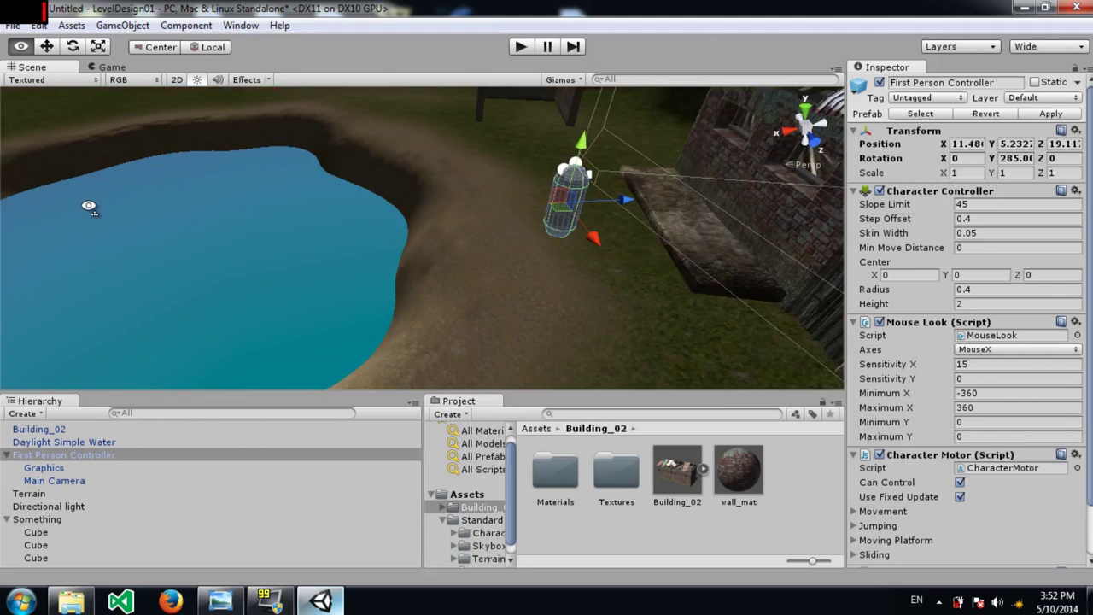
right_click_drag(89, 207, 264, 155)
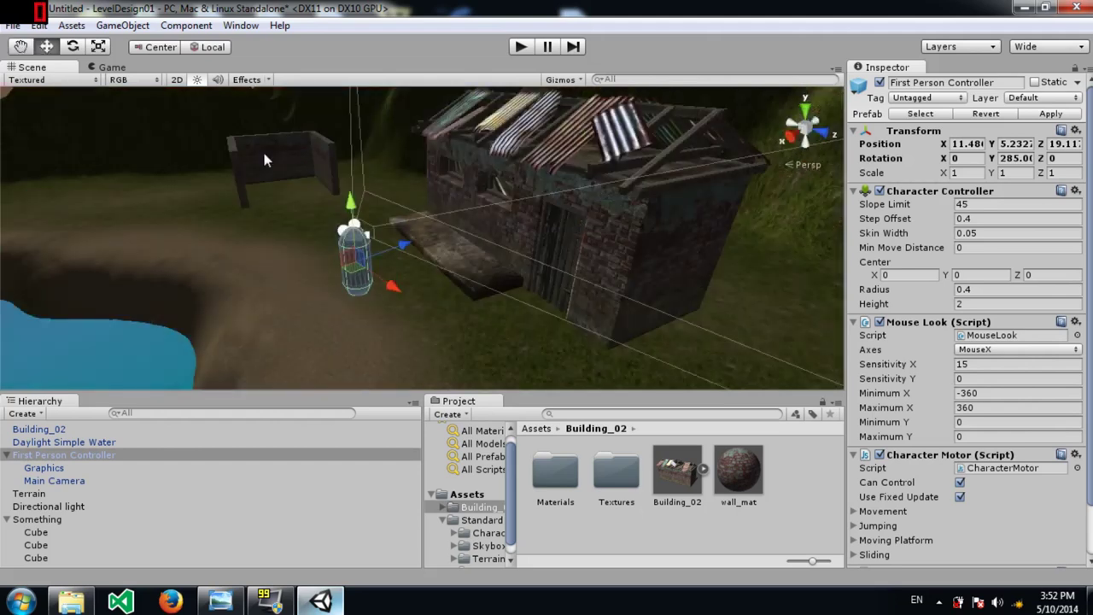
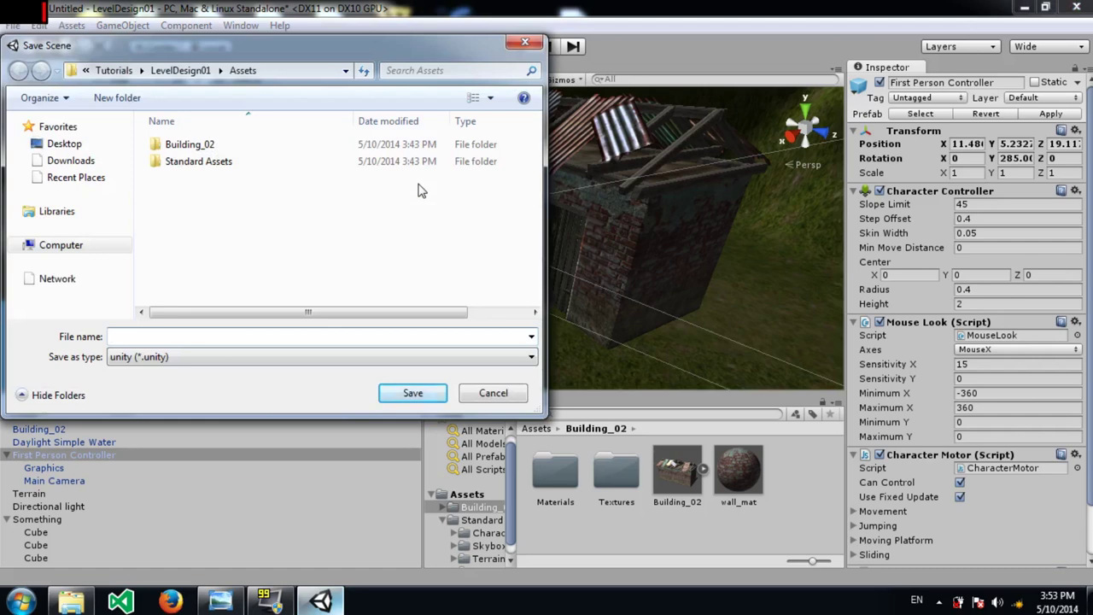
Save the scene as level01 in the project's Assets folder.
type("level")
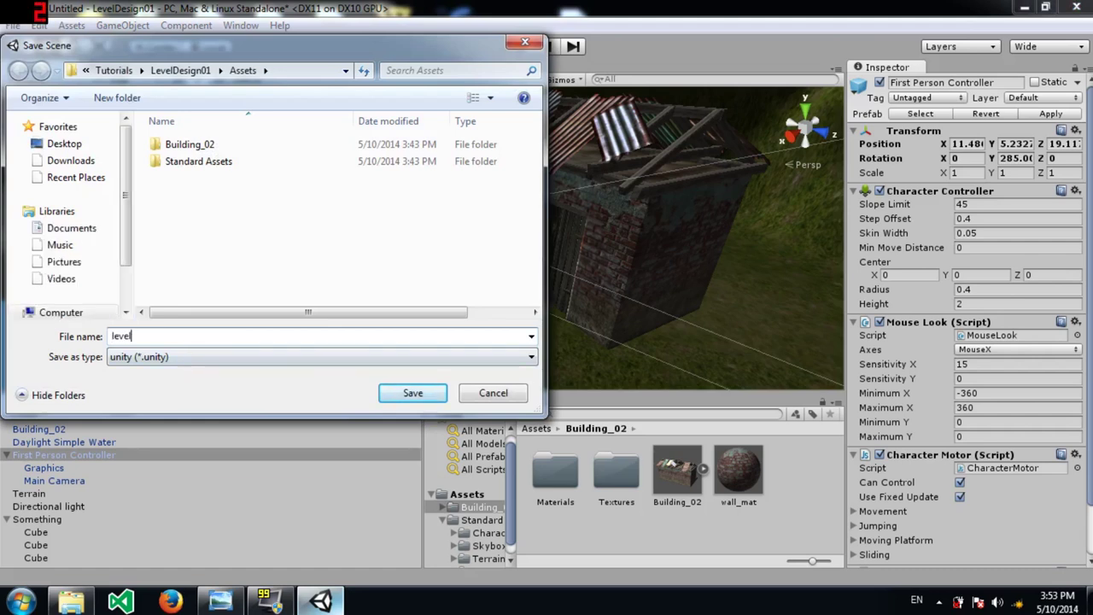
type("01")
left_click(413, 391)
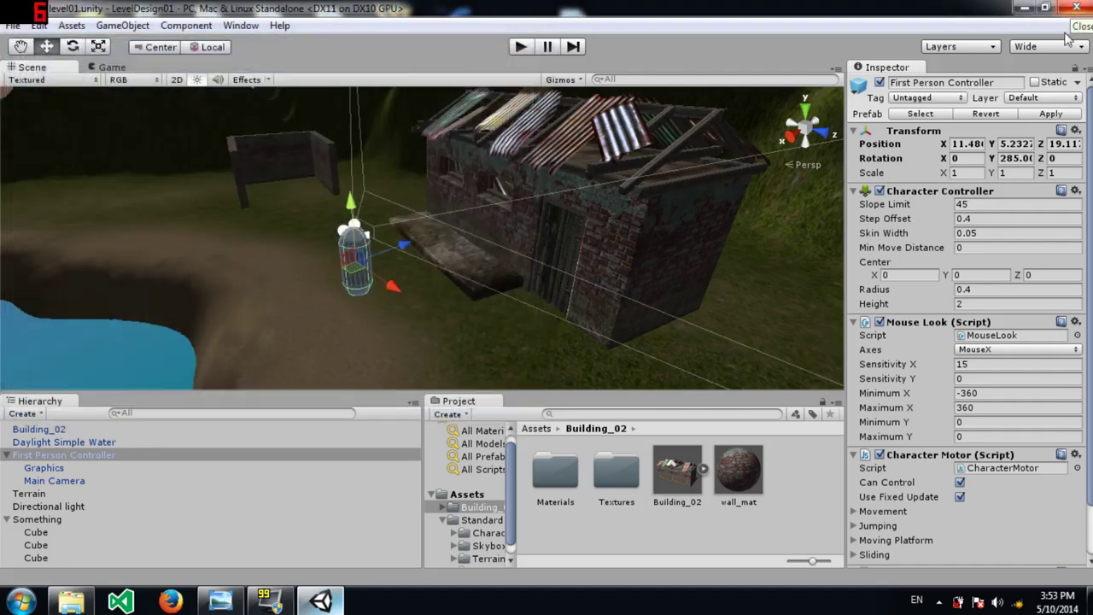
Close the Unity editor, relaunch Unity from the desktop and dismiss its welcome window.
left_click(1075, 8)
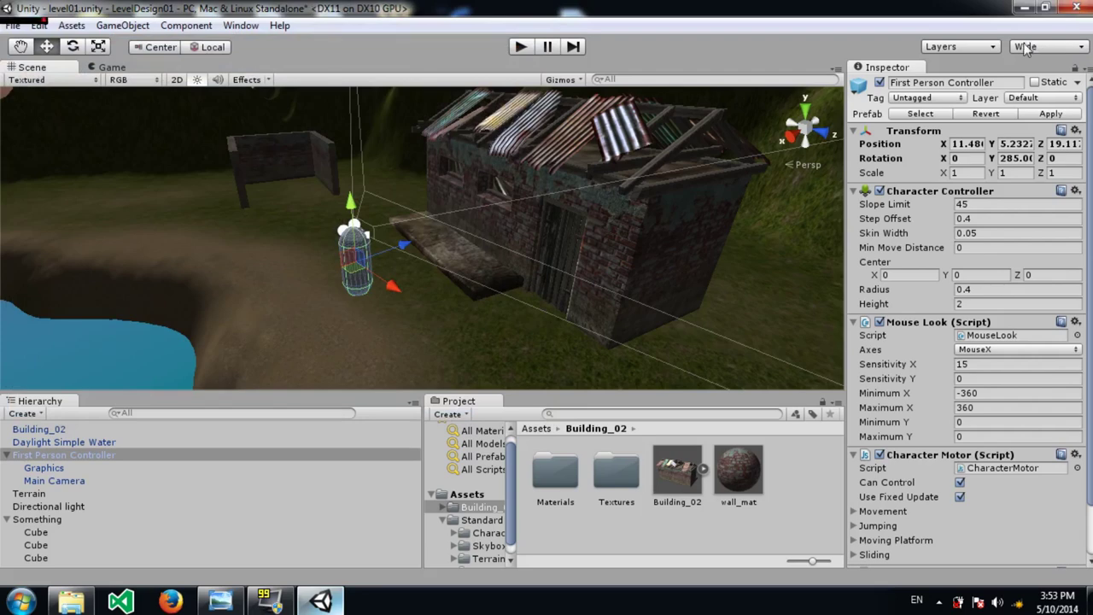
left_click(1075, 9)
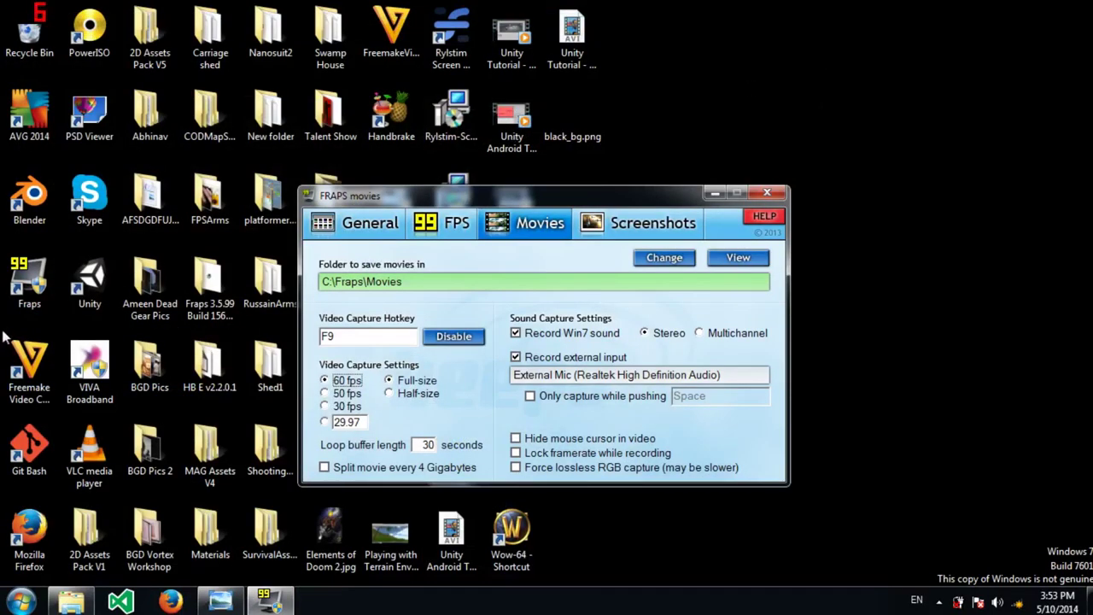
left_click(88, 277)
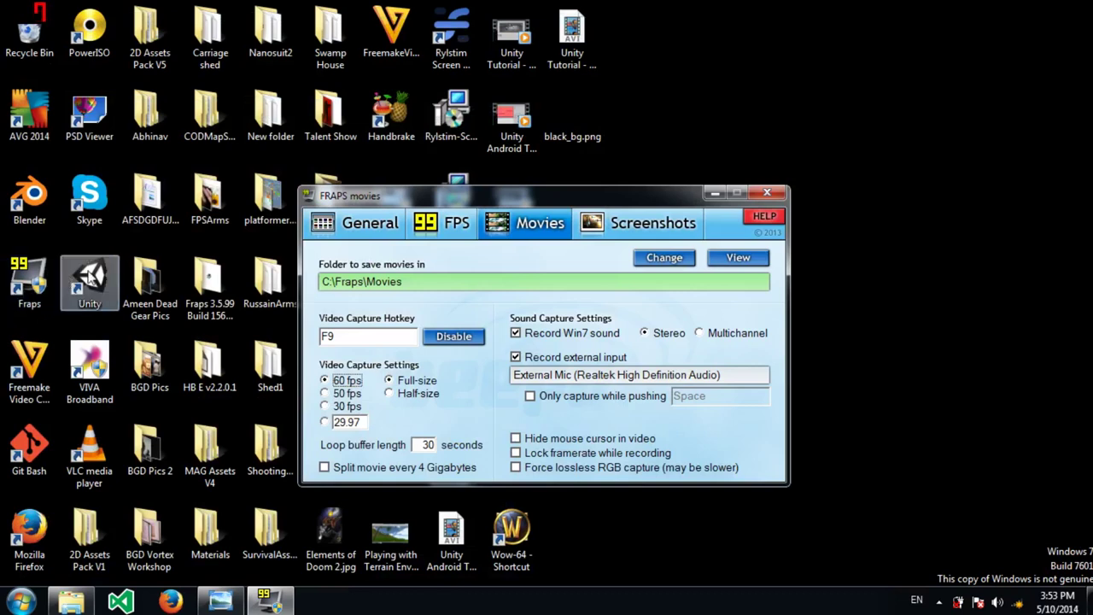
left_click(88, 277)
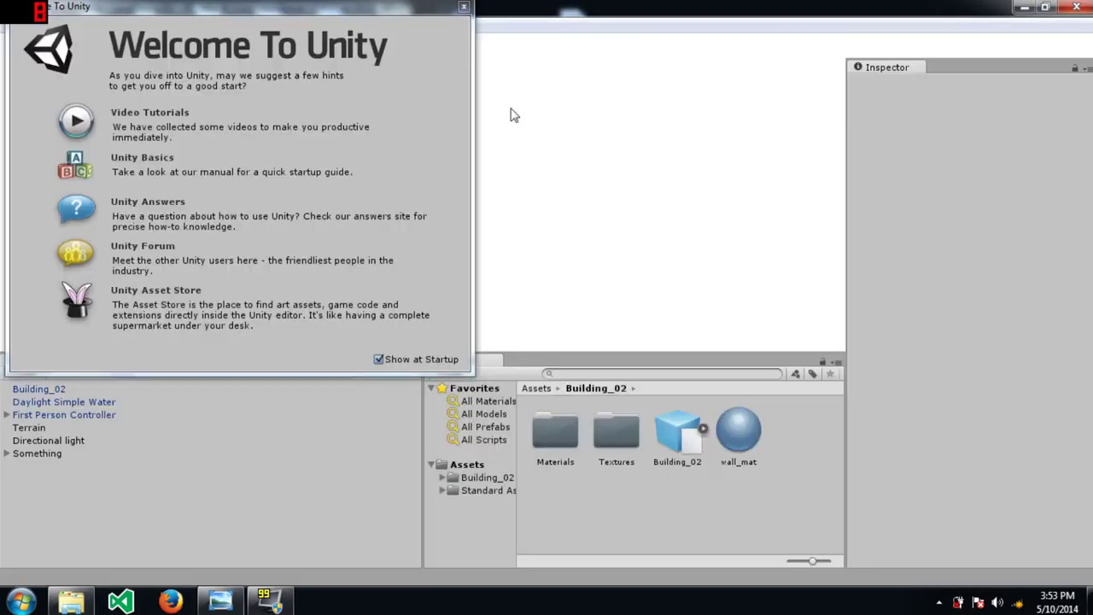
left_click(464, 8)
Examine the reopened level01 scene from several angles, including the building, the wall enclosure, the terrain and the sky.
left_click_drag(396, 188, 202, 94, "alt")
right_click_drag(202, 92, 640, 130)
key("w")
left_click_drag(641, 131, 825, 75, "alt")
key("w")
right_click_drag(825, 75, 367, 144)
key("d")
key("s")
left_click_drag(368, 143, 446, 183, "alt")
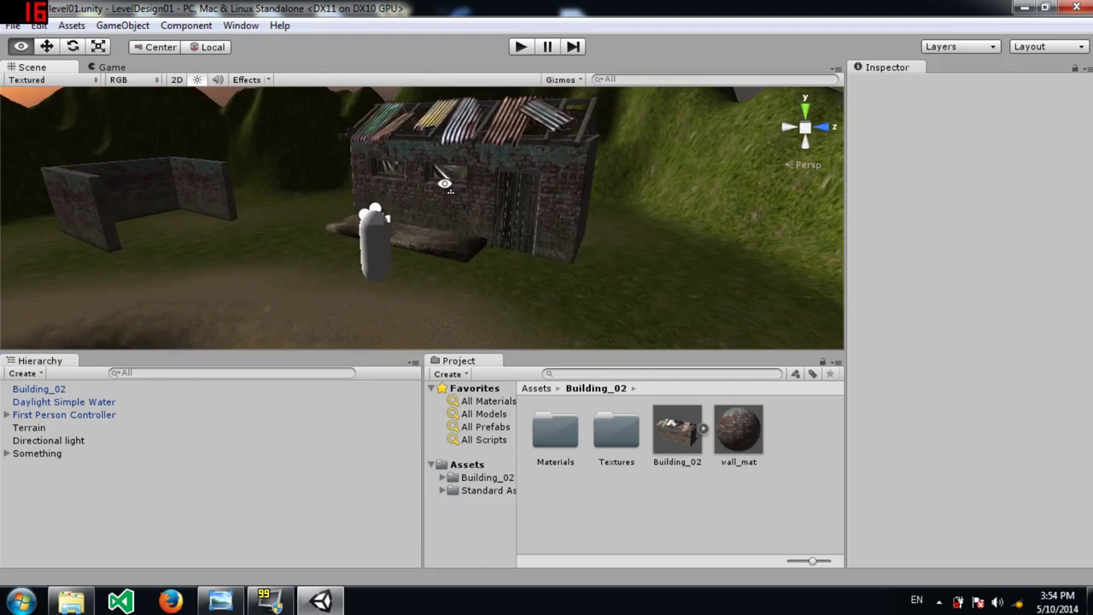
left_click_drag(543, 205, 511, 203, "alt")
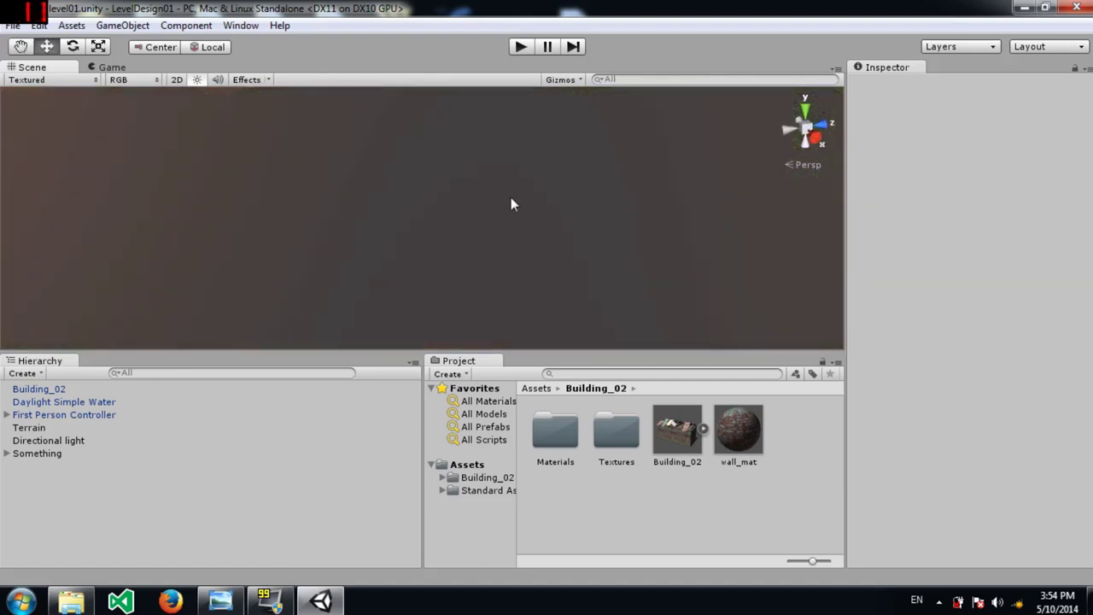
left_click_drag(438, 190, 569, 242, "alt")
right_click_drag(412, 379, 428, 102)
left_click_drag(427, 99, 407, 534, "alt")
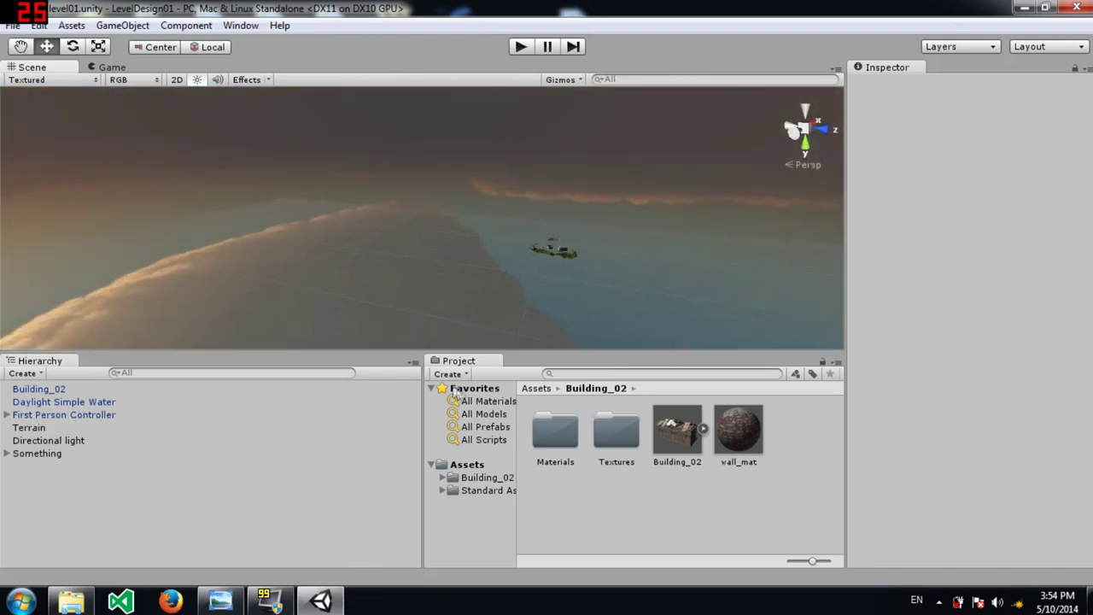
left_click_drag(399, 184, 462, 521, "alt")
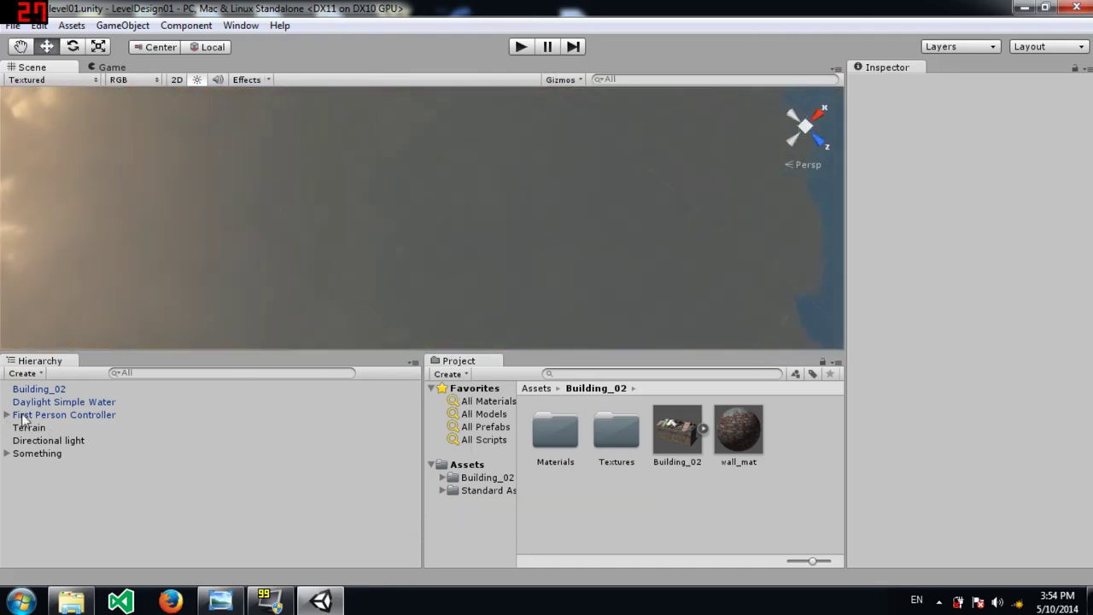
Restart the Unity editor from the desktop shortcut and close the welcome window.
left_click(69, 413)
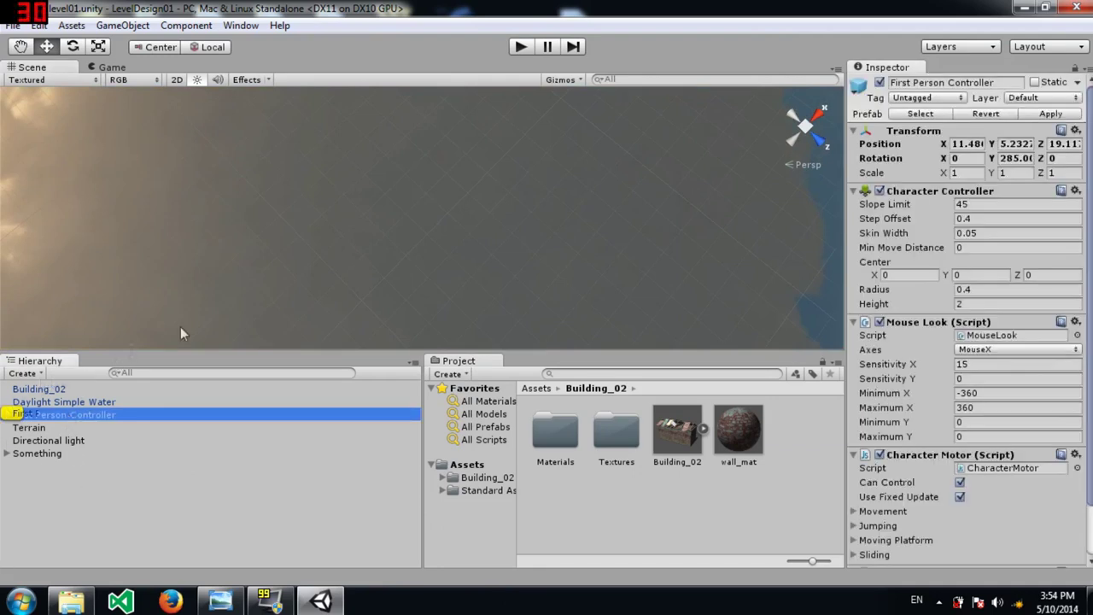
left_click_drag(271, 239, 464, 595, "alt")
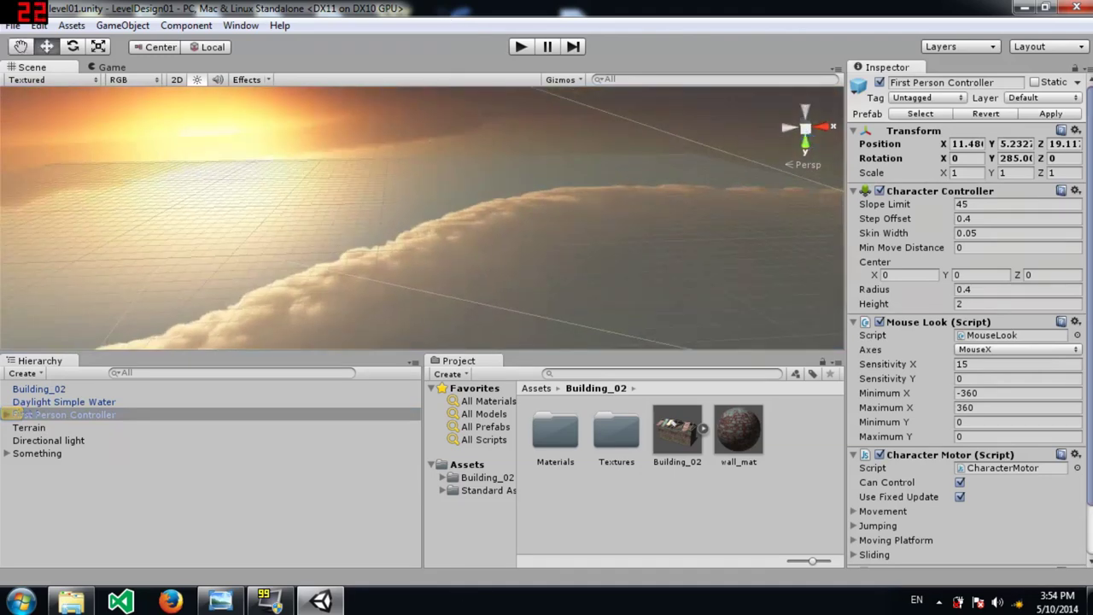
left_click(1078, 8)
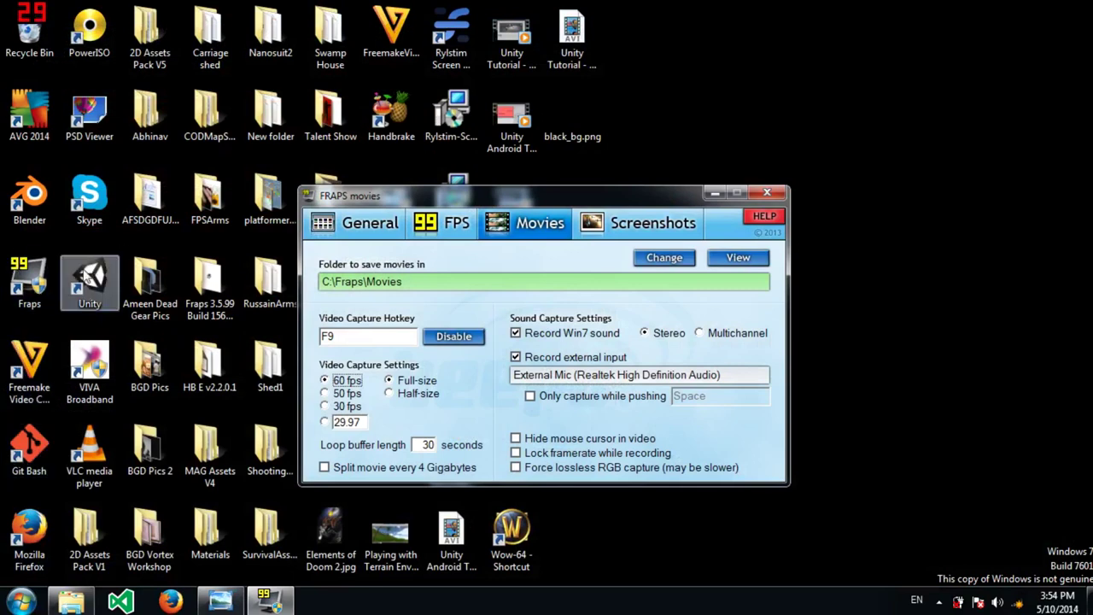
double_click(87, 279)
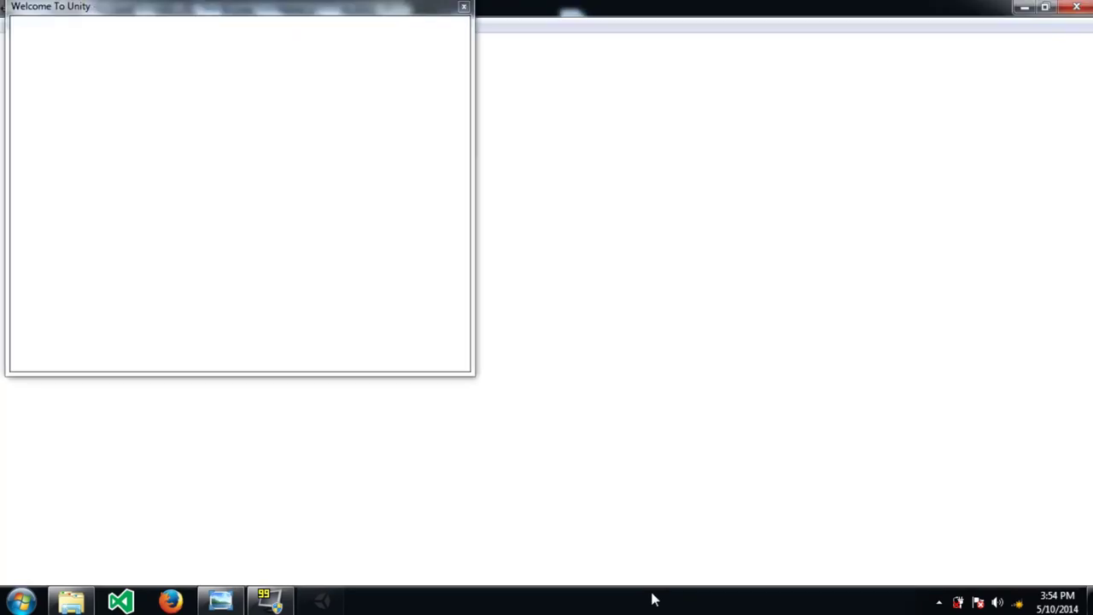
left_click(464, 6)
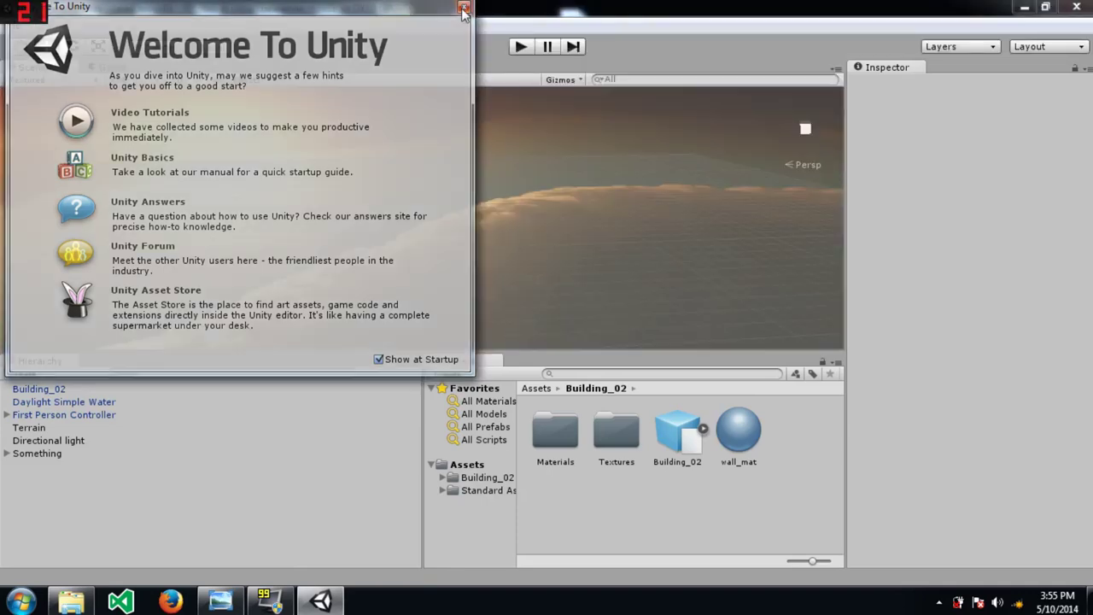
Examine the reloaded scene's sky and surroundings from several viewing angles.
right_click_drag(348, 195, 528, 217)
left_click_drag(527, 217, 586, 315, "alt")
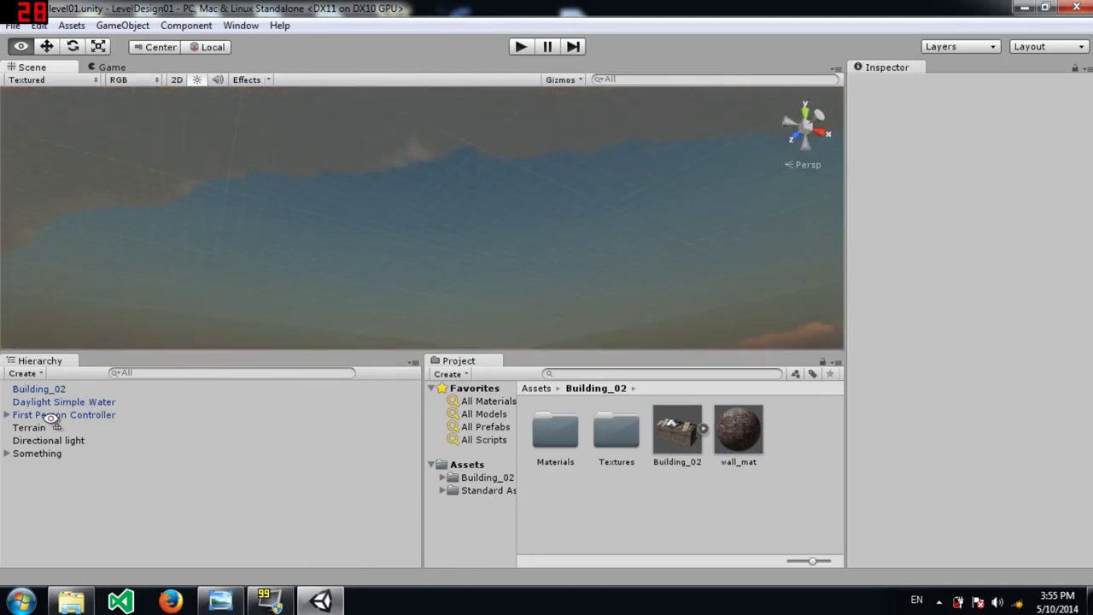
left_click_drag(51, 419, 246, 126, "alt")
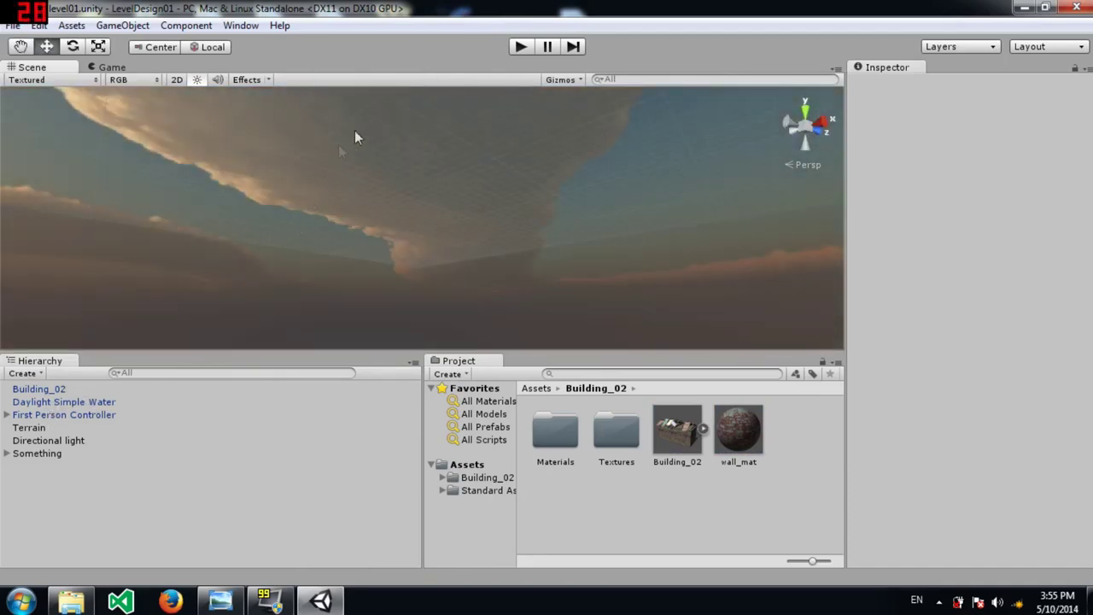
left_click_drag(395, 270, 310, 404, "alt")
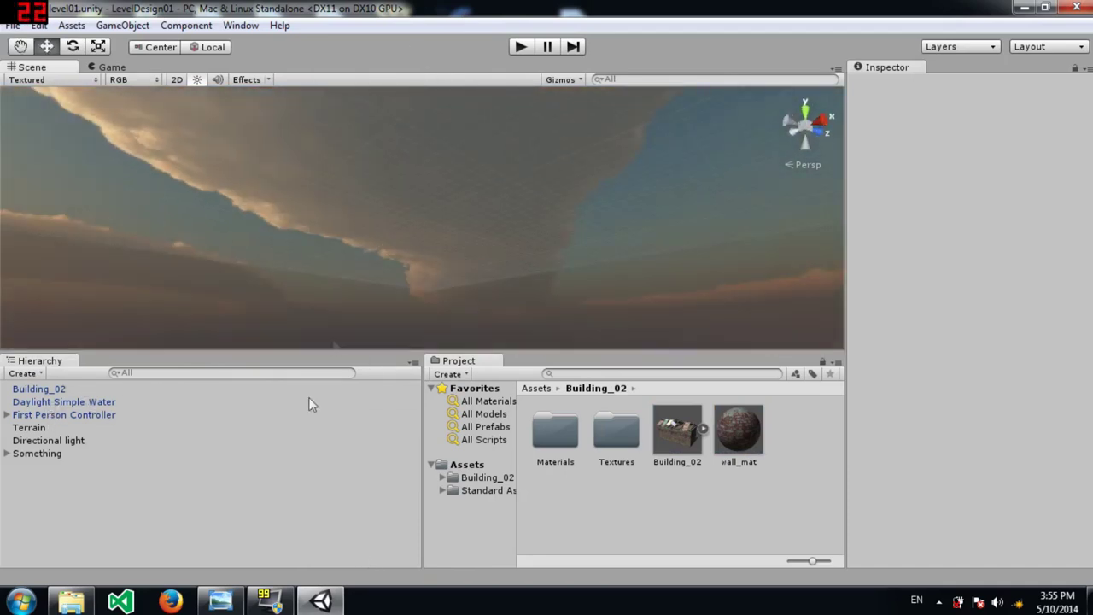
left_click_drag(264, 233, 976, 169, "alt")
left_click_drag(395, 233, 448, 188, "alt")
left_click_drag(365, 187, 479, 216, "alt")
Rotate the directional light to about X 4.95, Y 13.64, Z 23.75.
left_click(46, 443)
right_click_drag(204, 236, 126, 123)
left_click_drag(124, 122, 122, 112, "alt")
key("e")
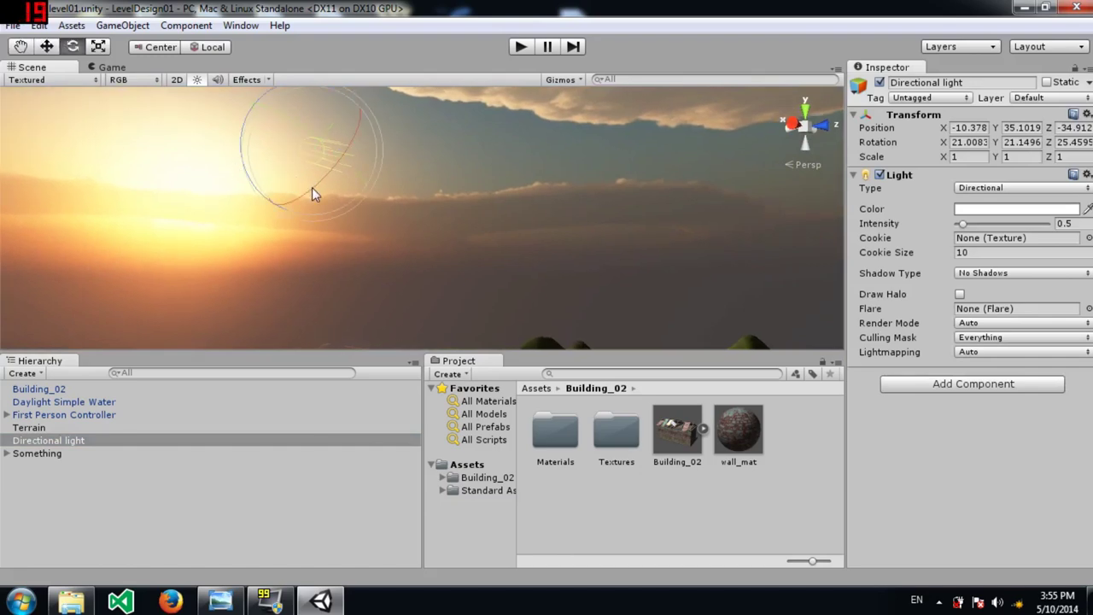
left_click_drag(341, 208, 589, 414, "alt")
scroll(590, 414, "down", 2, "alt")
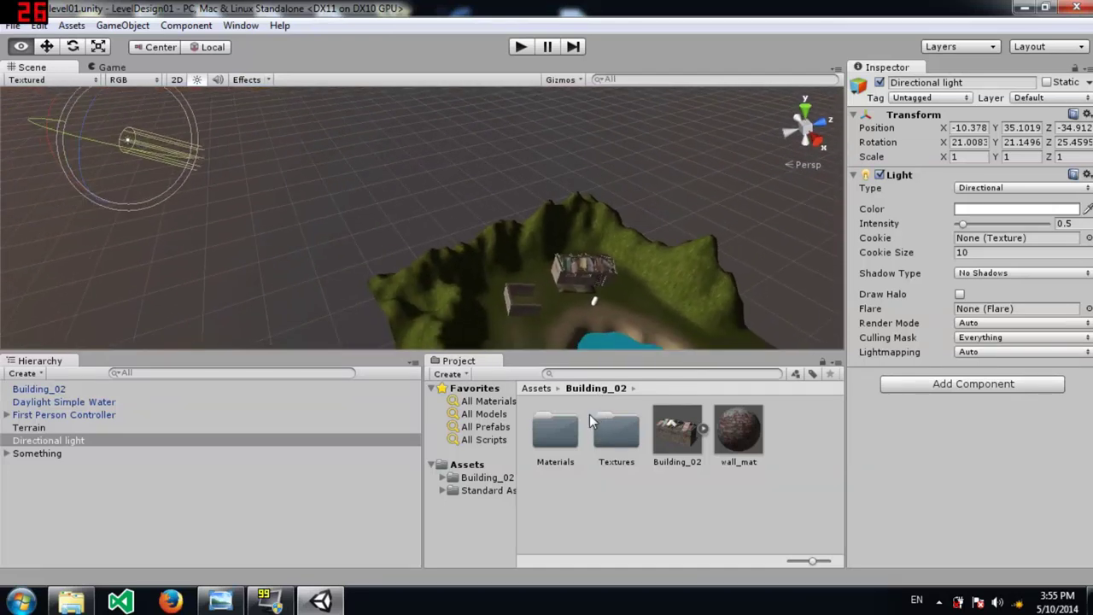
right_click_drag(314, 186, 234, 160)
left_click_drag(254, 113, 264, 69)
Play-test the level, walking around the brick building to check its lighting, and stop the game.
right_click_drag(444, 149, 528, 197)
key("w")
left_click_drag(528, 197, 493, 181, "alt")
left_click(522, 47)
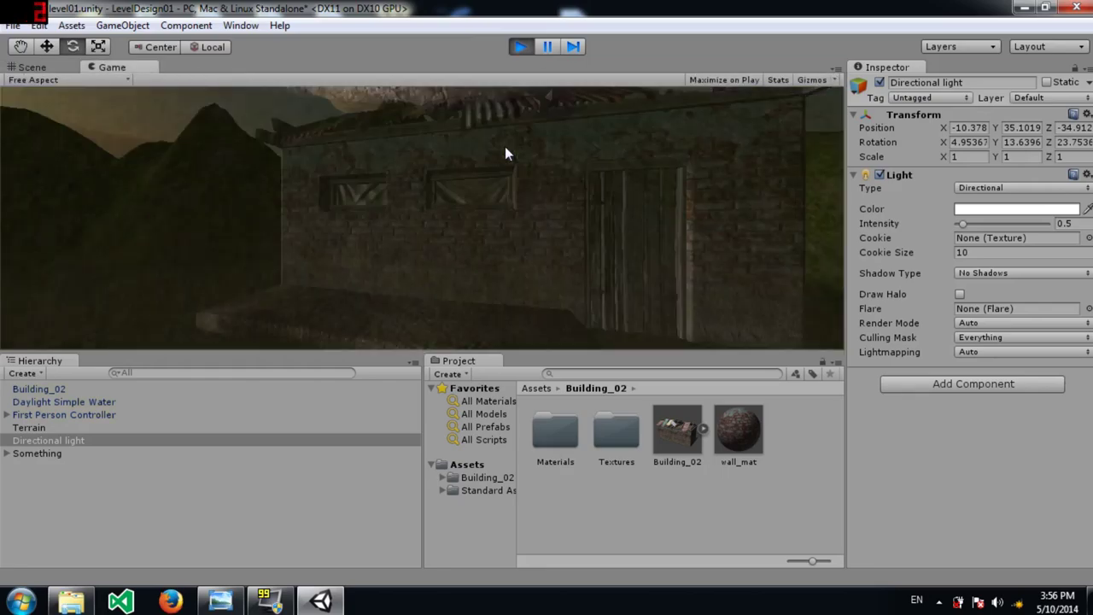
key("w")
key("d")
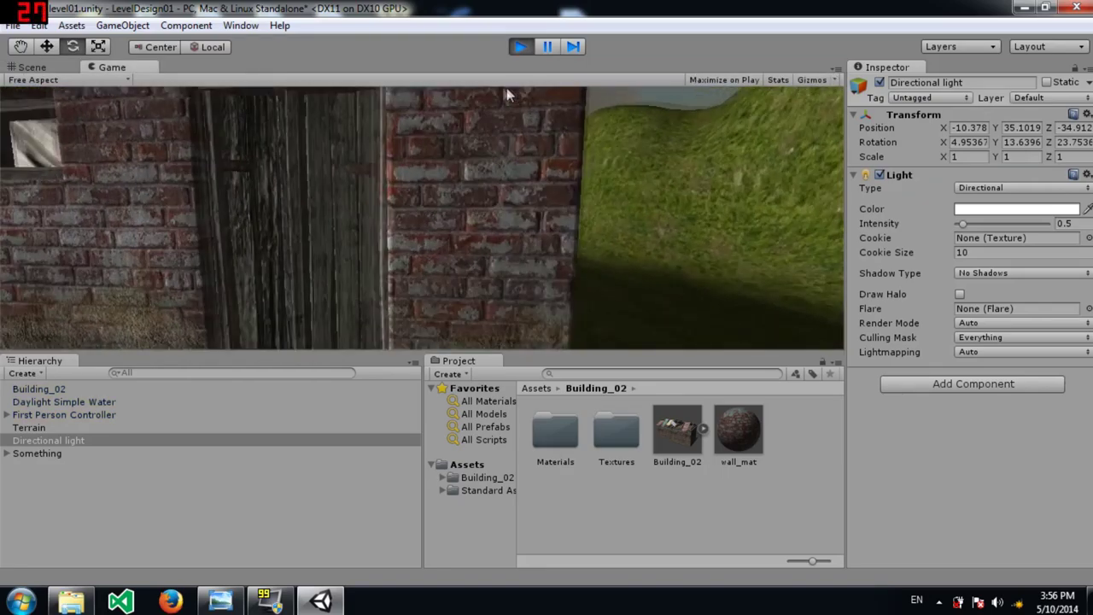
key("s")
key("w")
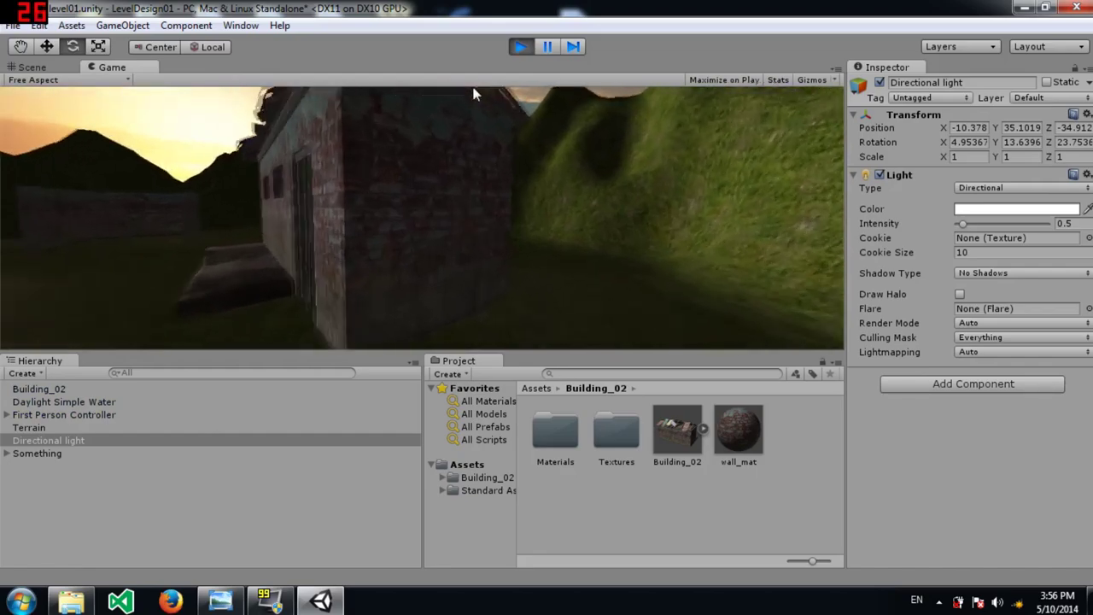
key("s")
key("a")
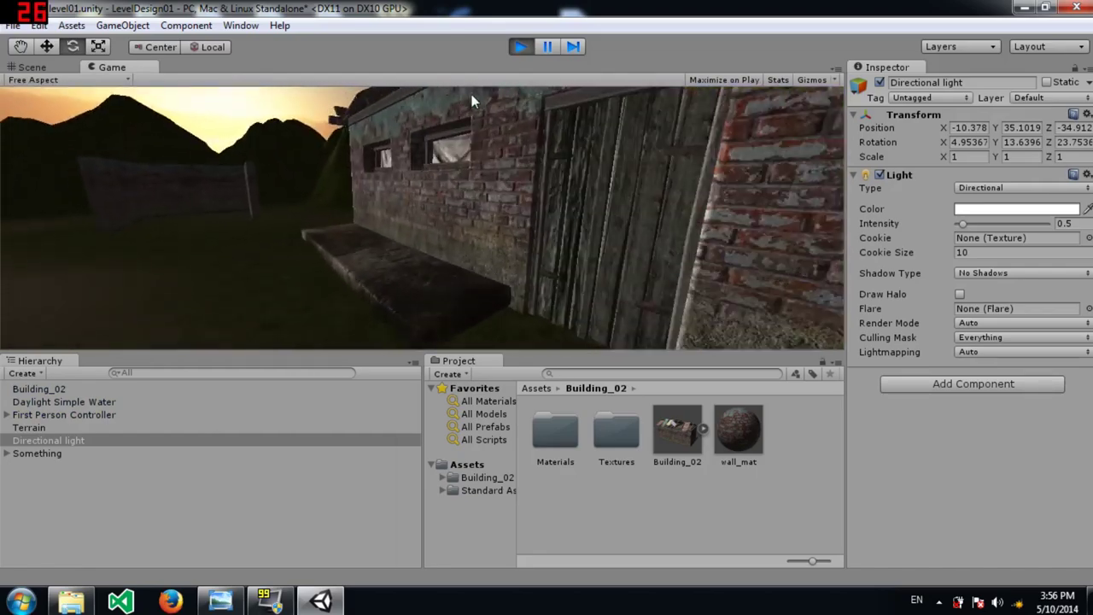
key("a")
key("s")
key("d")
key("w")
key("d")
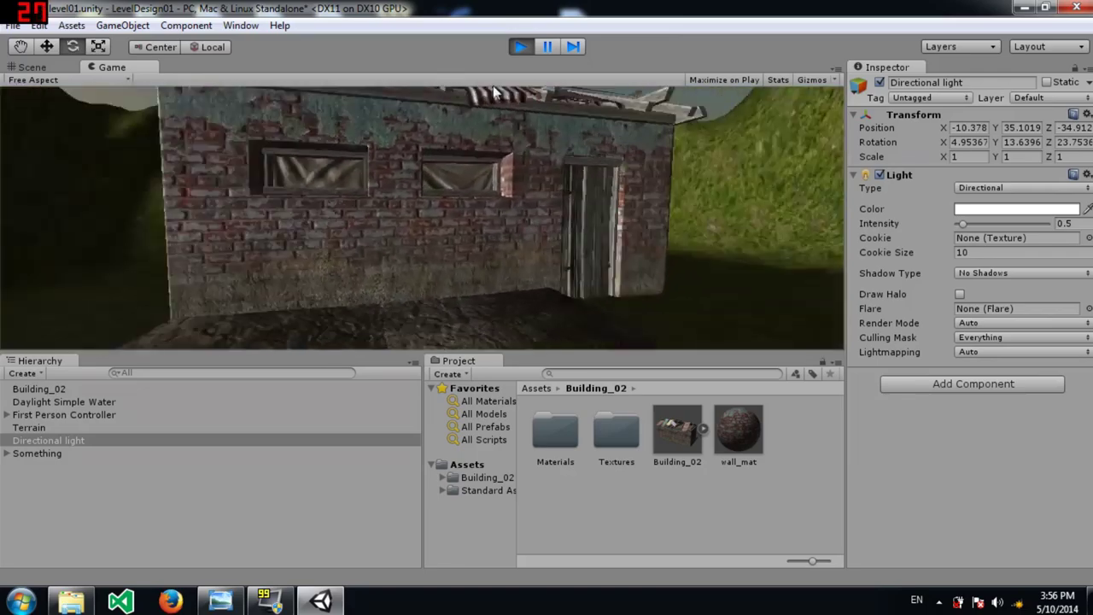
key("s")
key("s")
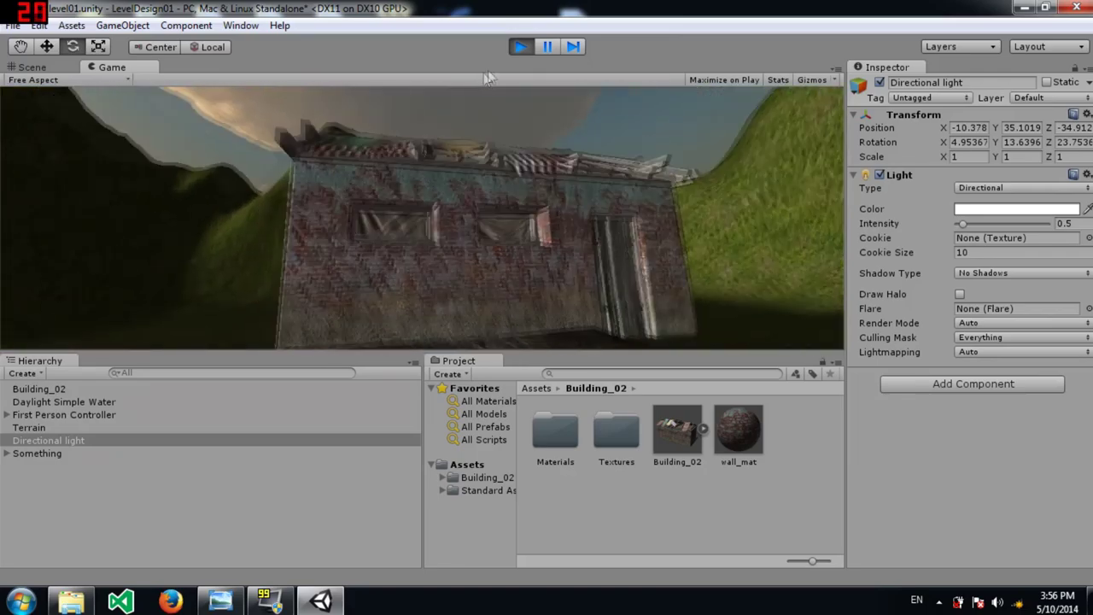
left_click(514, 46)
left_click(515, 46)
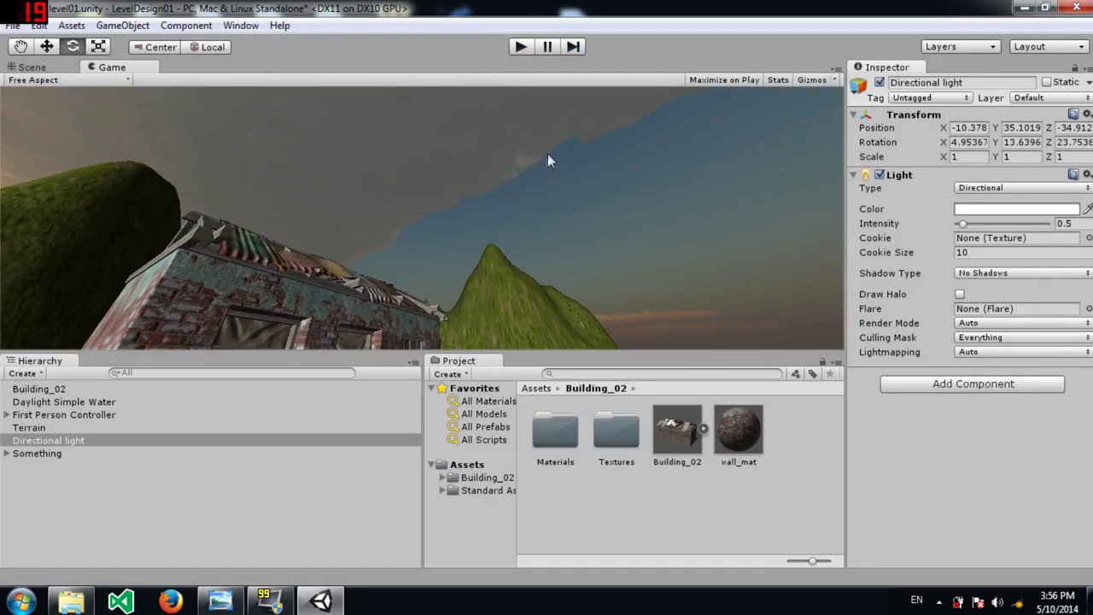
Return to the scene view, move close to the brick building and create a point light there.
key("ctrl+1")
right_click_drag(566, 176, 573, 89)
key("w")
key("s")
left_click(123, 26)
mouse_move(191, 81)
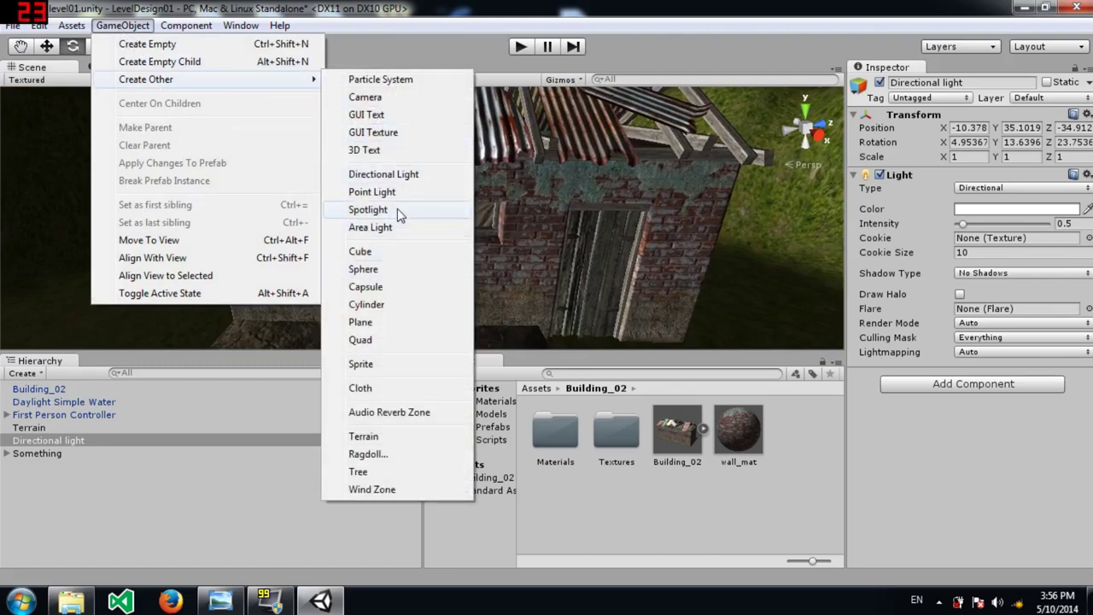
left_click(373, 192)
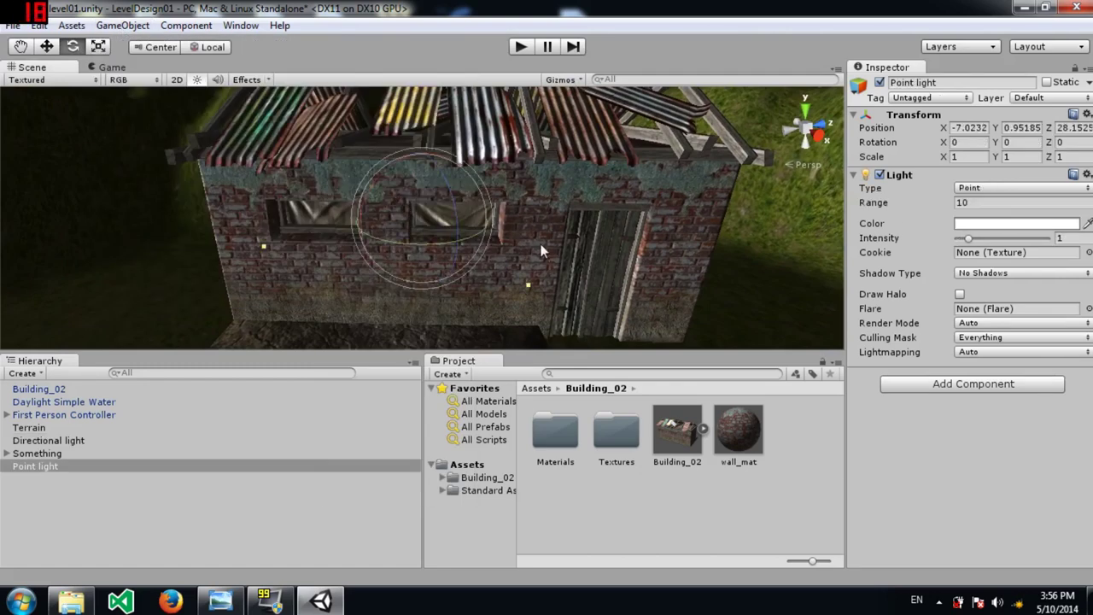
Move the point light out in front of the building and raise it to about X 7.7, Y 7.4, Z 18.8.
key("w")
left_click_drag(418, 229, 357, 403)
right_click_drag(367, 280, 370, 279)
key("s")
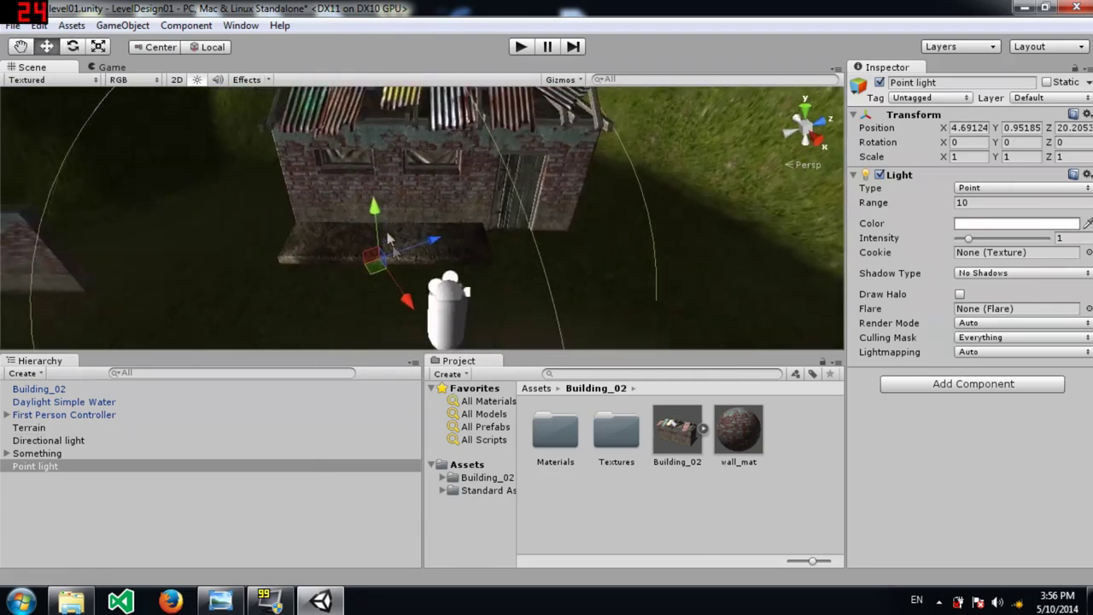
left_click_drag(377, 214, 544, 224)
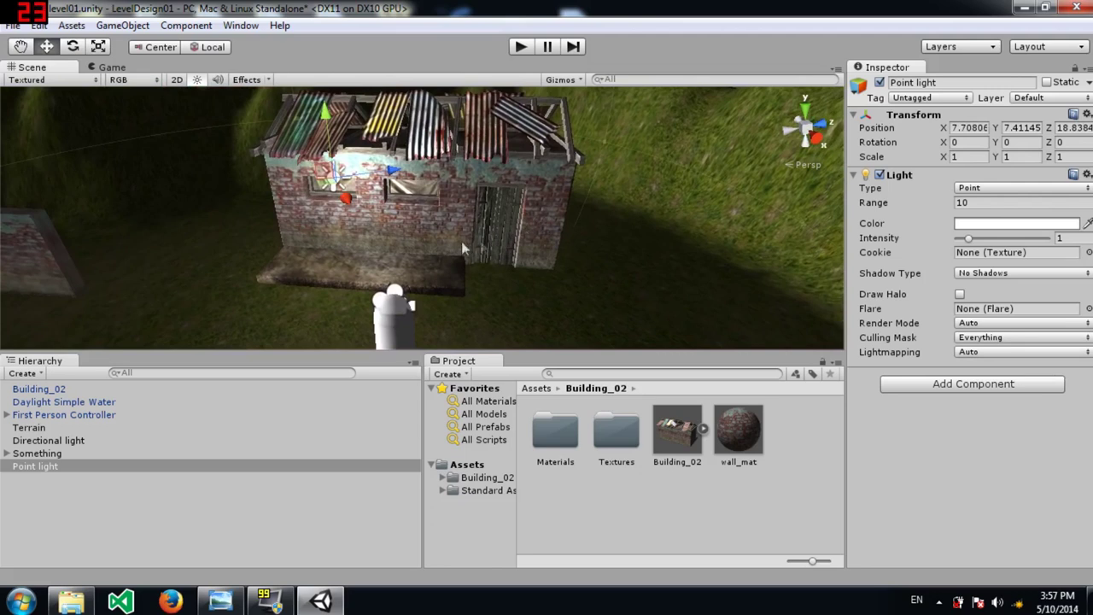
Add a new C# script named lightScript to the point light and open it in MonoDevelop.
left_click(923, 390)
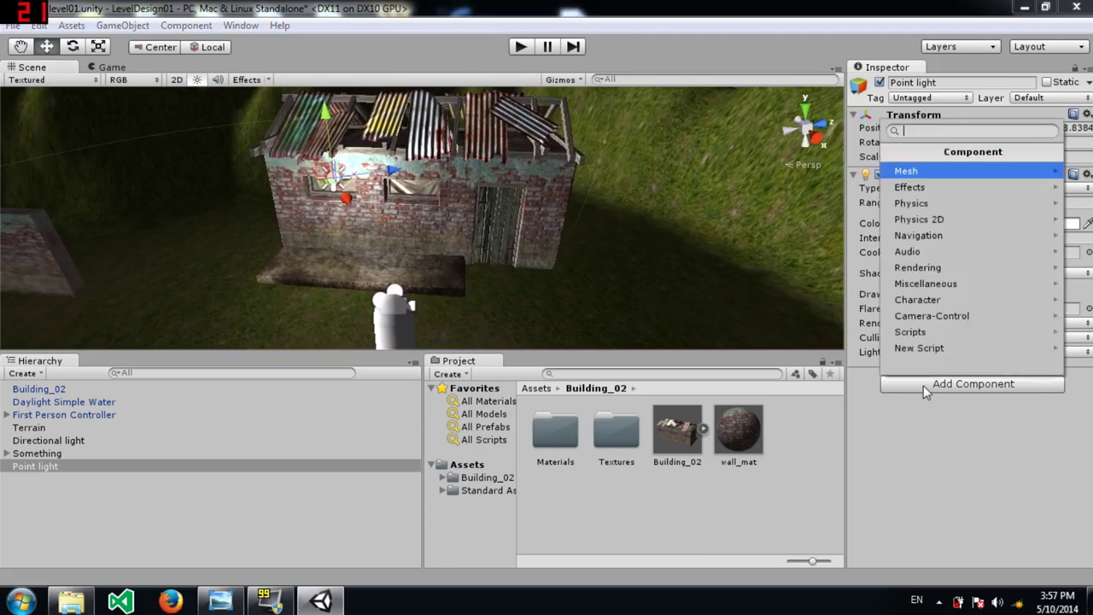
left_click(913, 348)
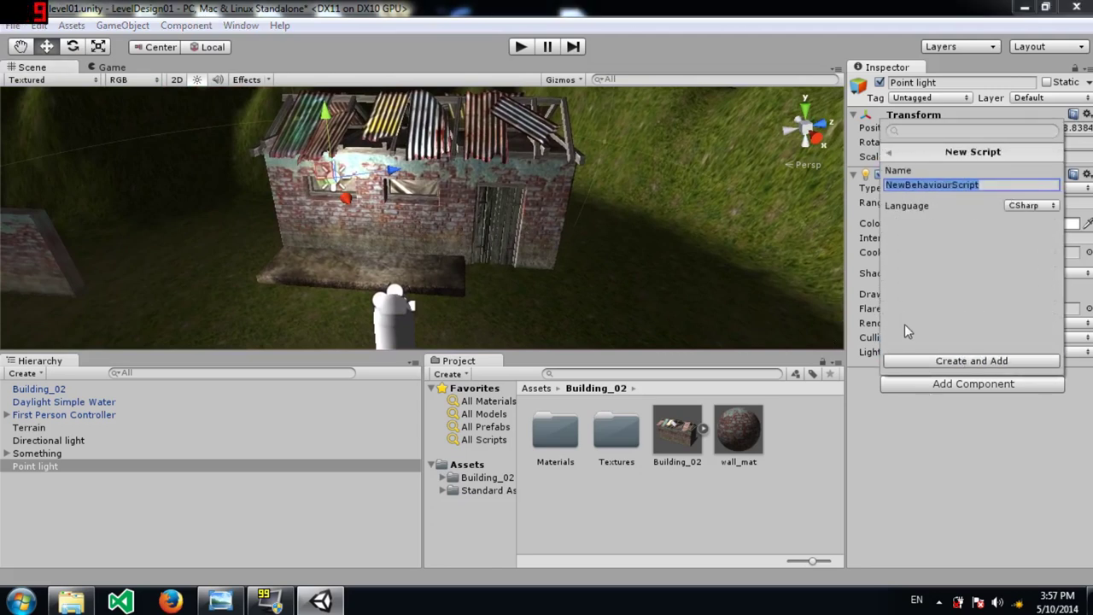
type("lightScript")
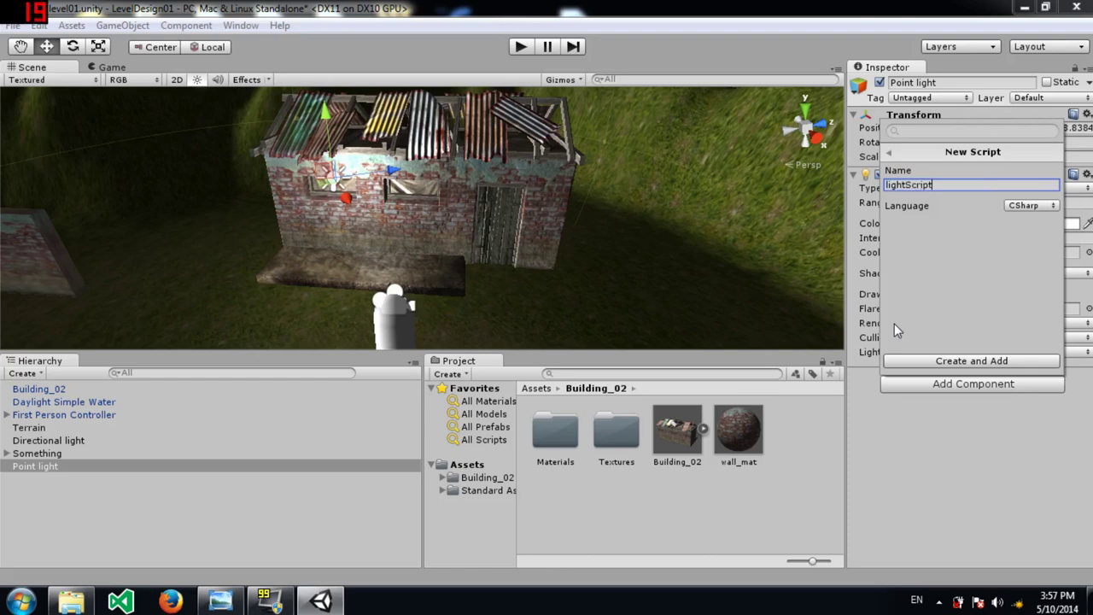
key("Return")
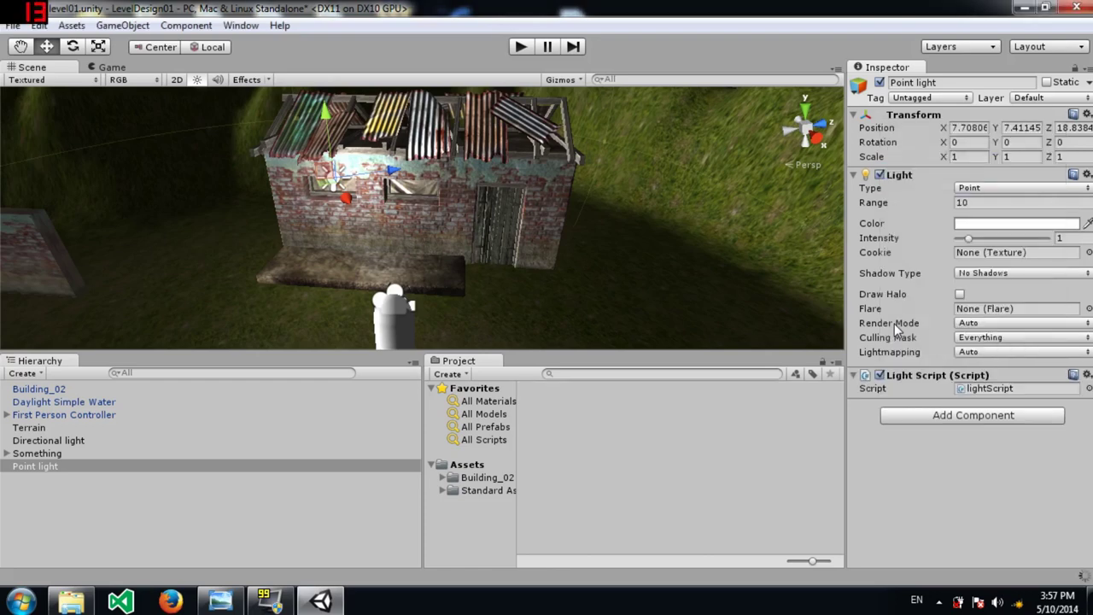
left_click(991, 390)
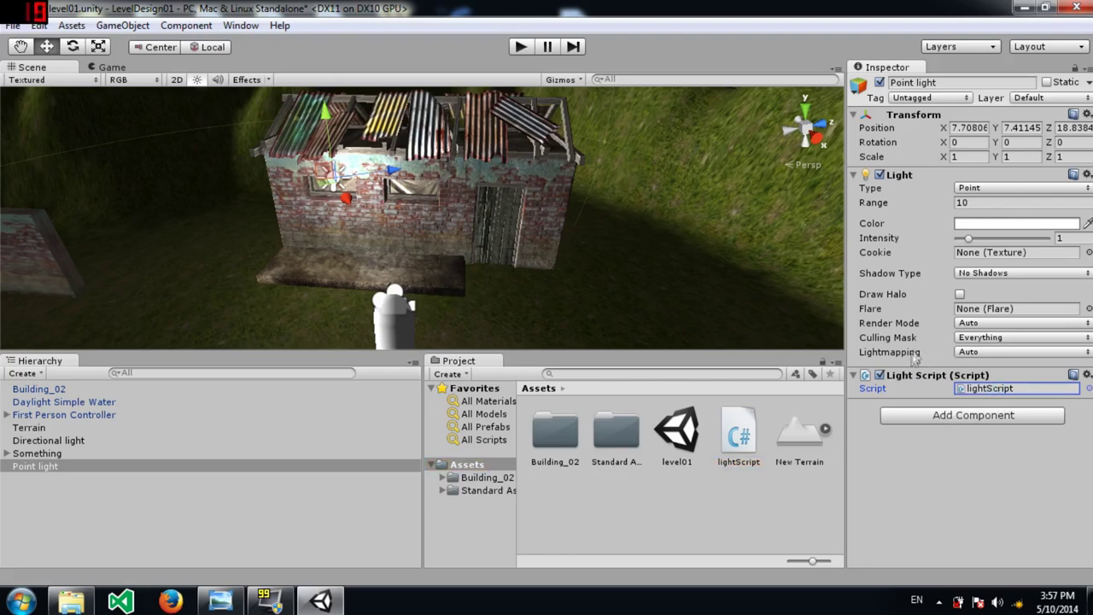
double_click(1039, 390)
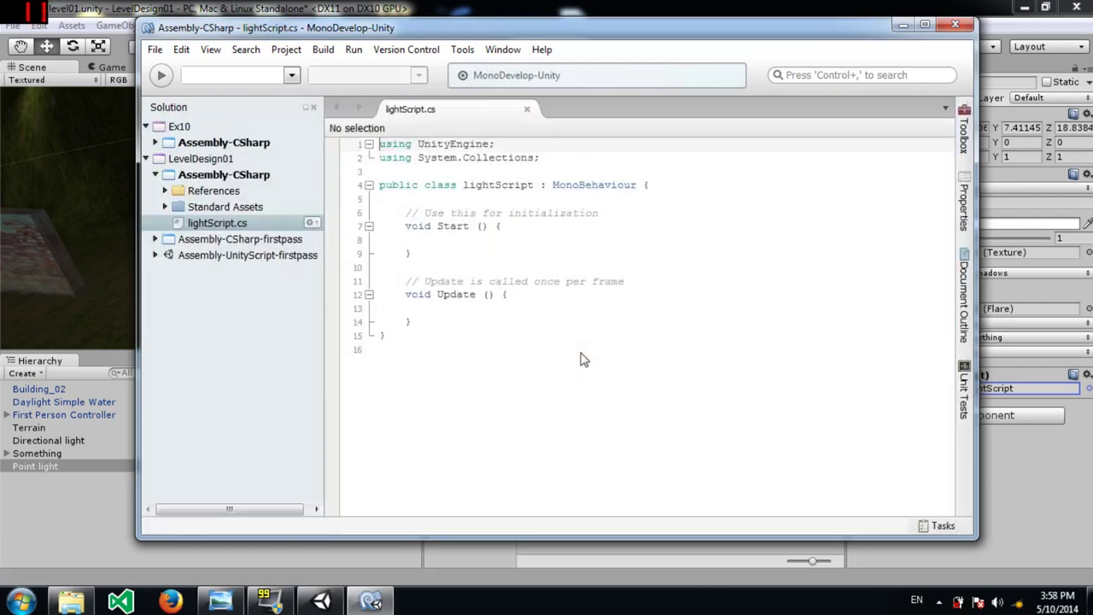
Declare the field "public static bool lightOn = false;" at the start of the lightScript class.
left_click(407, 199)
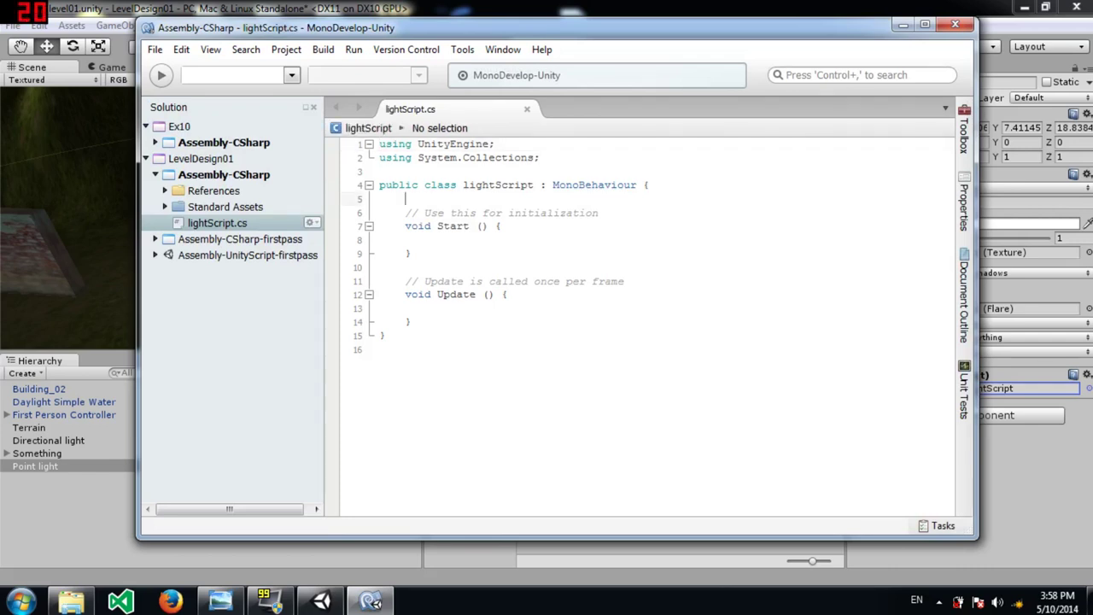
key("Return")
key("Return")
key("Up")
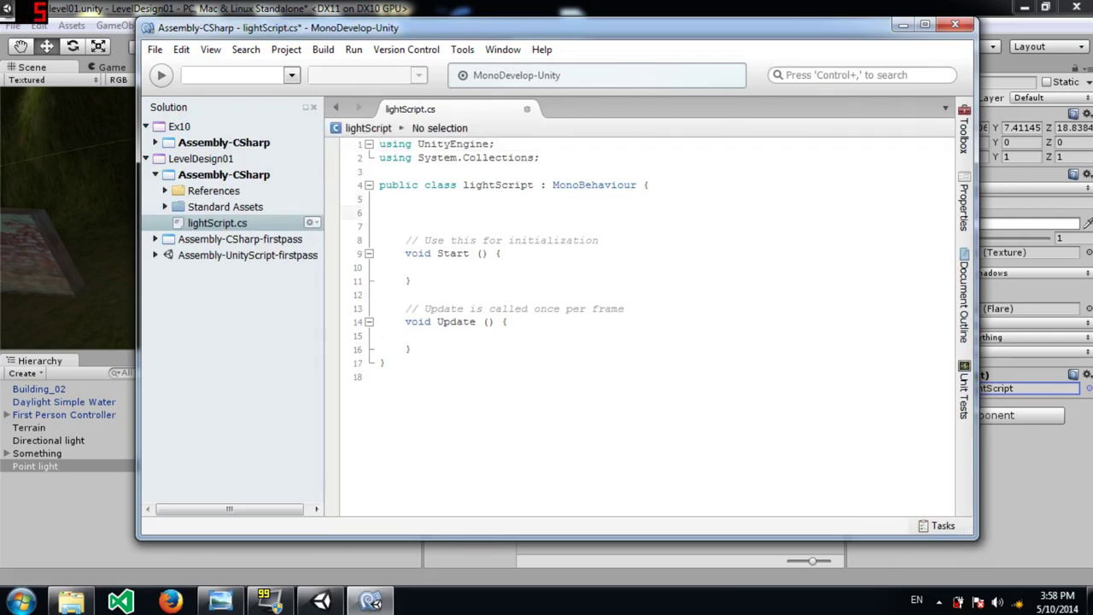
type("public static bool ")
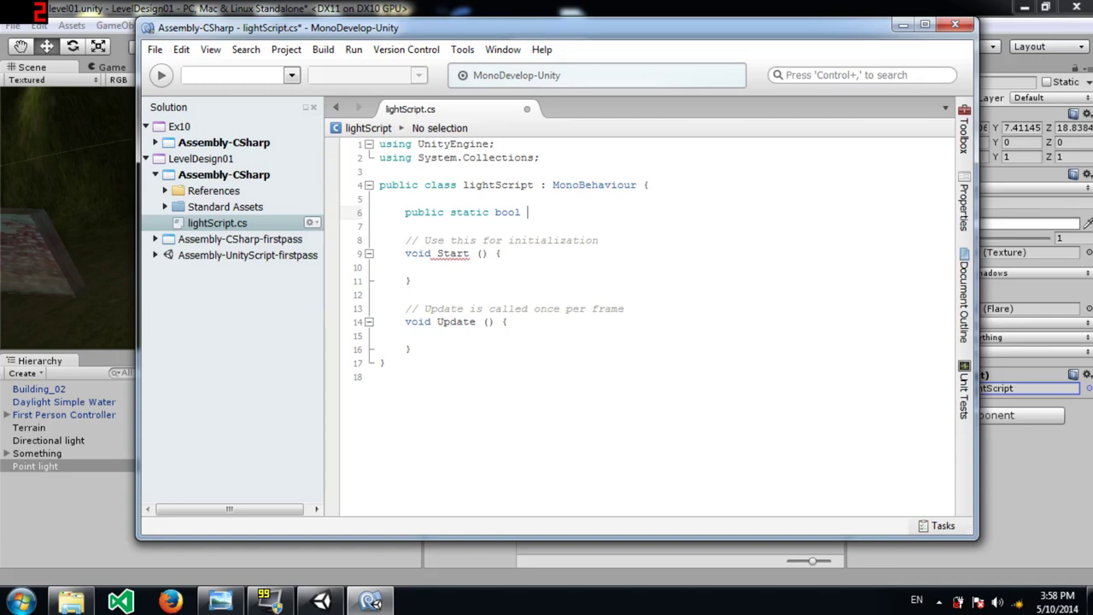
type("lightOn = false;")
Add an empty if(lightOn) block with braces inside the Update method.
key("Down")
key("Down")
key("Down")
key("Down")
key("Down")
key("Down")
key("Down")
key("Down")
key("Down")
key("Return")
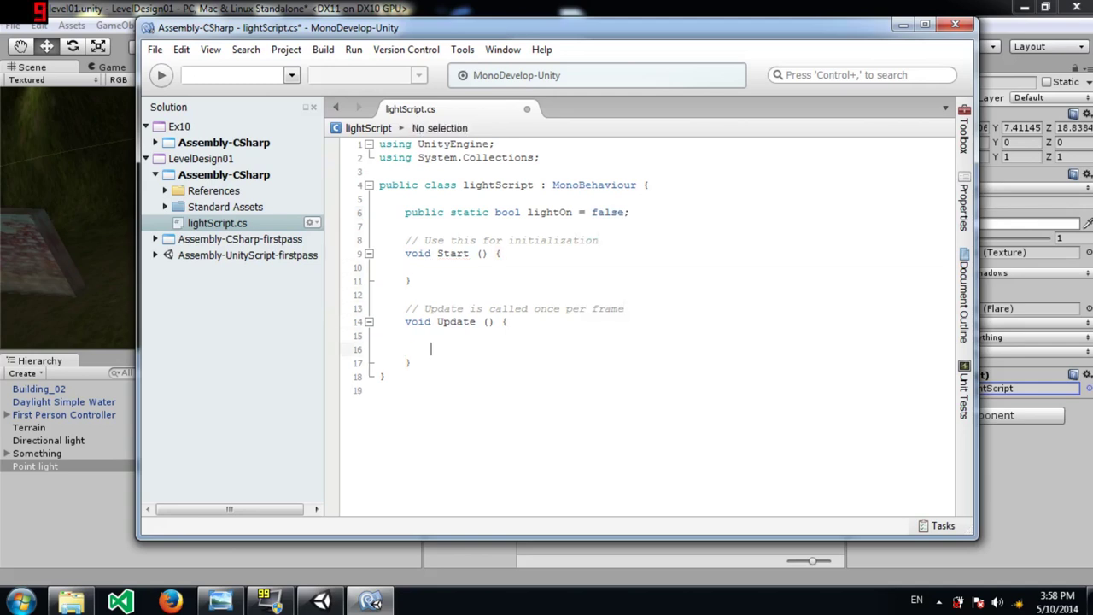
type("if(lightOn)")
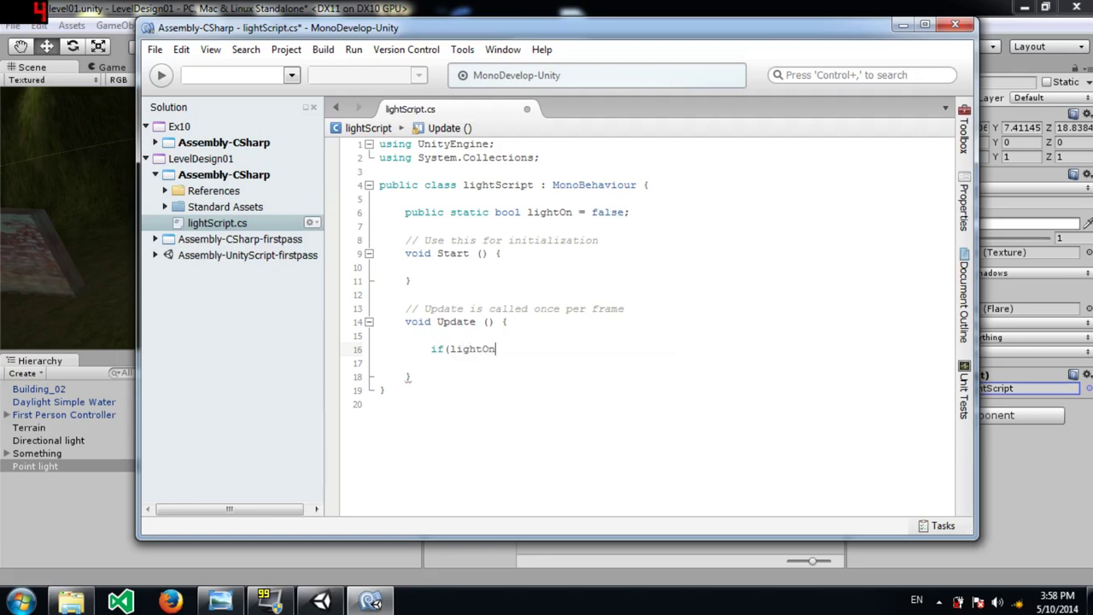
key("Return")
type("{")
key("Return")
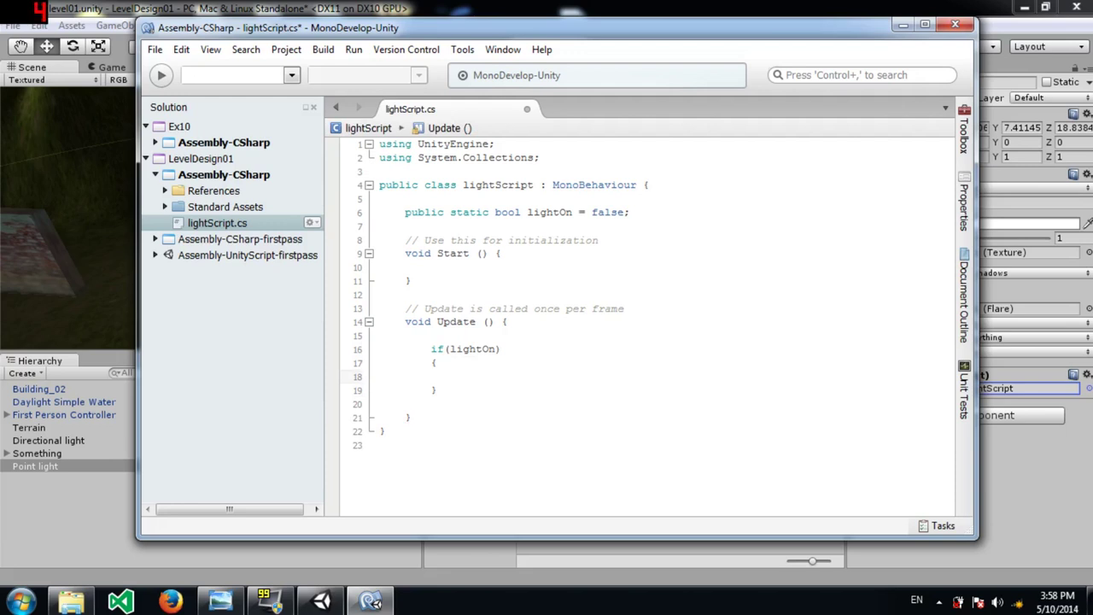
key("Up")
key("Up")
key("Right")
key("Right")
key("Left")
key("Left")
key("ctrl+shift+Right")
key("ctrl+shift+Right")
key("ctrl+shift+Right")
key("ctrl+shift+End")
key("Left")
key("ctrl+shift+Right")
key("ctrl+shift+Right")
key("ctrl+shift+Right")
key("shift+Right")
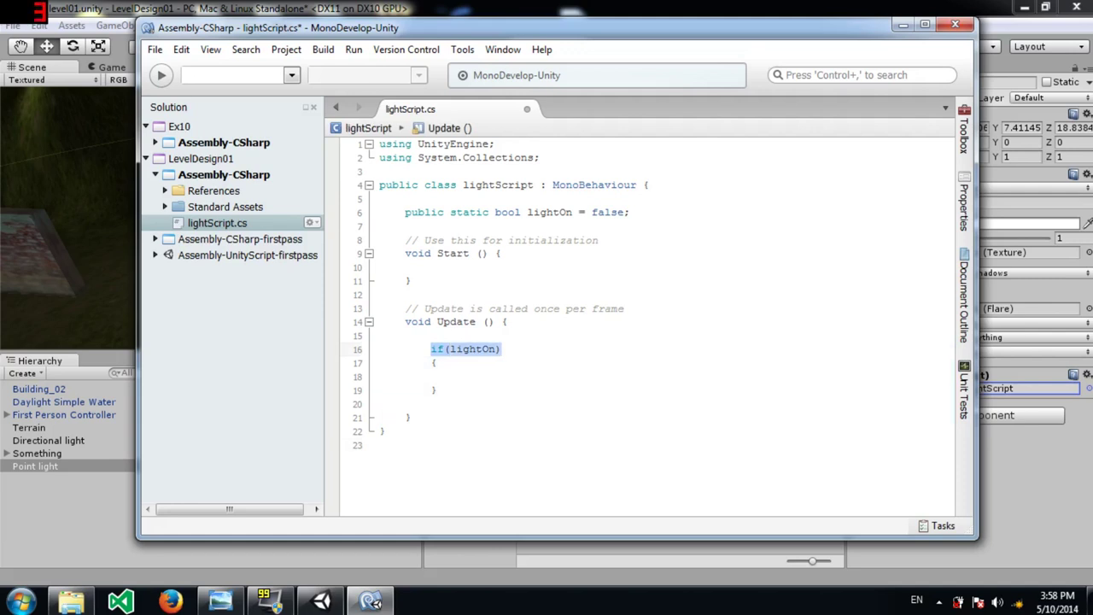
key("Right")
key("Left")
key("Left")
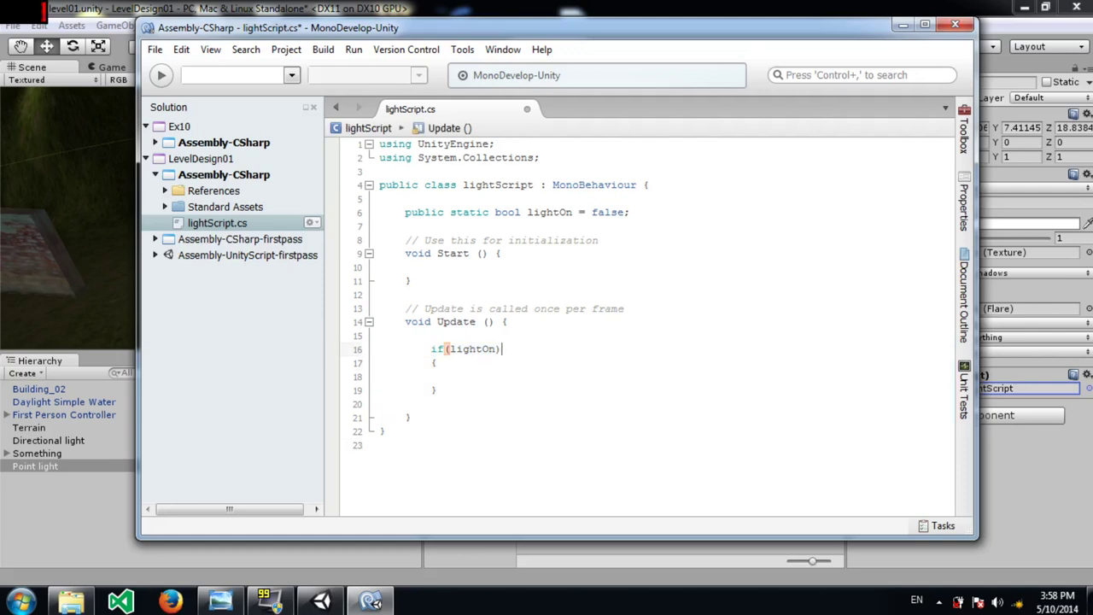
type("== true")
key("ctrl+shift+Left")
key("ctrl+shift+Left")
key("ctrl+shift+Left")
key("ctrl+shift+Right")
key("BackSpace")
Enter "gameObject.light.enabled = true;" inside the if(lightOn) block and save lightScript.
key("Down")
key("Down")
type("gam")
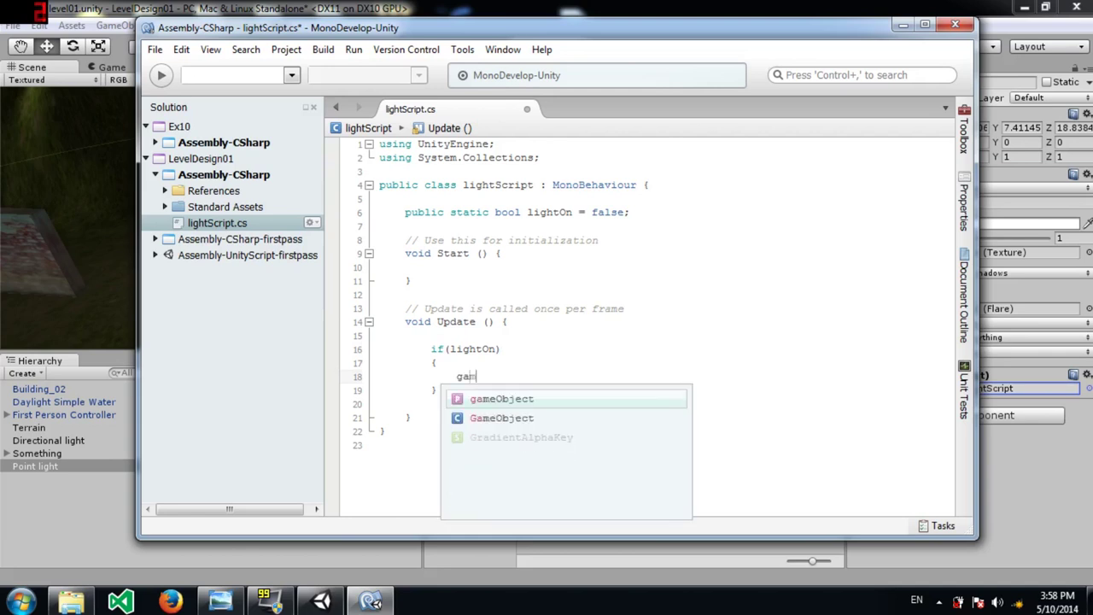
type("eObject.l")
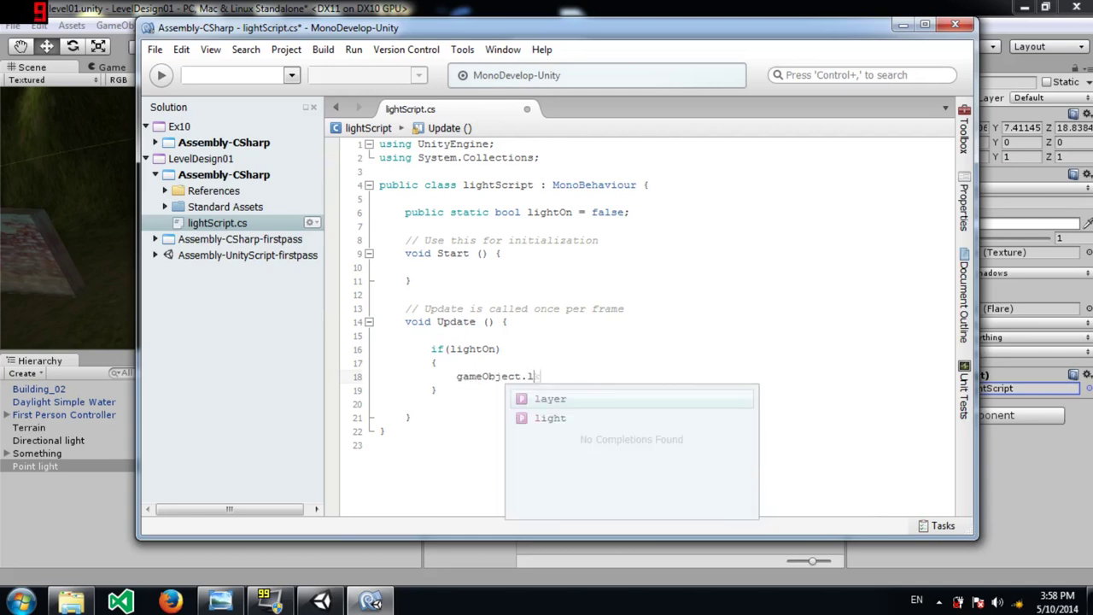
type("ight.enabled = f")
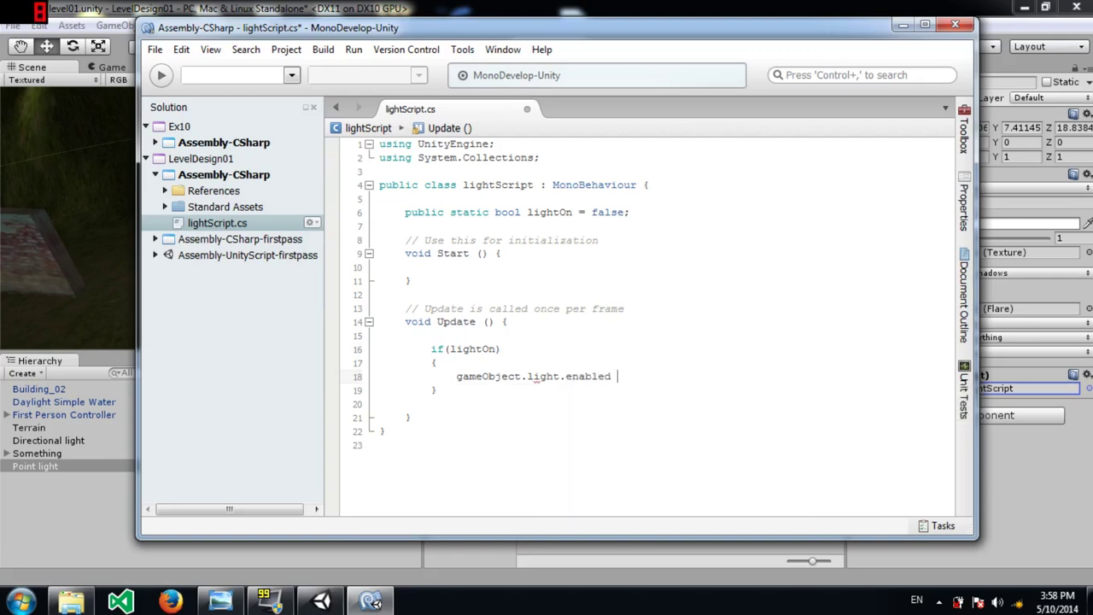
key("BackSpace")
type("true;")
key("ctrl+s")
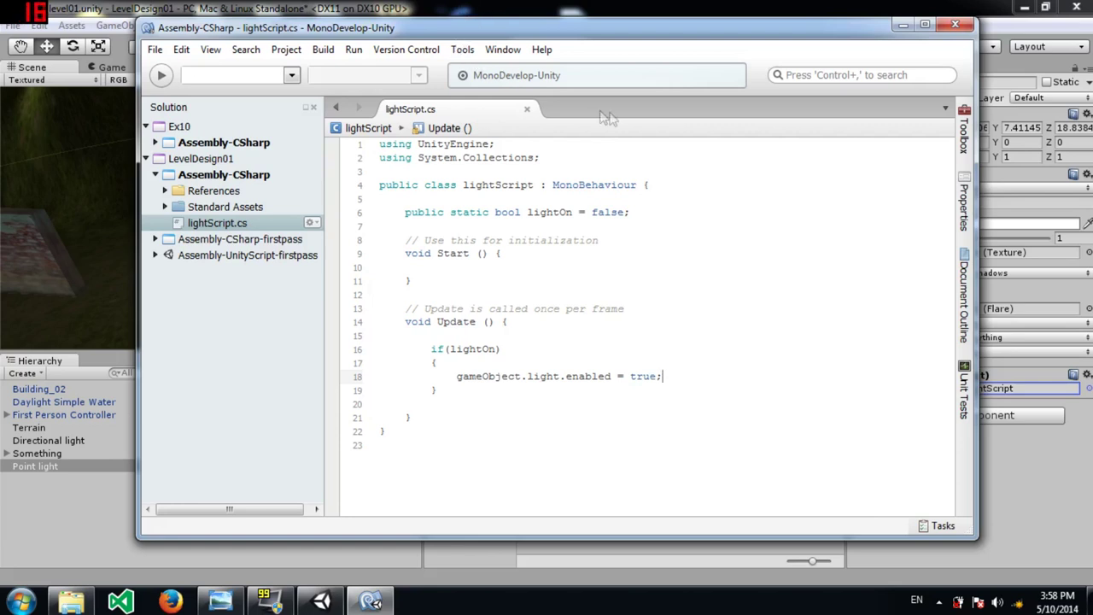
Switch to Unity and disable the Light component of the point light.
left_click(556, 5)
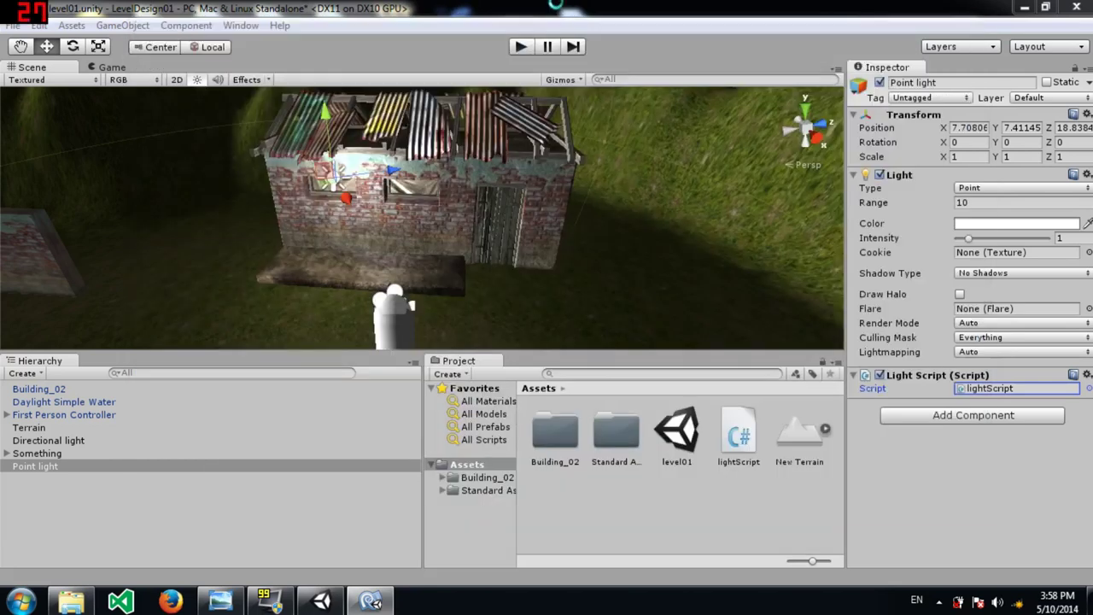
left_click(880, 175)
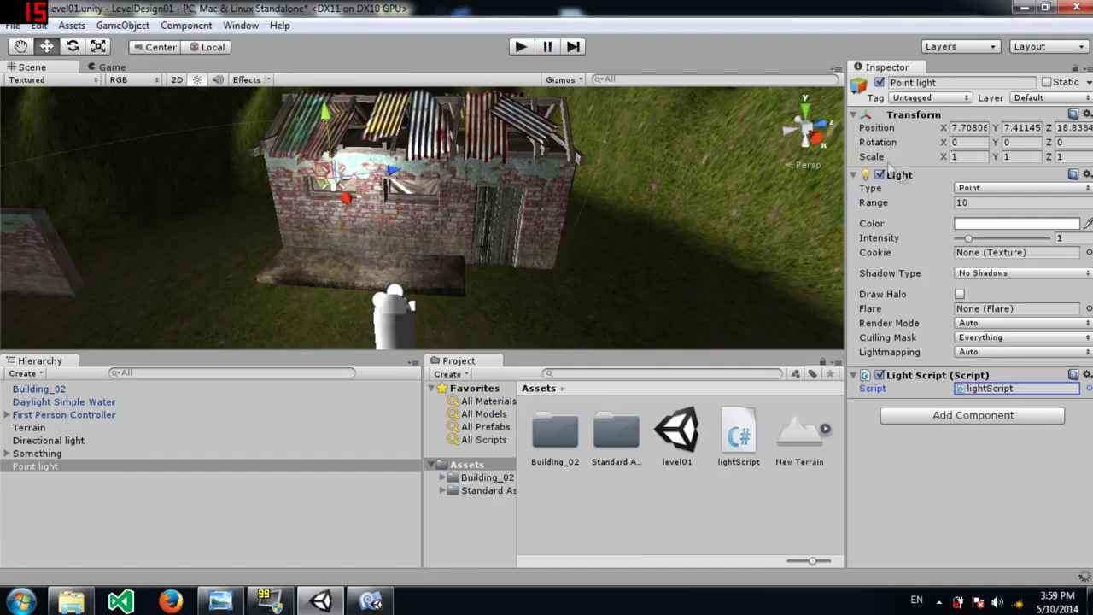
left_click(880, 175)
left_click(879, 175)
Create an empty game object and move it below the point light, to about X 7.9, Y 5.5, Z 18.0.
right_click_drag(488, 154, 603, 198)
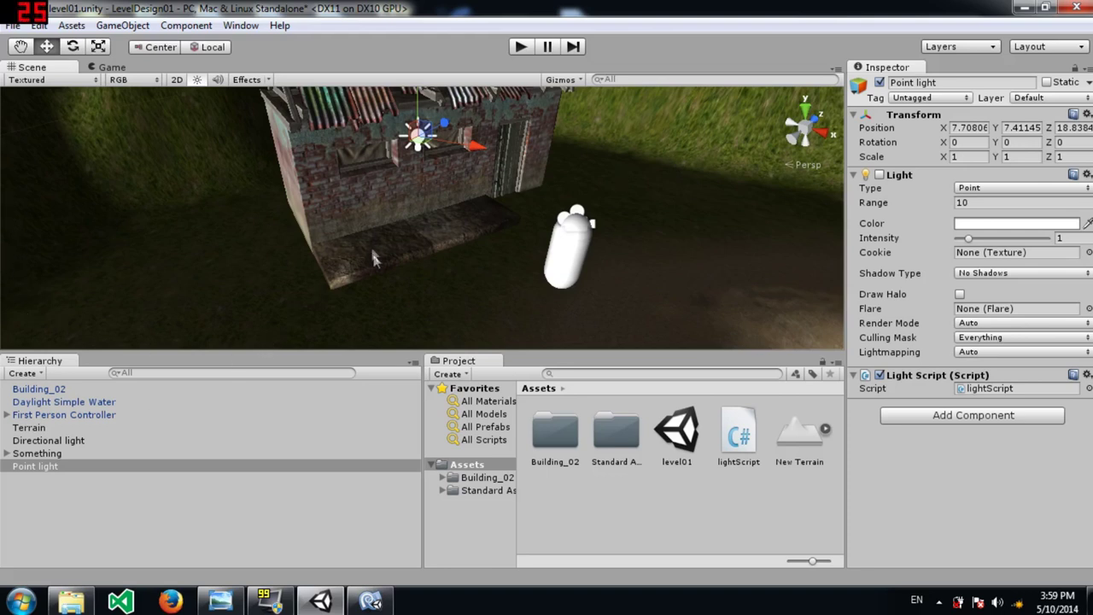
left_click(122, 24)
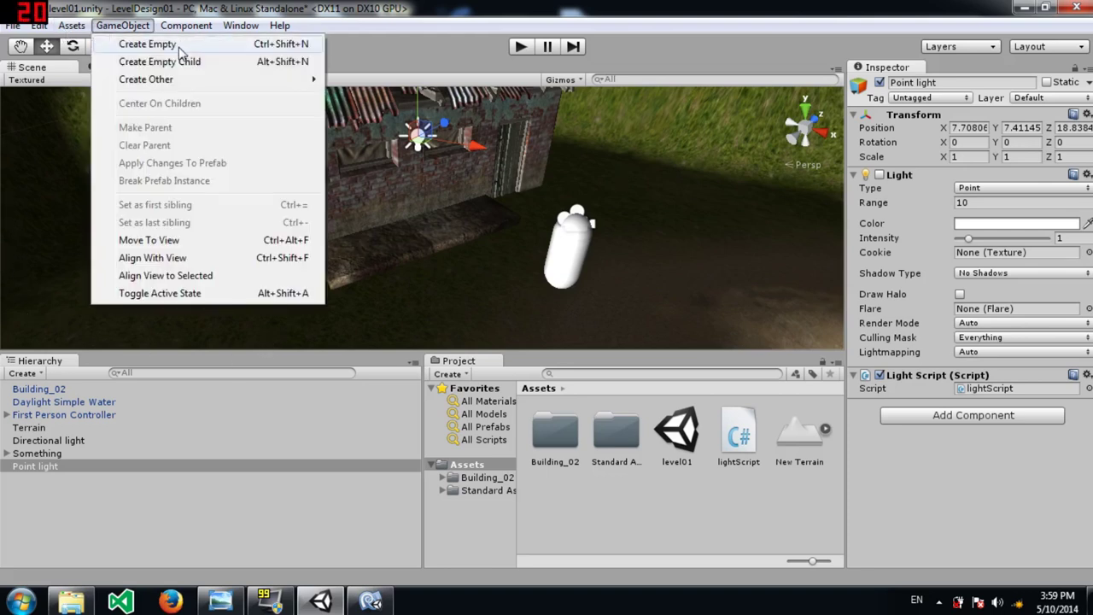
left_click(180, 47)
right_click_drag(442, 245, 413, 227)
left_click_drag(353, 215, 461, 301)
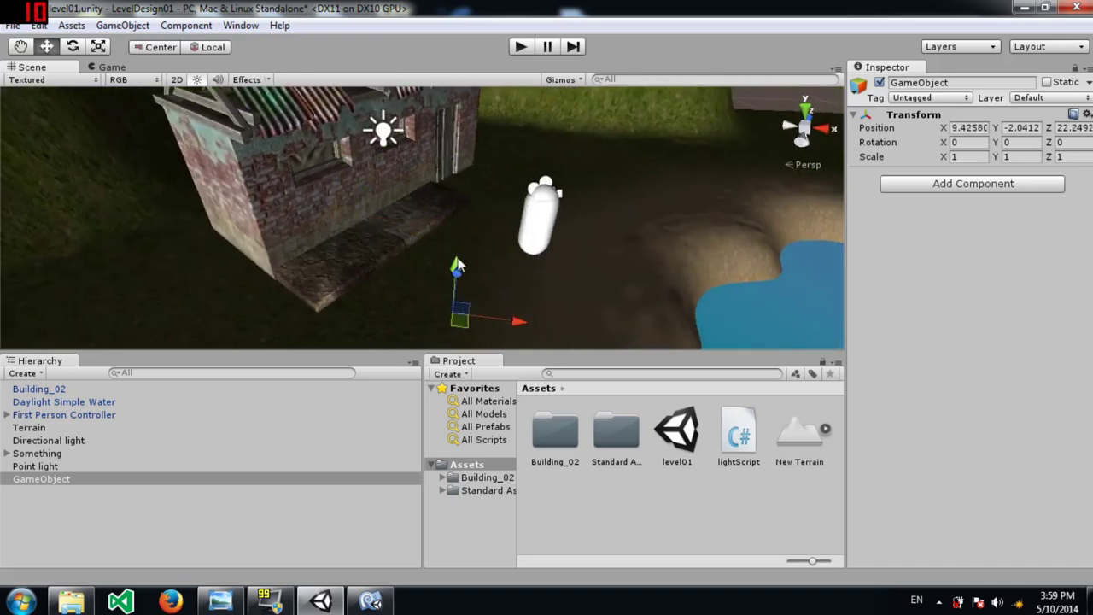
left_click_drag(537, 300, 423, 297, "alt")
left_click_drag(408, 338, 286, 434)
left_click_drag(343, 290, 353, 316, "alt")
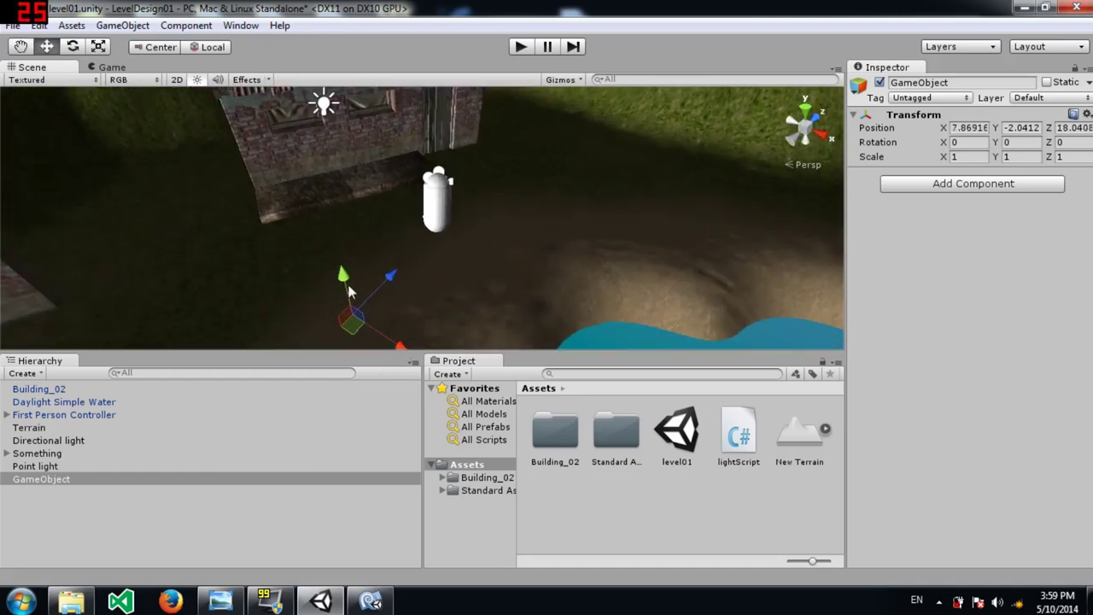
left_click_drag(342, 278, 512, 202)
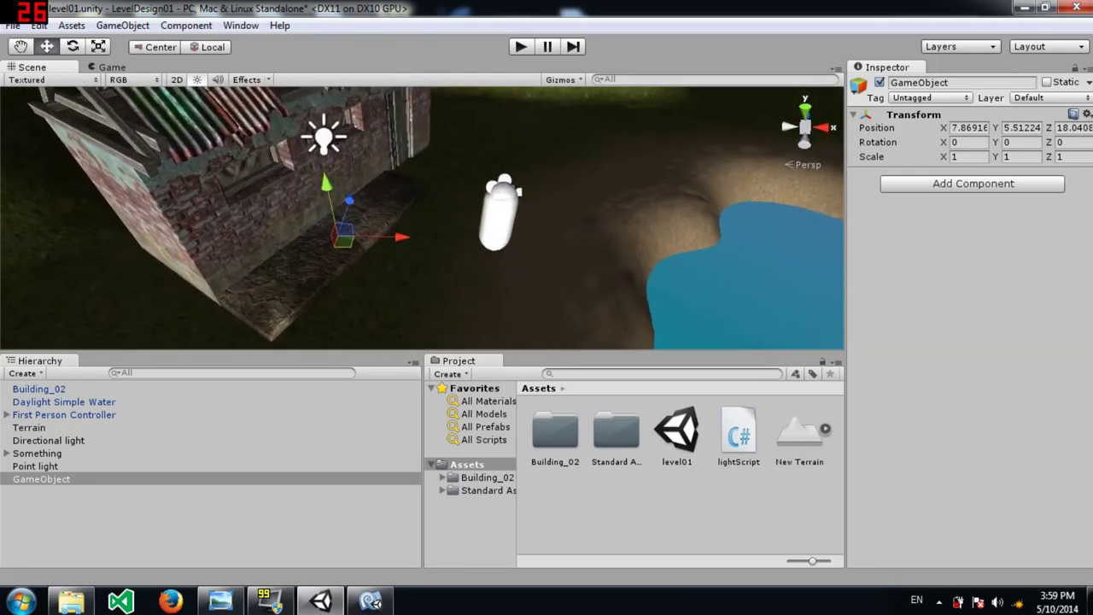
Add a Box Collider component to the new empty game object.
left_click(944, 183)
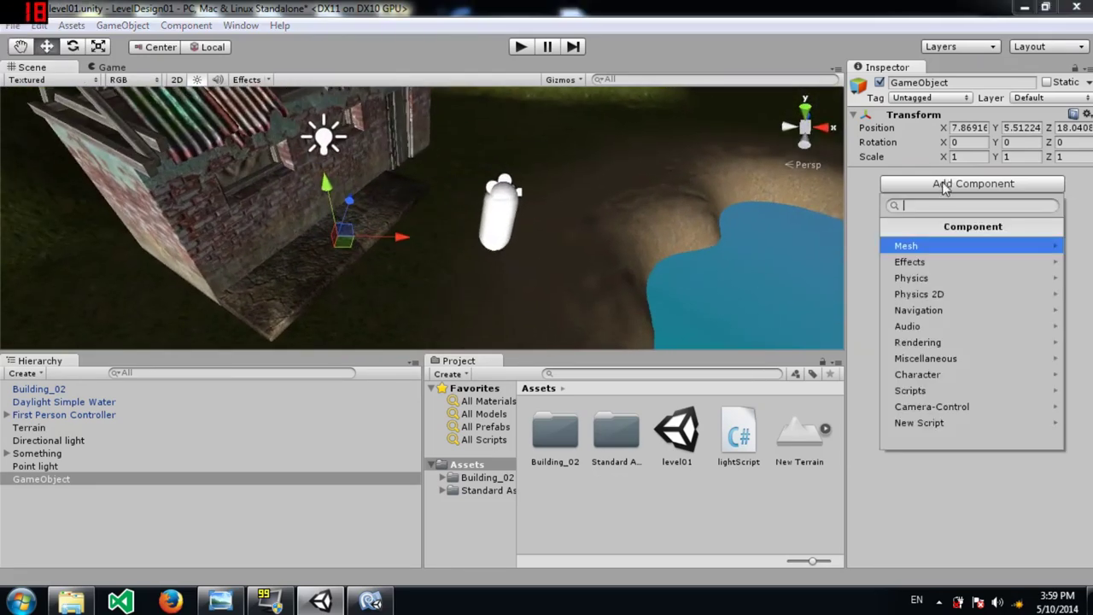
left_click(922, 277)
left_click(922, 276)
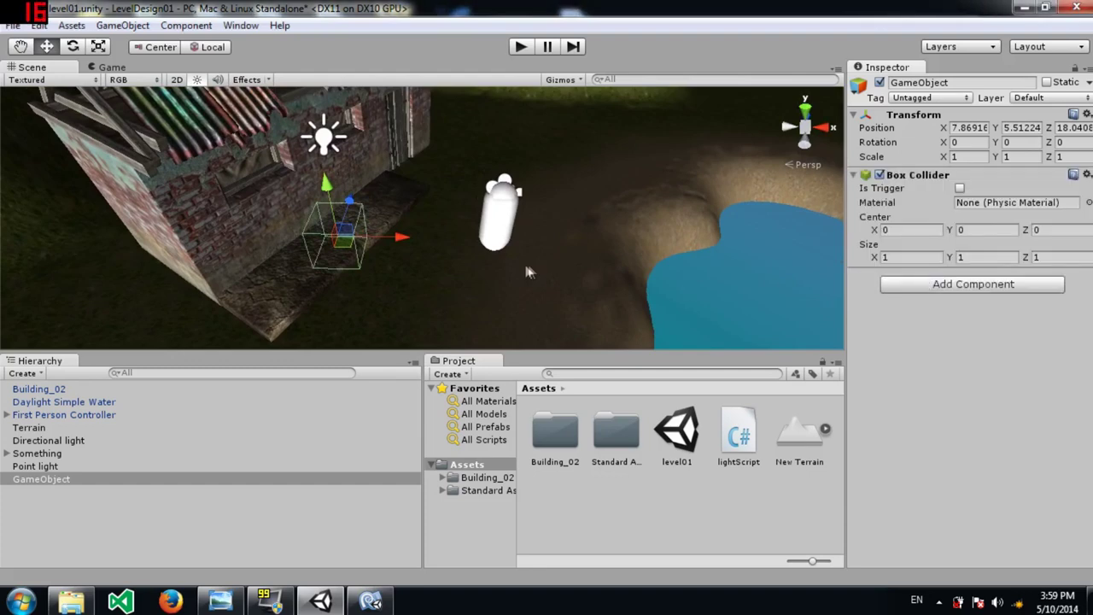
Rotate the collider object about 32 degrees around Y and move it away from the wall, to about X 8.9, Z 18.2.
key("e")
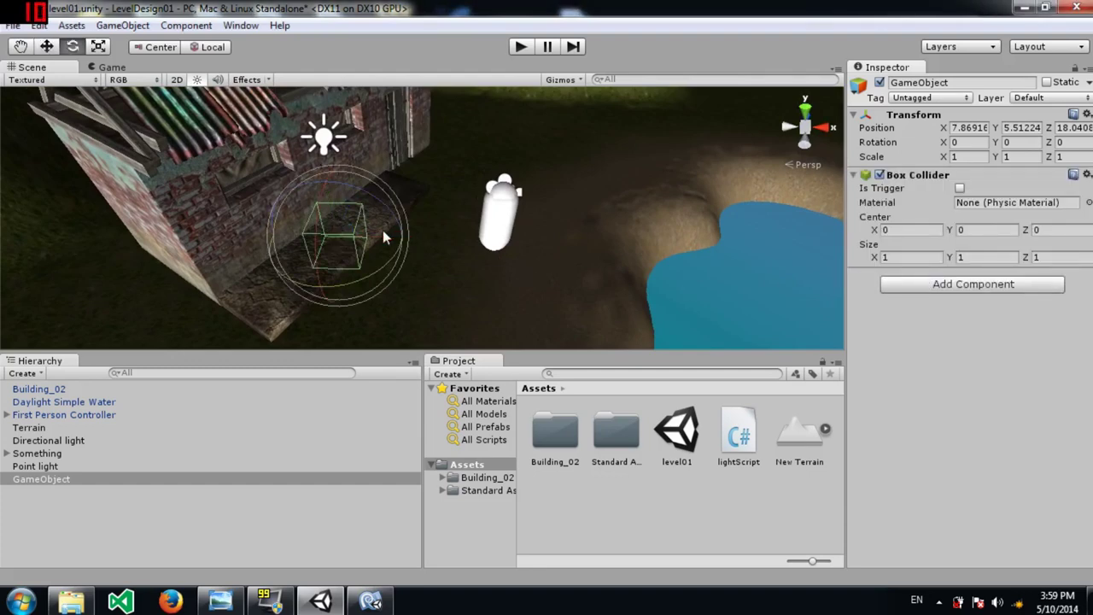
key("f")
right_click_drag(516, 234, 405, 240)
left_click_drag(382, 245, 328, 247)
left_click_drag(396, 213, 419, 217, "alt")
key("w")
left_click_drag(339, 262, 525, 286)
Scale the collider object to about 2.4 in X and 2.9 in Z.
key("e")
key("r")
left_click_drag(413, 205, 560, 85)
left_click_drag(555, 85, 464, 150)
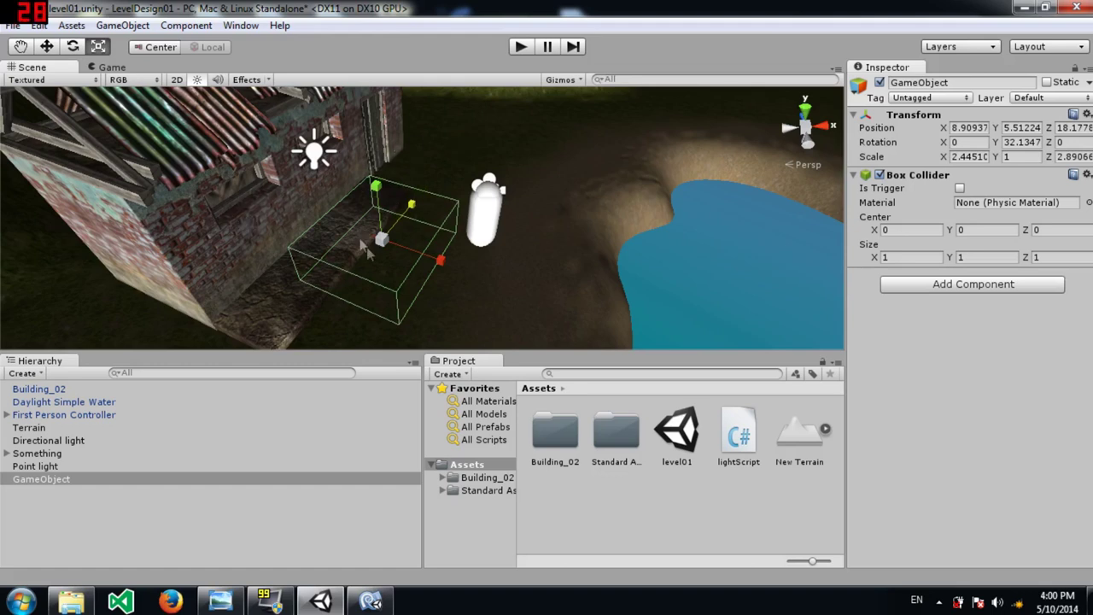
Add a new C# script named lightSwitchScript to the collider object.
left_click(1032, 295)
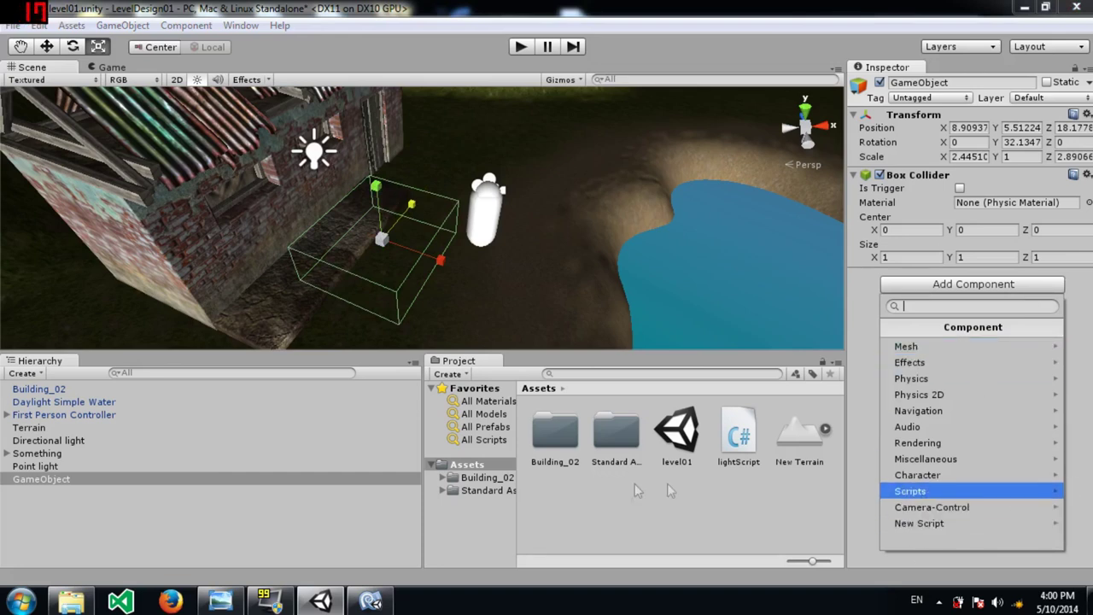
left_click(929, 523)
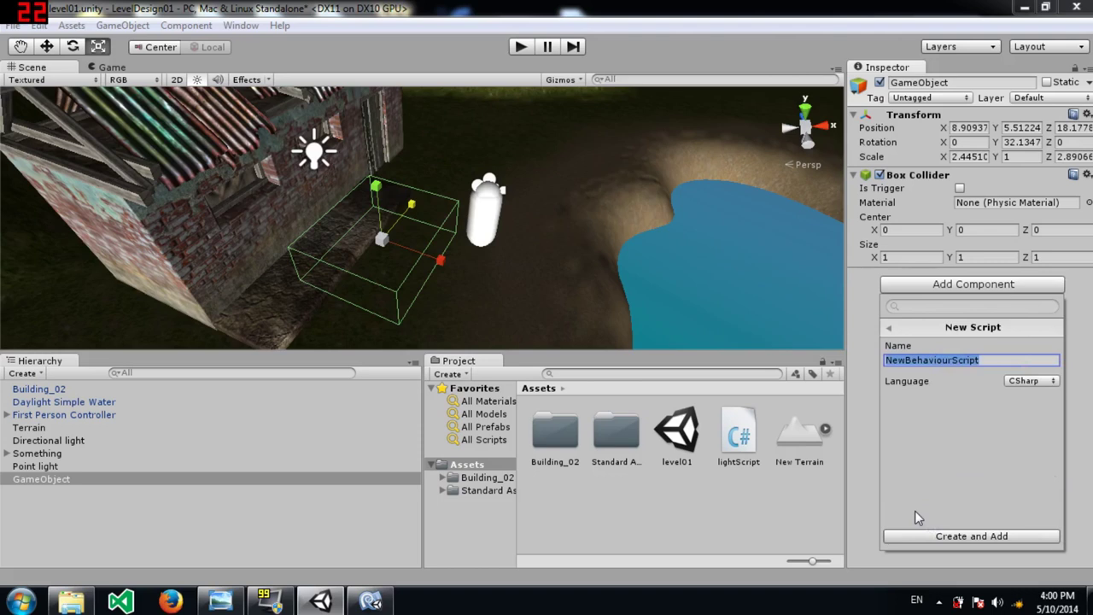
type("li")
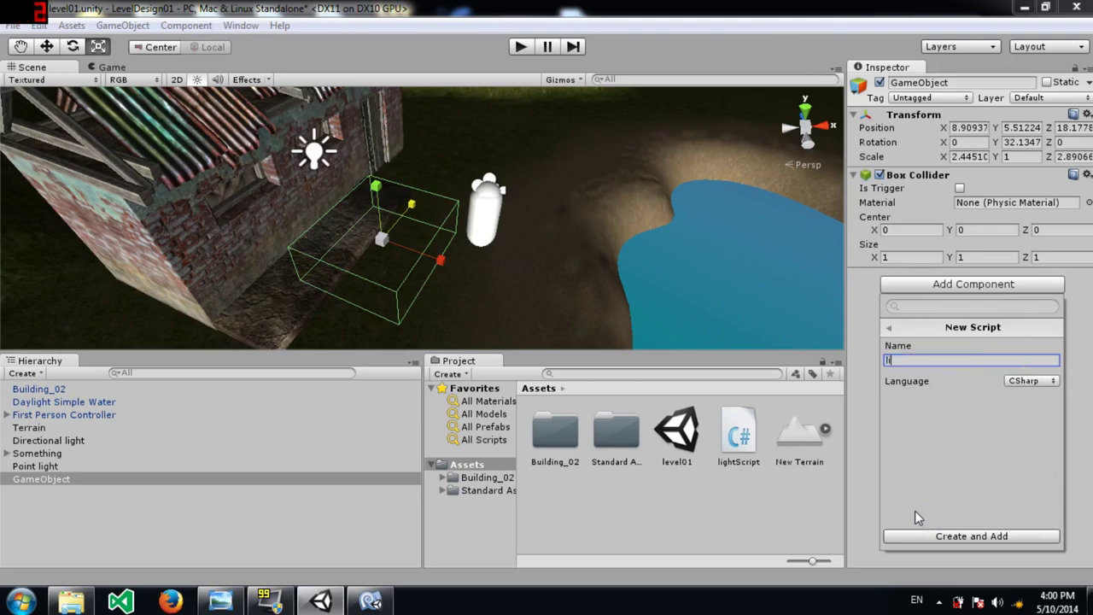
type("ghtSwitchScript")
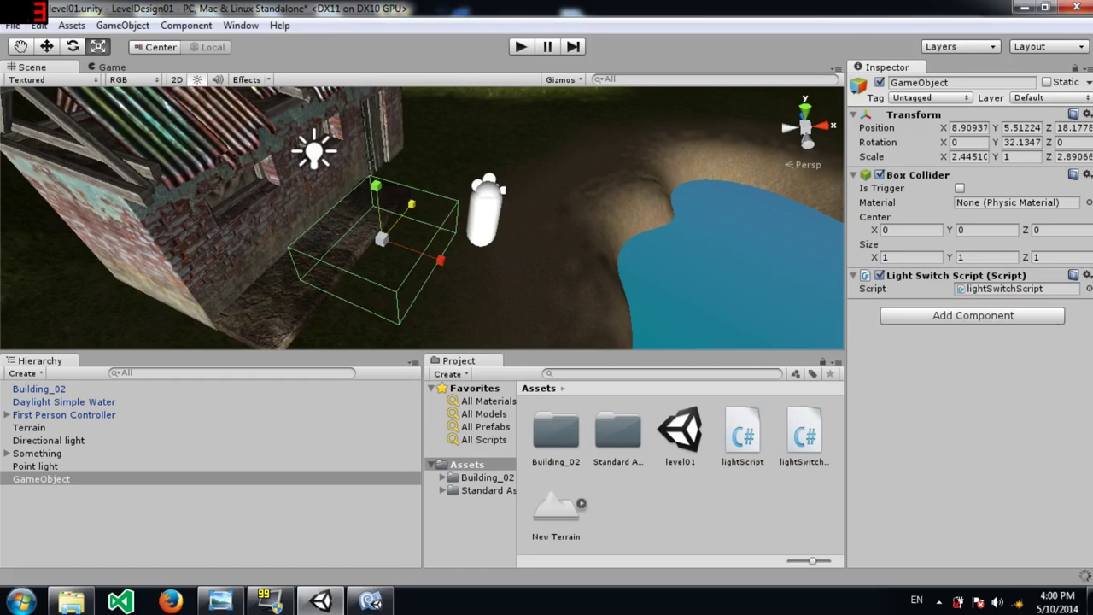
Rename the collider's game object as lightSwitch.
left_click(51, 481)
left_click(59, 481)
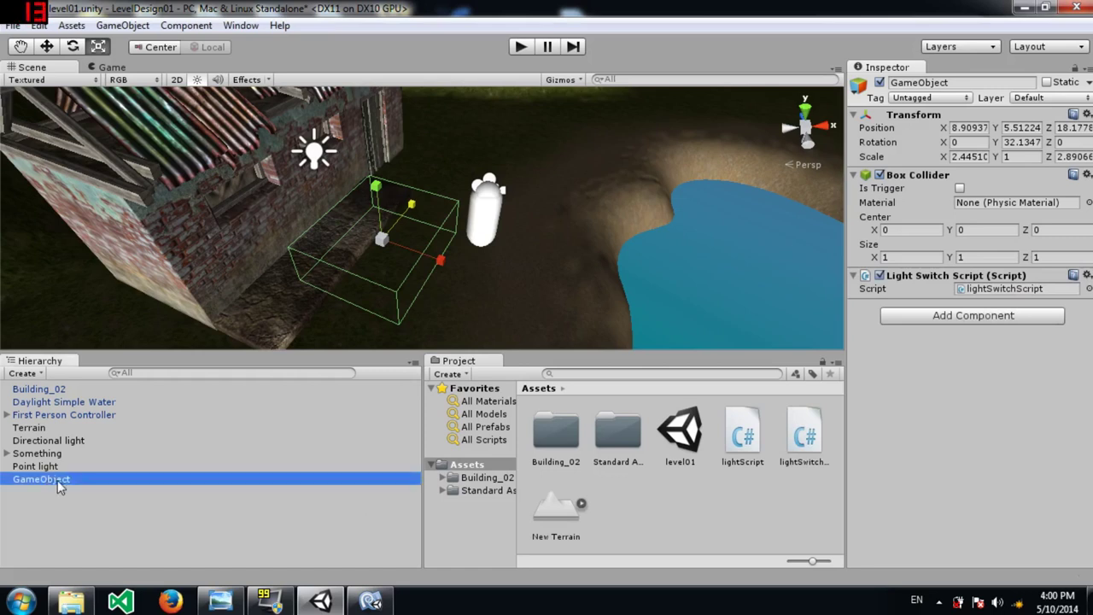
type("l")
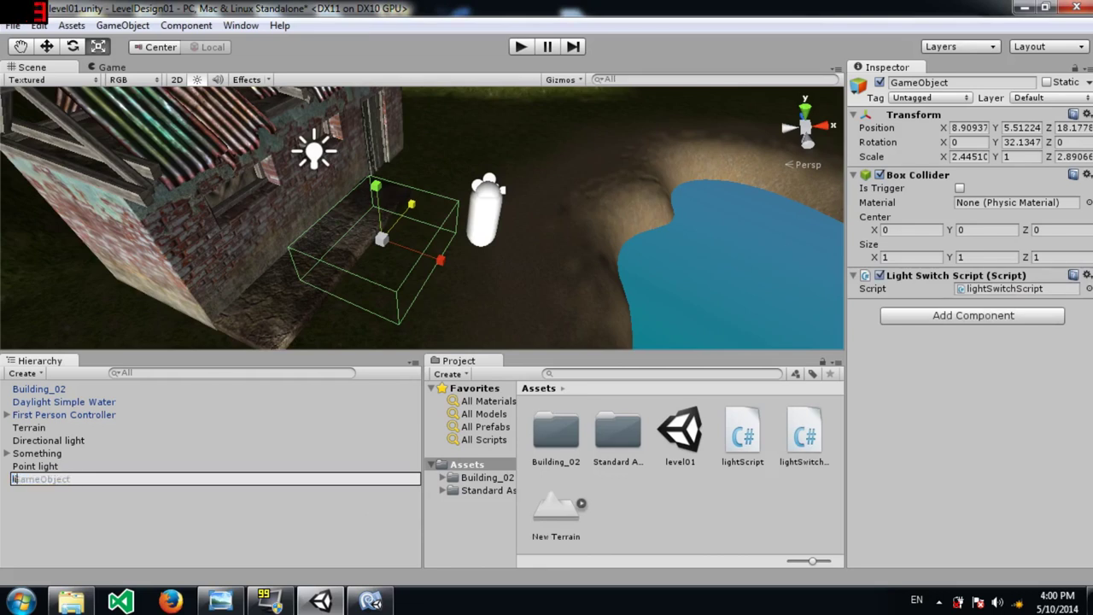
type("ightSwitch")
key("Return")
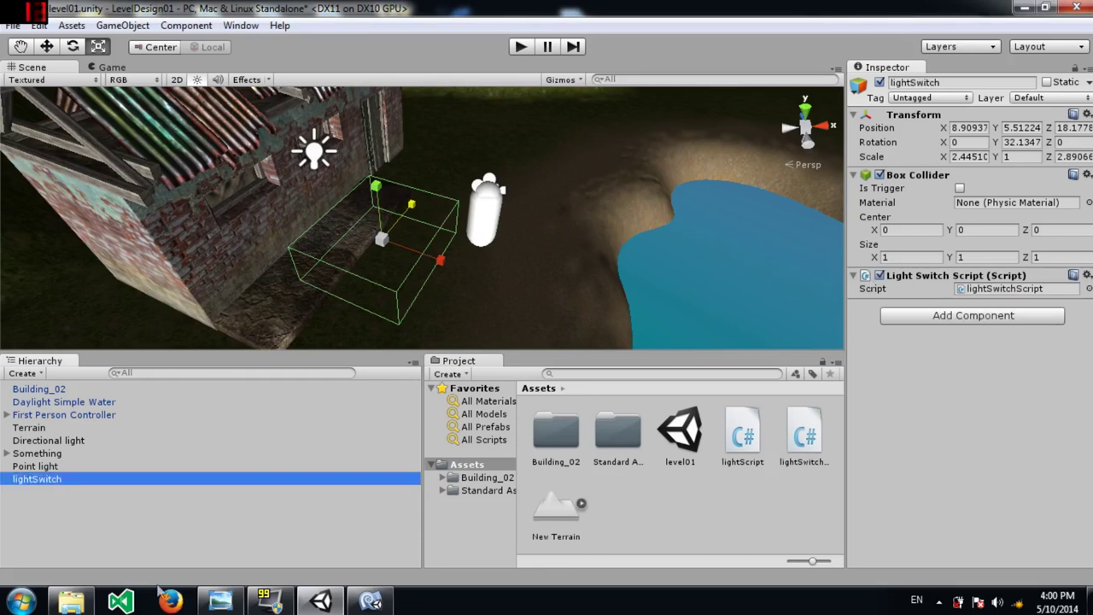
Open lightSwitchScript in MonoDevelop and declare the field "public bool isTriggerActive;" at the start of its class.
left_click(993, 291)
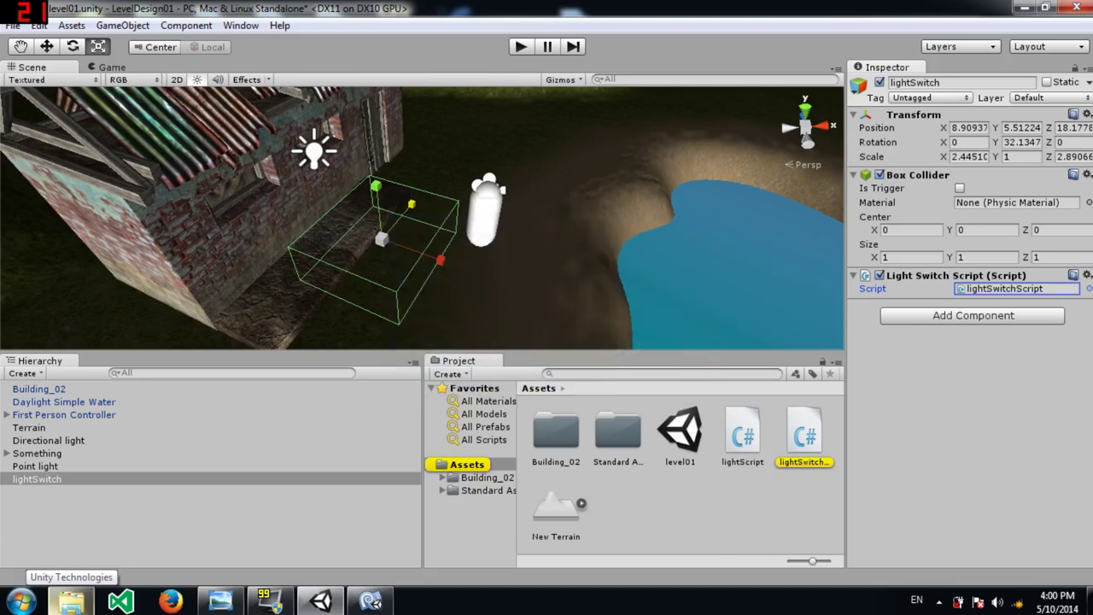
left_click(372, 603)
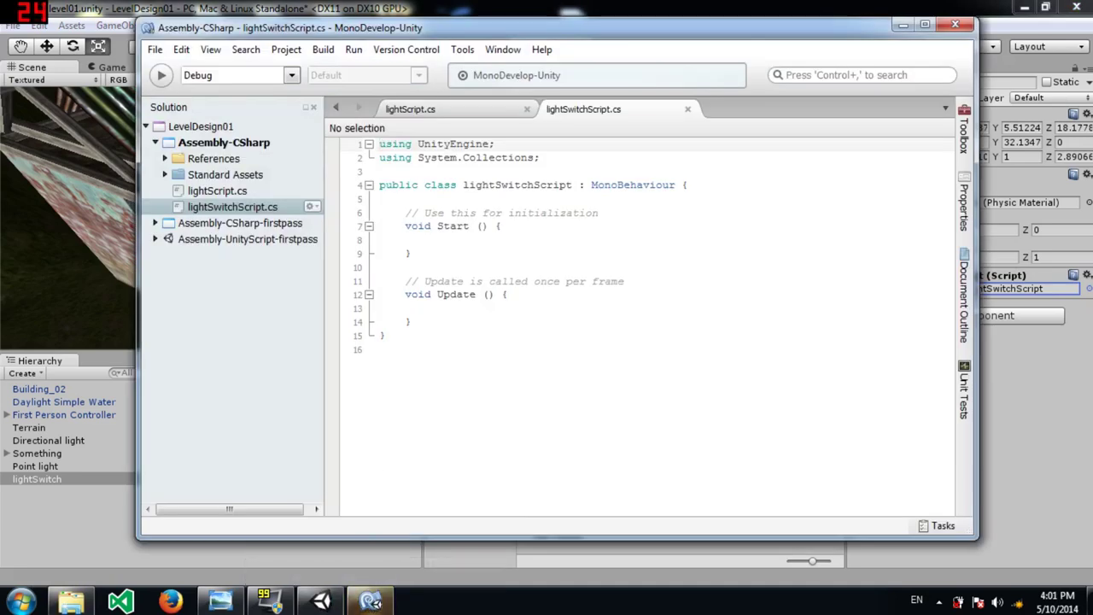
left_click(405, 199)
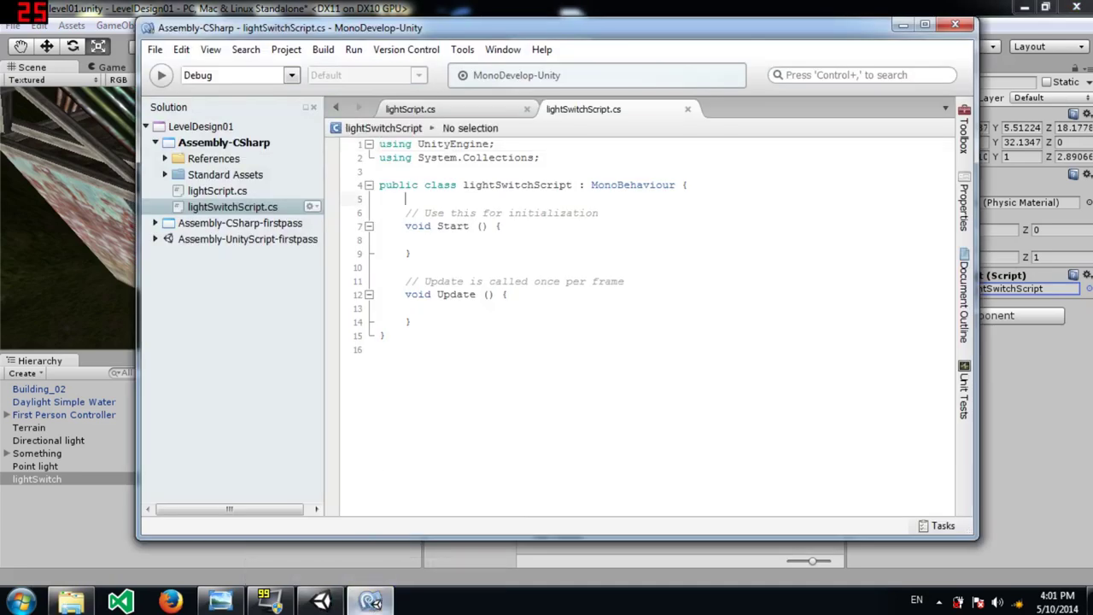
key("Return")
key("Return")
key("Up")
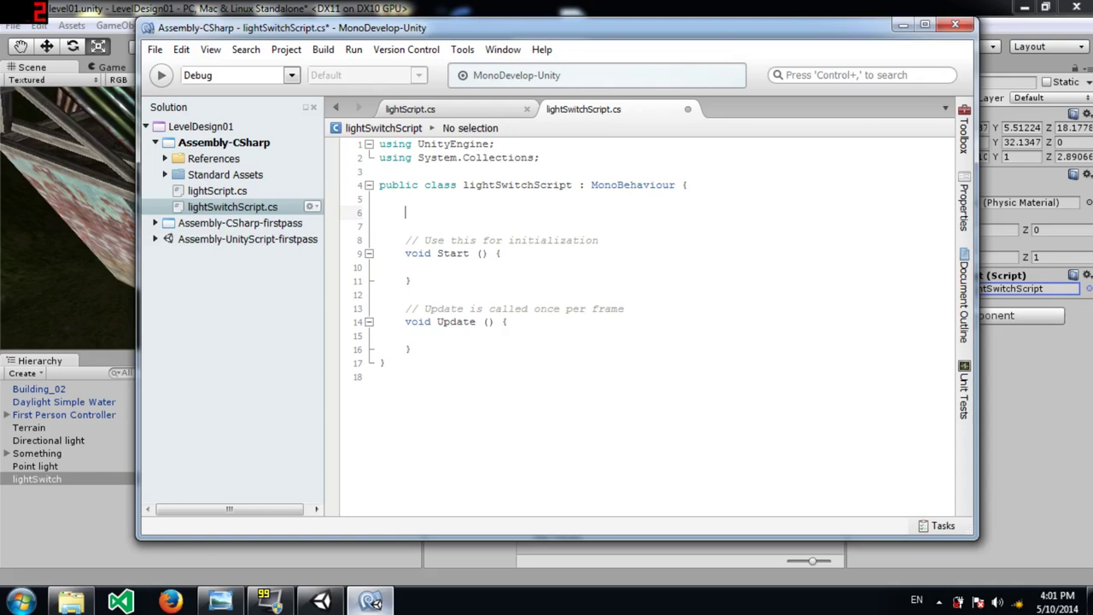
type("public ")
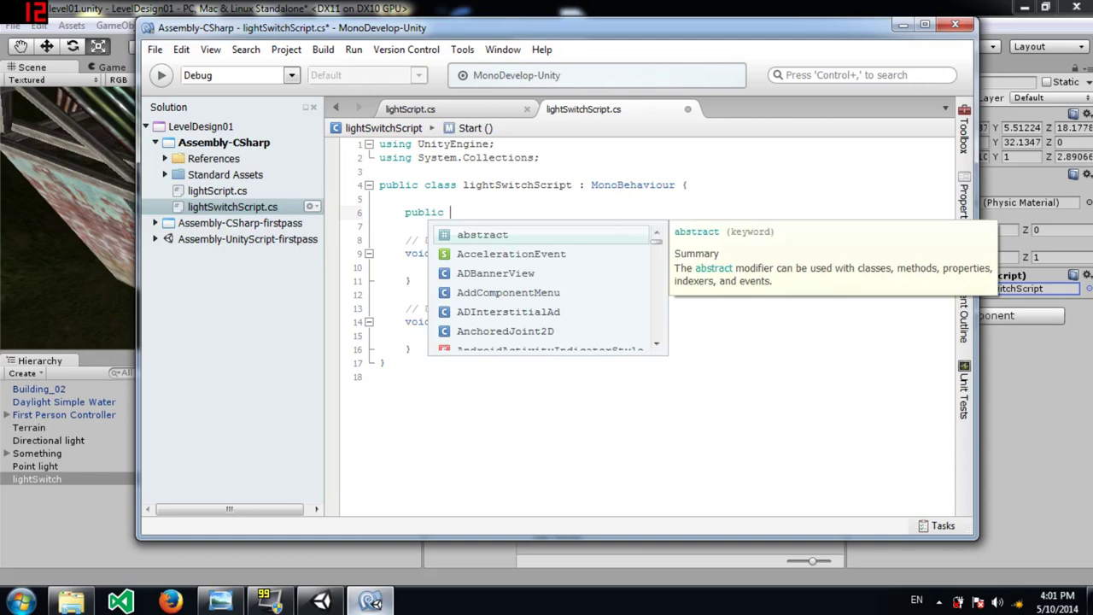
type("t")
key("BackSpace")
type("bo")
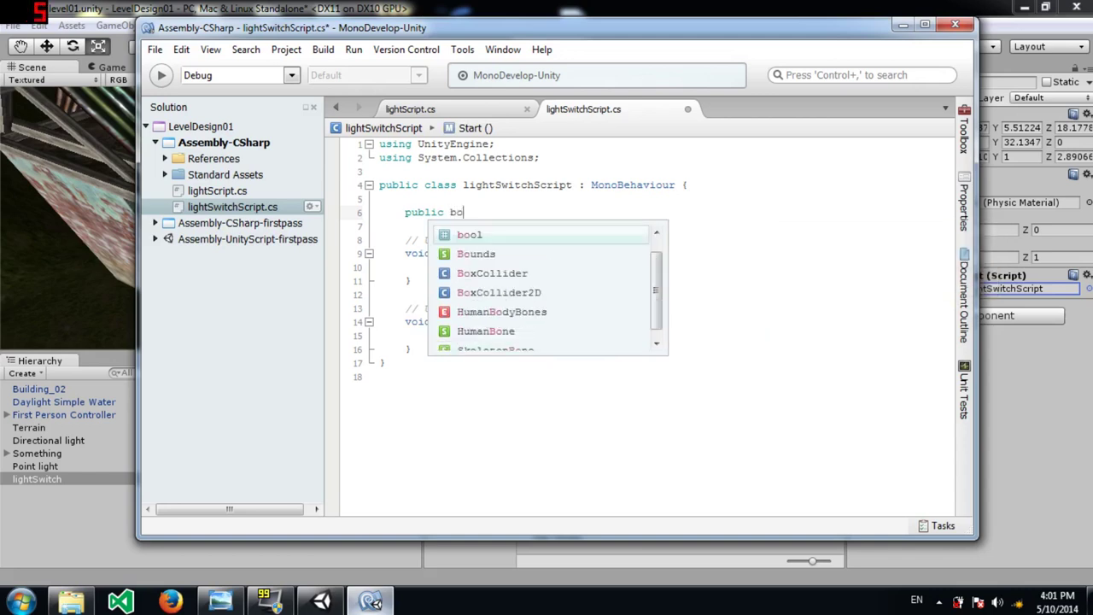
type("ol trigger")
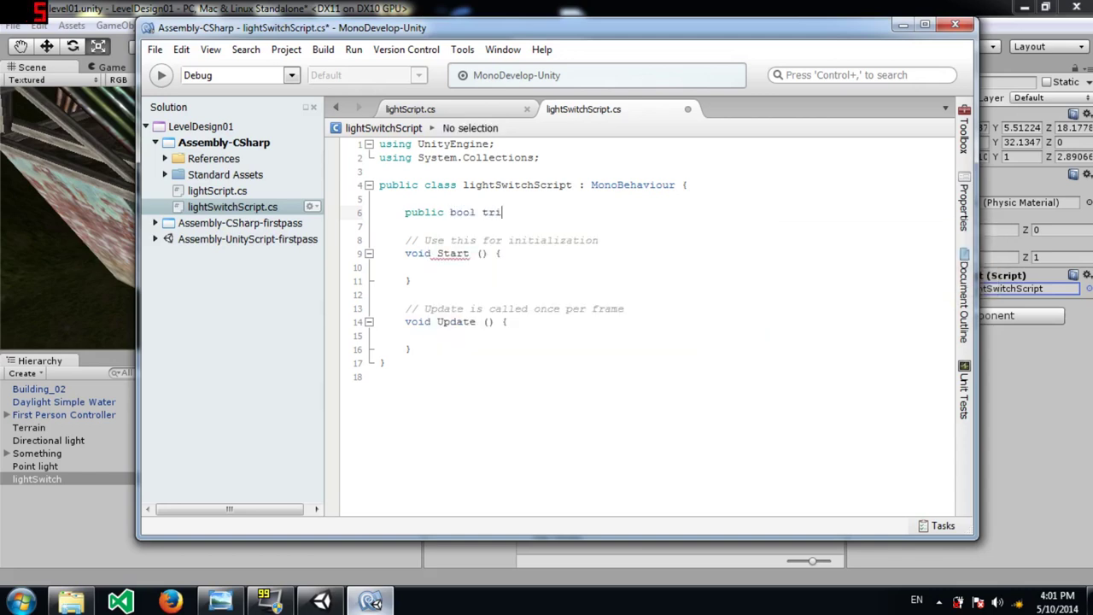
key("BackSpace")
key("BackSpace")
key("BackSpace")
key("BackSpace")
type("gger")
key("ctrl+Left")
type("is")
key("Right")
key("BackSpace")
type("T")
key("End")
type("Active;")
Add an empty "void OnTriggerStay(Collider col)" method with braces below the Update method.
key("Down")
key("Down")
key("Down")
key("Down")
key("Down")
key("Down")
key("Down")
key("Down")
key("Down")
key("Down")
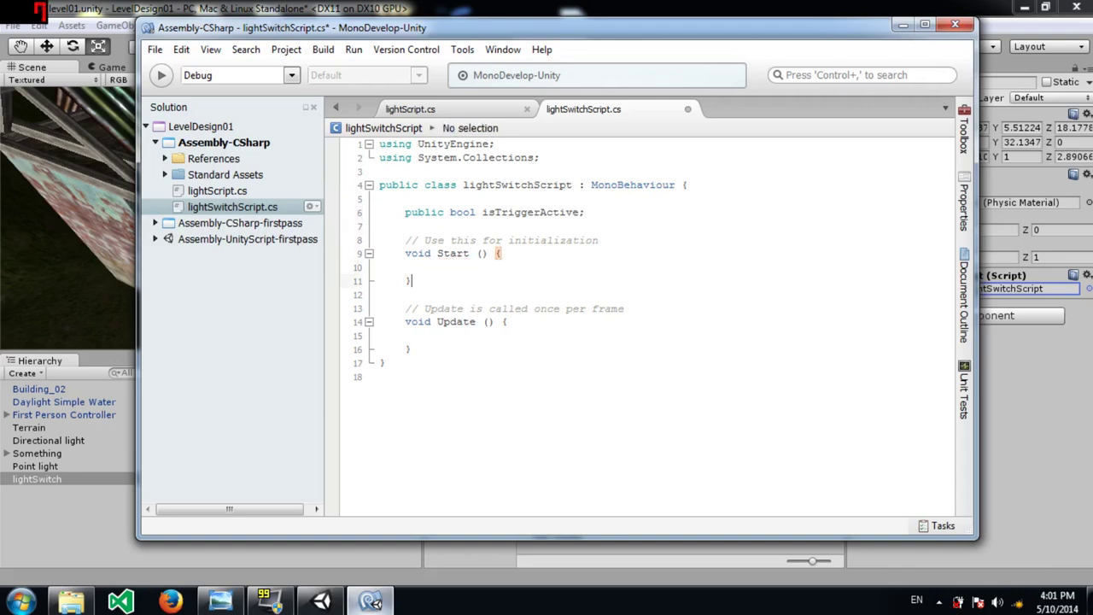
key("Return")
key("Return")
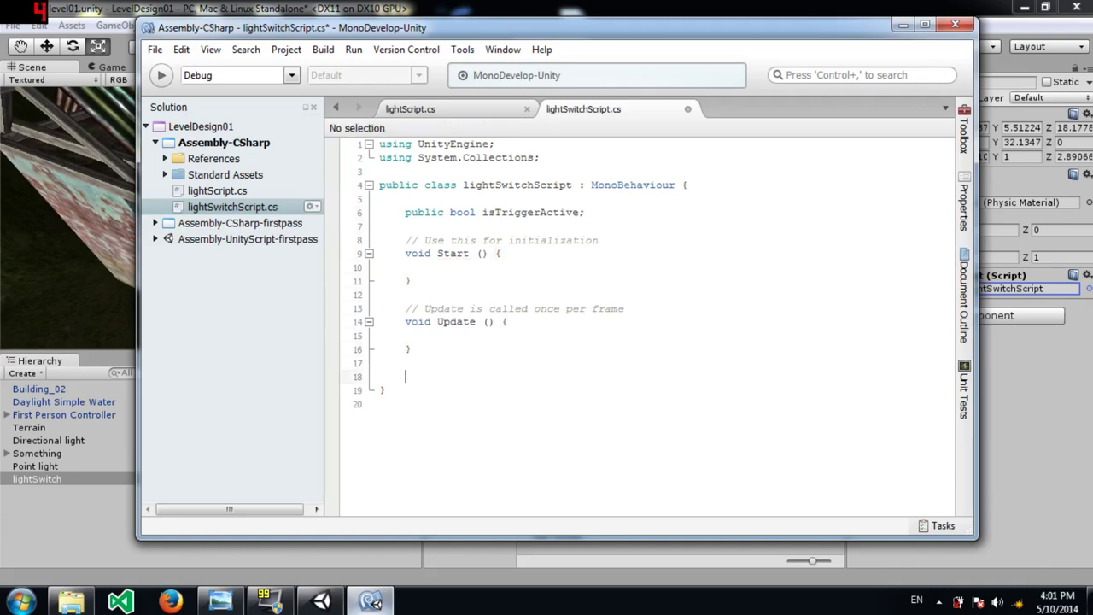
type("void ")
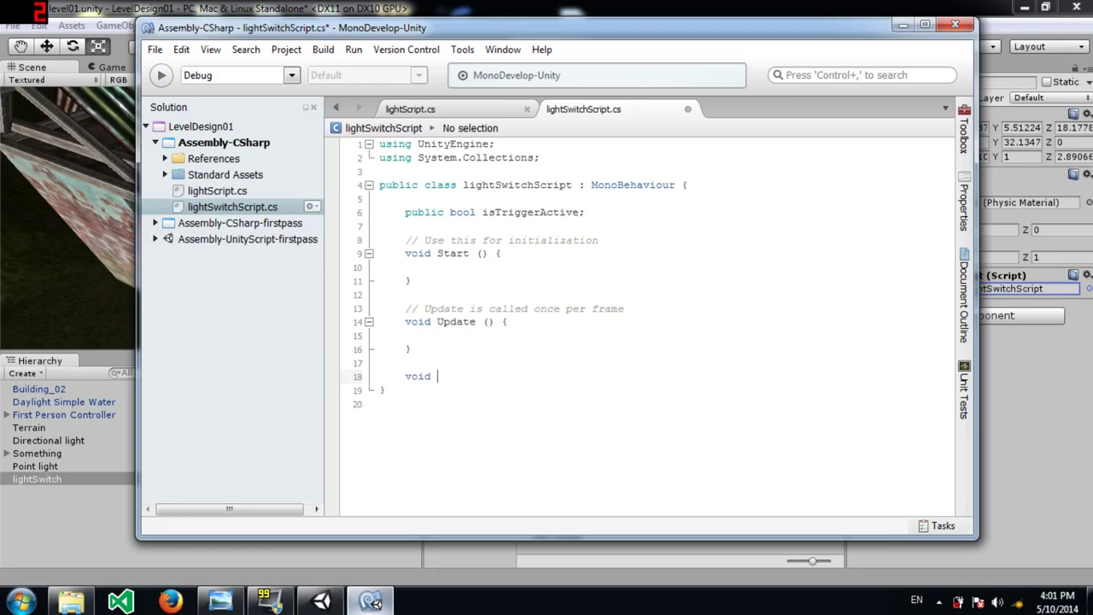
type("OnTriggerStay(")
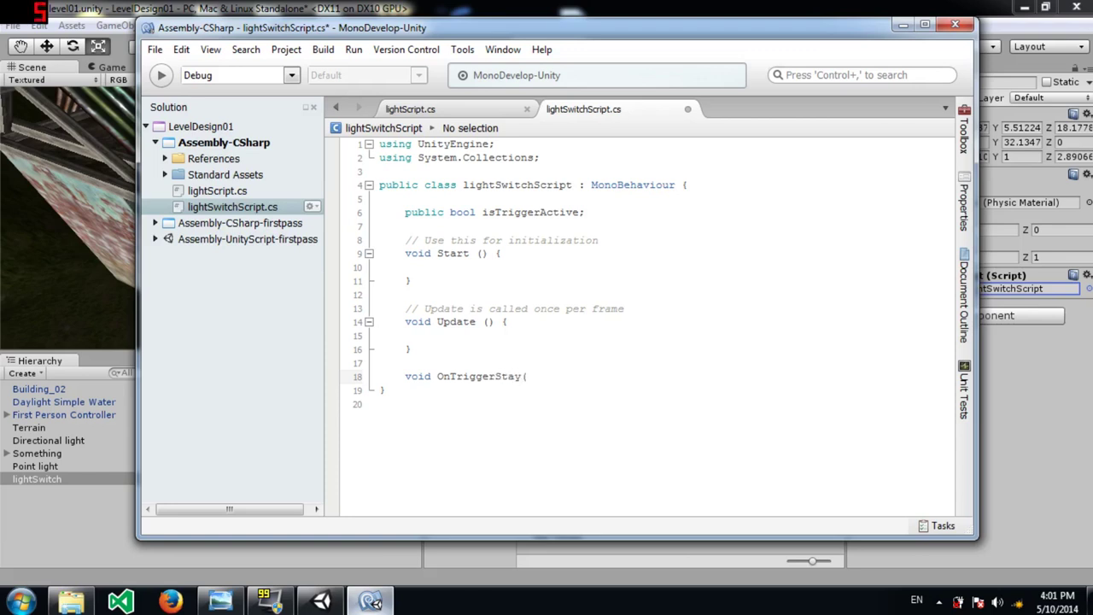
type("colli")
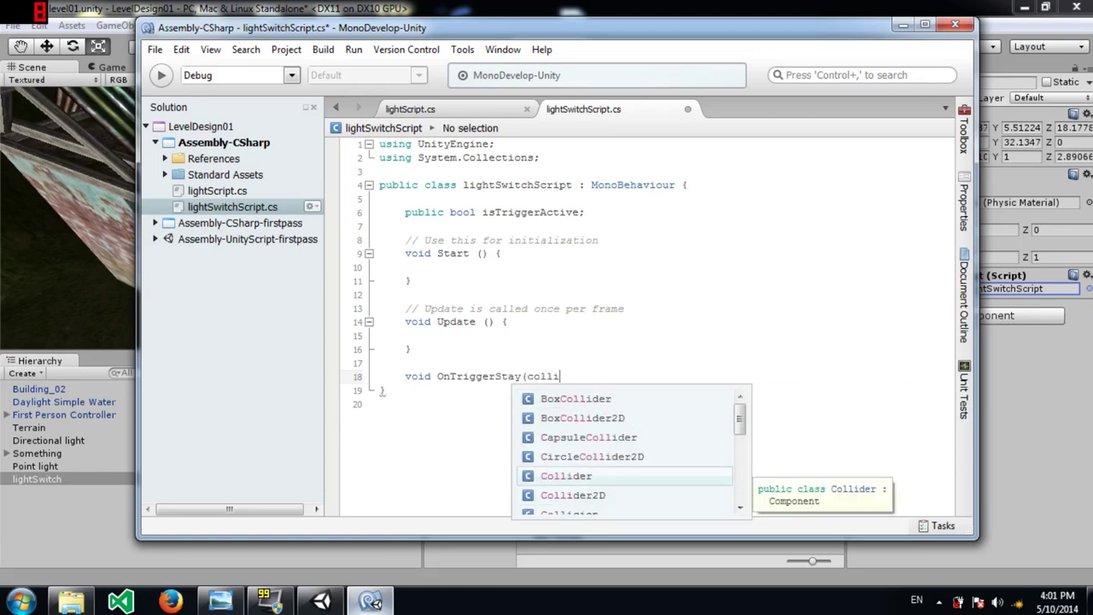
type(" col)")
key("Return")
type("{")
key("Return")
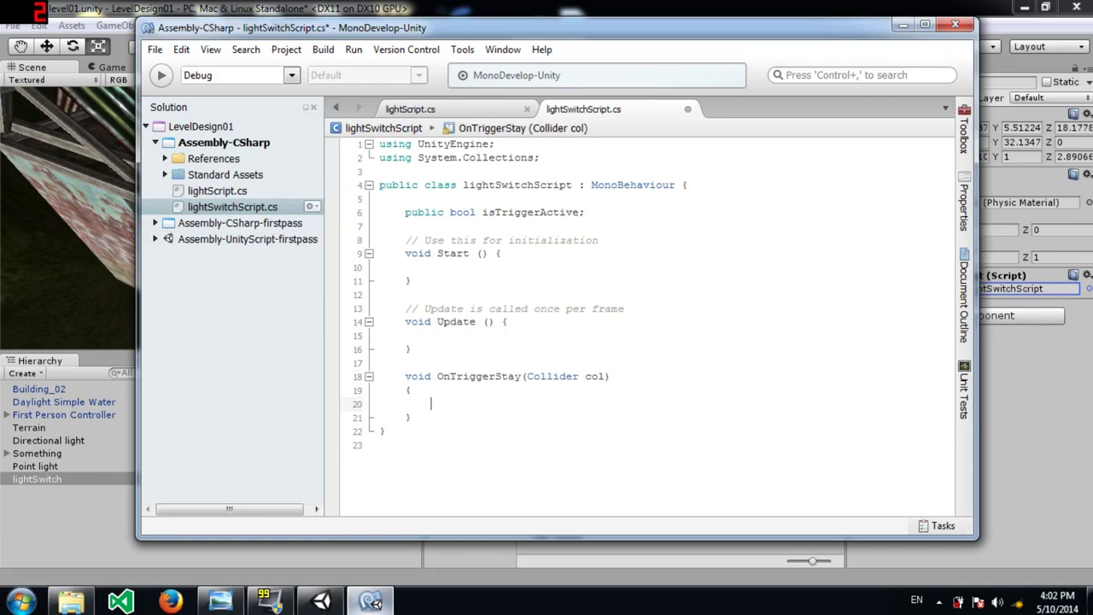
In OnTriggerStay, write "isTriggerActive = true;" followed by an empty braced block for "if(col.gameObject.tag == "Player")".
type("isTriggerActive = true;")
key("Return")
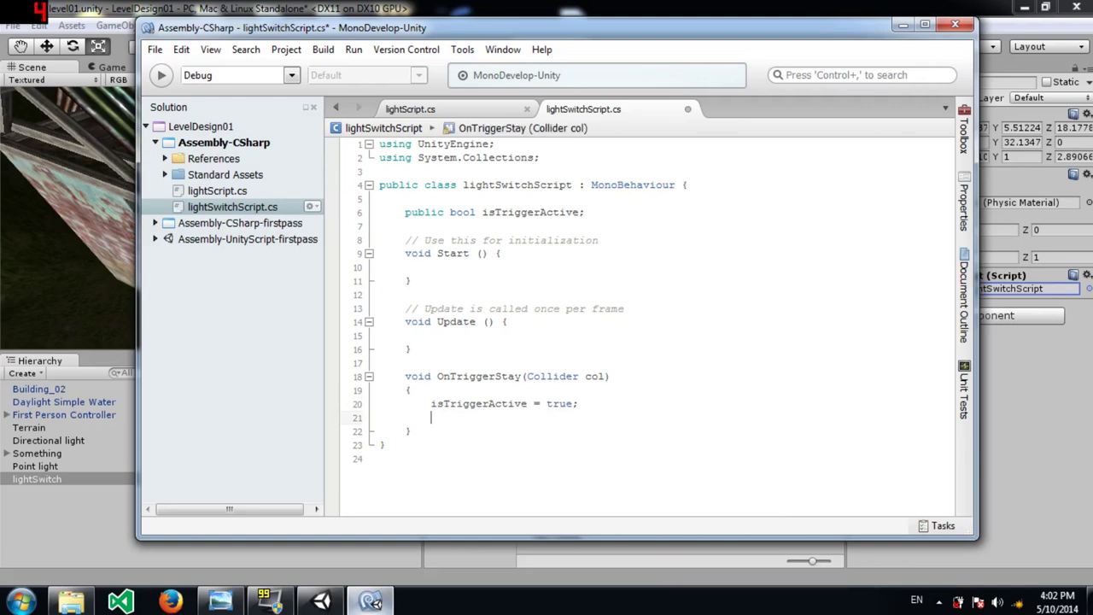
type("if(col")
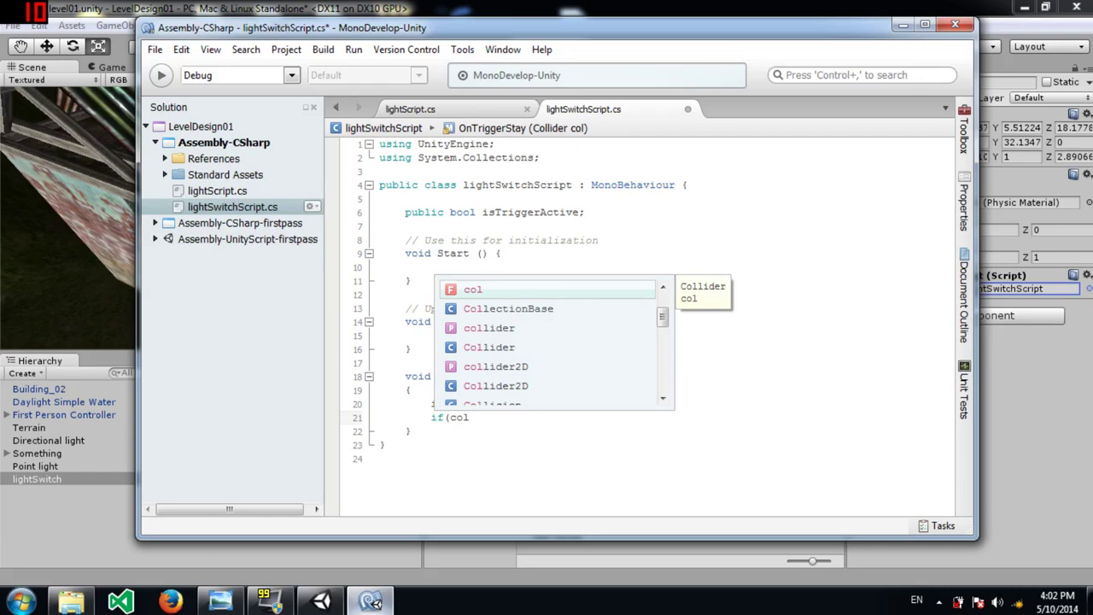
type(".gameObject.")
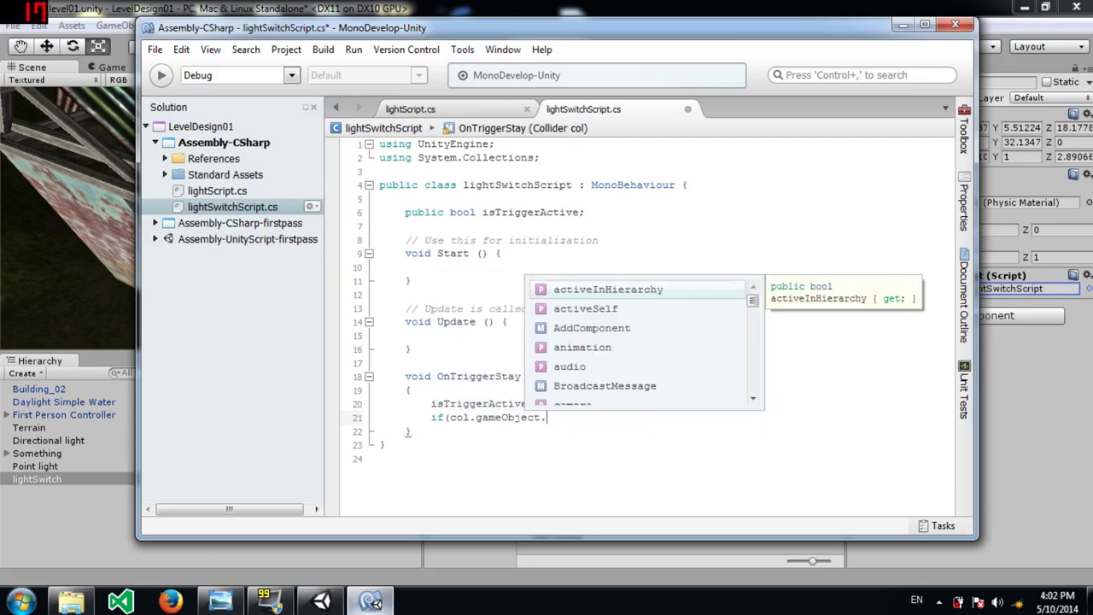
key("Escape")
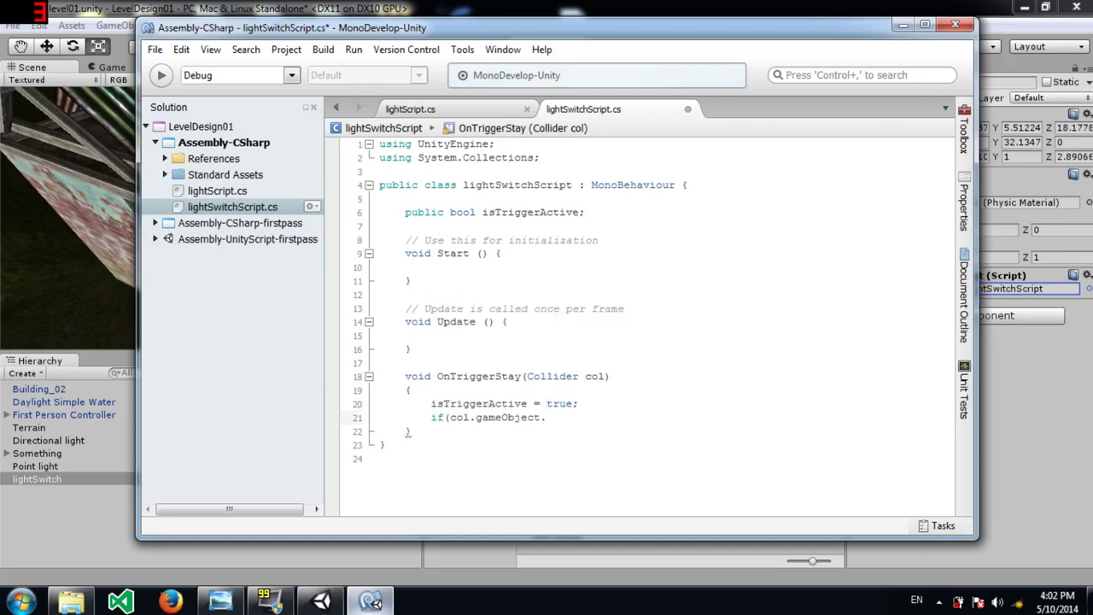
type("ta")
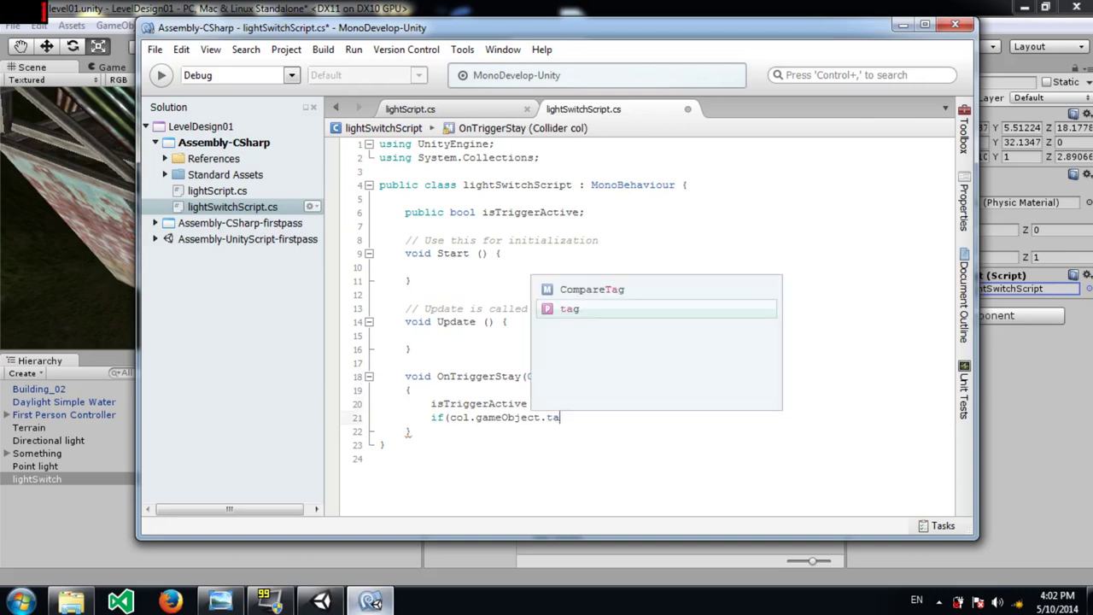
type("g == \"Player\"")
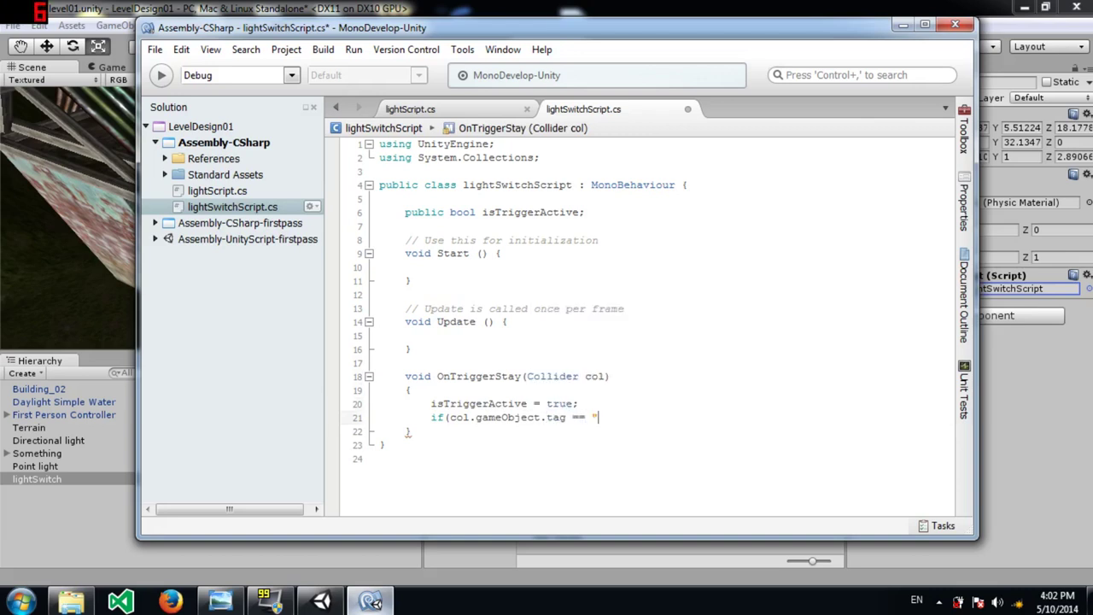
type(")")
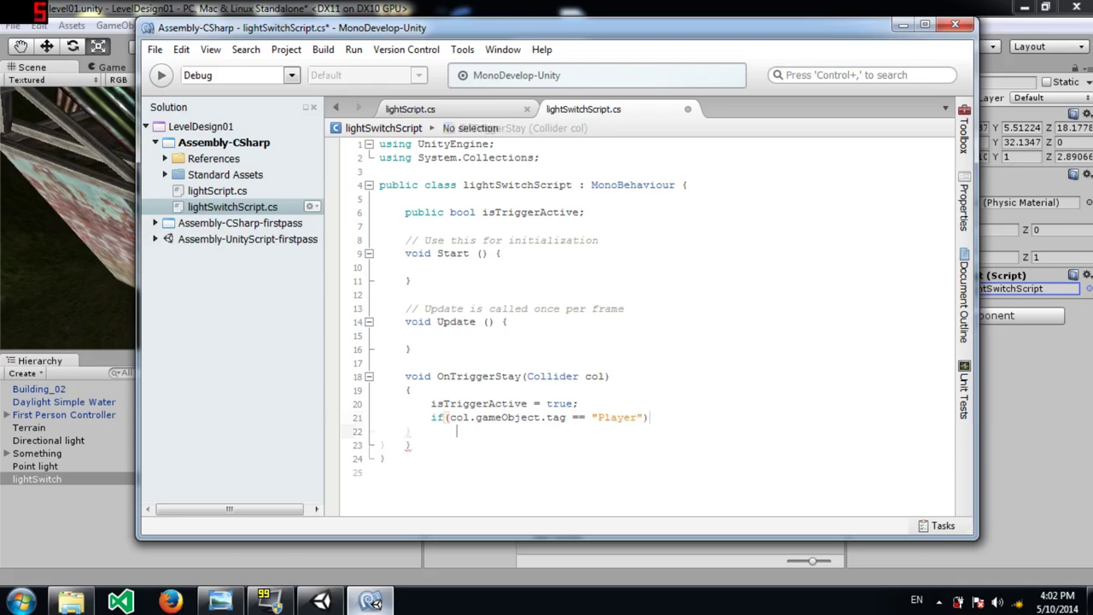
key("Return")
type("{")
key("Return")
key("Return")
type("}")
left_click(457, 445)
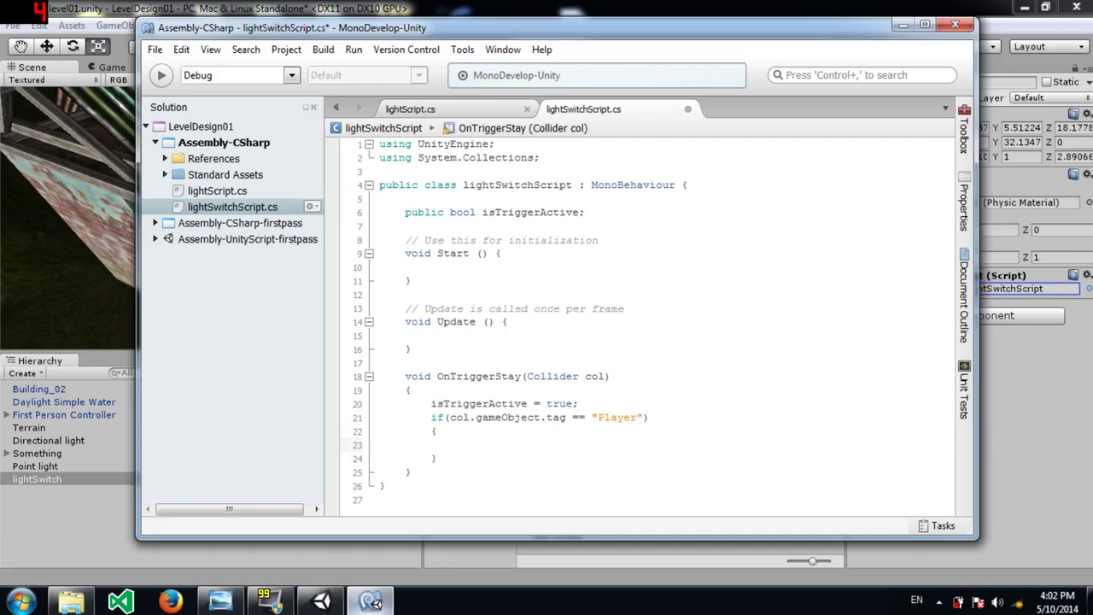
Move the "isTriggerActive = true;" statement inside the braces of the Player tag condition.
key("Up")
key("Up")
key("Up")
key("Up")
key("Right")
key("shift+Down")
key("ctrl+c")
key("Delete")
key("Down")
key("End")
key("Return")
key("ctrl+v")
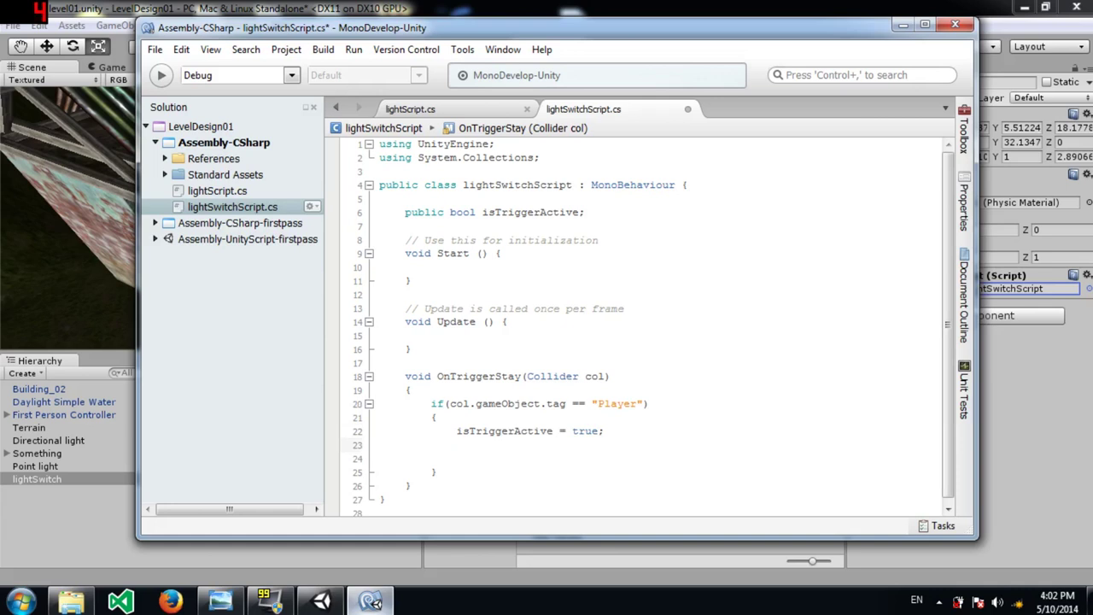
Below that statement, add a nested "if(Input.GetKeyDown (KeyCode.E))" condition with an empty braced block.
type("if(Input.")
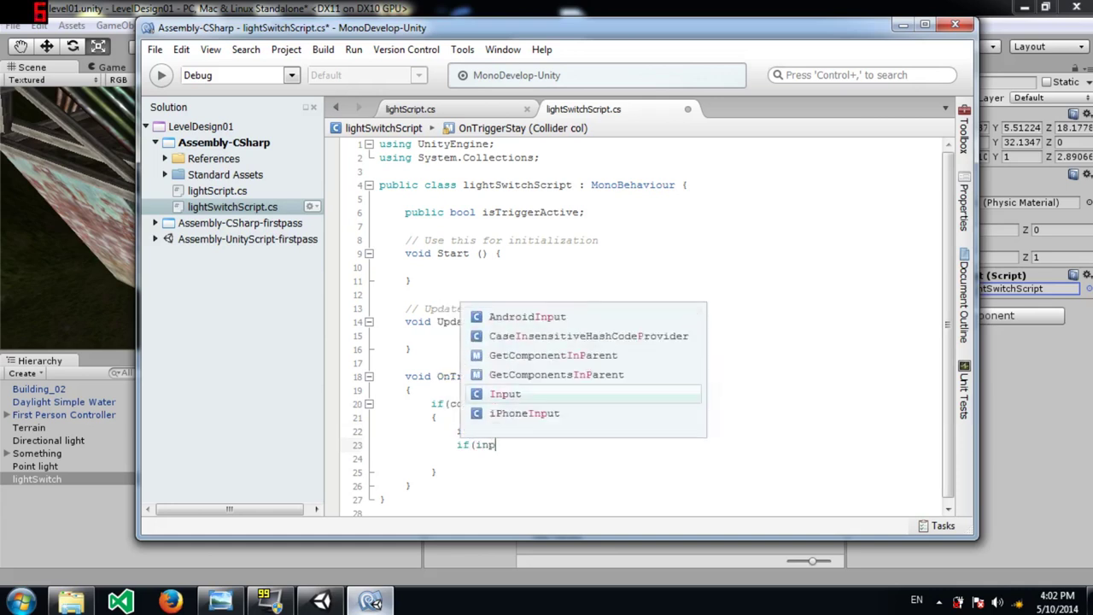
type("getke")
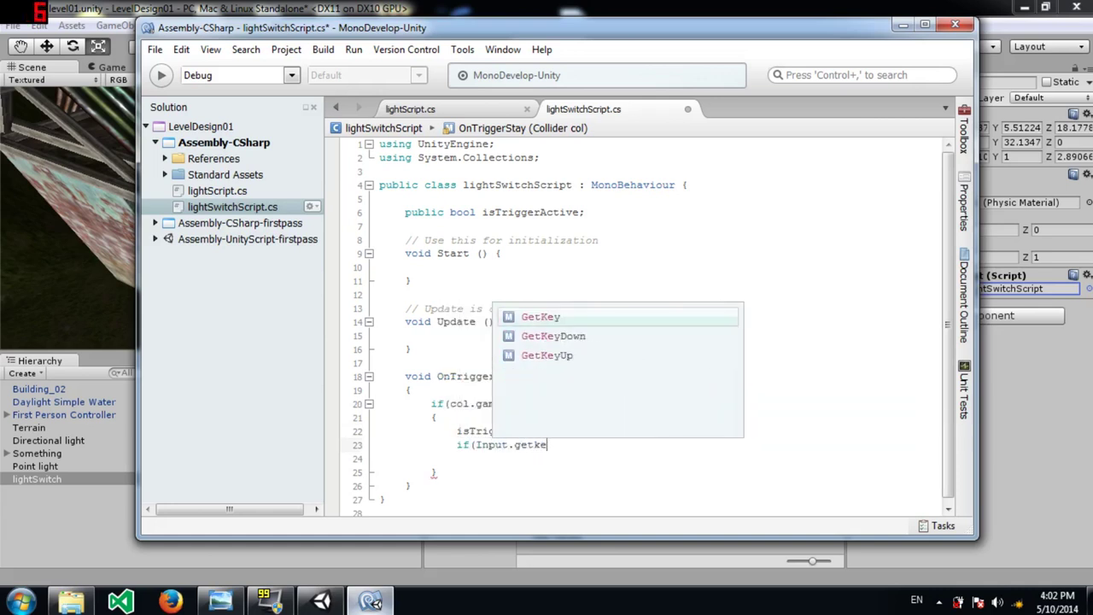
type("(i")
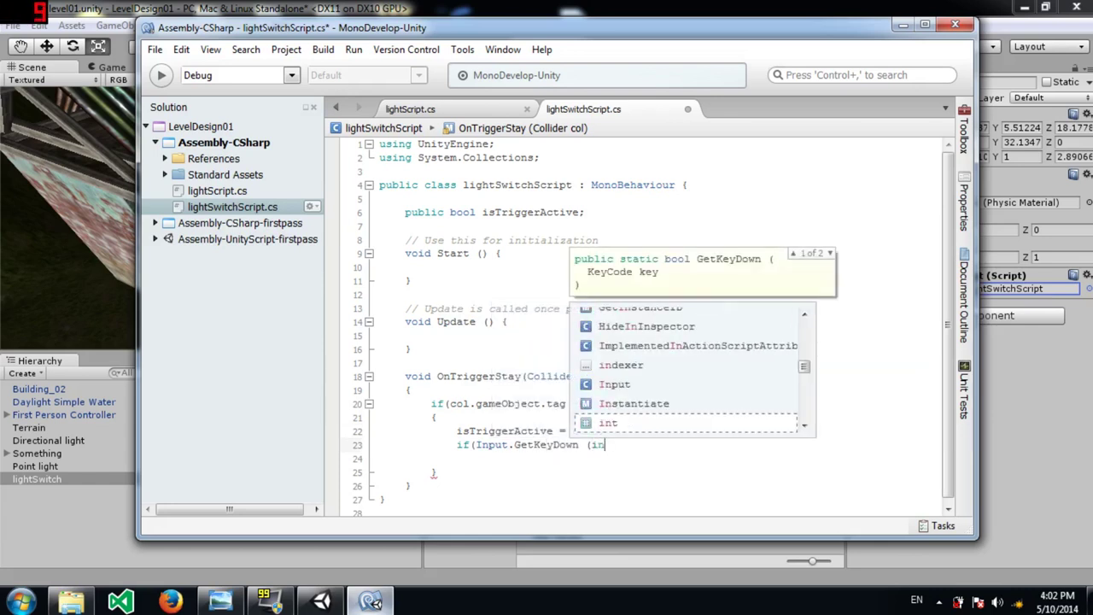
key("BackSpace")
type("lk")
key("BackSpace")
key("BackSpace")
type("l")
key("BackSpace")
type("KeyCode.E)")
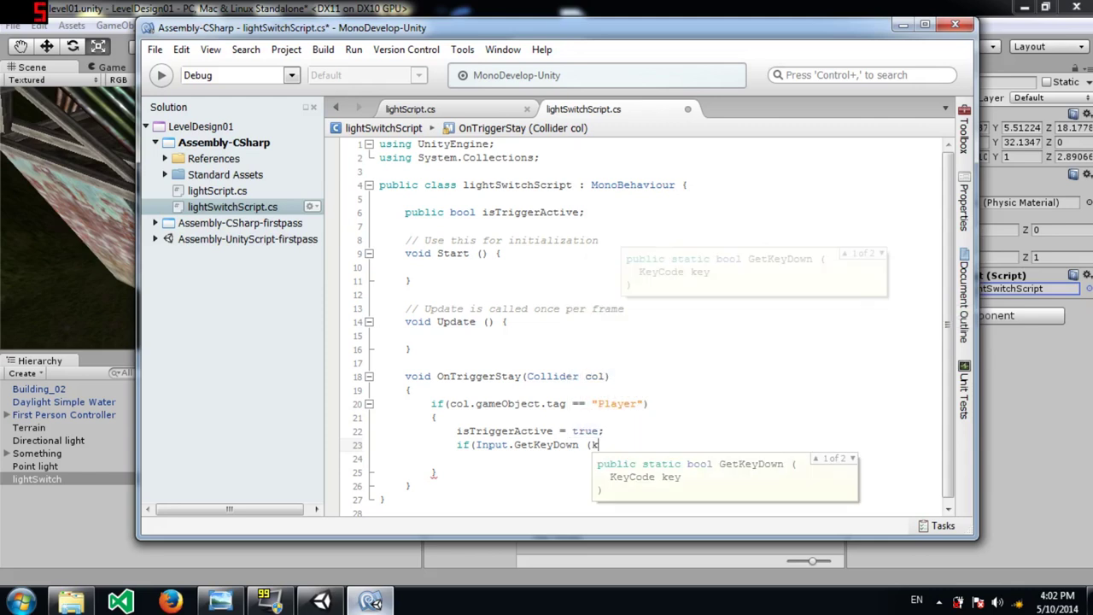
type(")")
key("Return")
type("{")
key("Return")
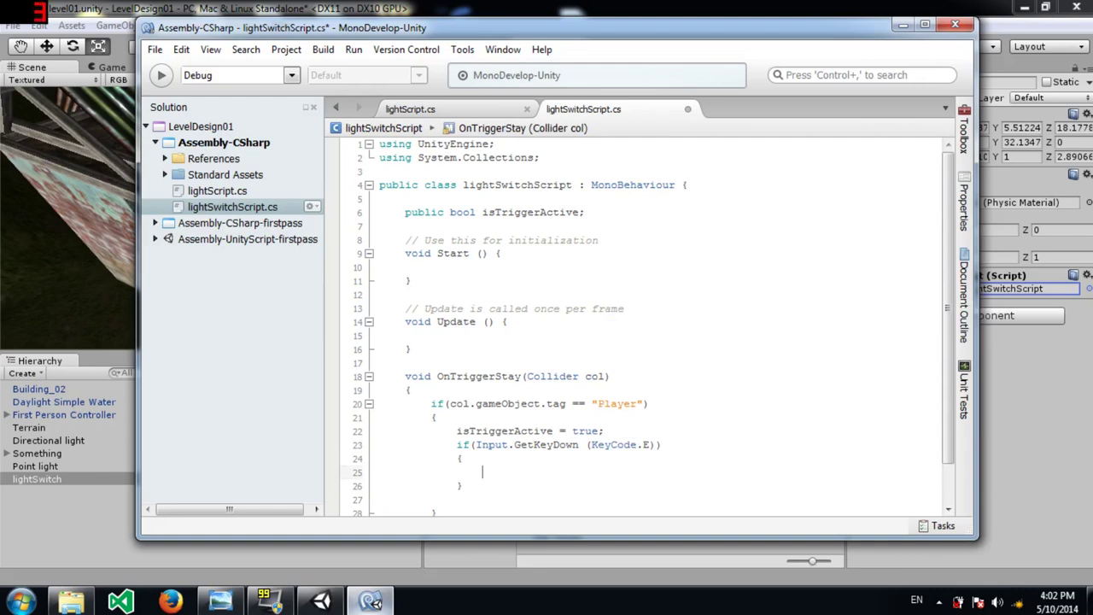
Write "lightScript.lightOn = true;" inside the KeyCode.E block and save lightSwitchScript.
type("lightsc")
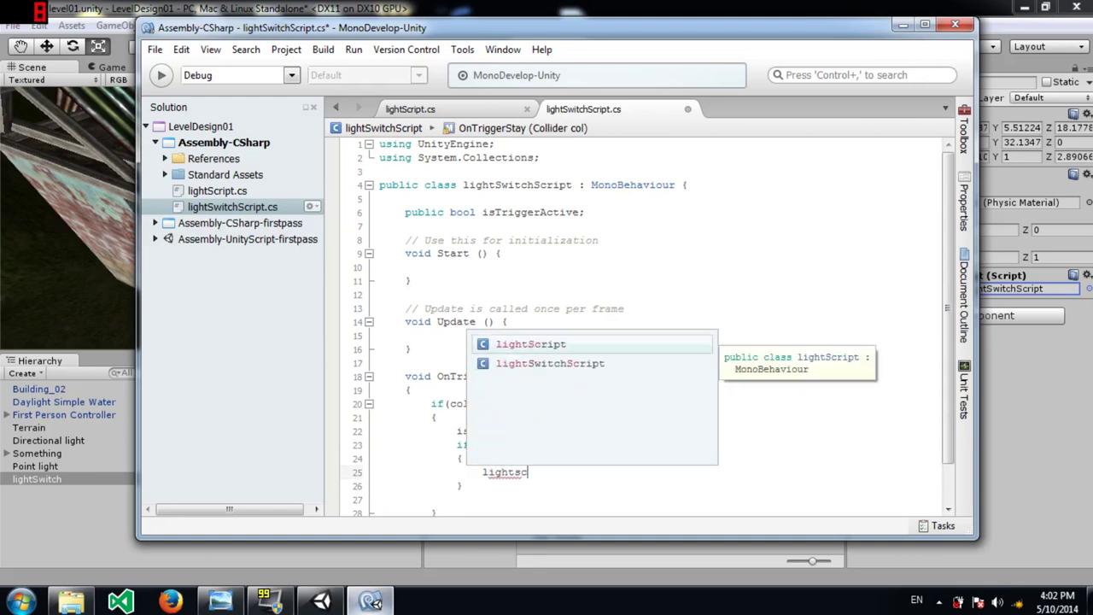
type(".")
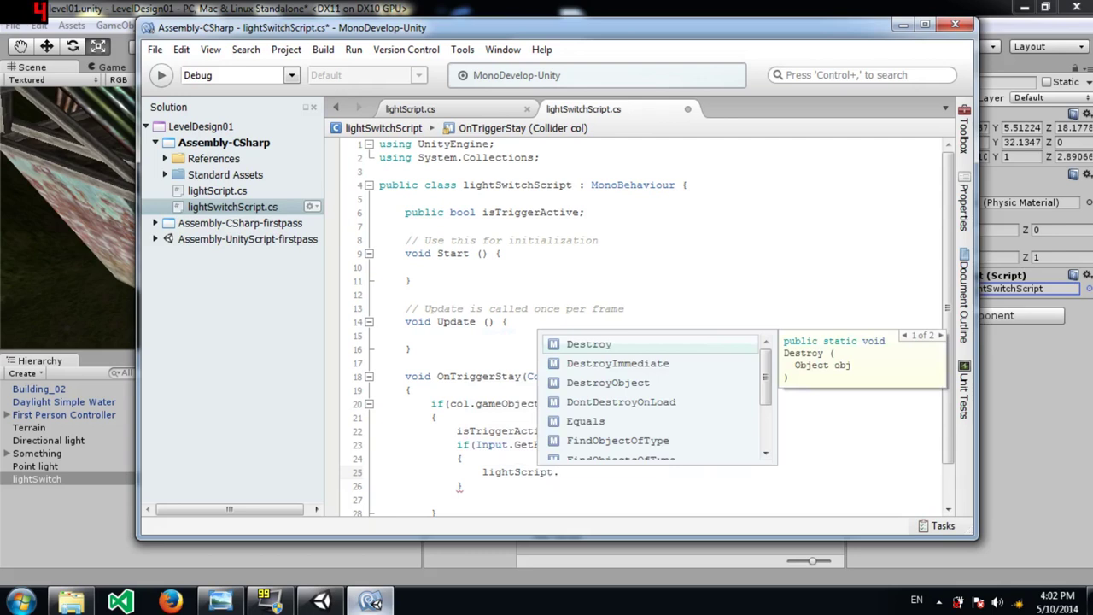
type("lightOn =")
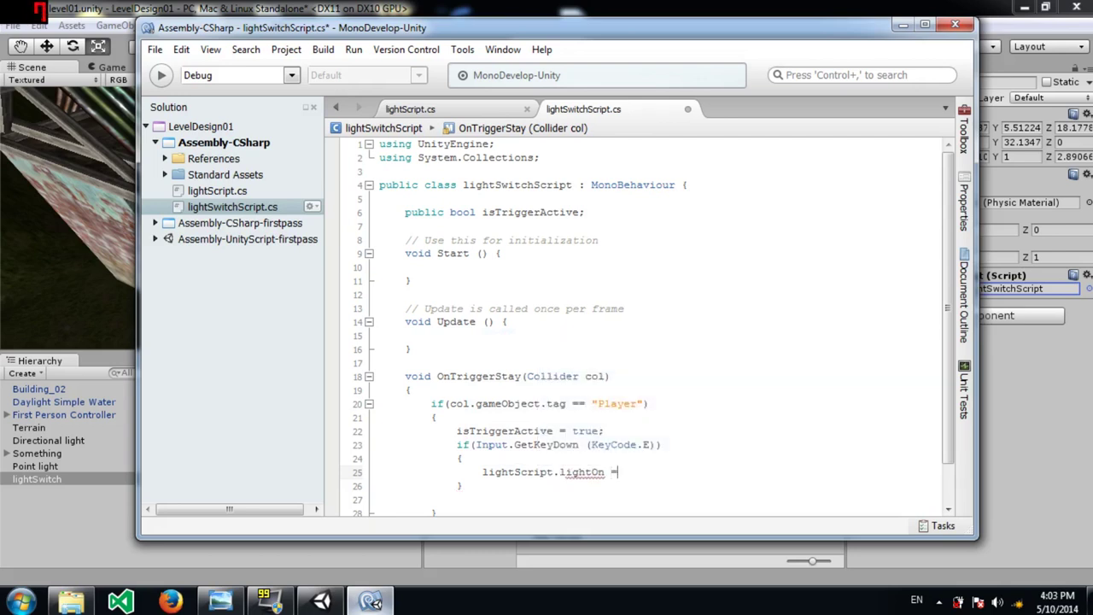
type(" true;")
left_click(560, 472)
key("ctrl+shift+Right")
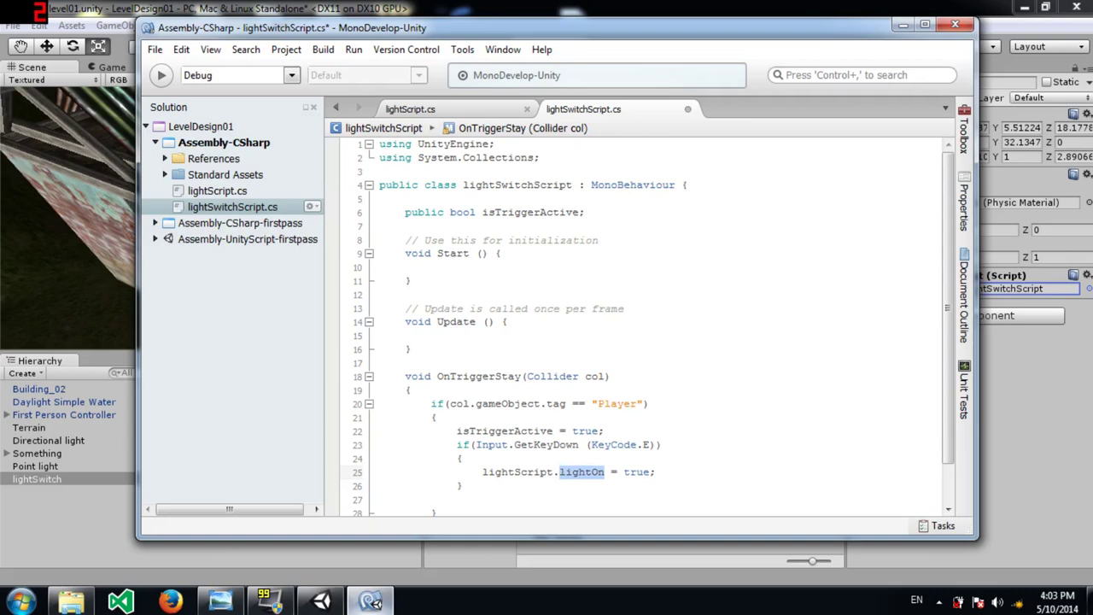
left_click(560, 472)
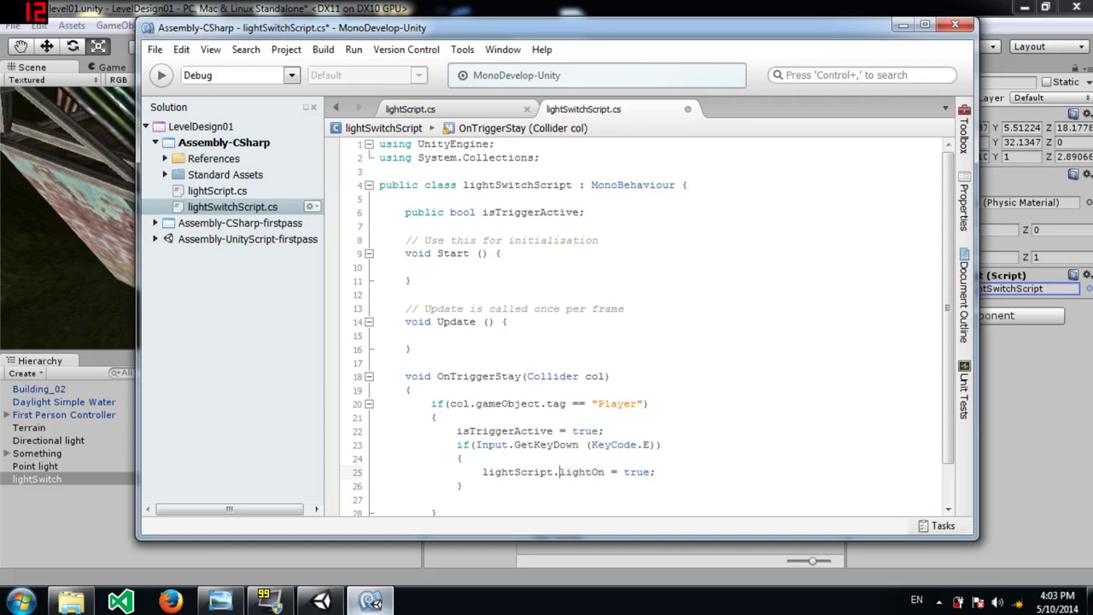
left_click(483, 109)
left_click(630, 111)
key("ctrl+s")
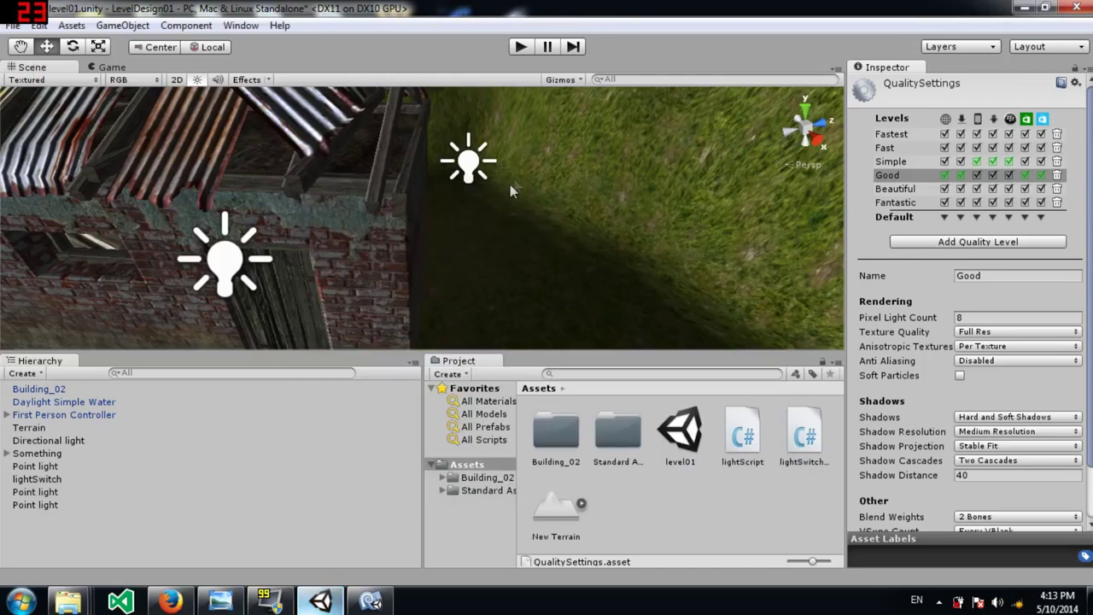
Examine the house and its point lights in the Unity scene, and review lightScript and lightSwitchScript in MonoDevelop.
right_click_drag(496, 225, 683, 189)
key("w")
key("s")
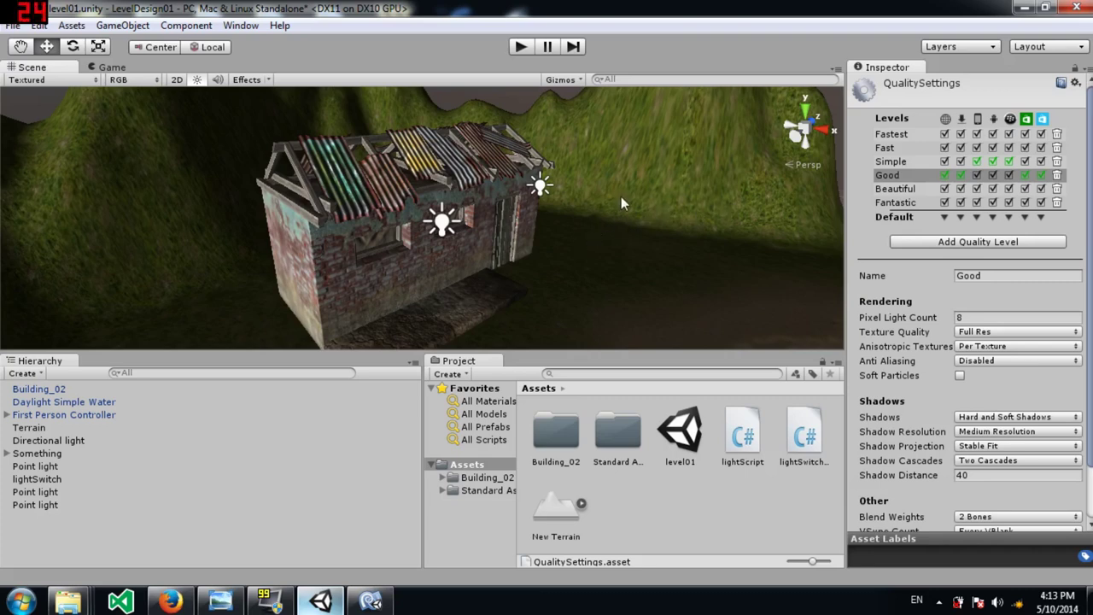
right_click_drag(708, 168, 573, 338)
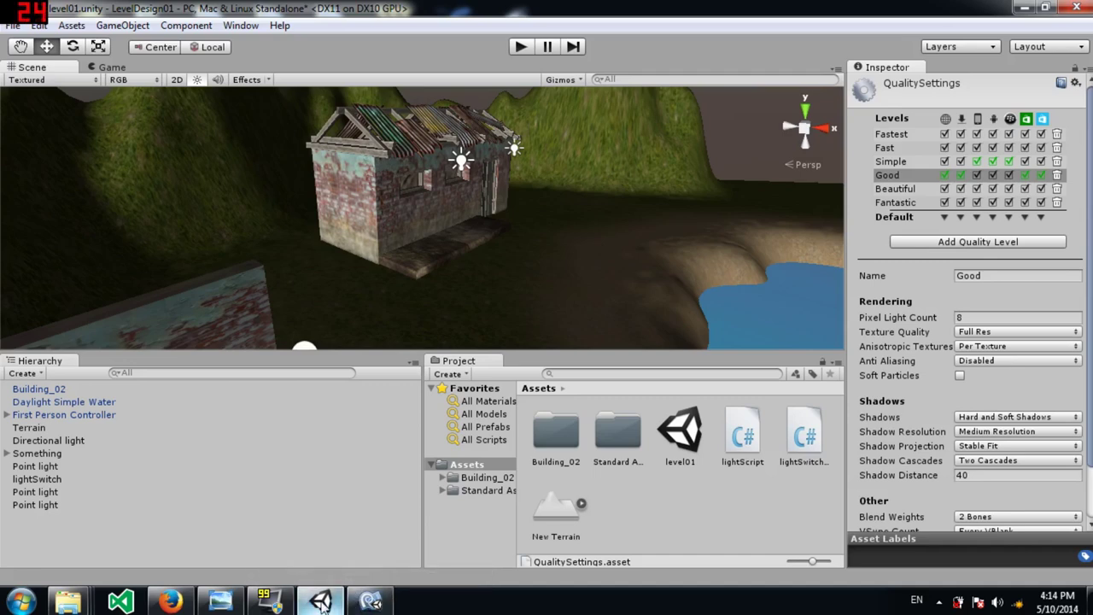
left_click(369, 602)
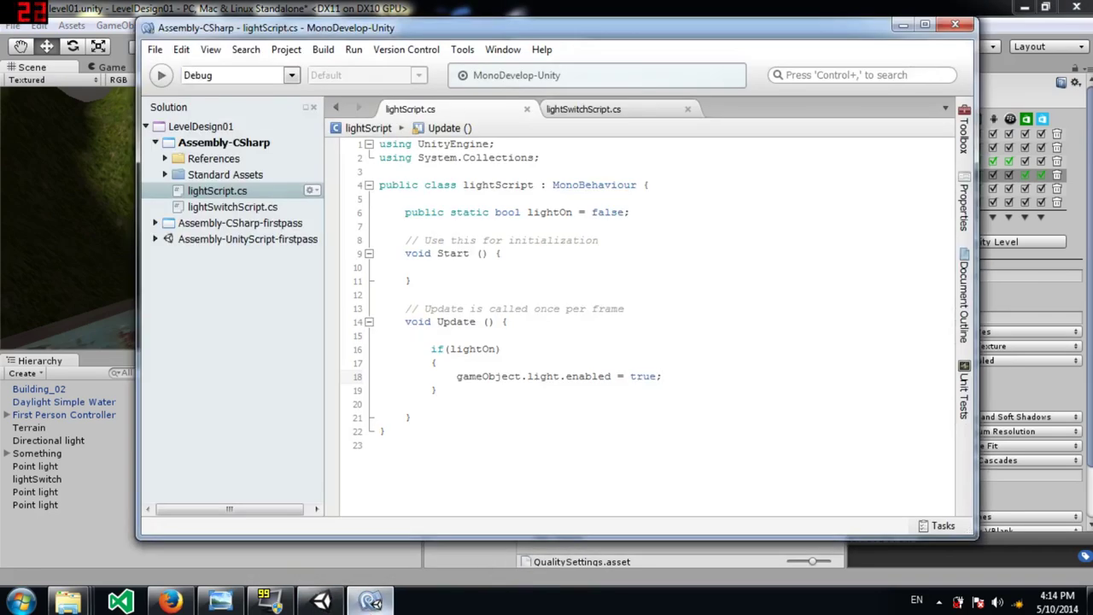
left_click(602, 114)
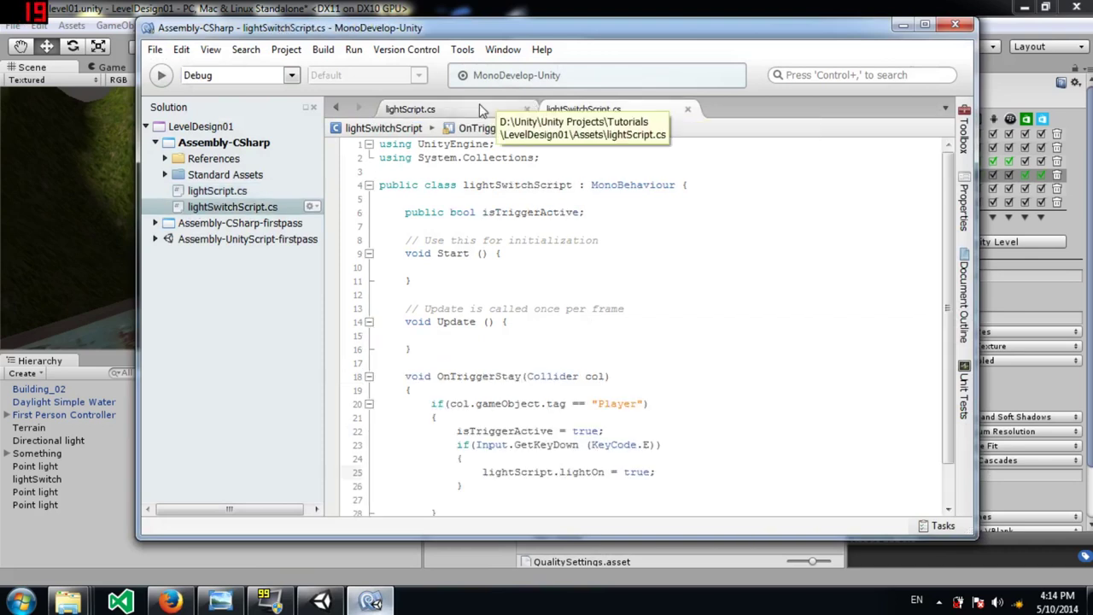
left_click(479, 106)
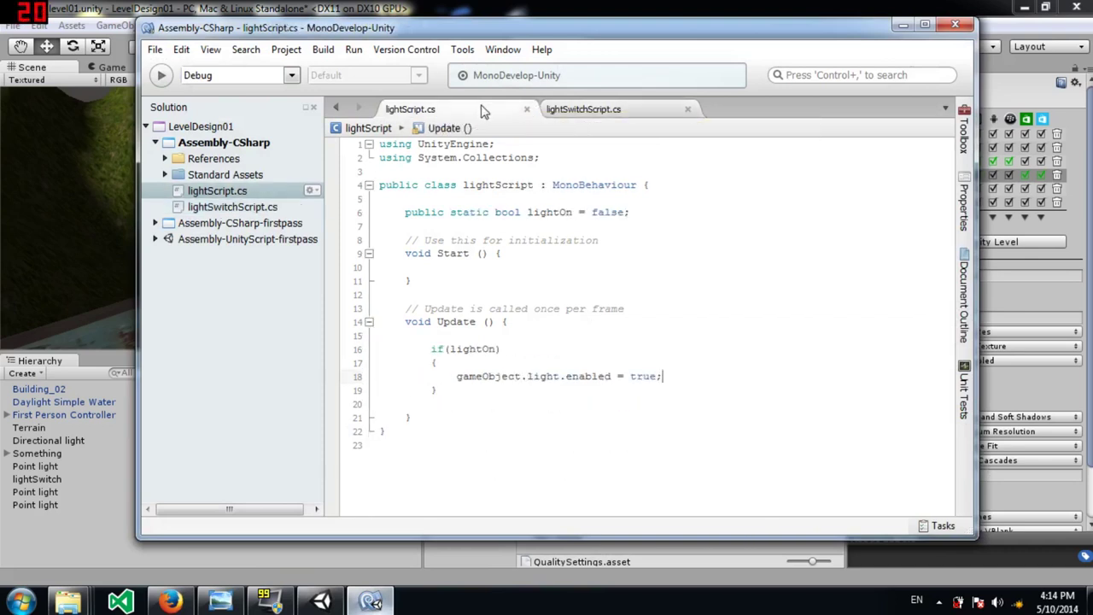
left_click(596, 110)
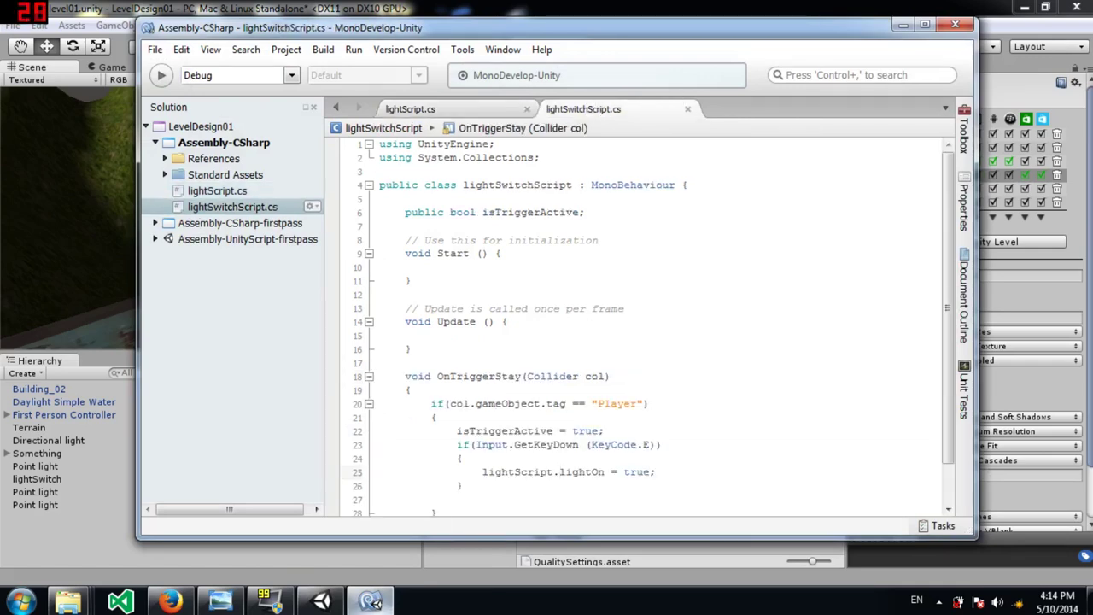
left_click(483, 109)
left_click(574, 8)
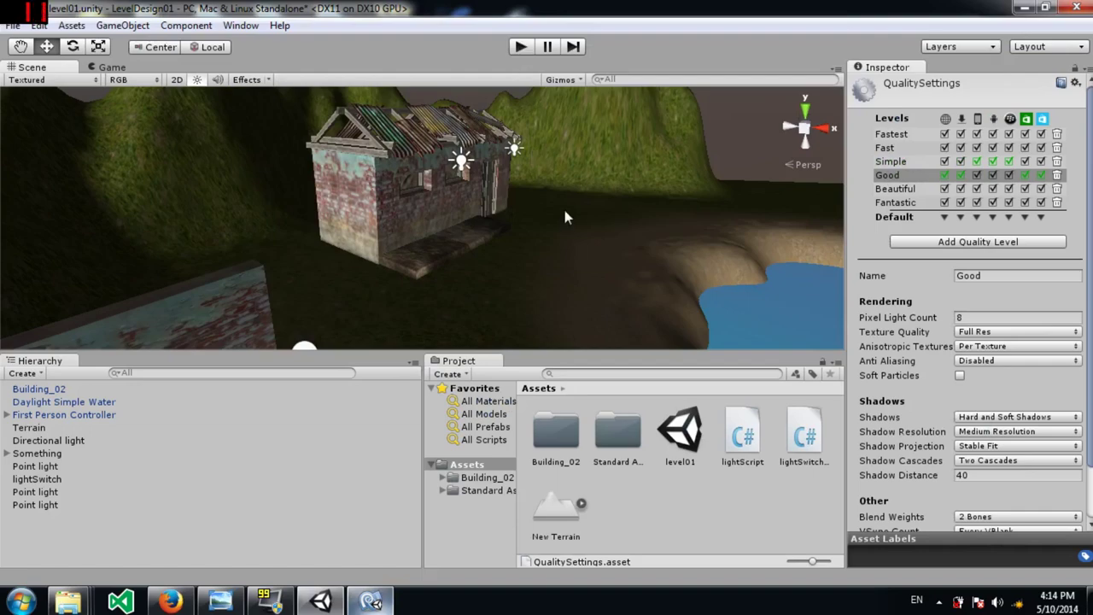
Delete the two extra point lights near the house's door and beside its far wall.
right_click_drag(577, 224, 306, 213)
key("d")
left_click_drag(306, 214, 324, 196, "alt")
left_click(391, 171)
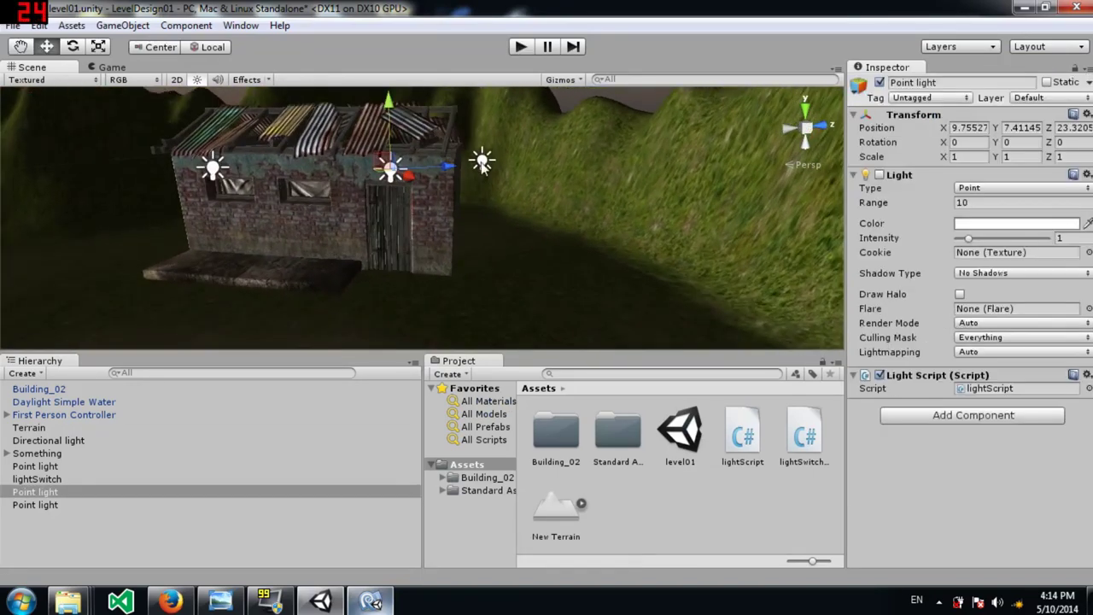
left_click(483, 160, "ctrl")
key("Delete")
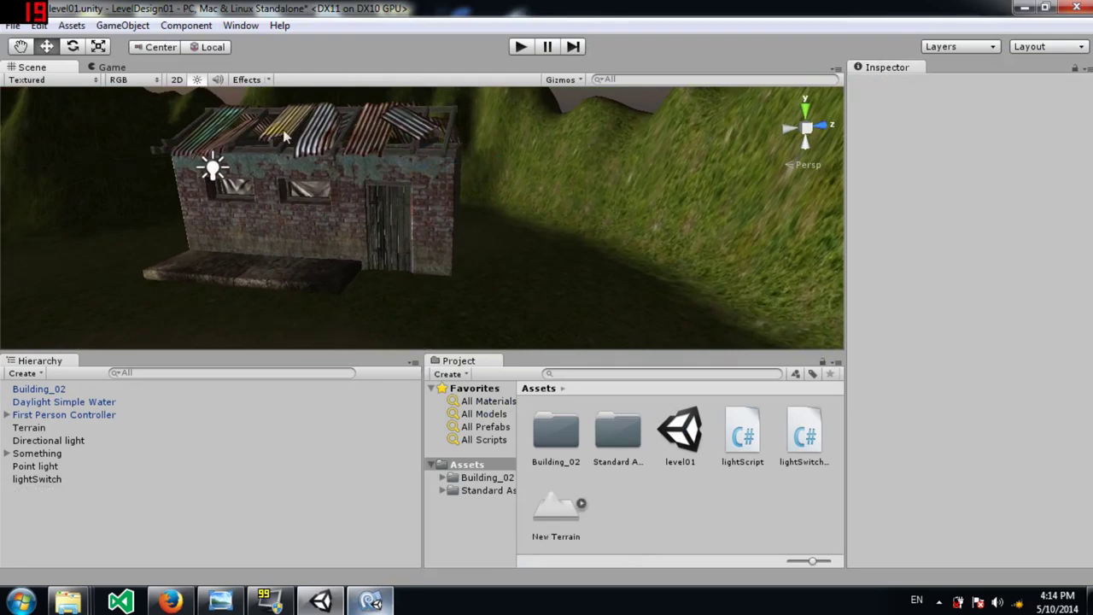
Run the level briefly in play mode and stop it.
left_click(518, 48)
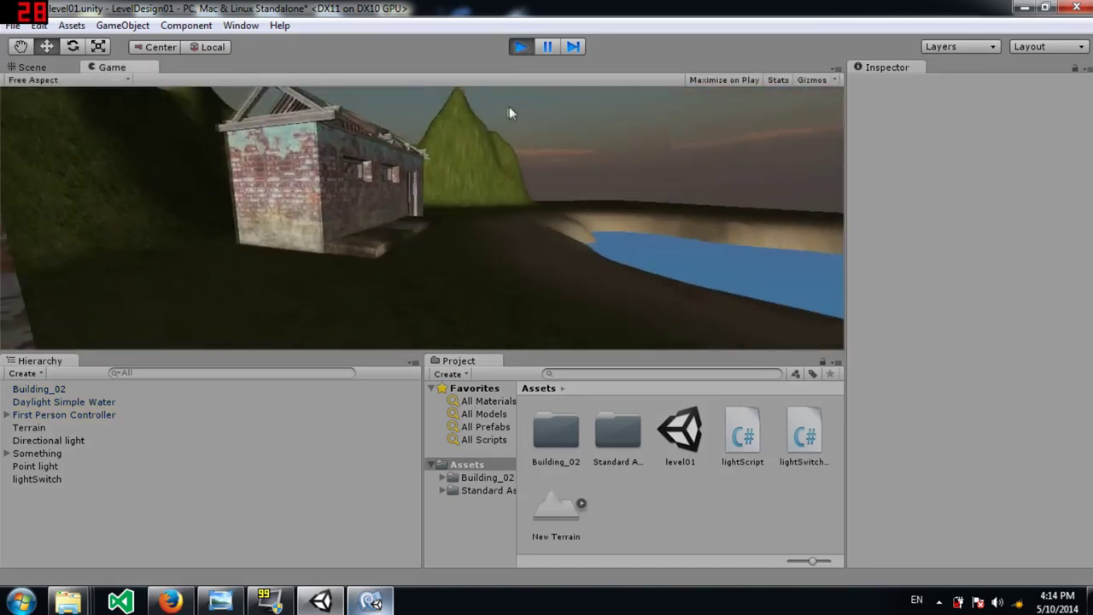
left_click(520, 46)
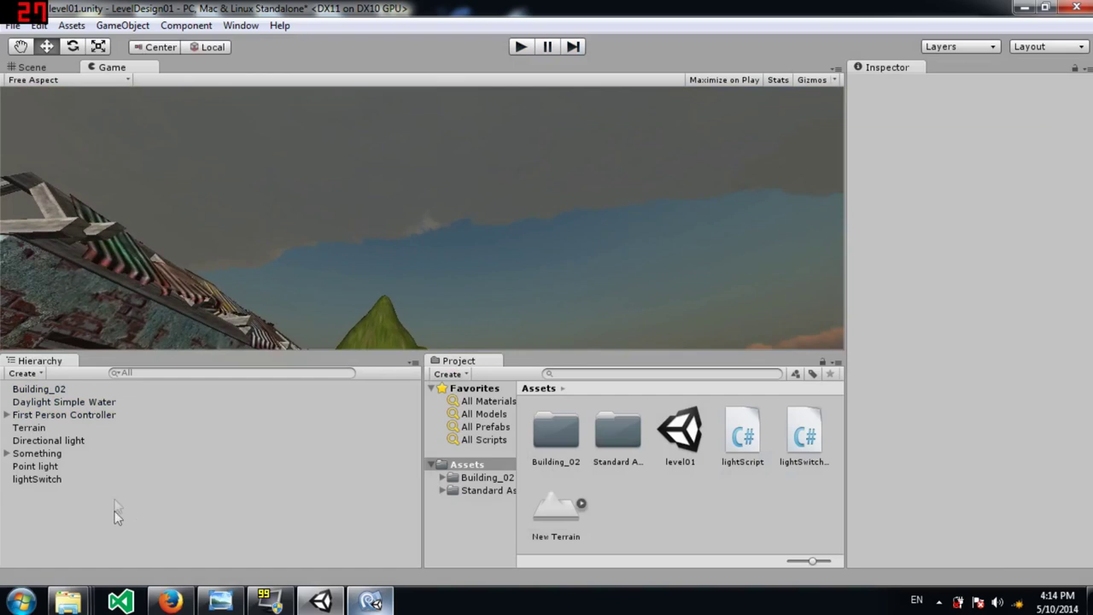
Assign the Player tag to the First Person Controller and switch back to MonoDevelop.
left_click(52, 414)
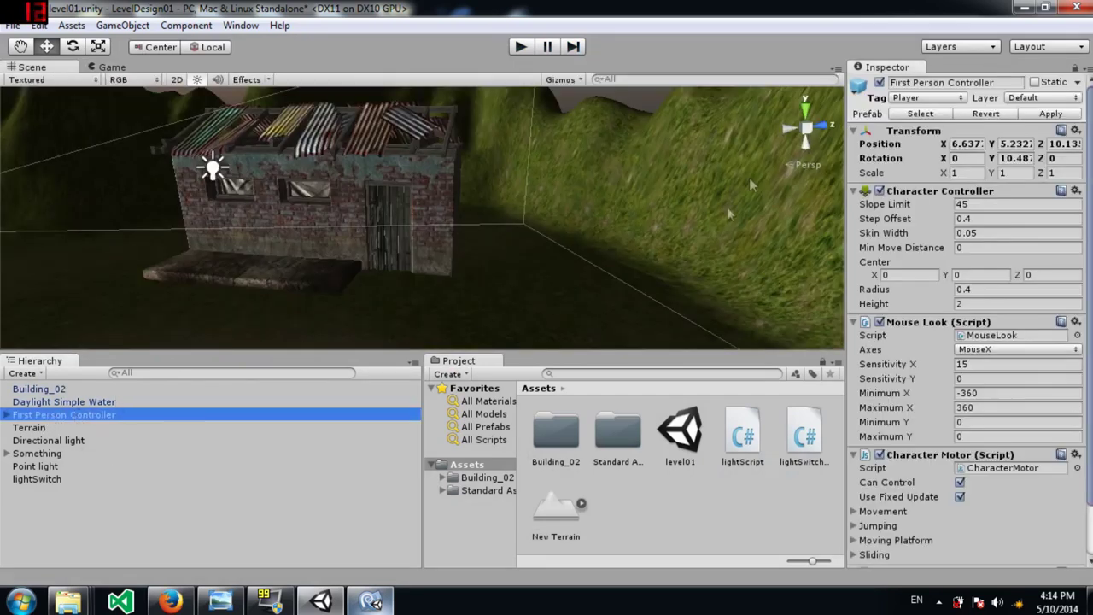
left_click(960, 99)
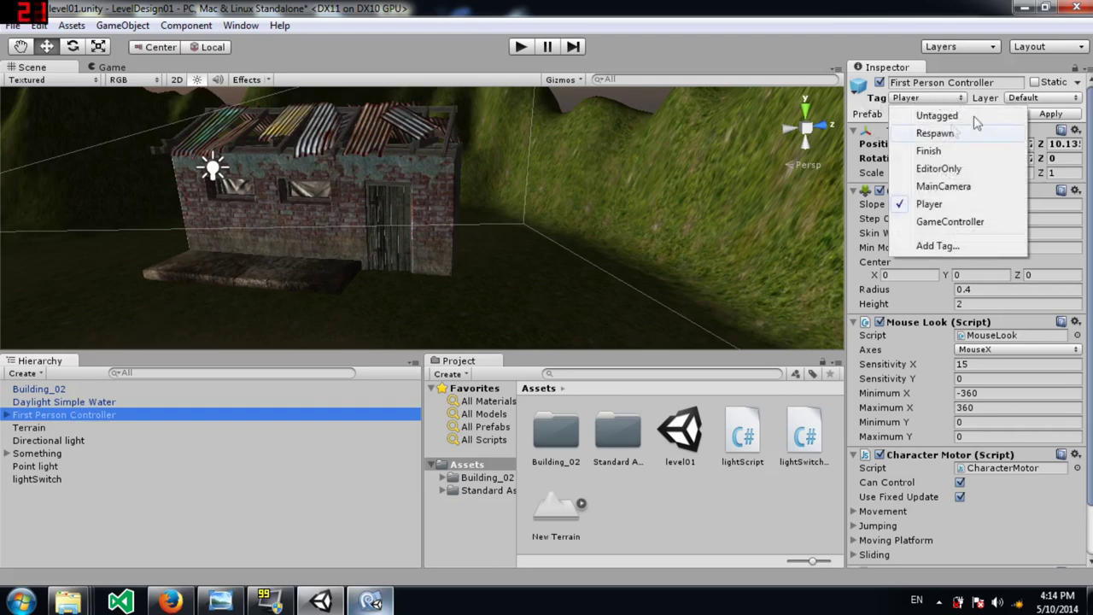
left_click(947, 205)
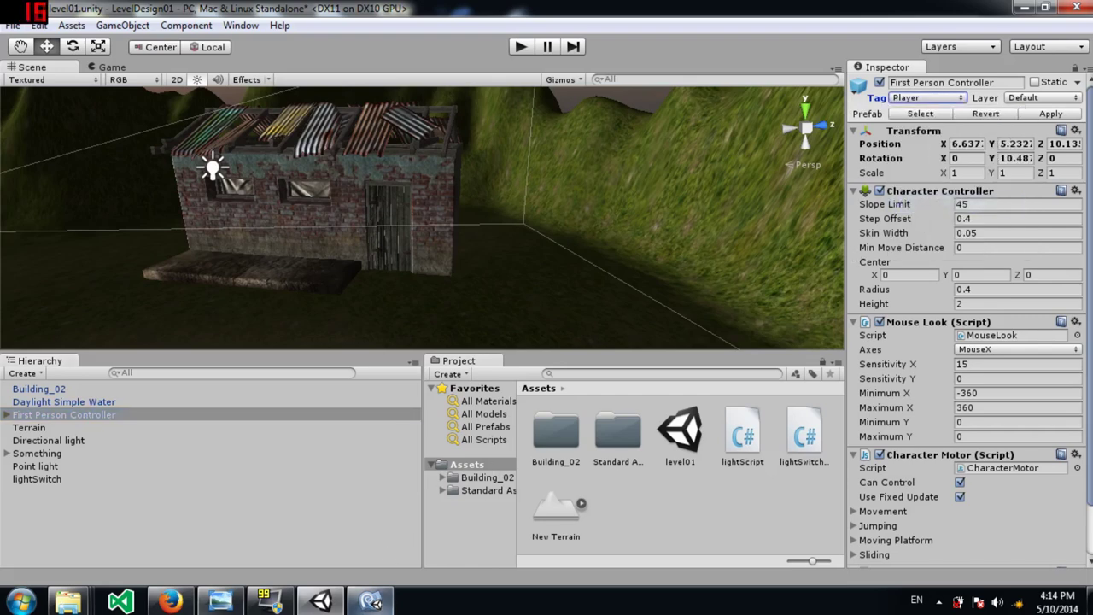
left_click(372, 602)
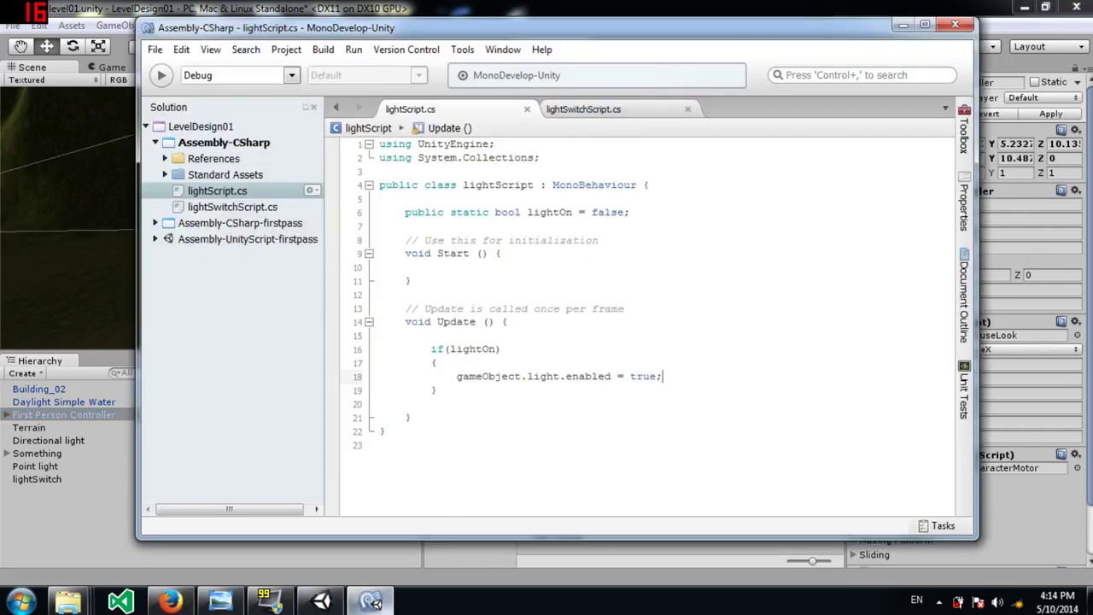
Review the Player tag check in lightSwitchScript against the First Person Controller's tag in the Unity scene.
left_click(634, 109)
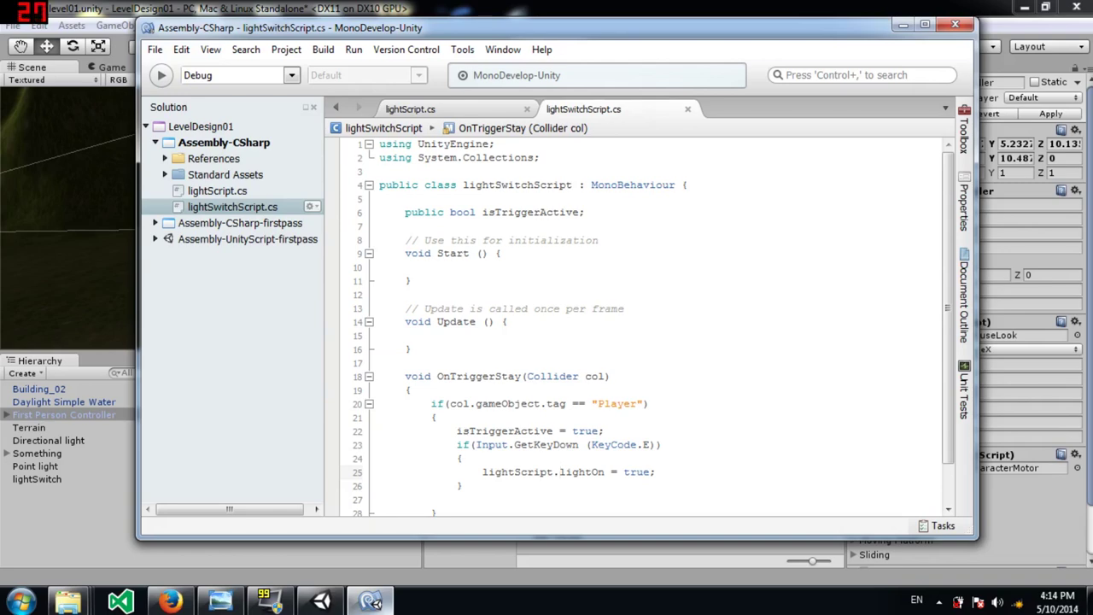
left_click(543, 8)
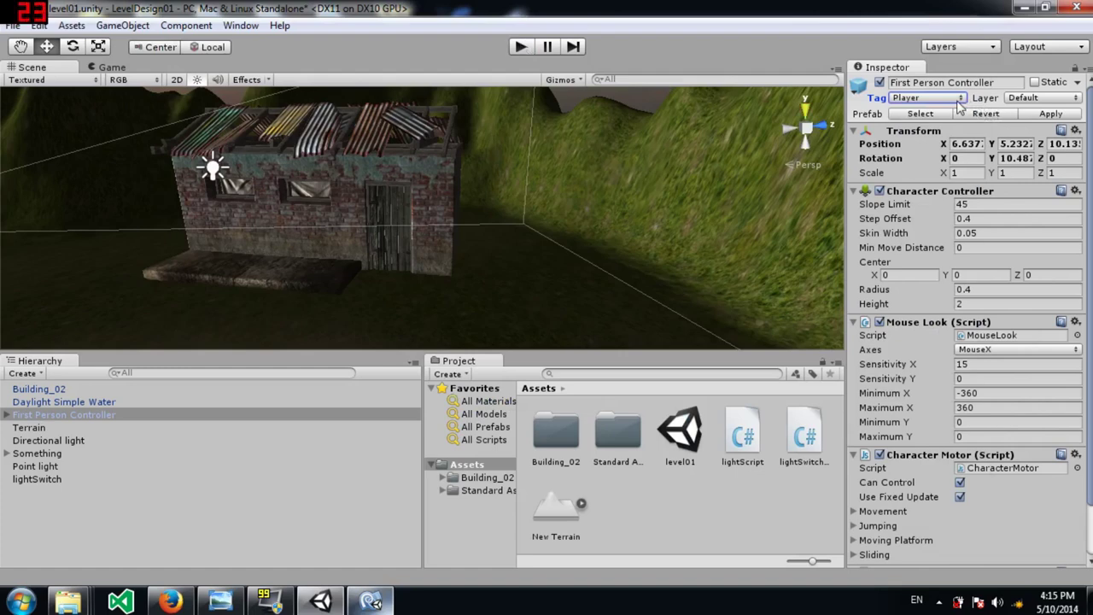
left_click(369, 601)
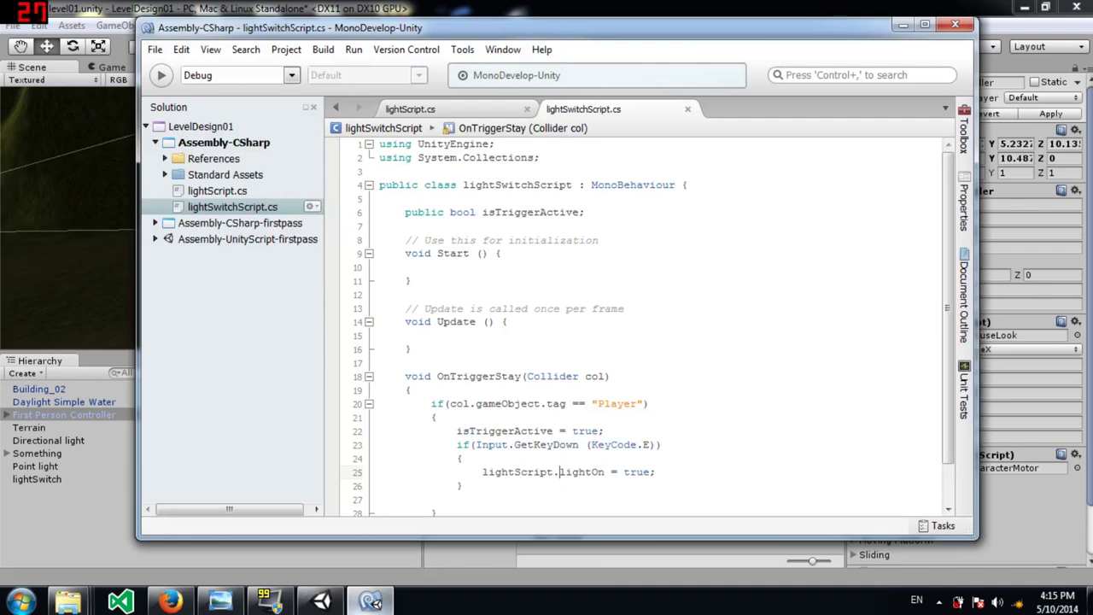
left_click(555, 7)
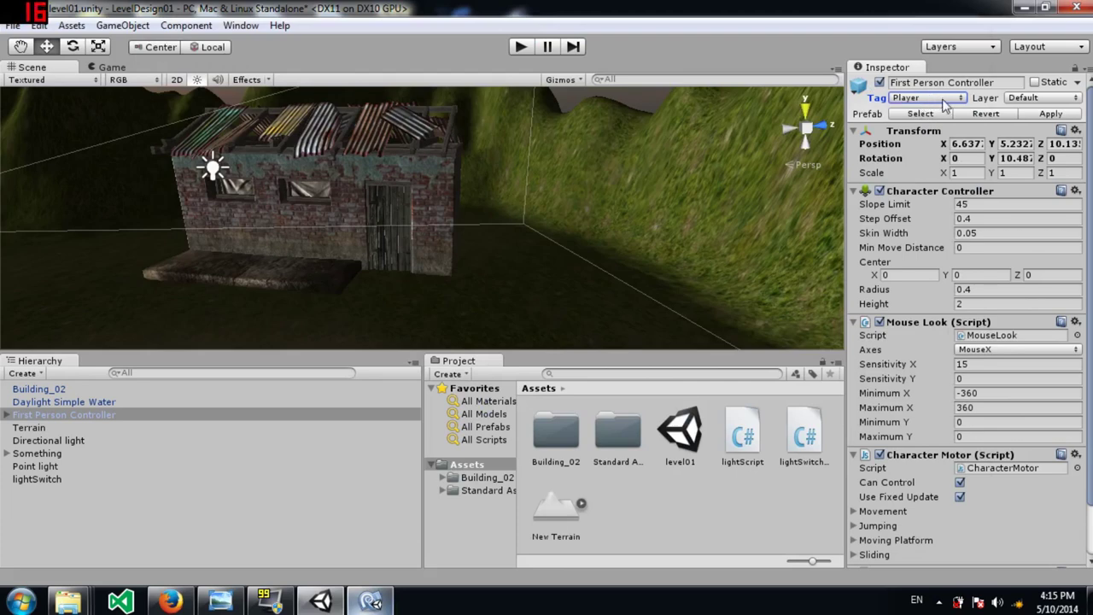
Play the level, look around from the player's starting point, and stop play mode.
left_click(518, 47)
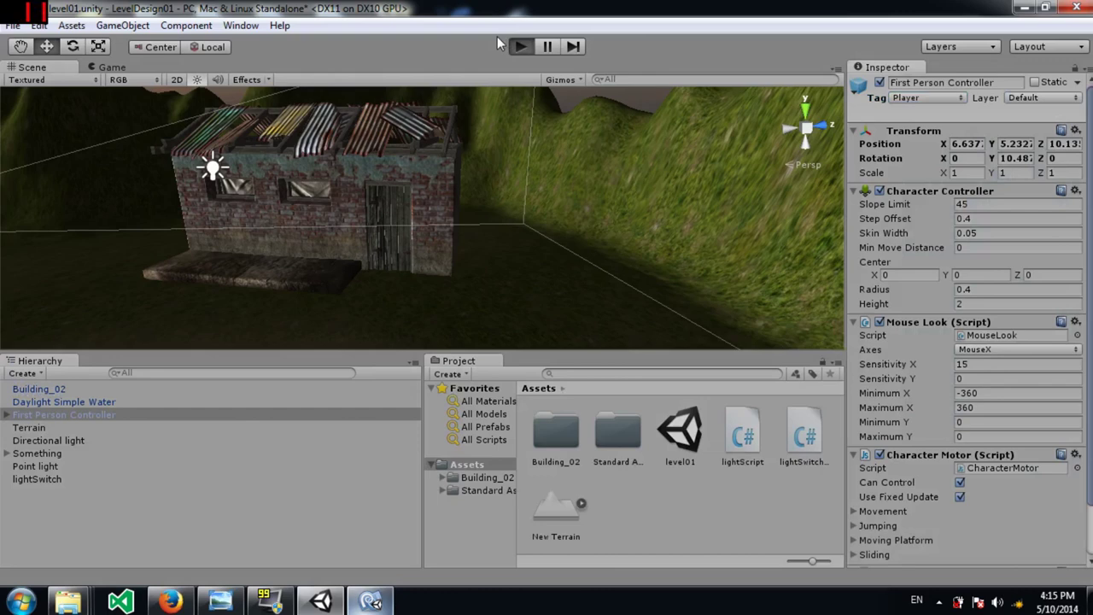
left_click(517, 46)
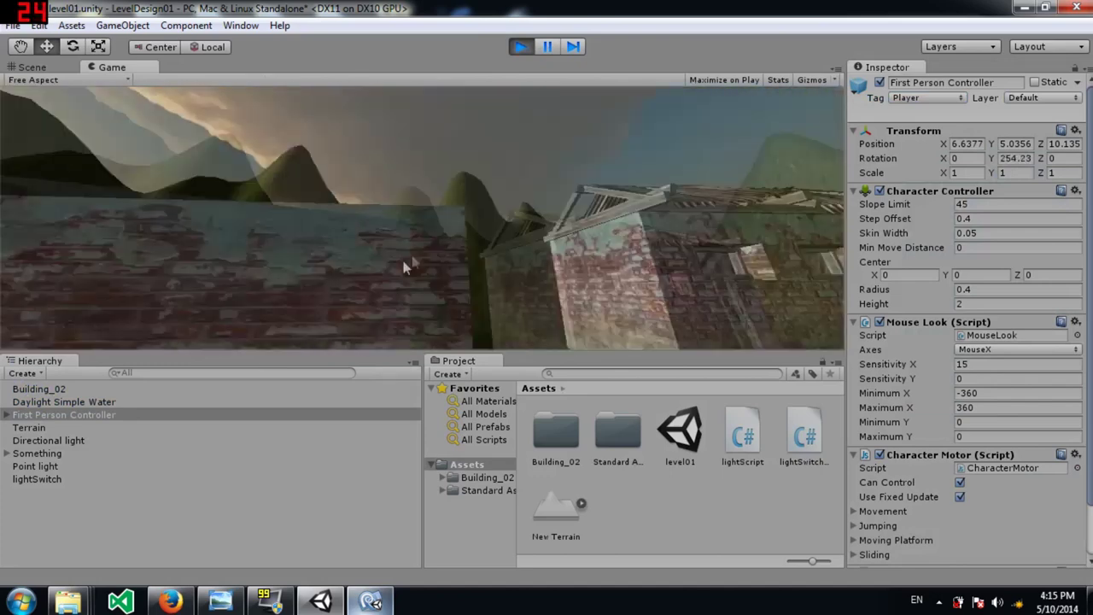
left_click(522, 46)
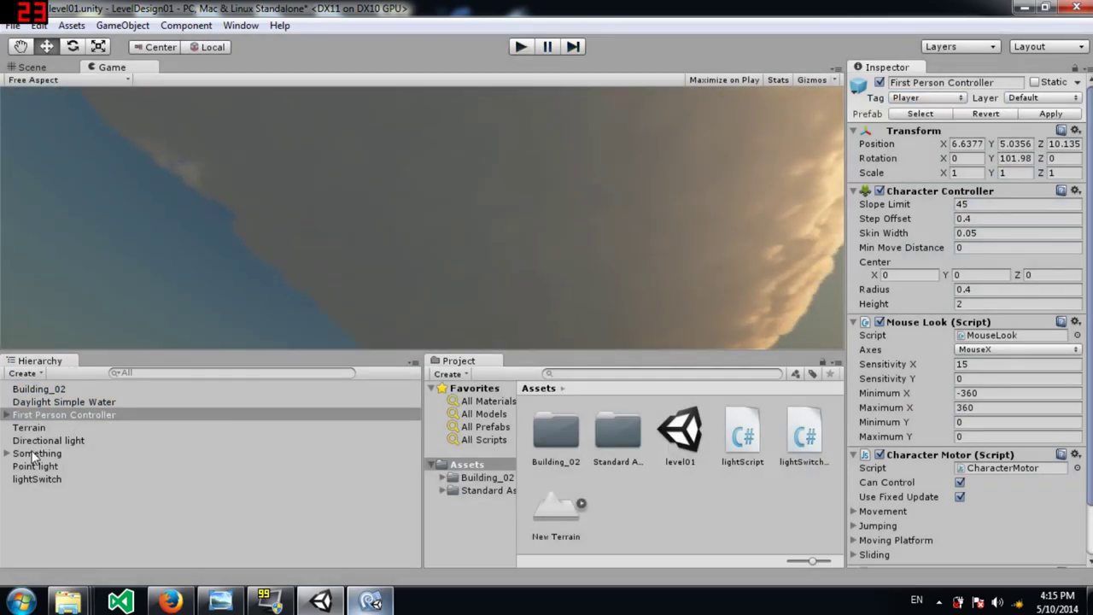
Select lightSwitch, play the level, walk the player into the trigger to check Is Trigger Active, and stop play mode.
left_click(38, 479)
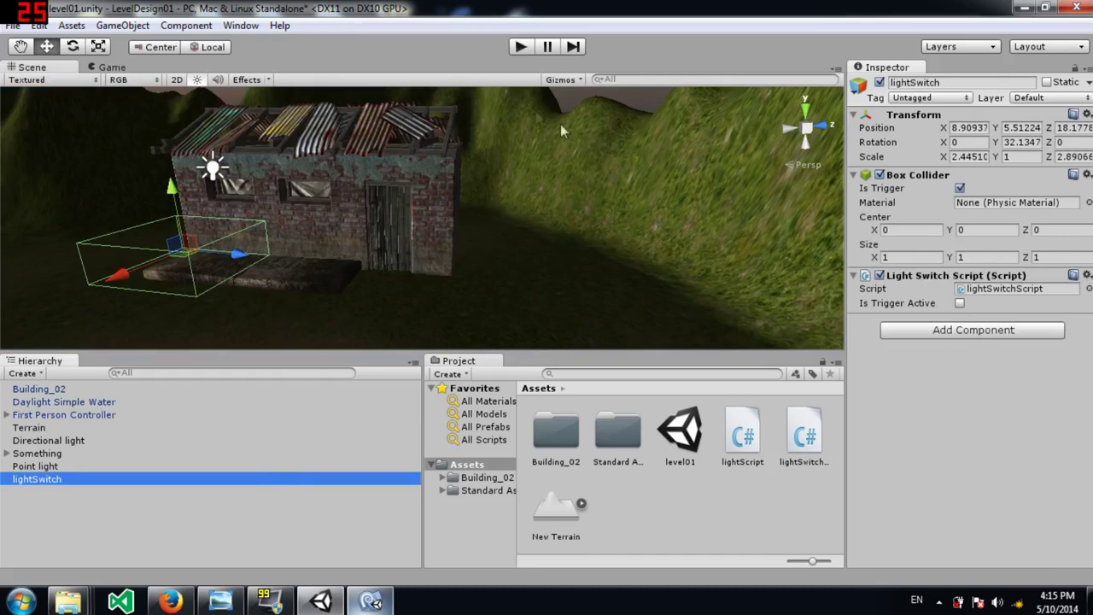
left_click(522, 48)
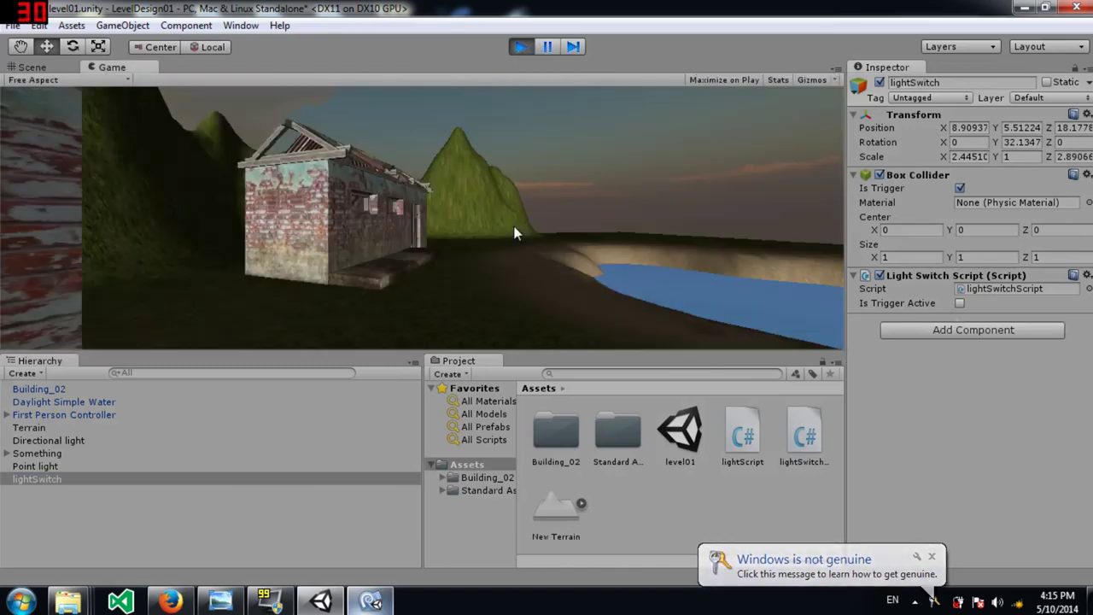
key("w")
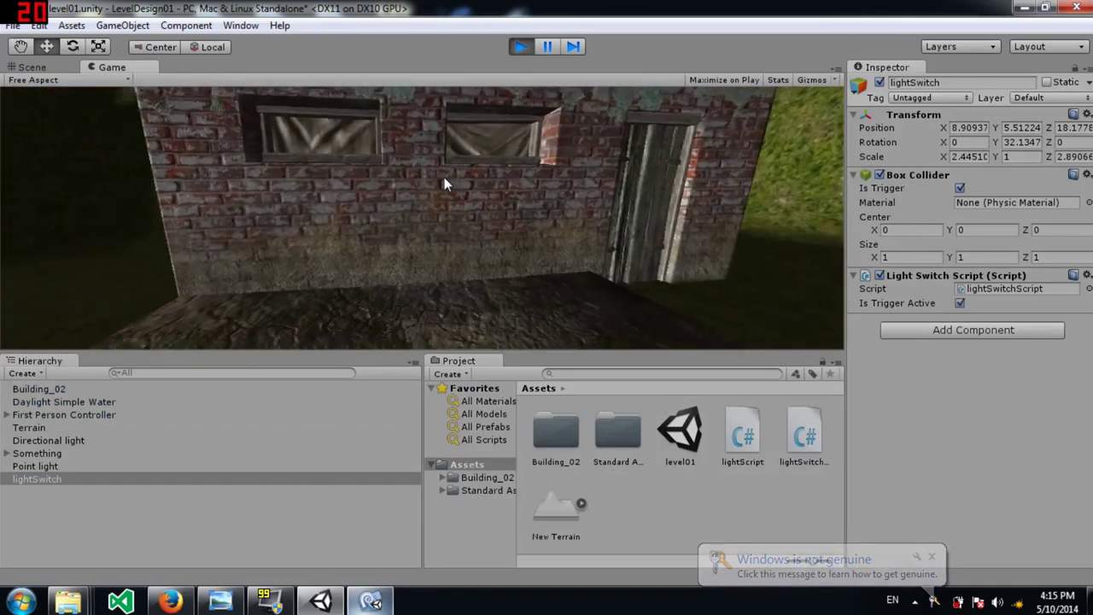
key("s")
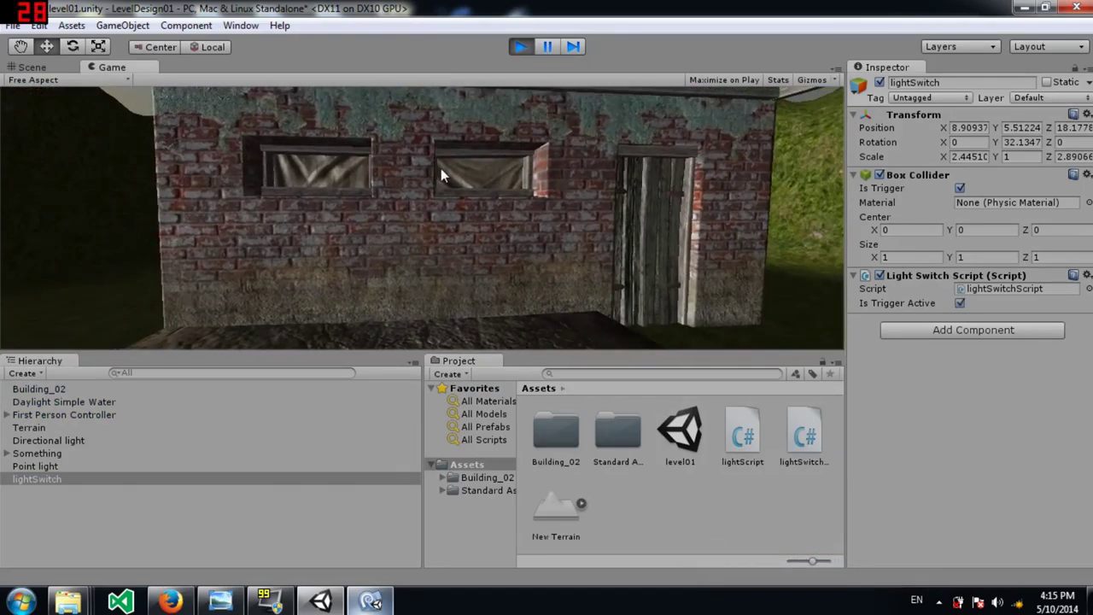
key("w")
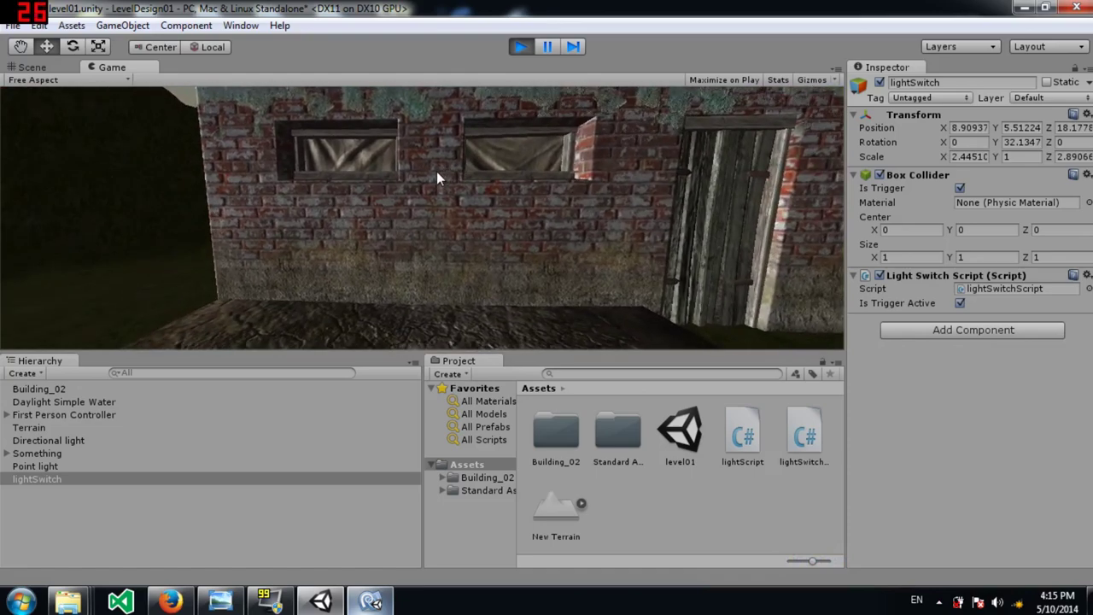
key("s")
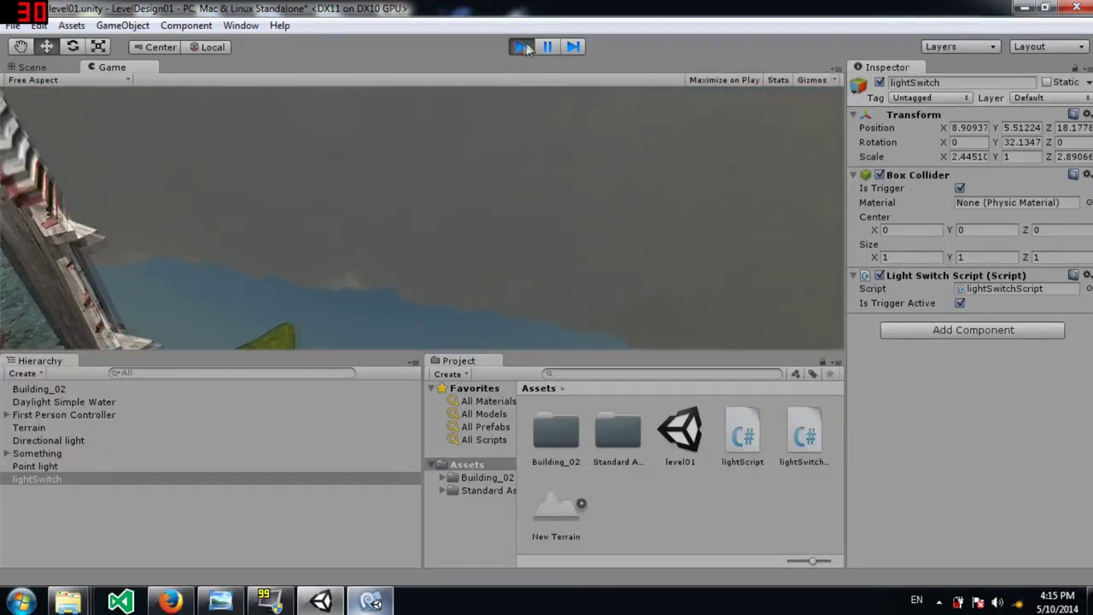
left_click(521, 47)
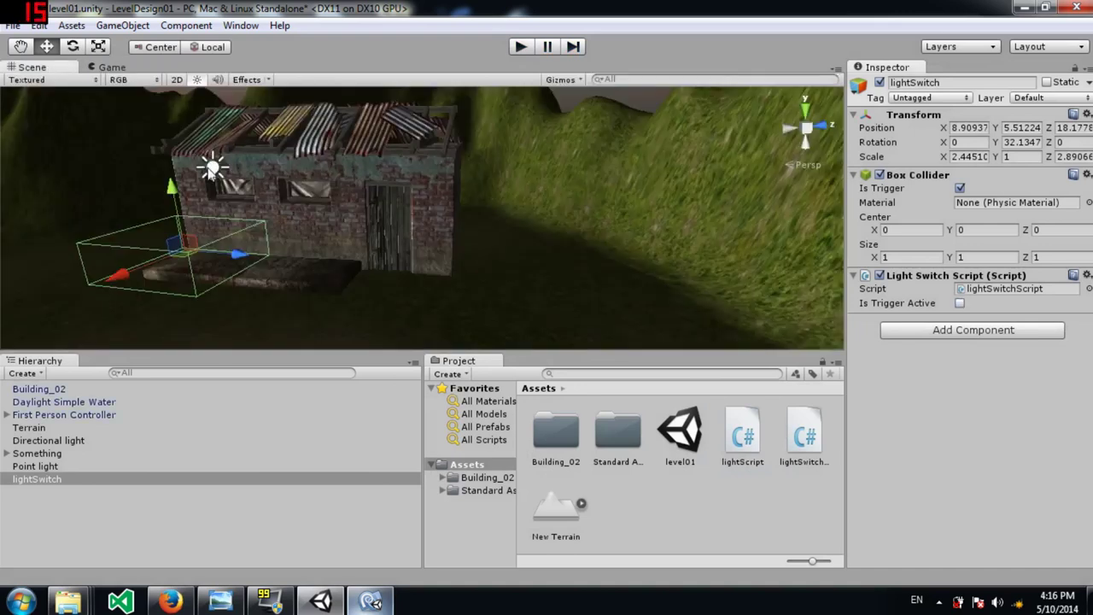
Duplicate the point light twice, placing one copy near the house's door and one beside its far wall at about X 8.68, Z 26.89.
left_click(211, 168)
key("ctrl+d")
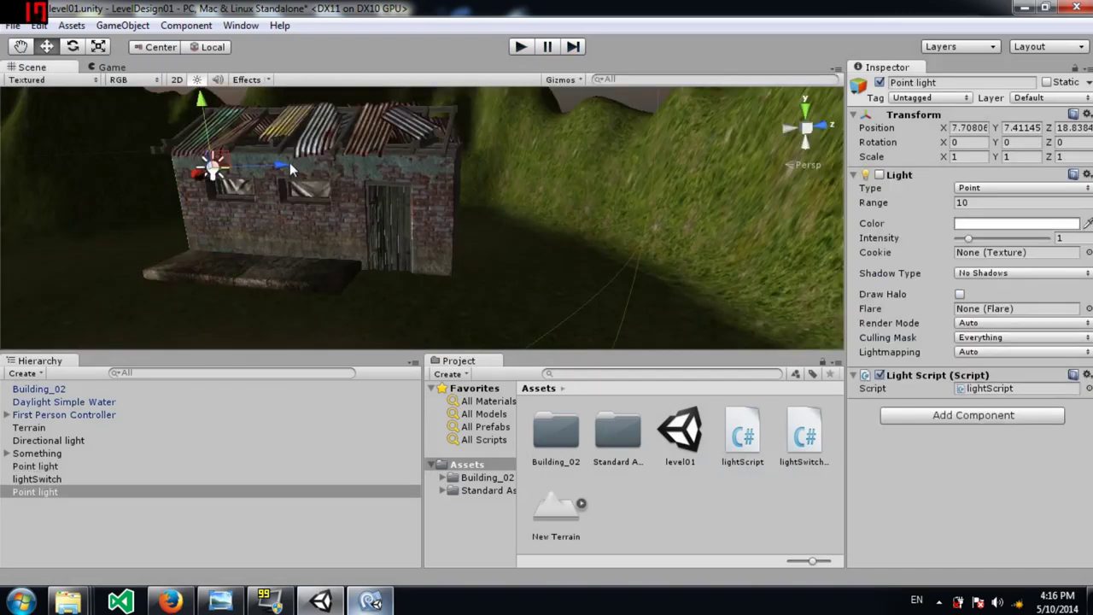
key("e")
right_click_drag(242, 169, 219, 294)
left_click_drag(360, 231, 527, 202)
key("ctrl+d")
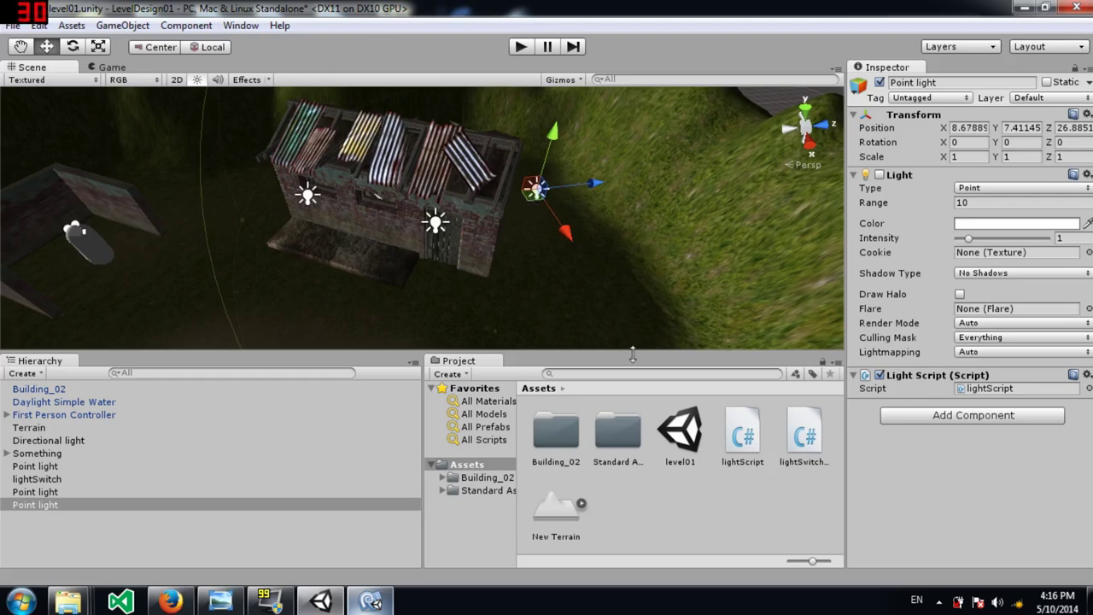
Select the original point light and inspect its Light and Light Script components.
left_click(308, 195)
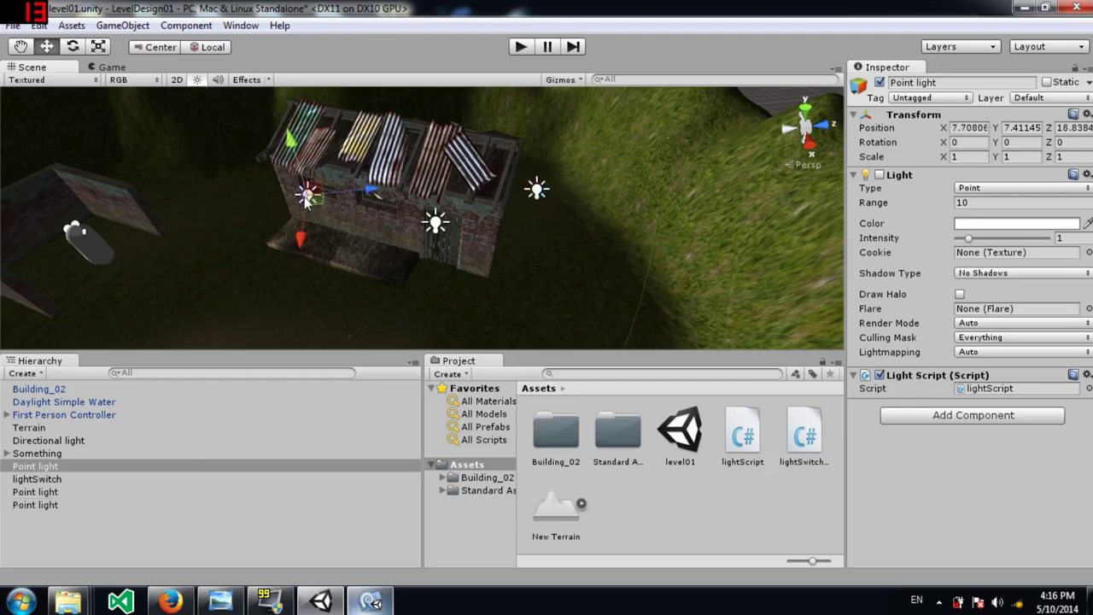
left_click(122, 25)
mouse_move(192, 86)
key("Escape")
key("Escape")
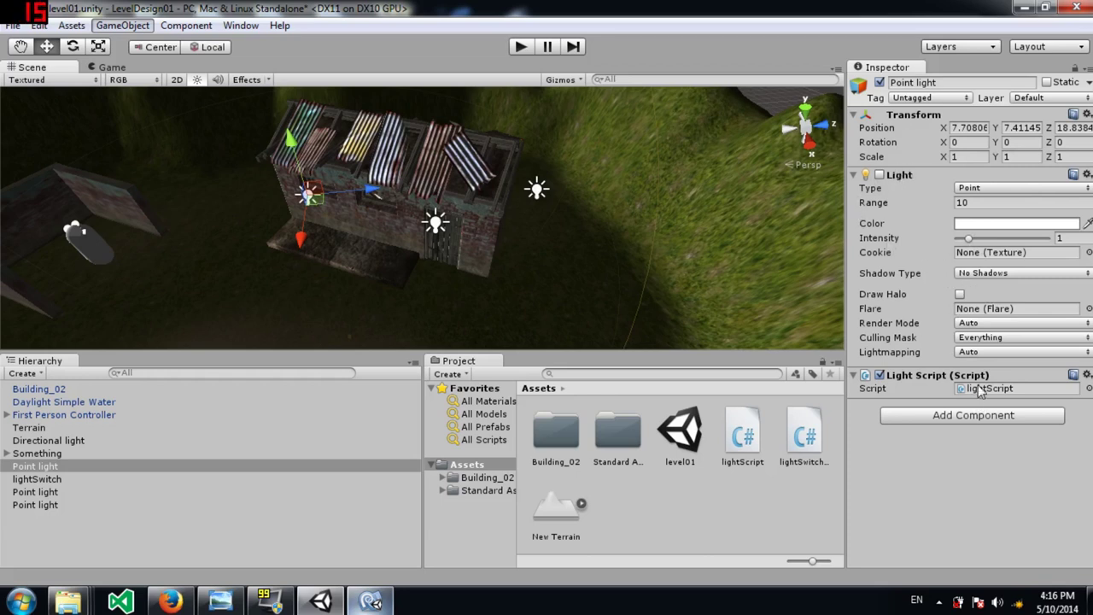
Play the level, walk into the trigger, switch on the lights with E, inspect the house's walls, and stop play mode.
left_click(521, 47)
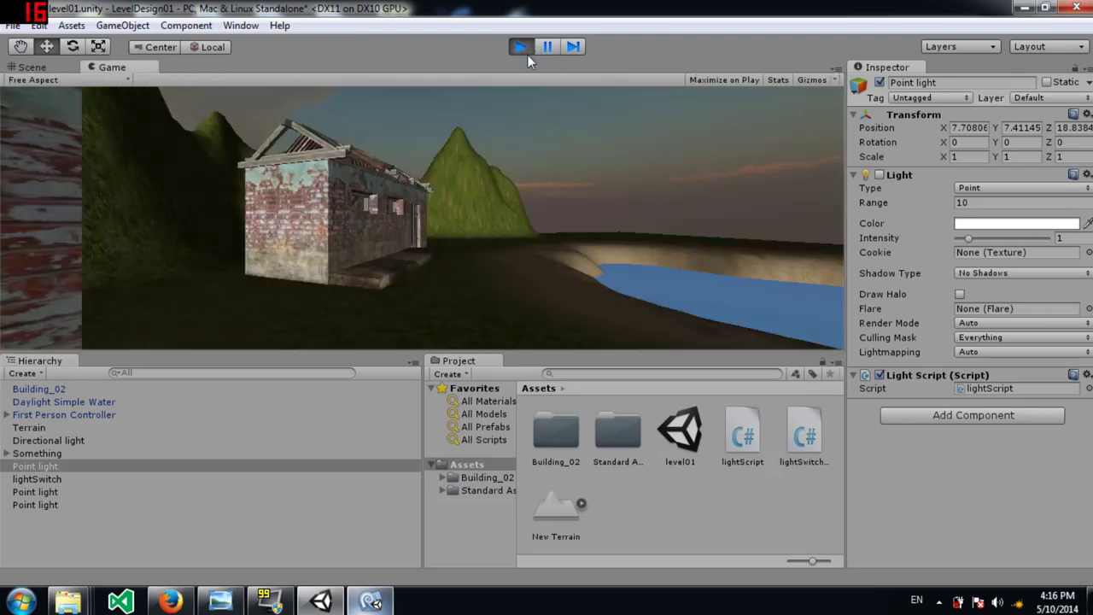
key("w")
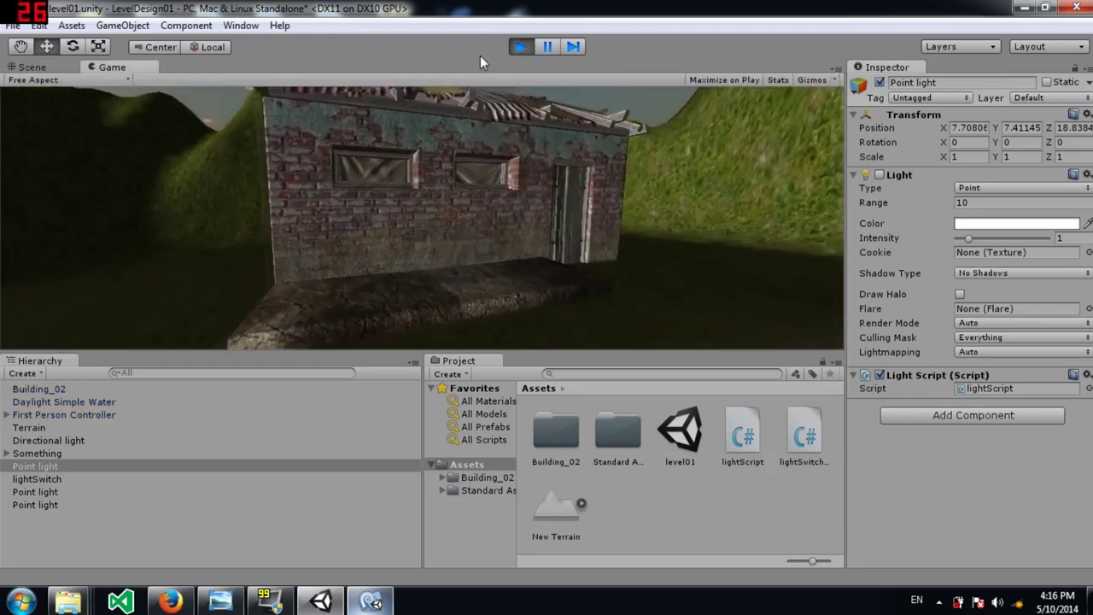
key("w")
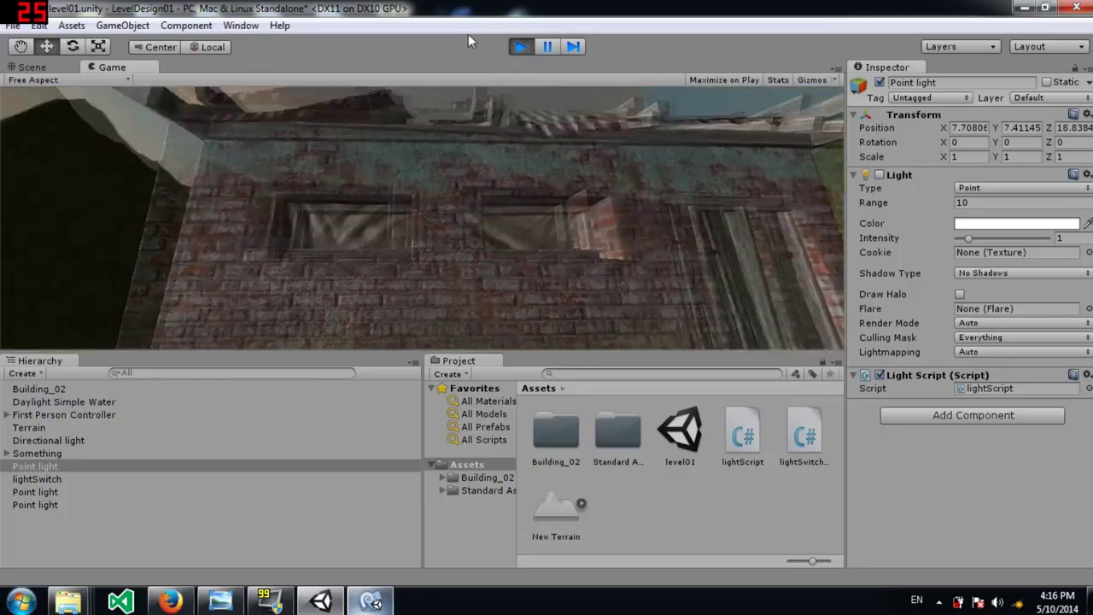
key("e")
key("d")
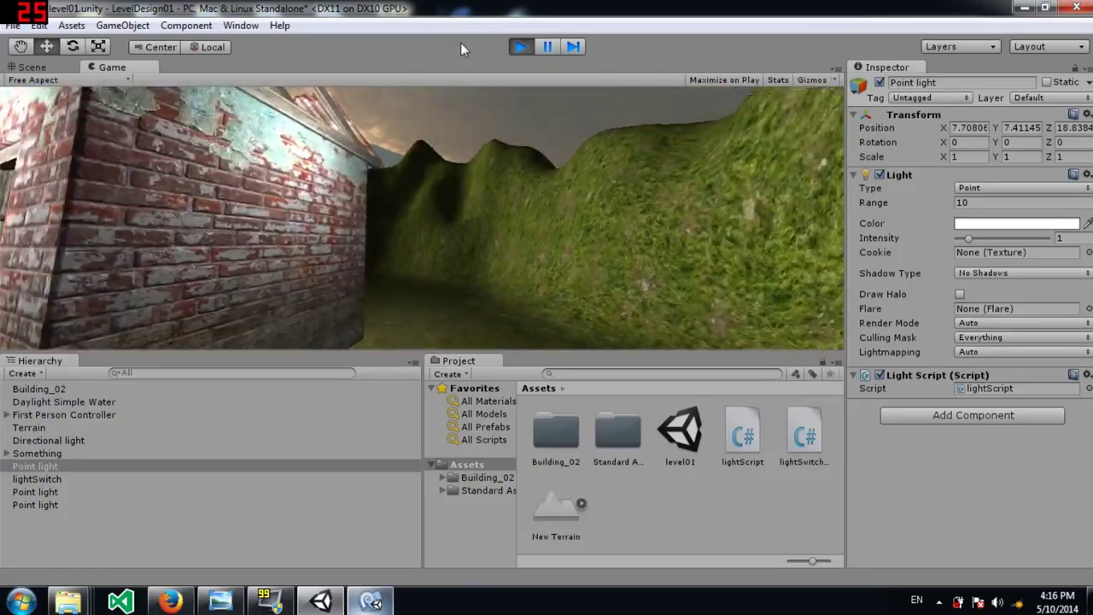
key("a")
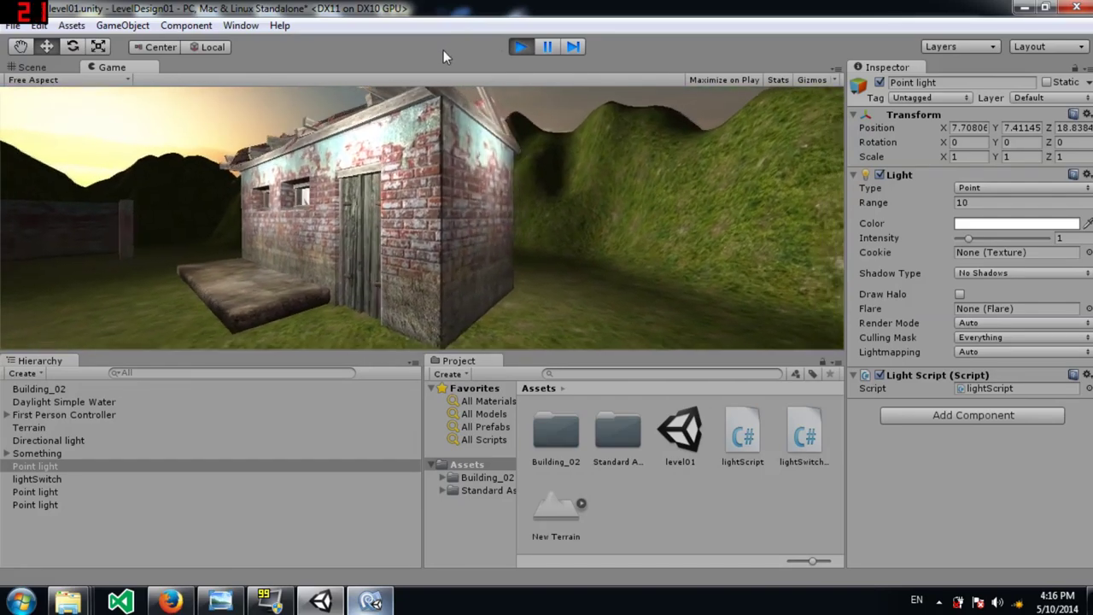
key("d")
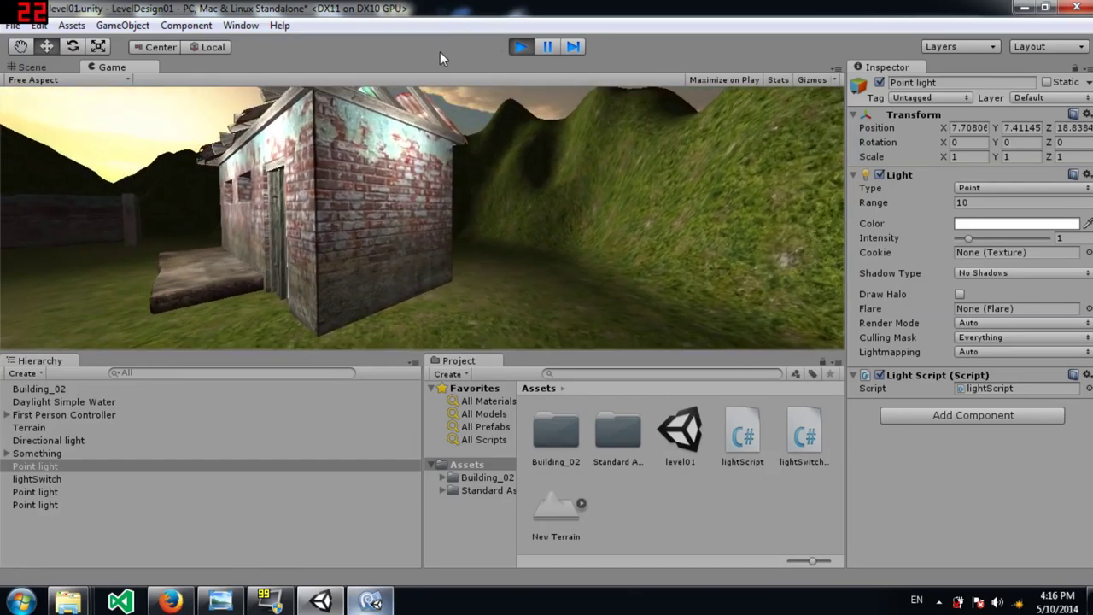
left_click(518, 46)
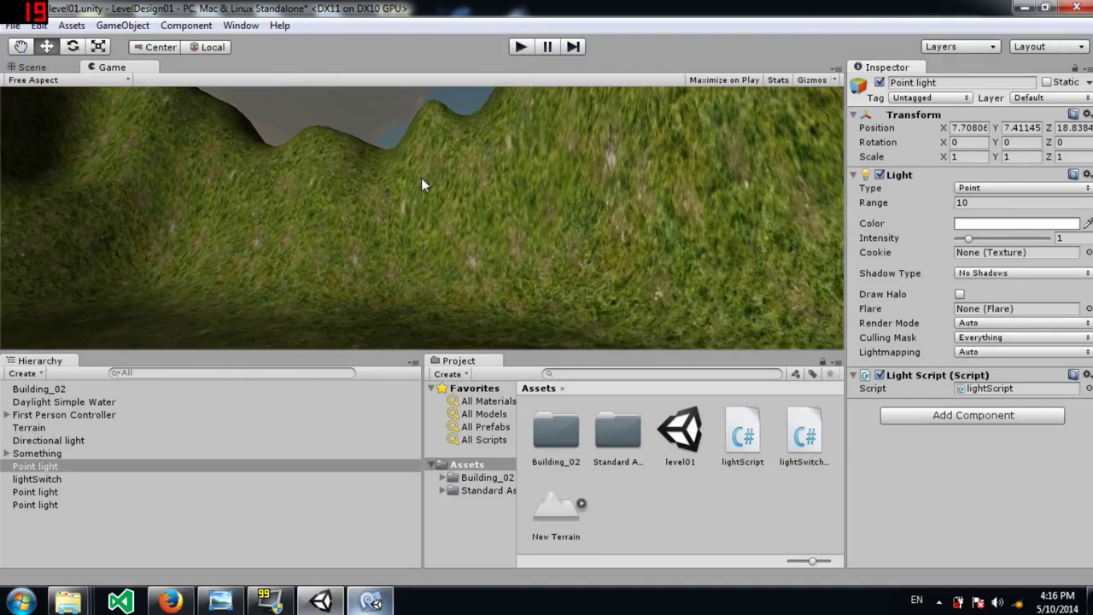
Set the Pixel Light Count of the Good quality level to 2 in the project's quality settings.
right_click_drag(465, 230, 408, 198)
middle_click_drag(408, 199, 328, 191)
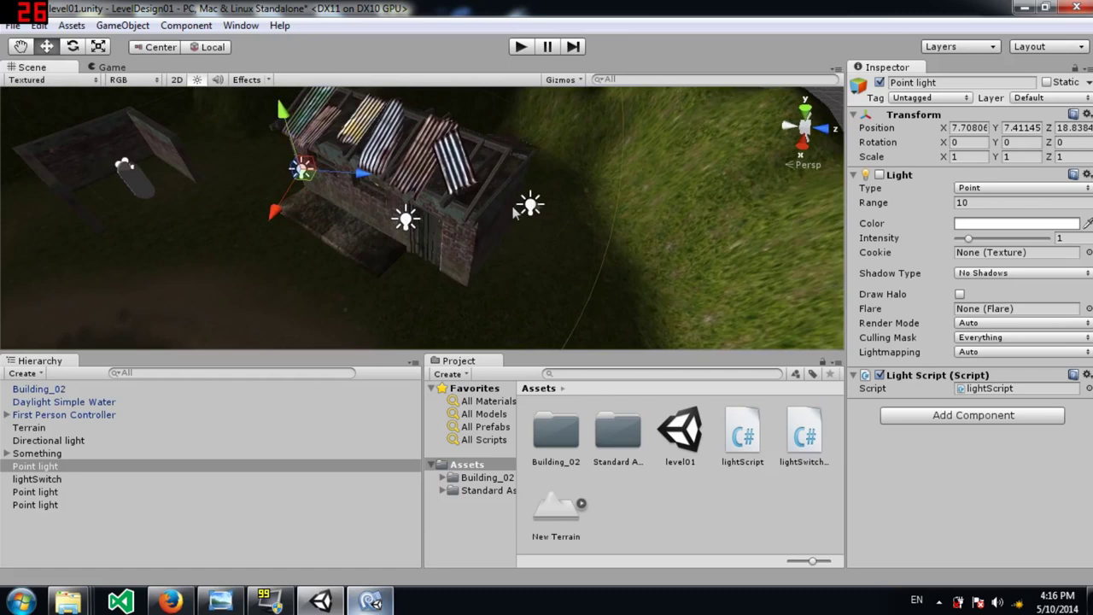
left_click(38, 27)
mouse_move(195, 394)
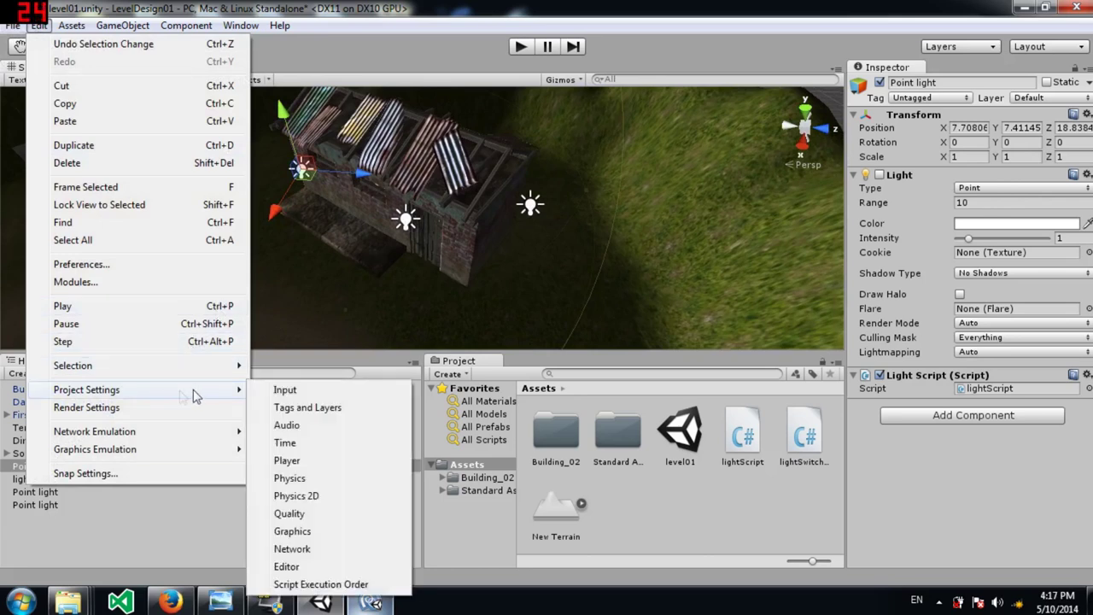
left_click(327, 515)
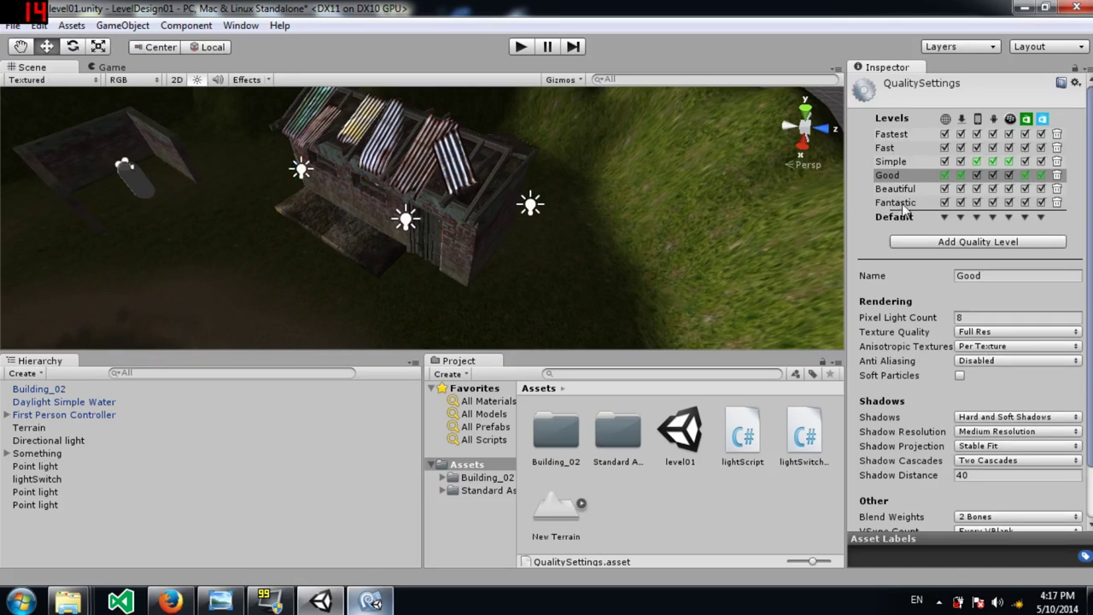
left_click(991, 317)
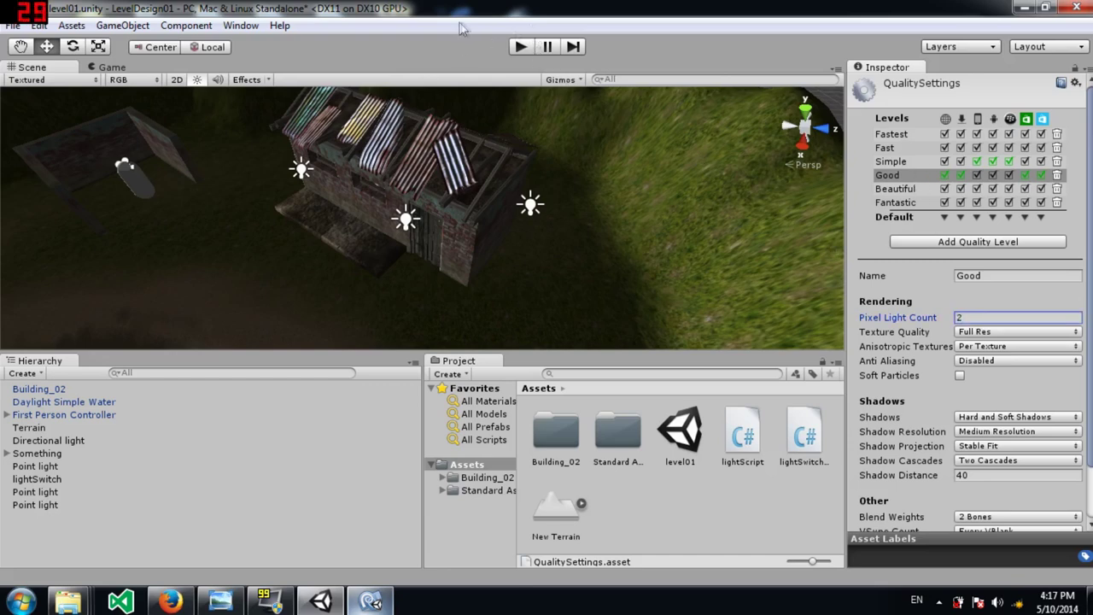
Play the level, switch on the lights, walk around the house to check how its walls are lit, and stop play mode.
left_click(521, 47)
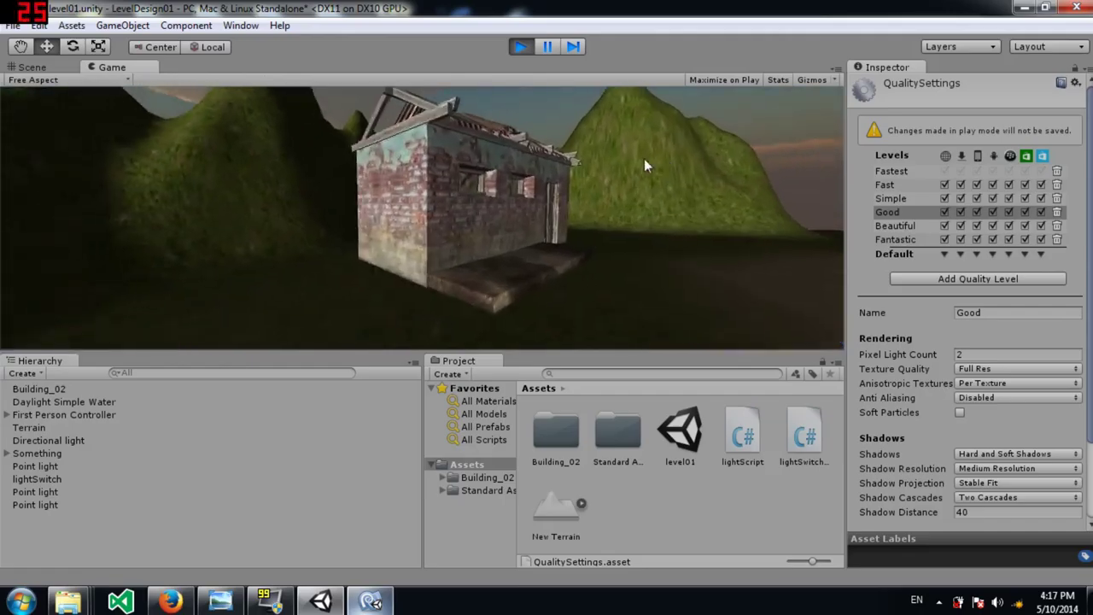
key("w")
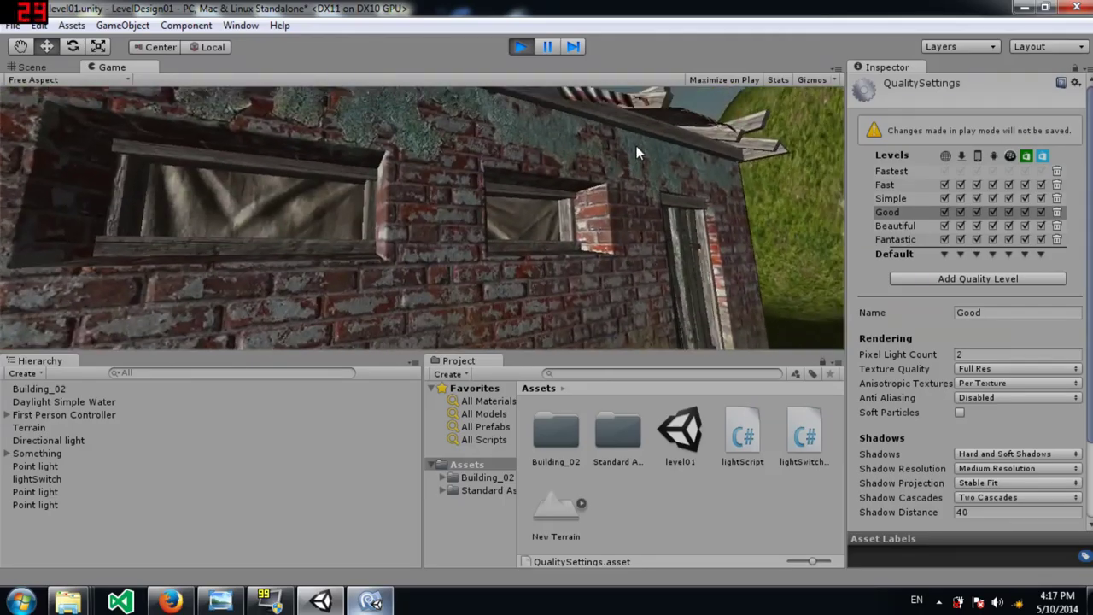
key("d")
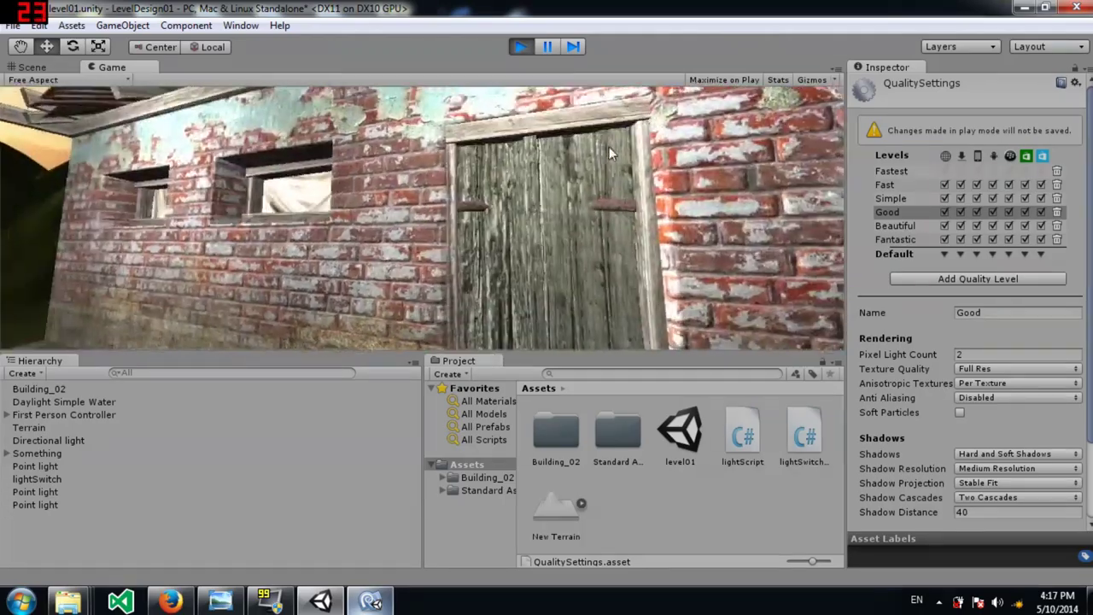
key("d")
key("w")
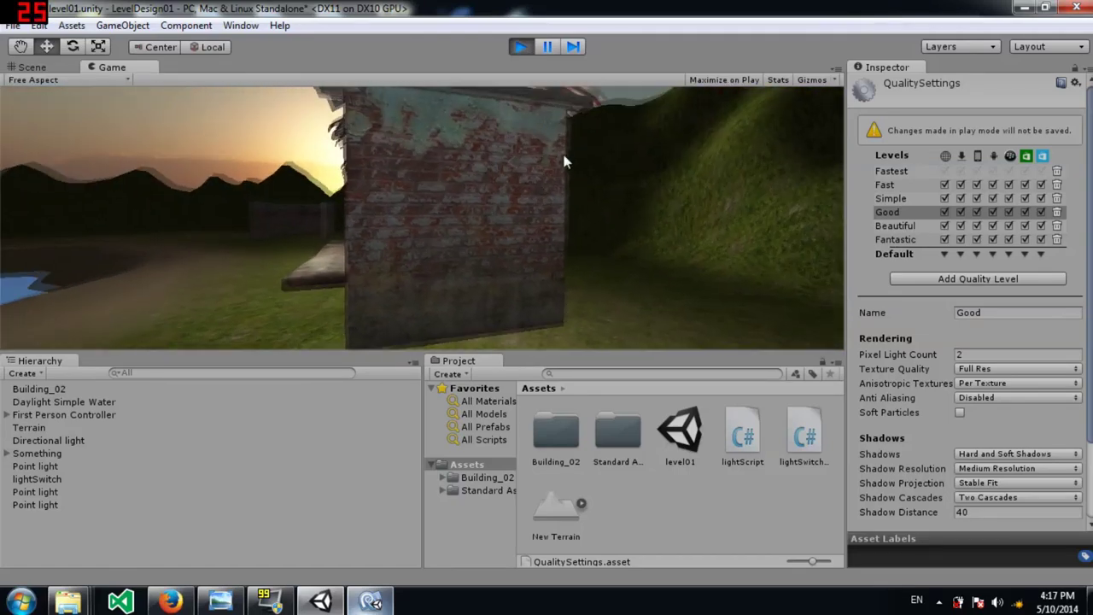
key("a")
key("d")
key("a")
key("s")
key("w")
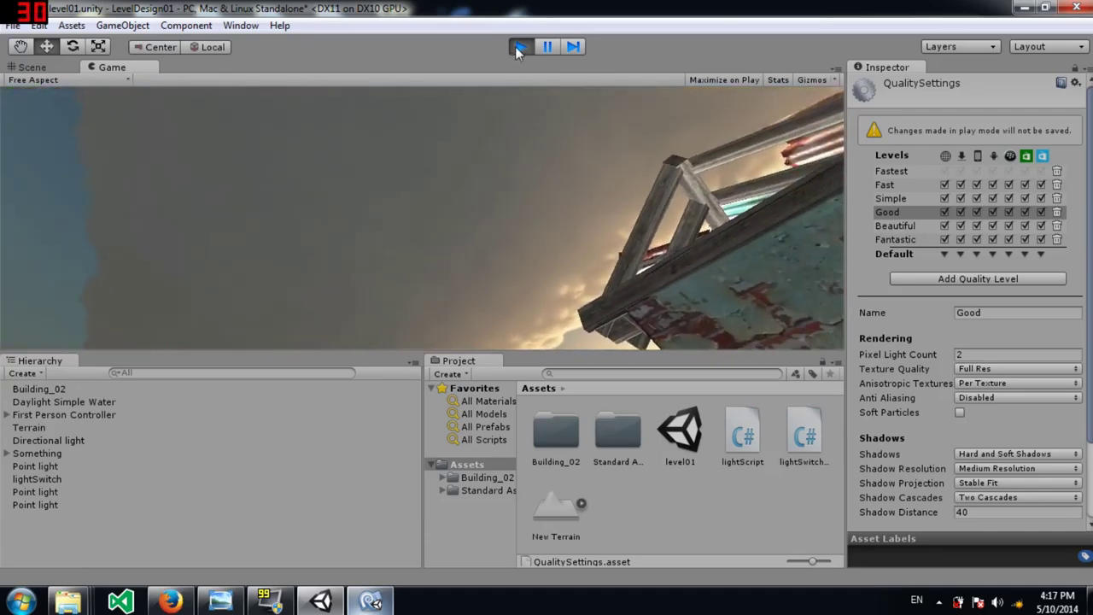
left_click(517, 47)
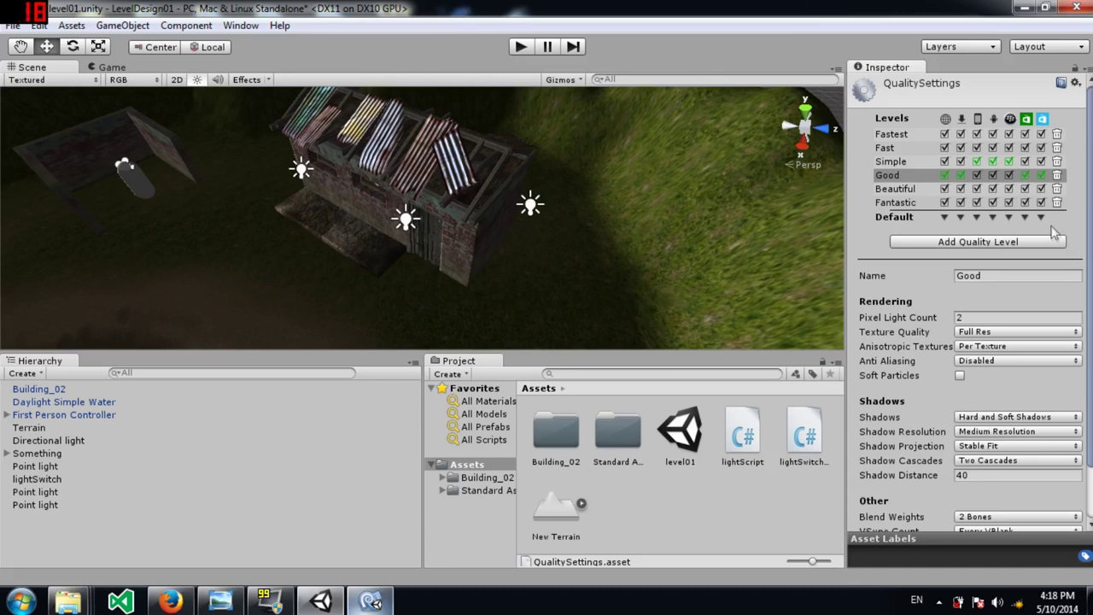
Set the Good quality level's Pixel Light Count to 8 and play the level to check the house's wall lighting.
left_click(980, 316)
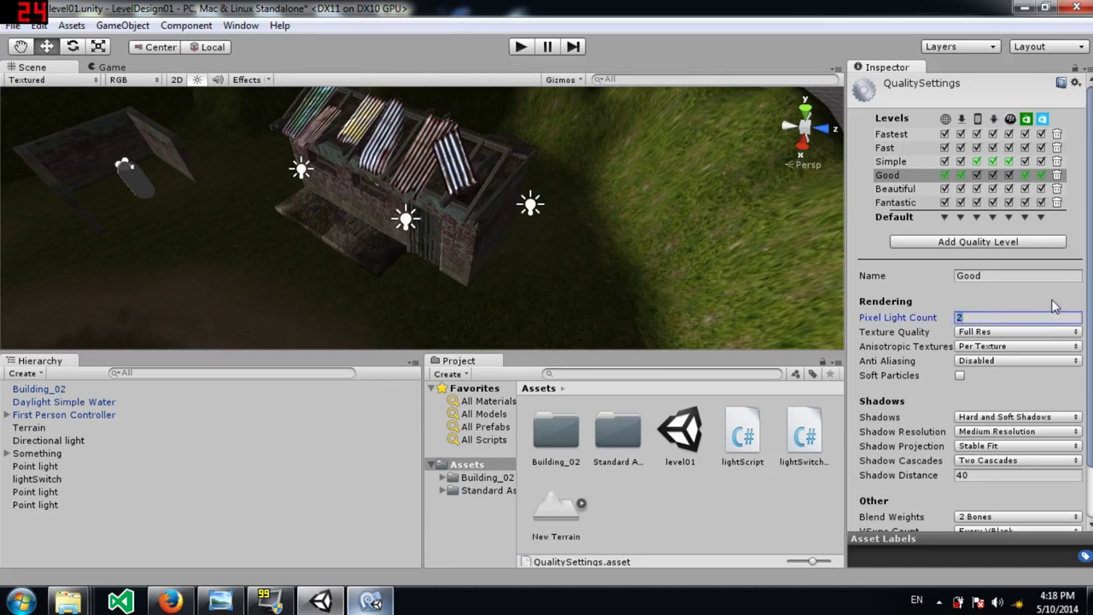
left_click(521, 47)
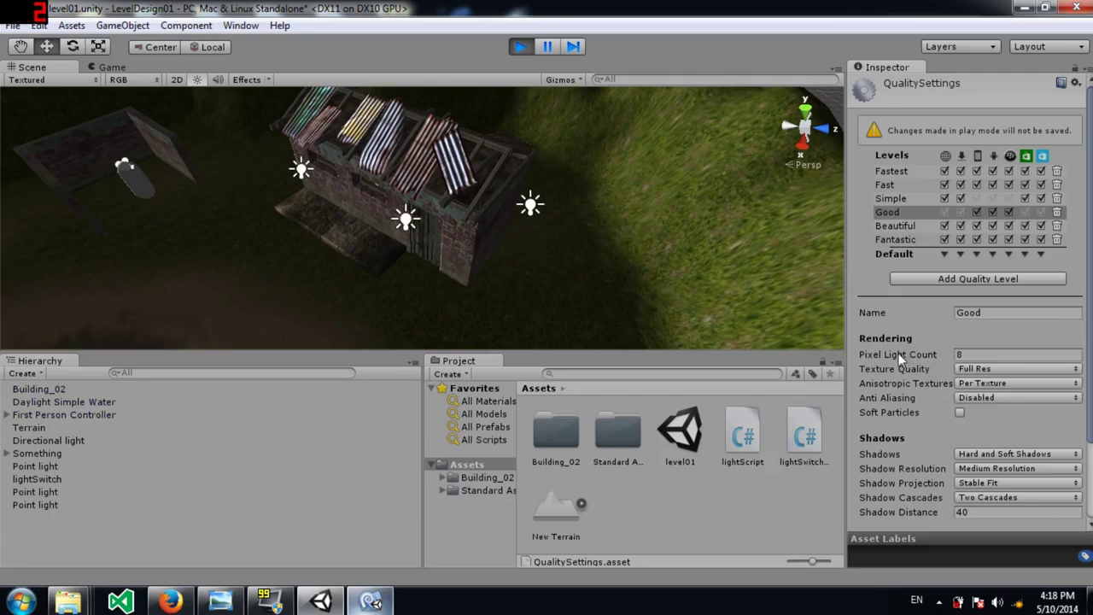
key("w")
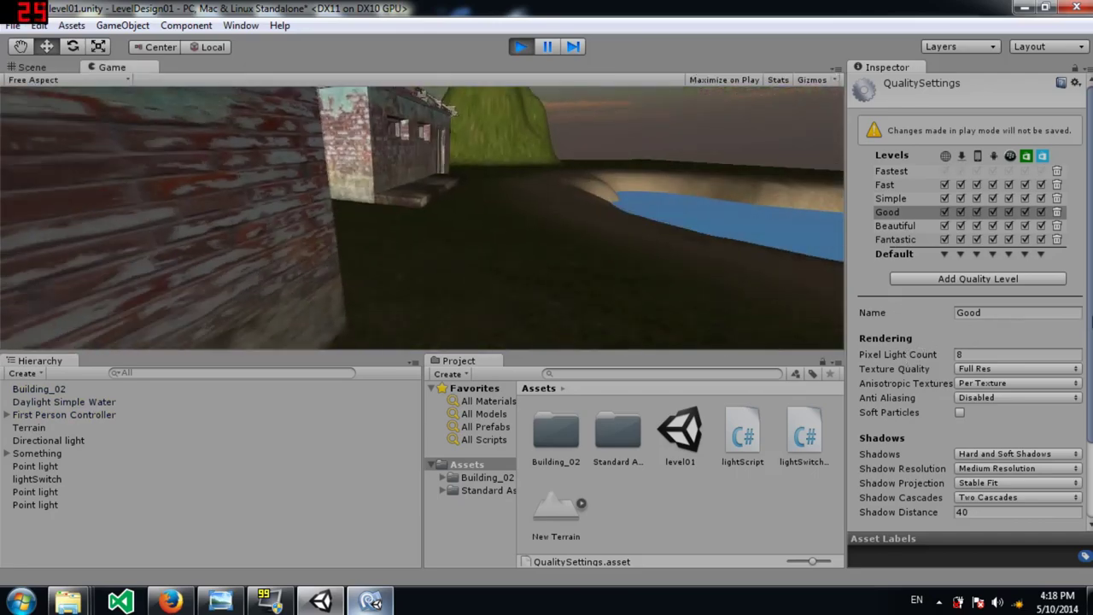
key("w")
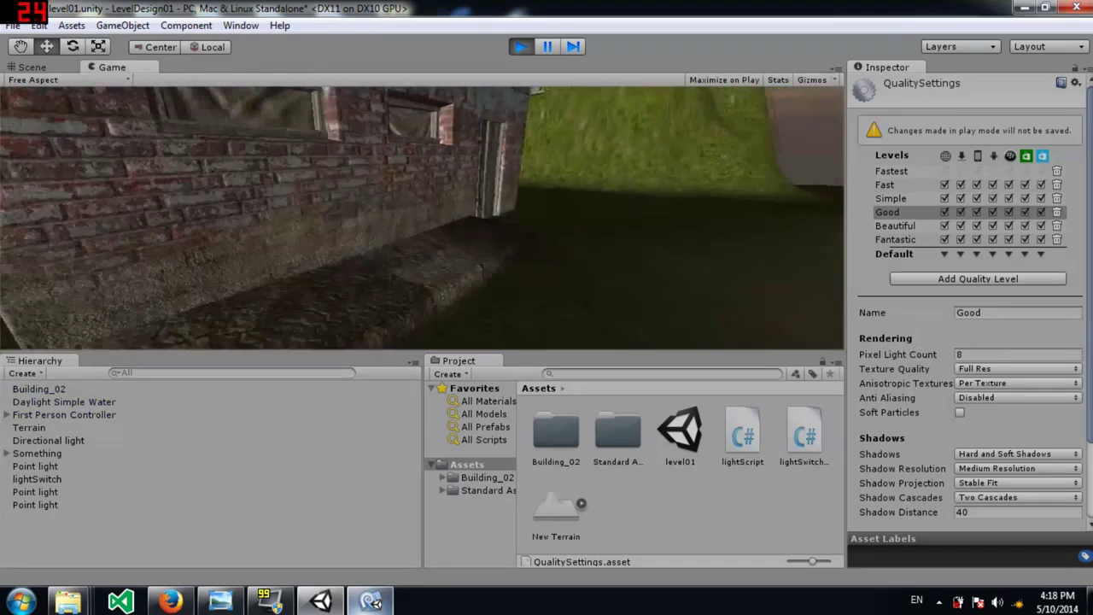
key("s")
key("d")
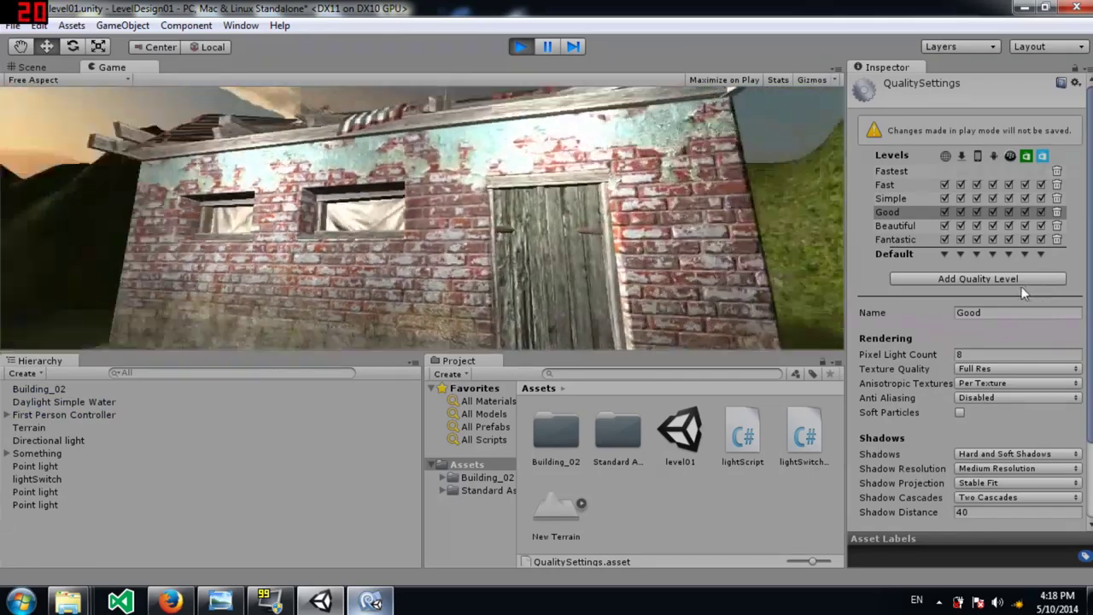
key("w")
key("d")
key("s")
key("d")
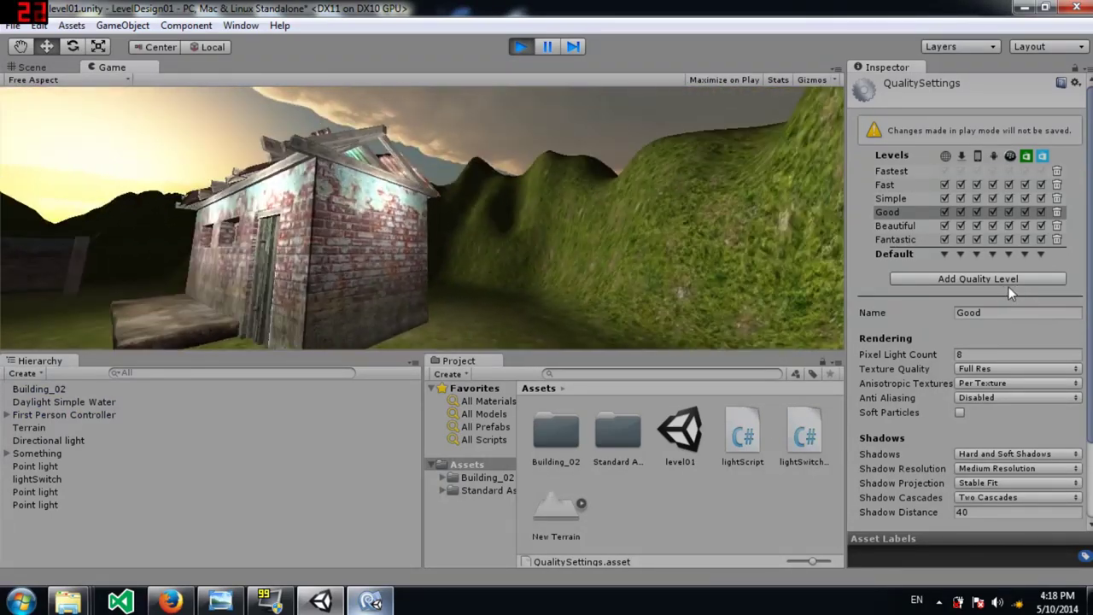
key("a")
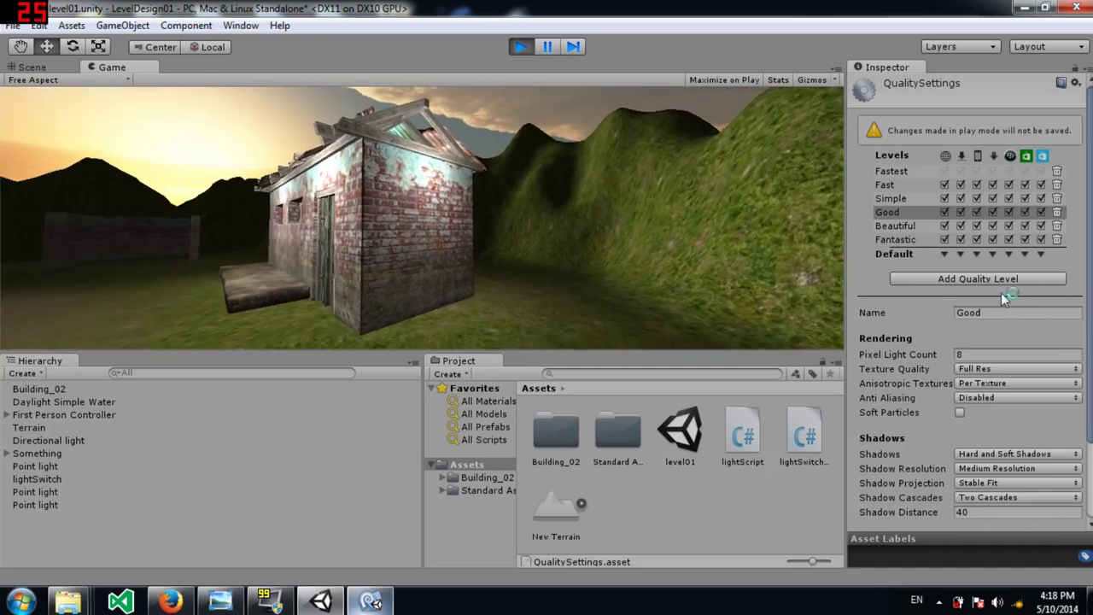
key("ctrl+p")
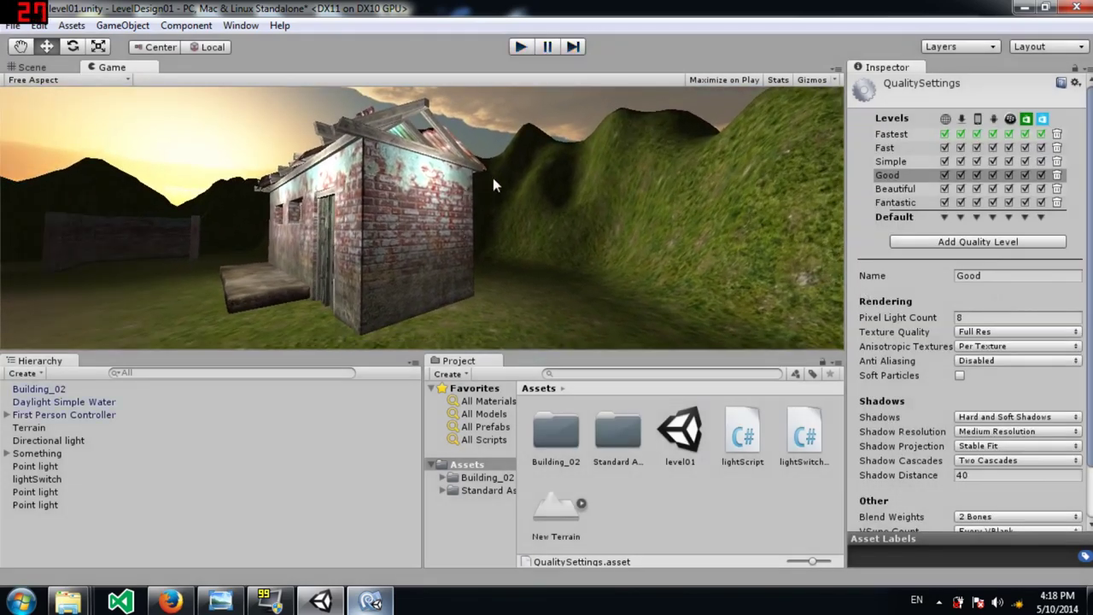
key("ctrl+1")
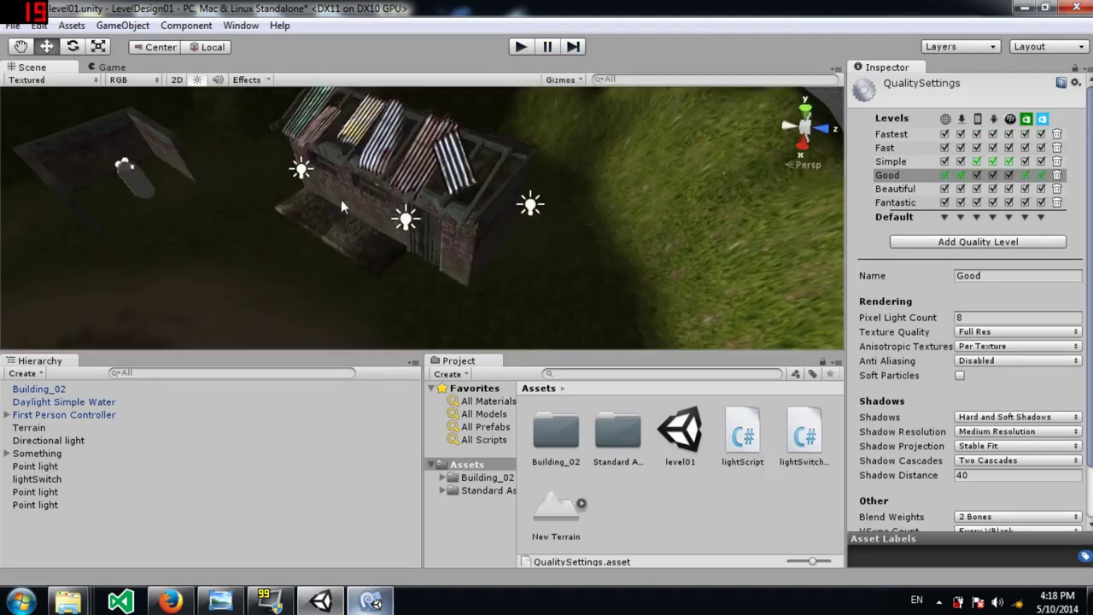
left_click_drag(339, 203, 407, 186, "alt")
right_click_drag(407, 186, 551, 189)
left_click(124, 25)
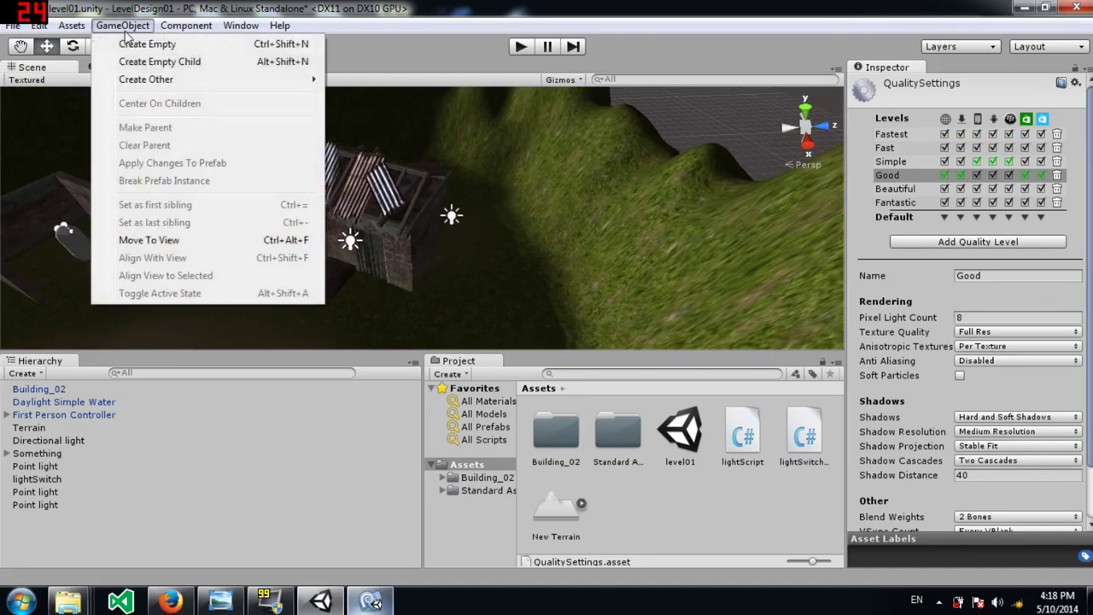
left_click(145, 60)
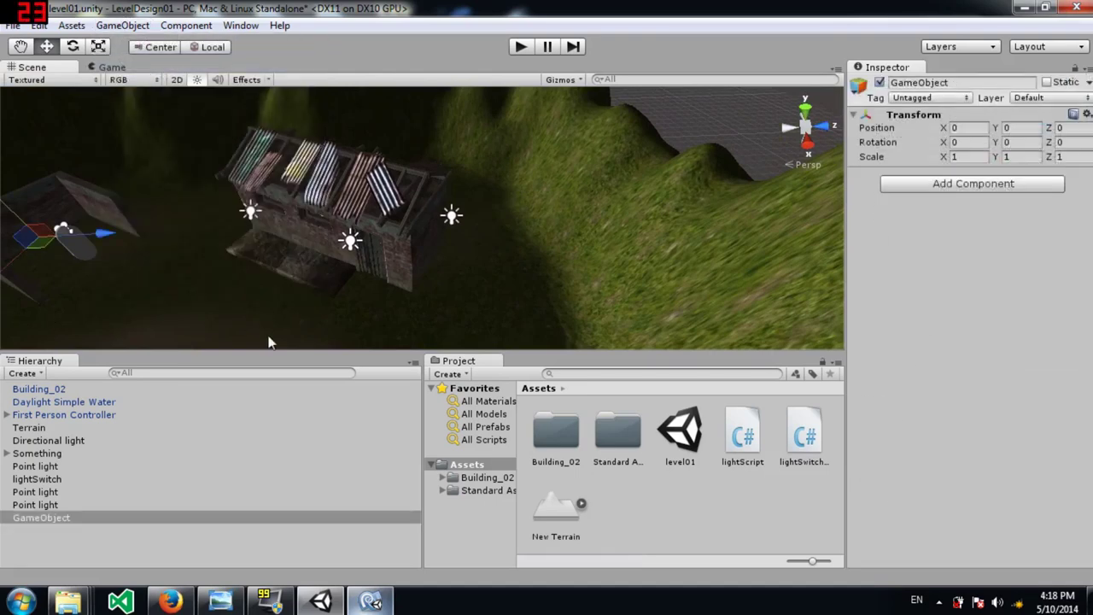
key("ctrl+z")
Create a cylinder and move it down to the ground beside the house's corner.
left_click(122, 26)
mouse_move(146, 79)
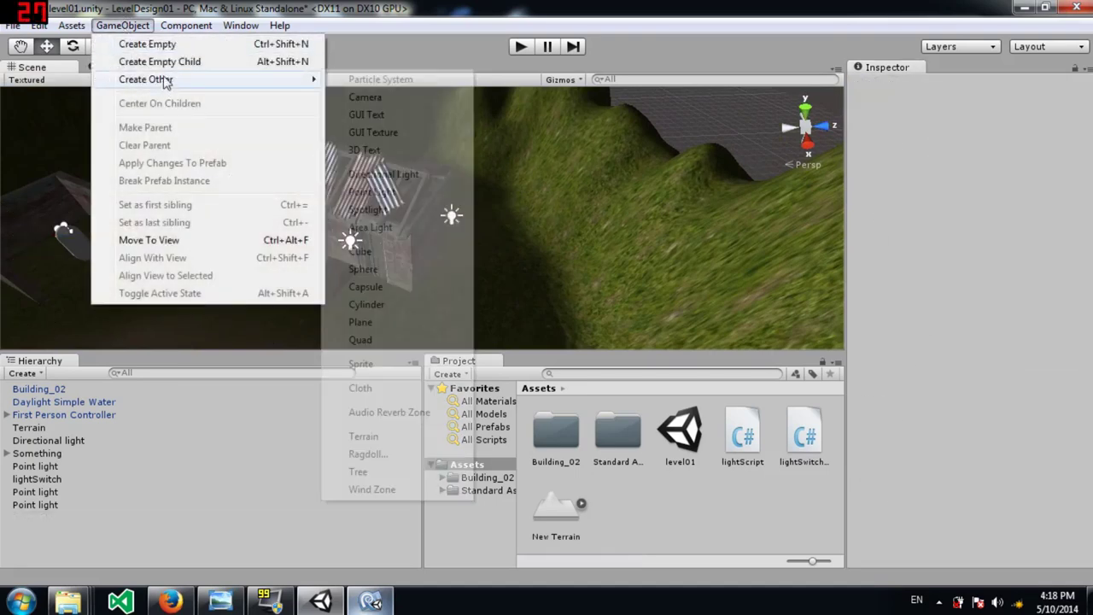
left_click(403, 305)
right_click_drag(404, 263, 570, 202)
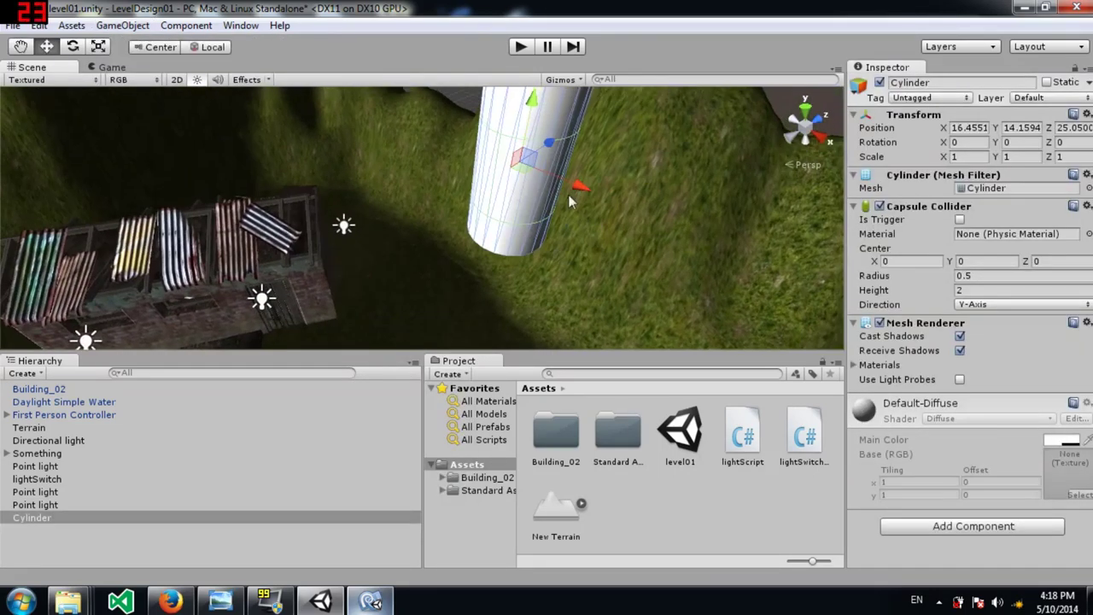
left_click_drag(527, 164, 223, 260)
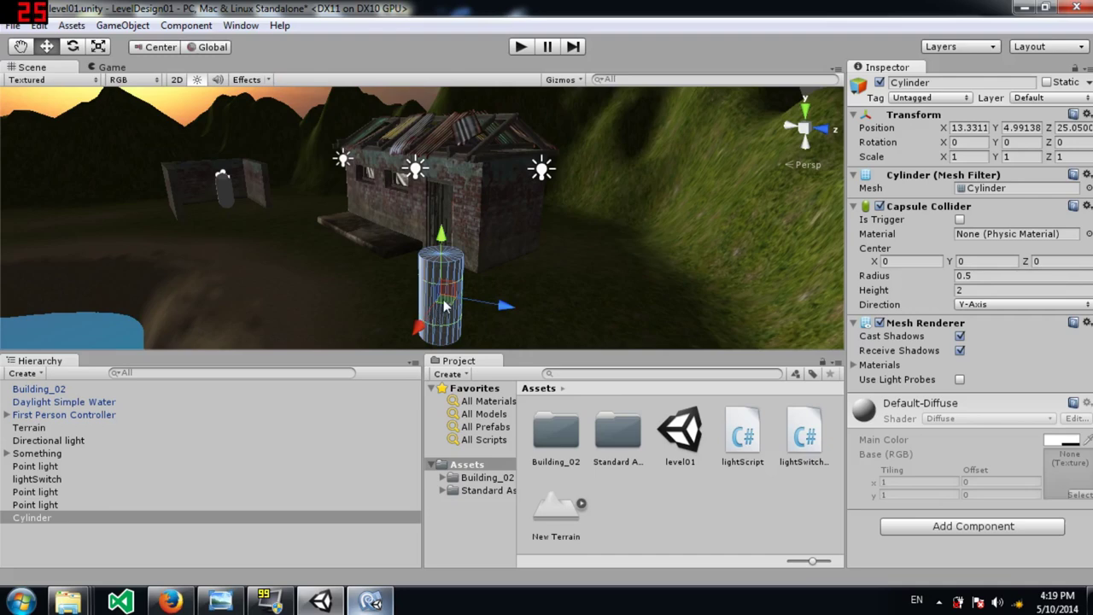
left_click_drag(445, 306, 490, 313, "alt")
middle_click_drag(490, 313, 423, 310)
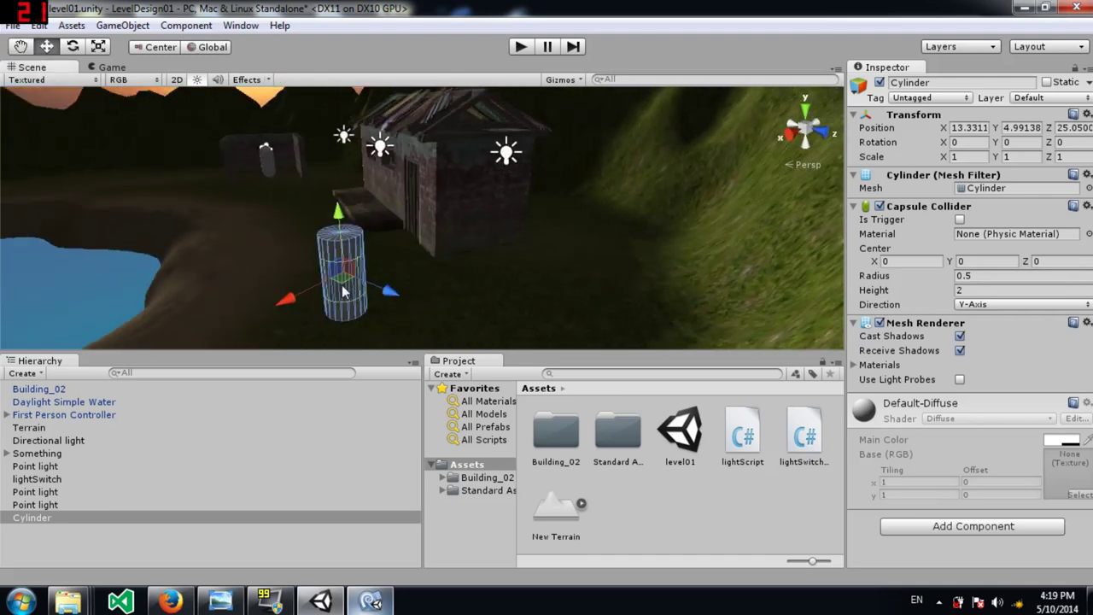
left_click_drag(358, 276, 638, 315)
Stretch the cylinder into a tall pillar with a Y scale of about 3.92 and a Y position of about 7.88.
key("e")
key("r")
left_click_drag(456, 220, 472, 164)
key("e")
key("w")
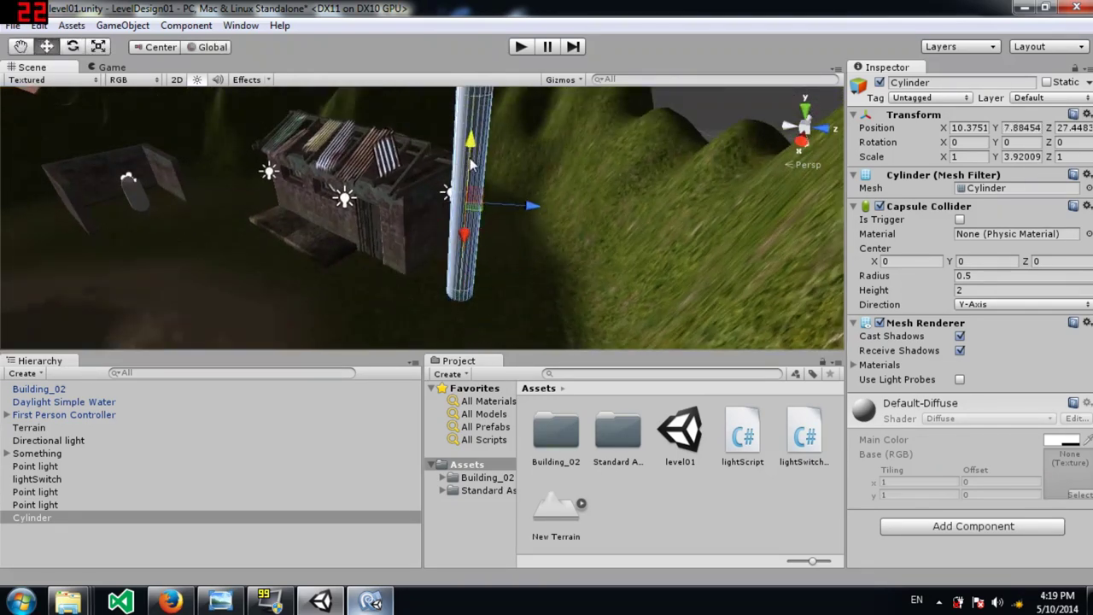
Duplicate the pillar three times and place the copies around the other corners of the house.
left_click_drag(550, 180, 417, 188, "alt")
key("ctrl+d")
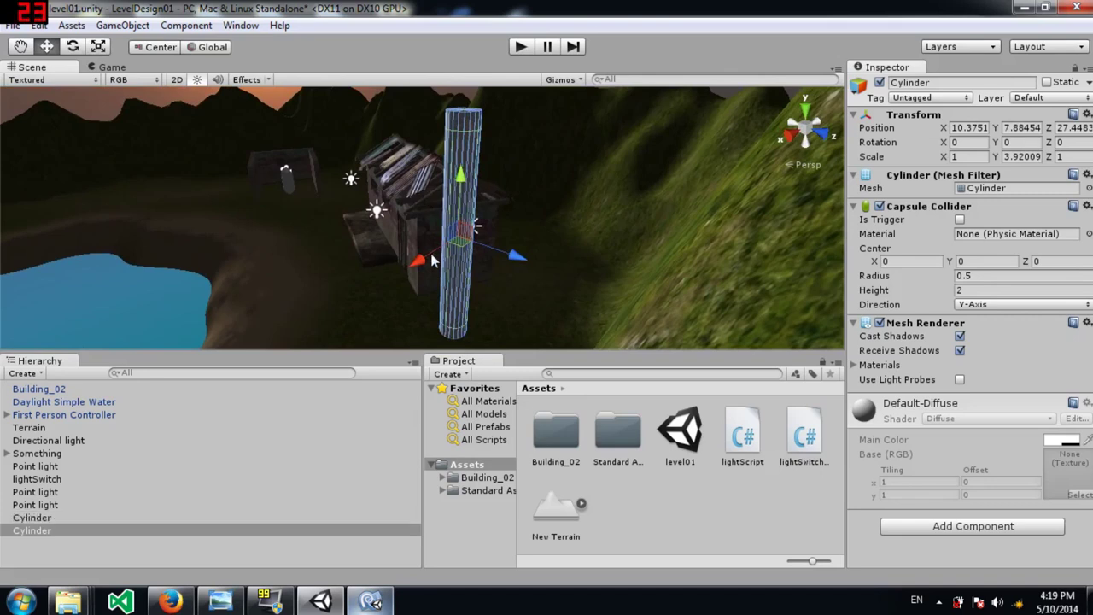
left_click_drag(459, 247, 459, 341)
key("ctrl+d")
left_click_drag(507, 282, 560, 603)
key("ctrl+d")
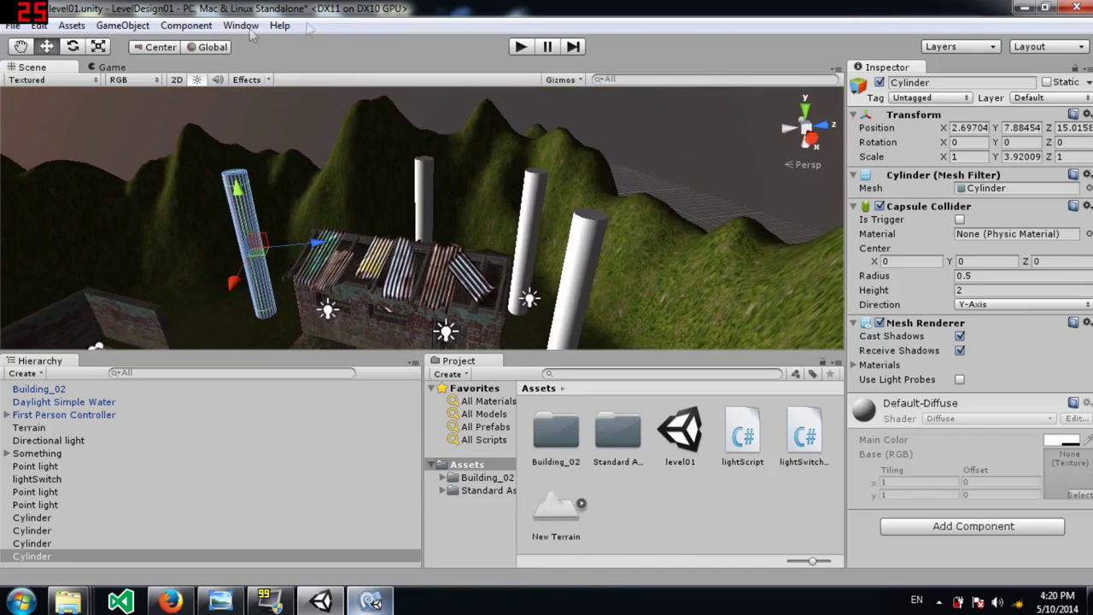
Create a cube and position it above the house among the pillars, at a height of about 14.7.
left_click(110, 27)
mouse_move(164, 83)
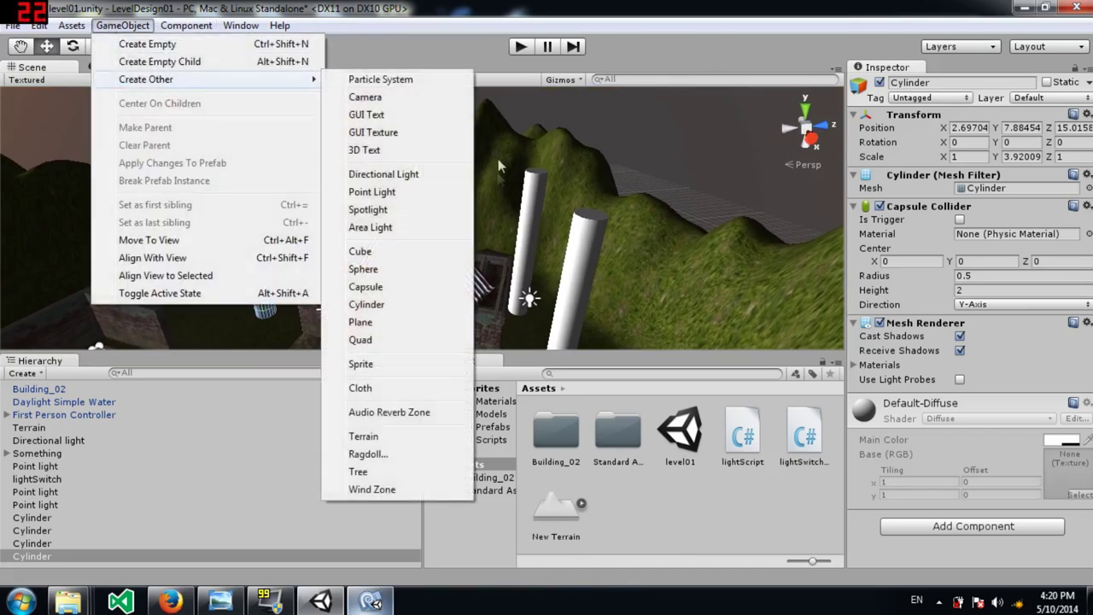
left_click(403, 256)
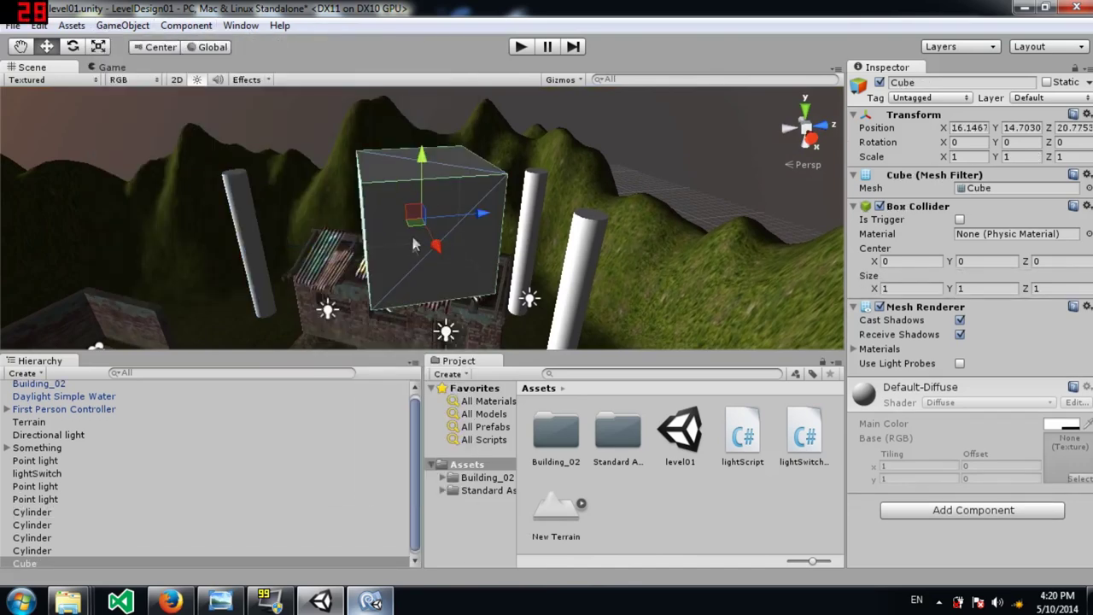
left_click_drag(415, 217, 423, 121)
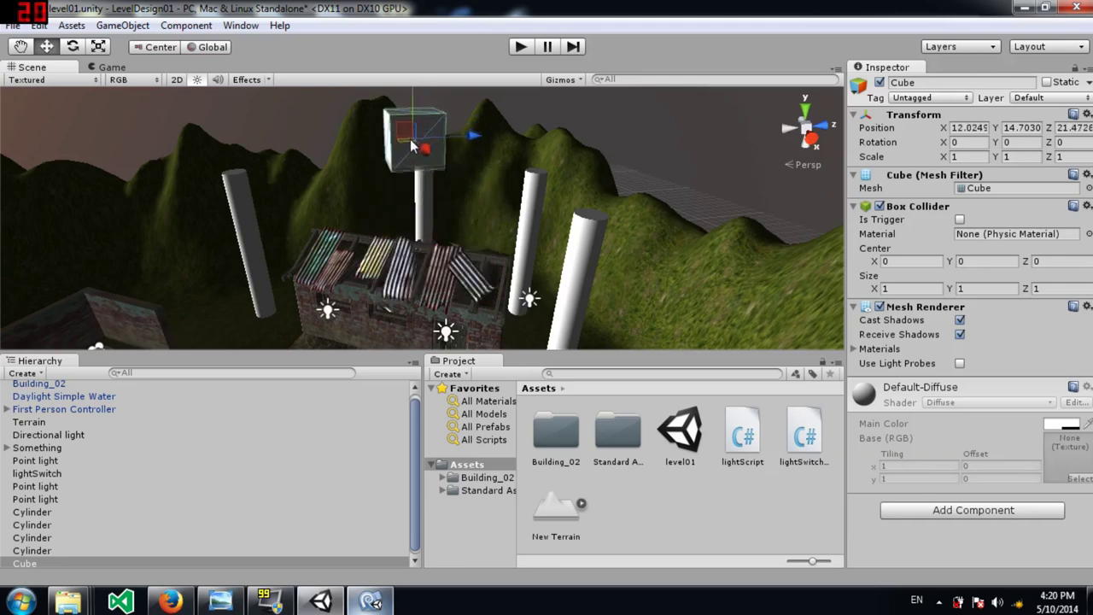
key("w")
Scale the cube into a flat roof slab of about 10.47 by 0.31 by 10.68.
key("r")
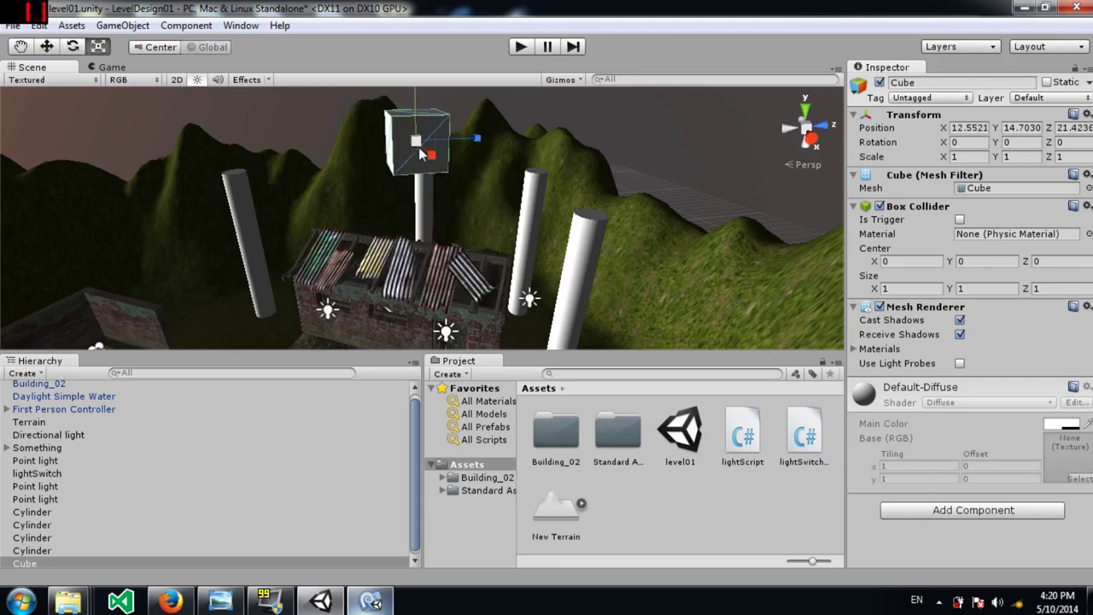
left_click_drag(498, 136, 1078, 104)
left_click_drag(431, 159, 540, 258)
right_click_drag(416, 170, 417, 120)
left_click_drag(417, 118, 426, 192, "alt")
right_click_drag(421, 190, 420, 184)
key("w")
key("s")
left_click_drag(420, 183, 419, 156, "alt")
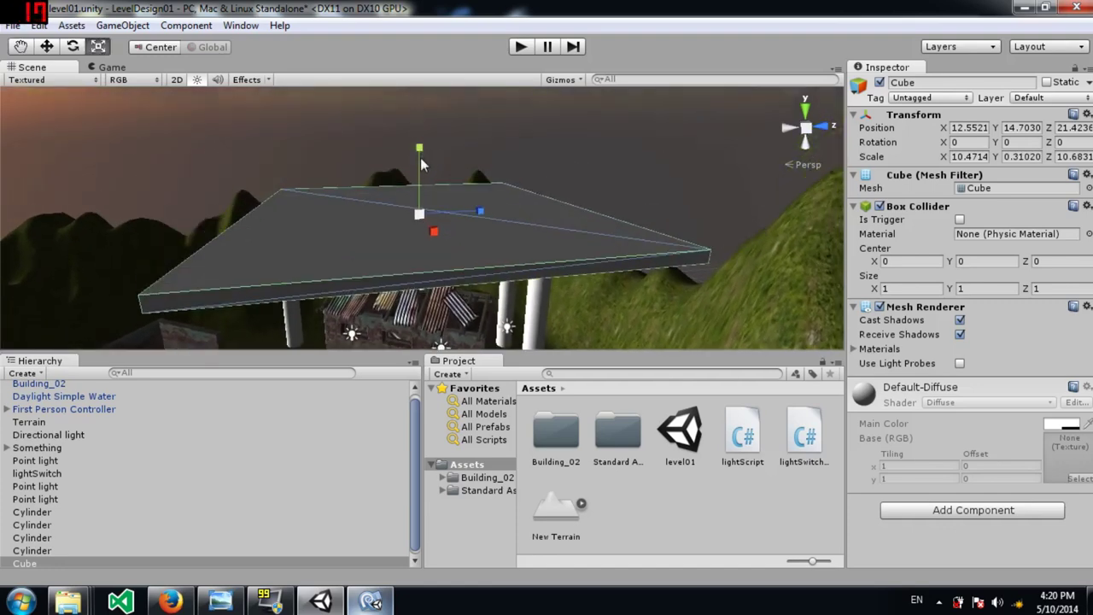
Move the slab over the pillars, rotate it 30° about Y, and lengthen its Z scale to about 19.93.
left_click_drag(422, 230, 480, 376, "ctrl")
key("w")
left_click_drag(401, 196, 405, 229)
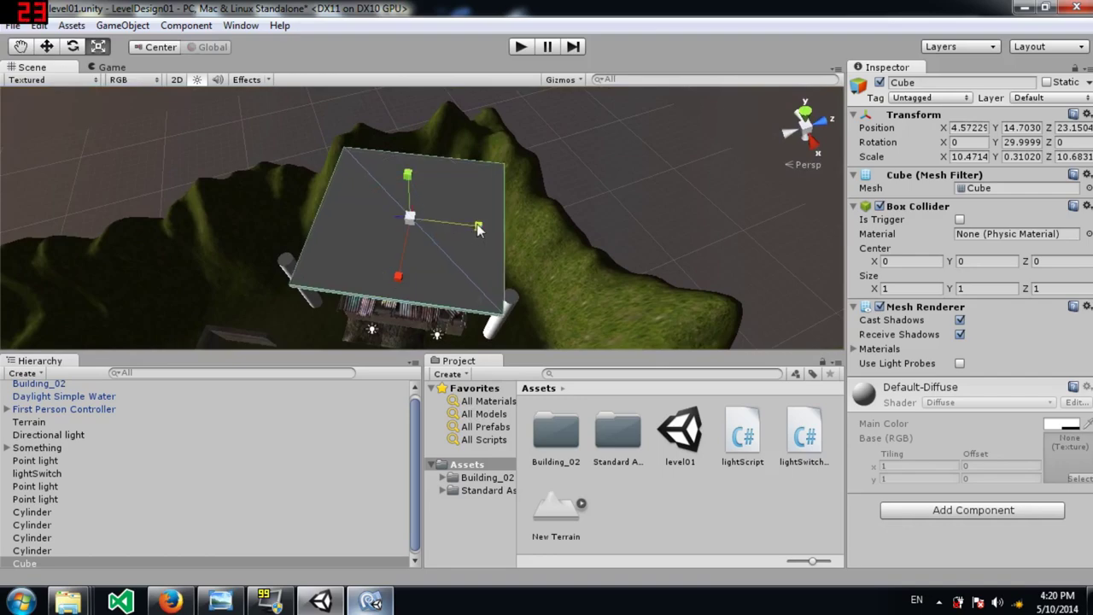
left_click_drag(481, 236, 450, 79, "alt")
Lower the roof slab onto the tops of the pillars, to a Y position of about 11.89.
left_click_drag(408, 110, 396, 135)
left_click(596, 232)
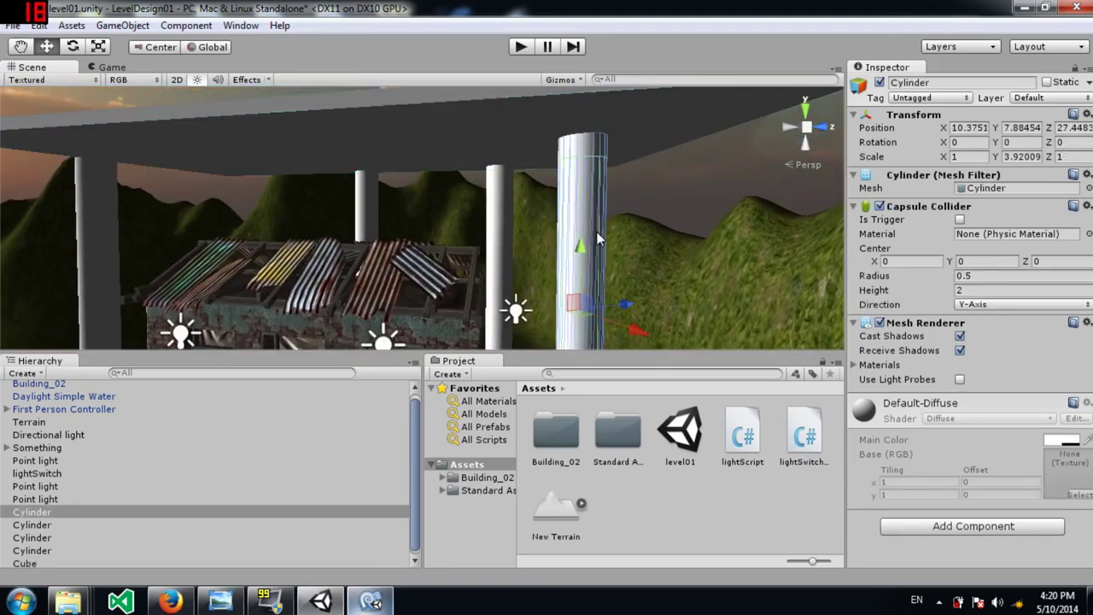
left_click_drag(596, 232, 587, 252, "alt")
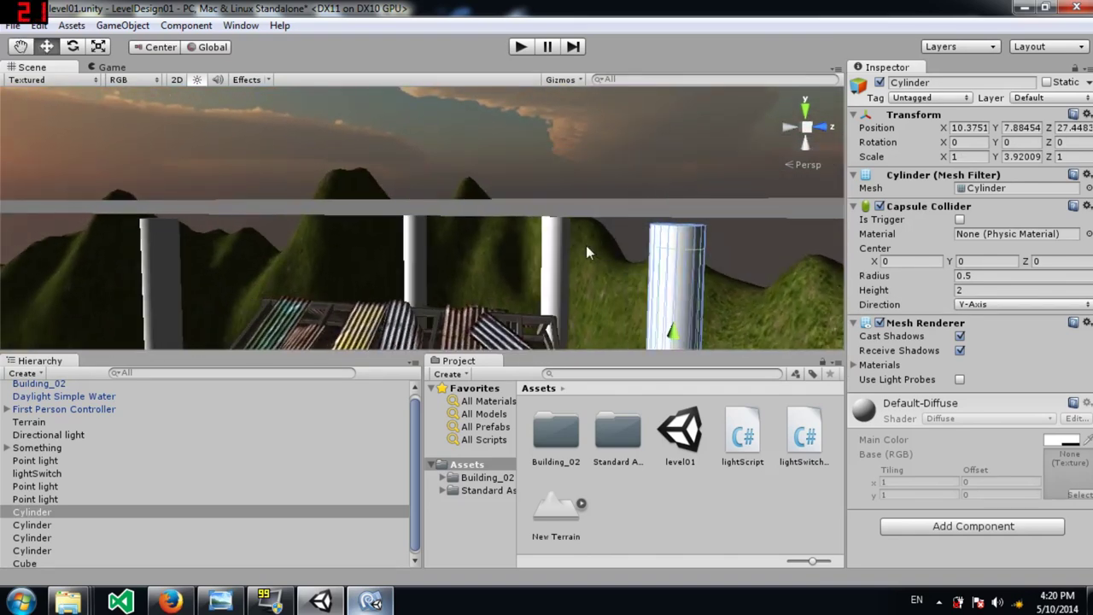
left_click(455, 207)
left_click_drag(415, 144, 420, 152)
right_click_drag(475, 275, 445, 318)
left_click_drag(445, 317, 437, 288, "alt")
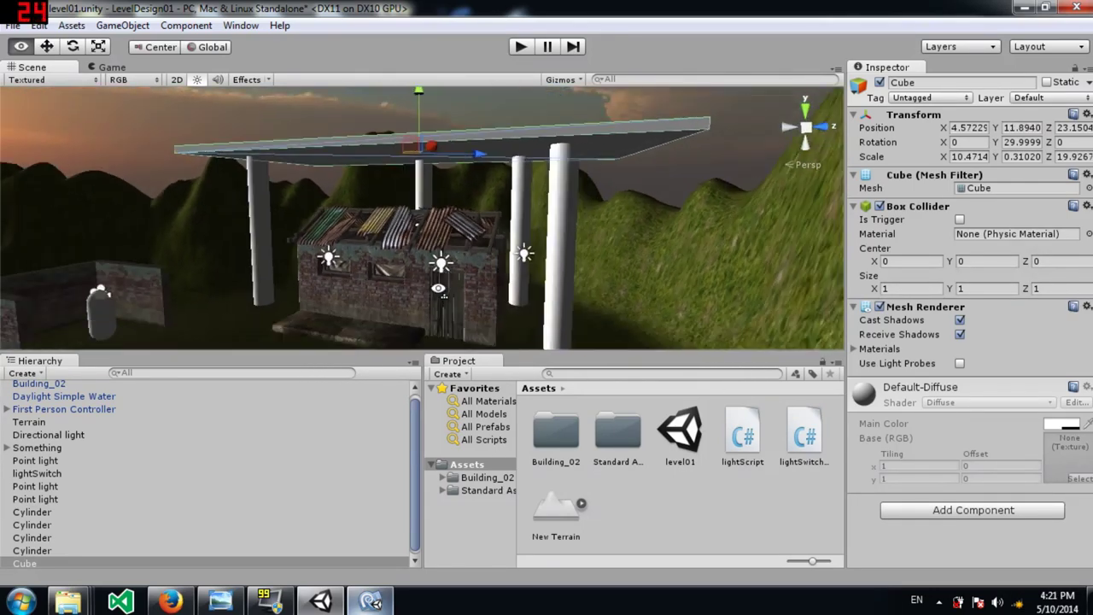
Apply the concrete_01_d material from Building_02 to the roof slab and all four pillars together.
left_click(260, 240, "shift")
left_click(425, 196, "shift")
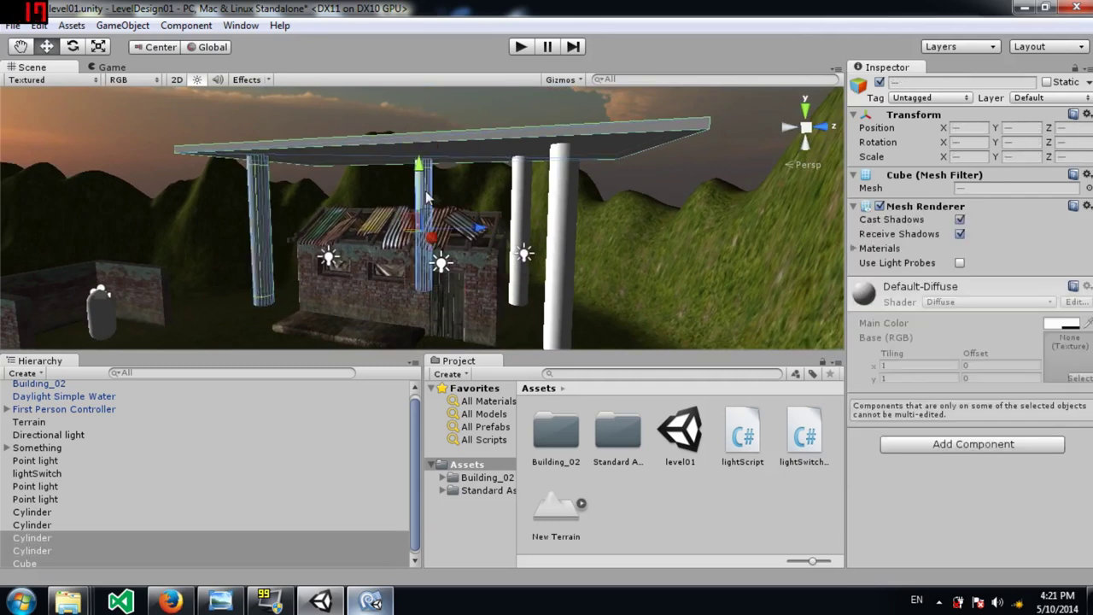
left_click(521, 201, "shift")
left_click(570, 238, "shift")
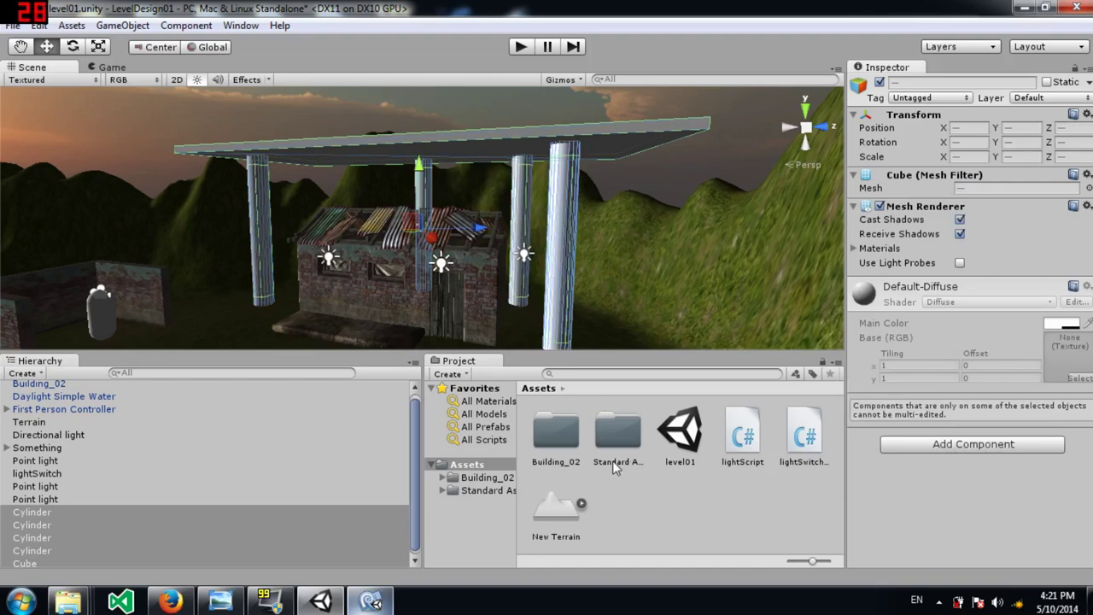
left_click_drag(652, 222, 610, 225, "alt")
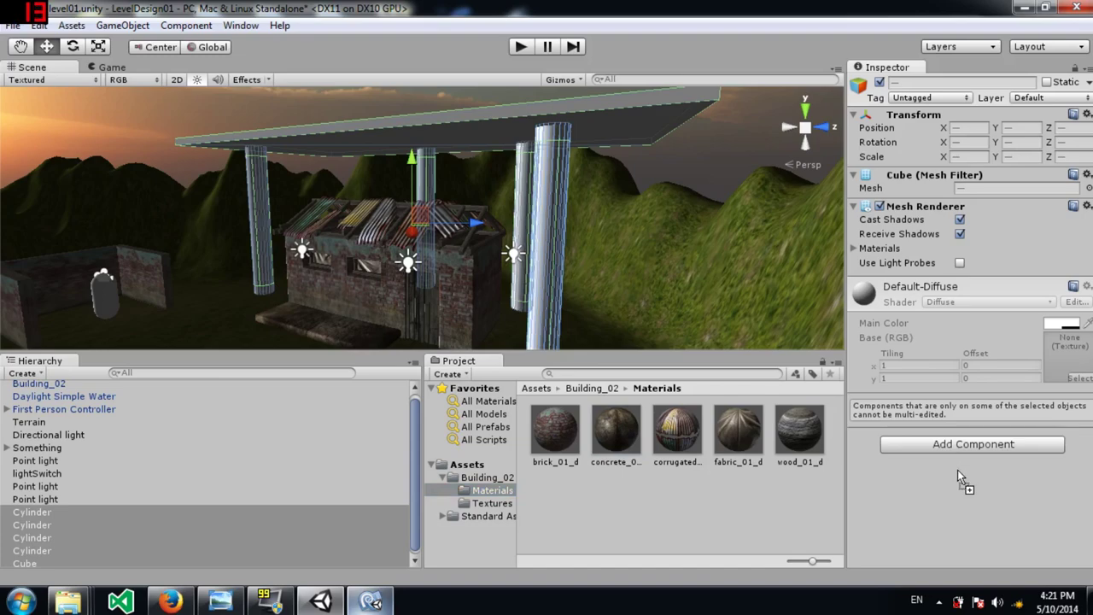
left_click_drag(957, 469, 959, 475)
Duplicate the point light in front of the house twice and place the copies along the house's rear side.
left_click_drag(424, 145, 547, 189, "alt")
left_click(473, 233)
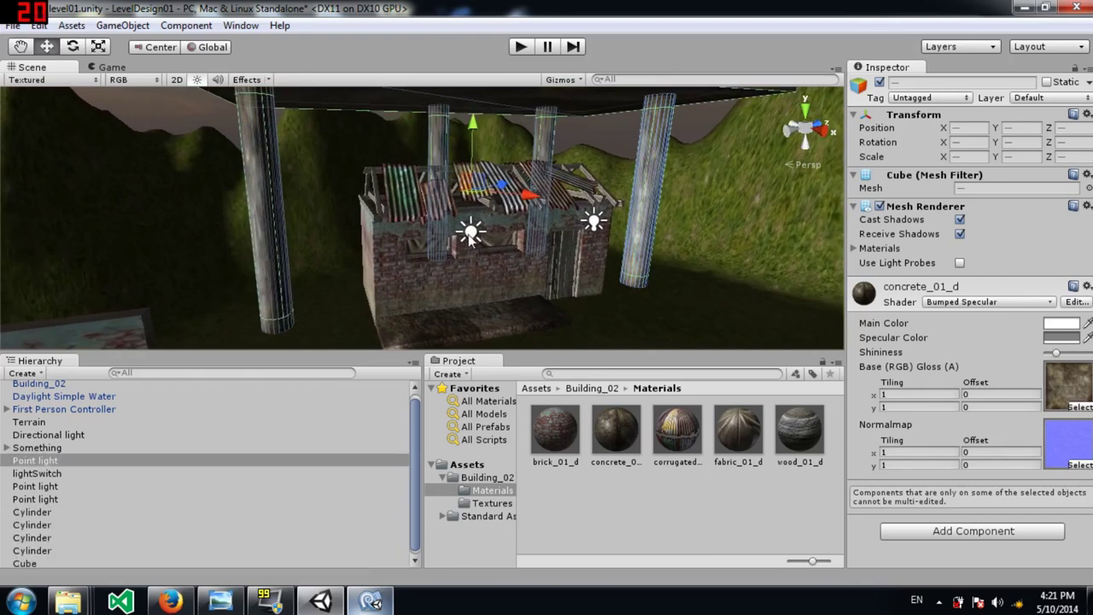
key("ctrl+d")
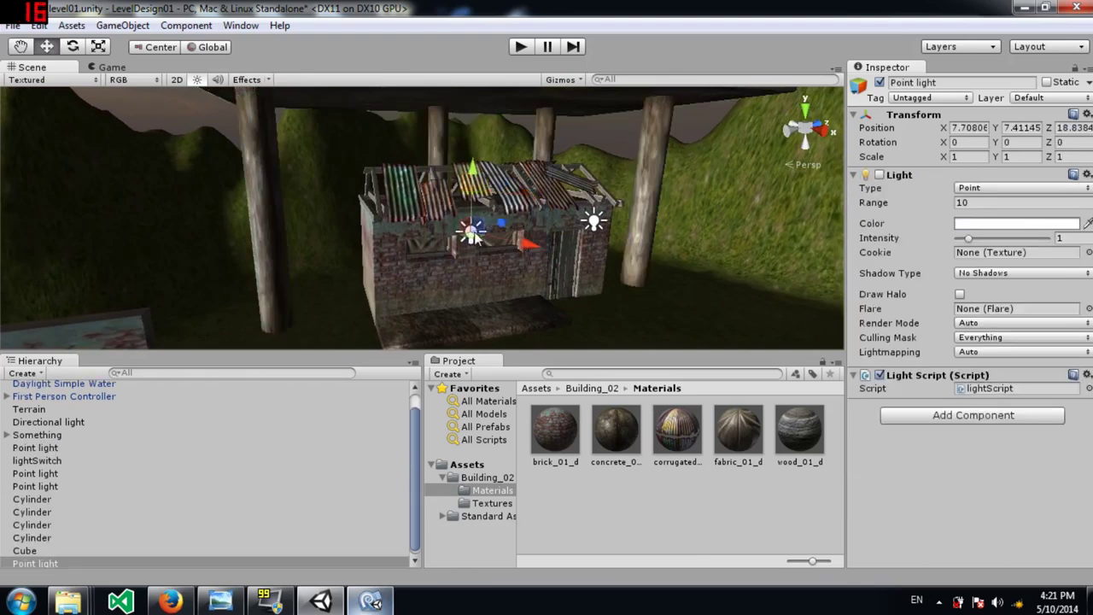
left_click_drag(341, 220, 339, 218)
right_click_drag(338, 219, 407, 338)
key("w")
left_click_drag(405, 337, 603, 290, "alt")
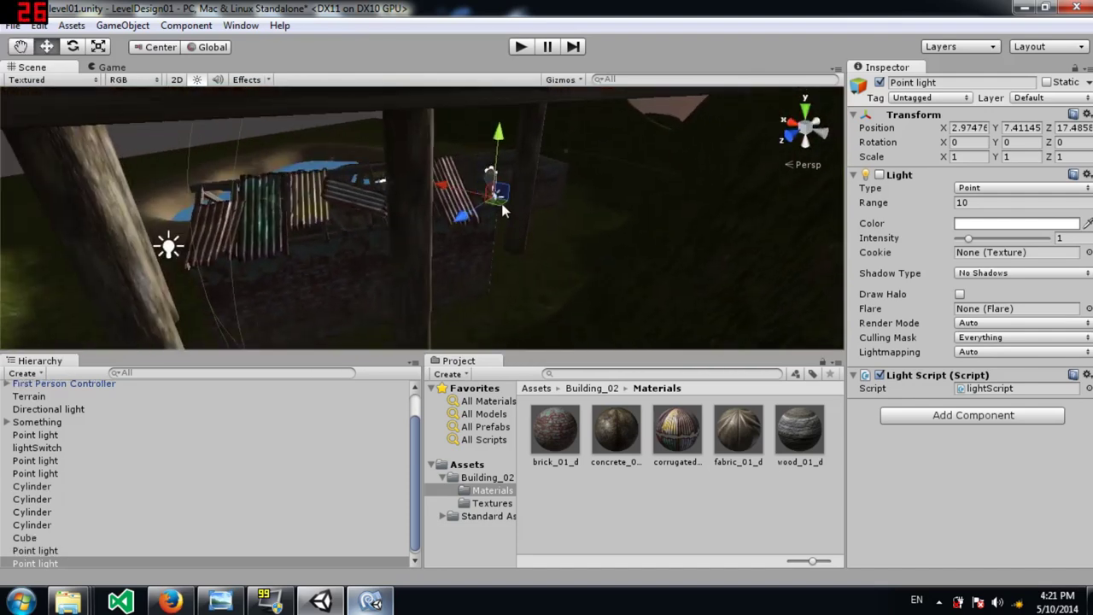
left_click_drag(361, 313, 440, 286, "alt")
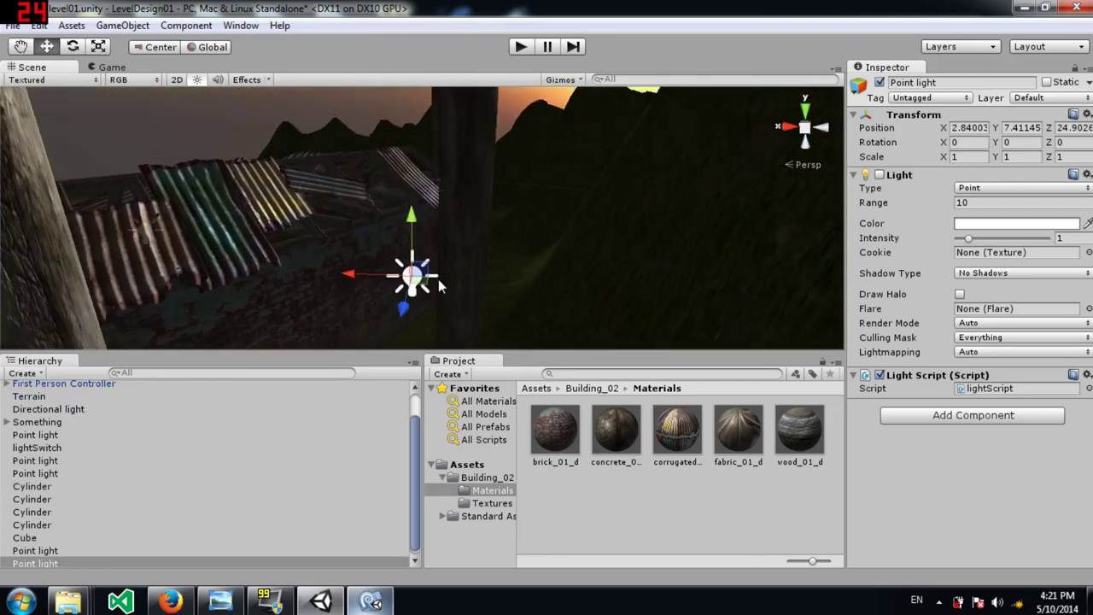
Run the level and walk around the house with the lights on to examine the lighting on the canopy, pillars and walls.
left_click(521, 47)
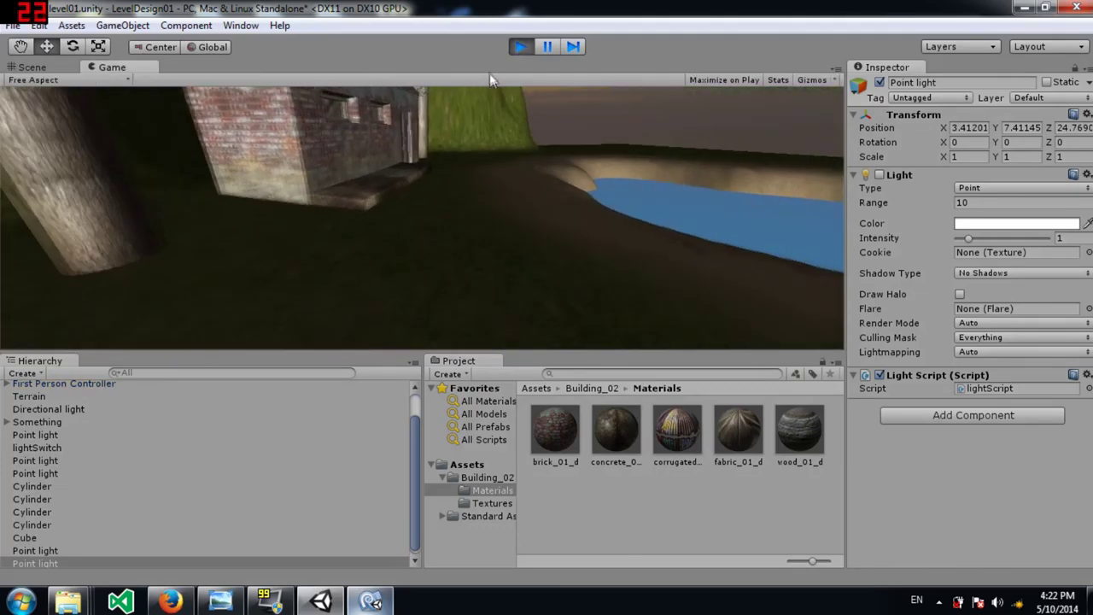
key("w")
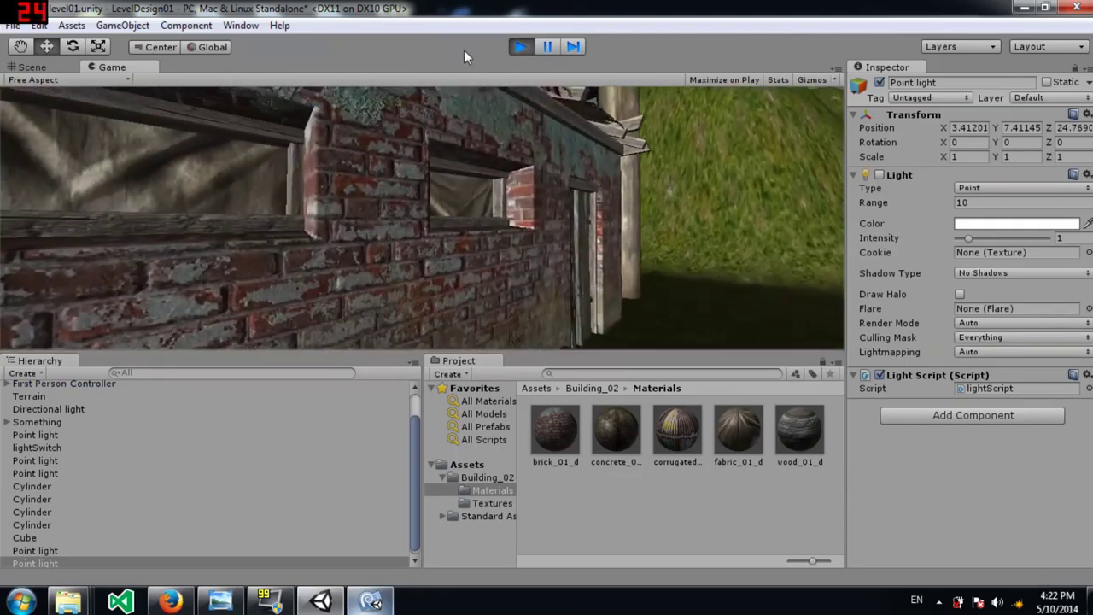
key("d")
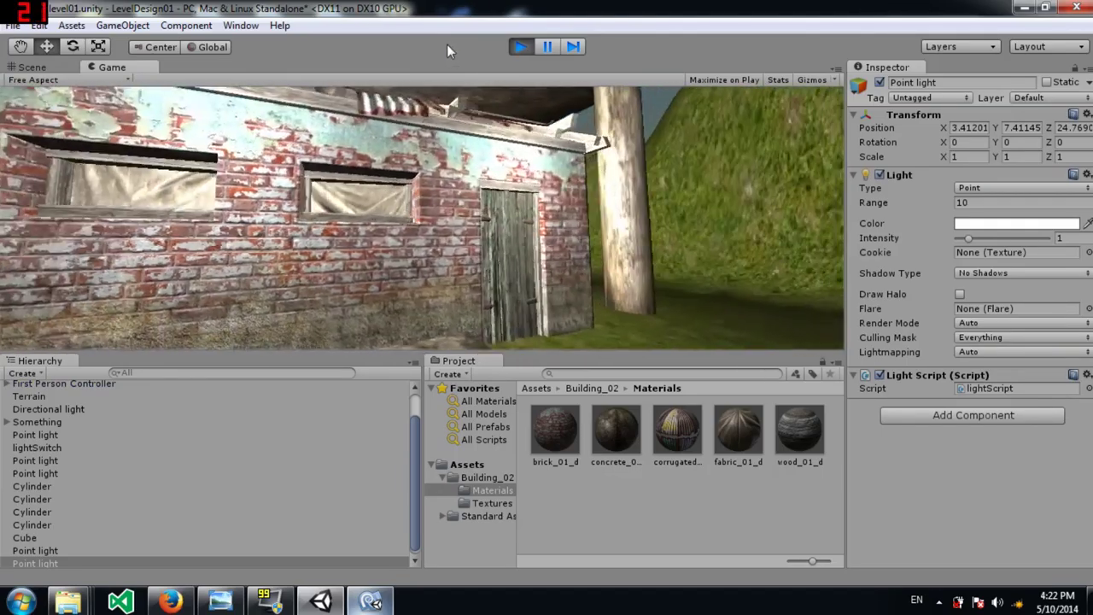
key("s")
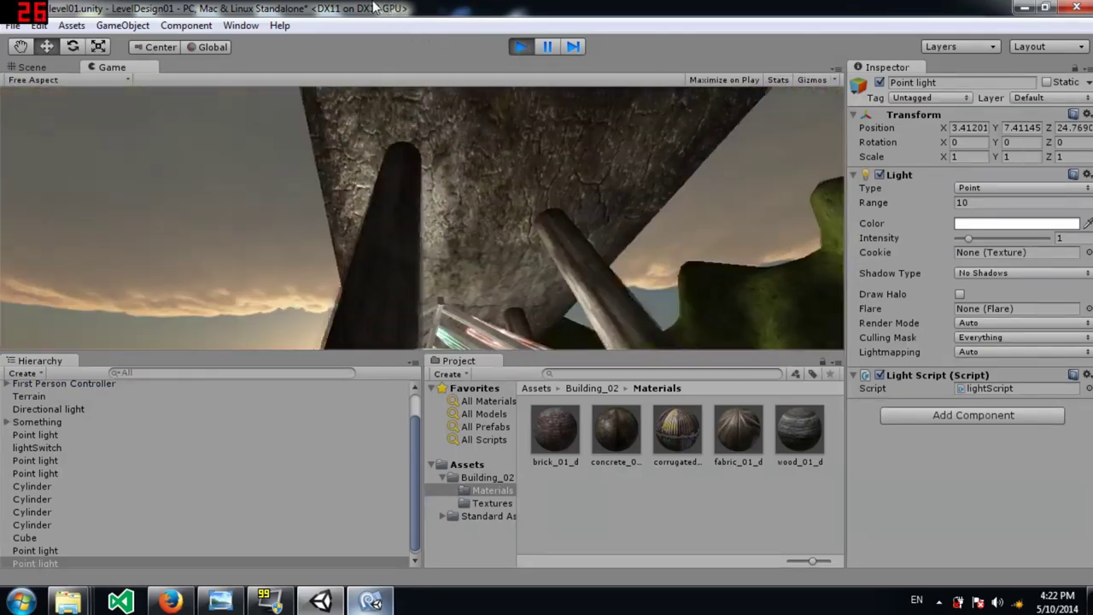
key("s")
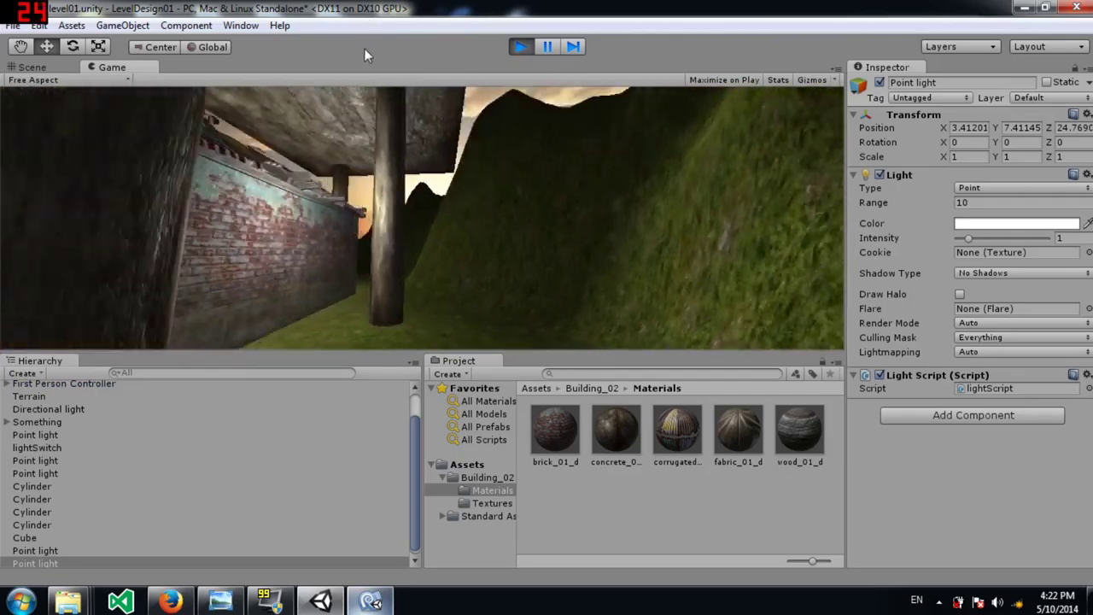
key("s")
key("w")
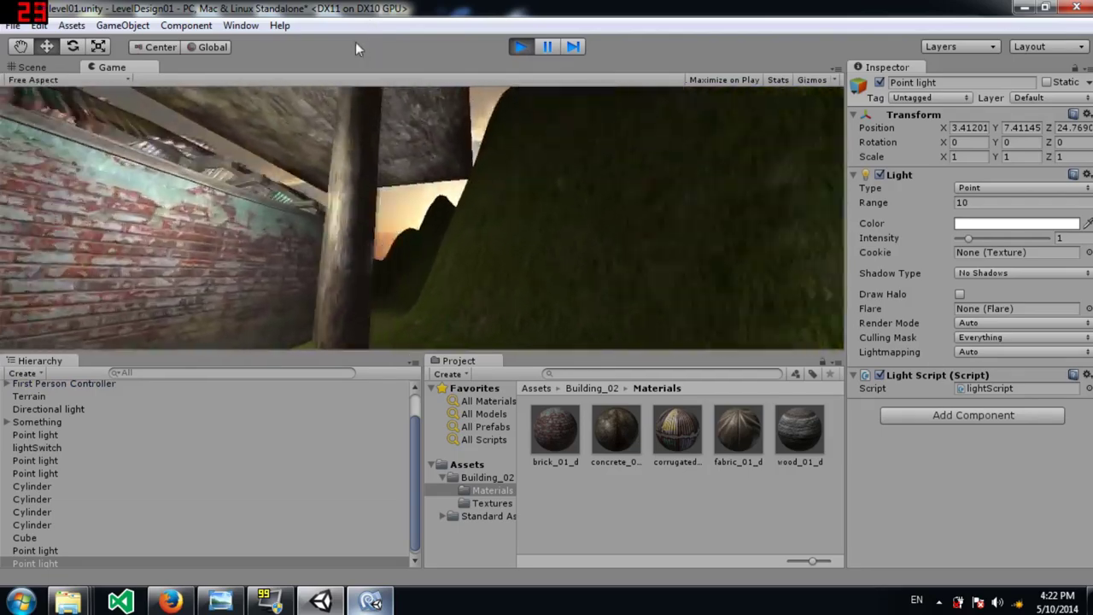
key("w")
key("s")
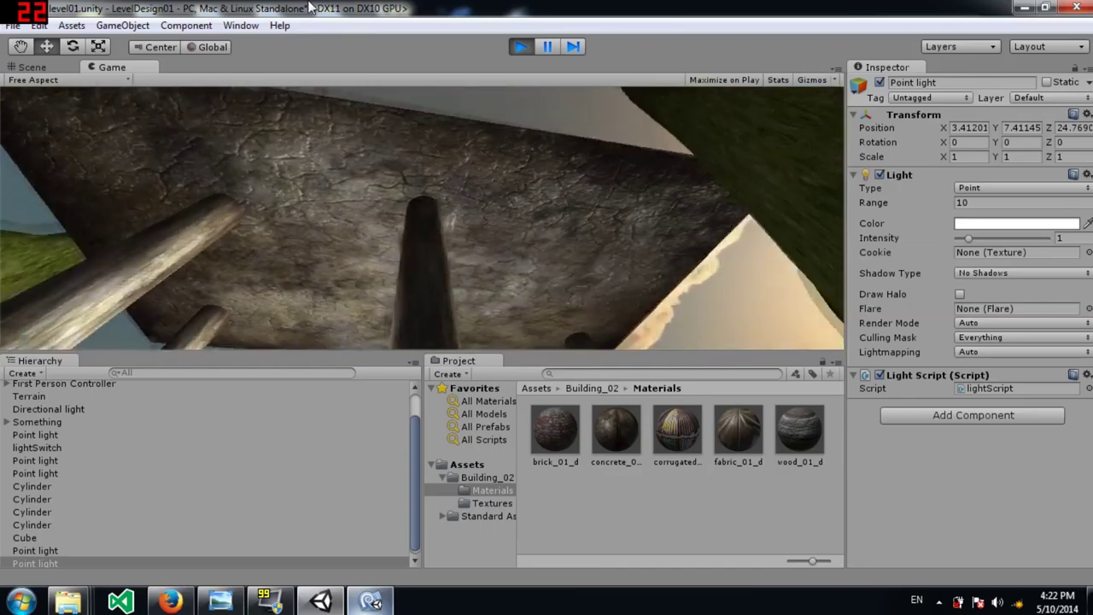
key("w")
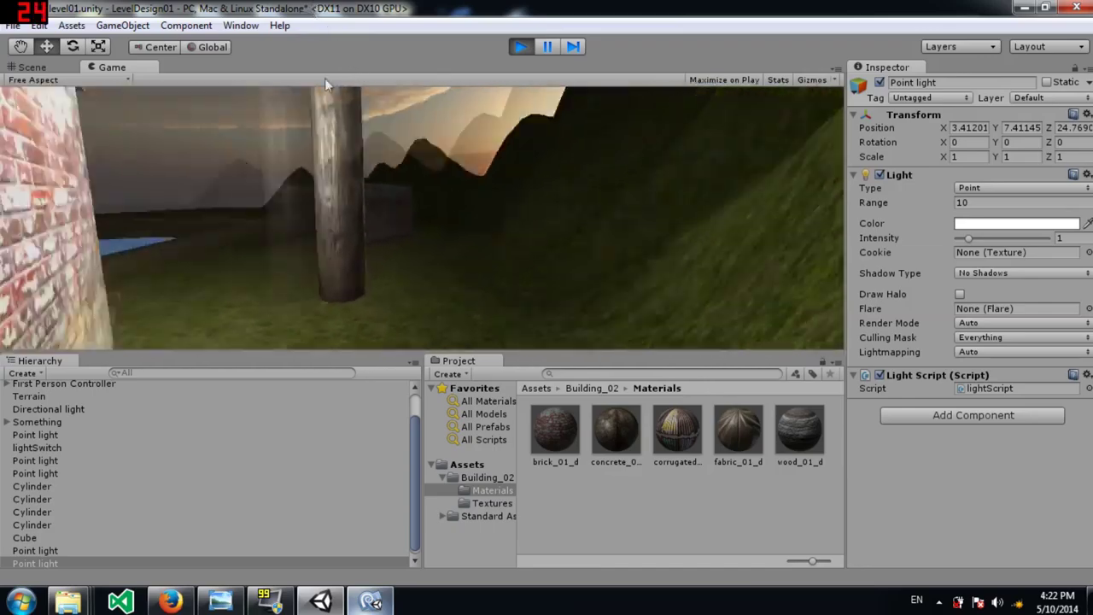
key("s")
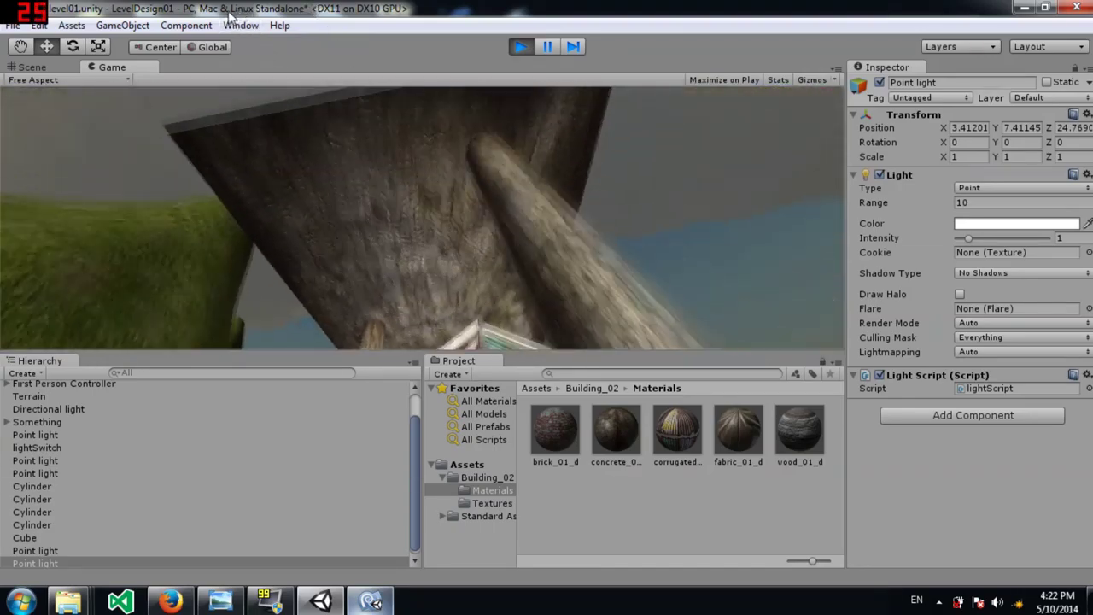
key("s")
key("w")
key("w")
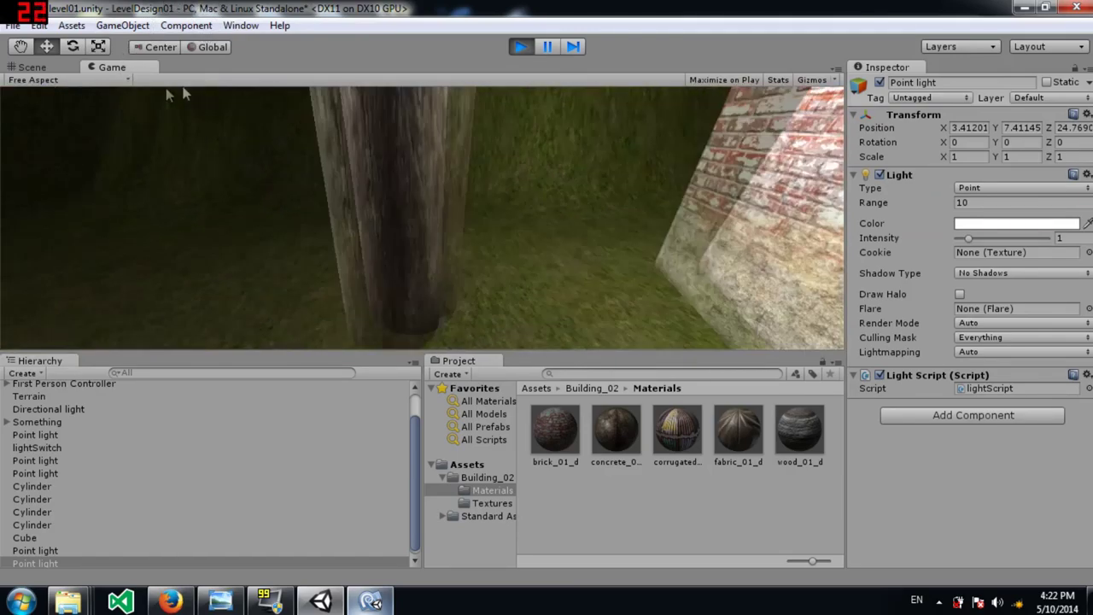
key("s")
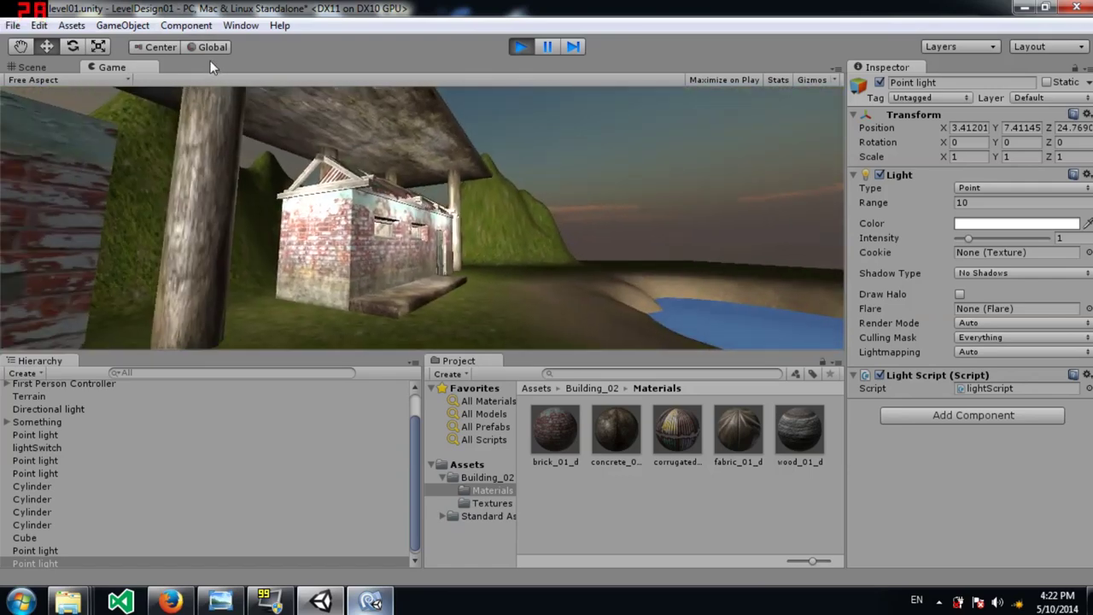
key("ctrl+p")
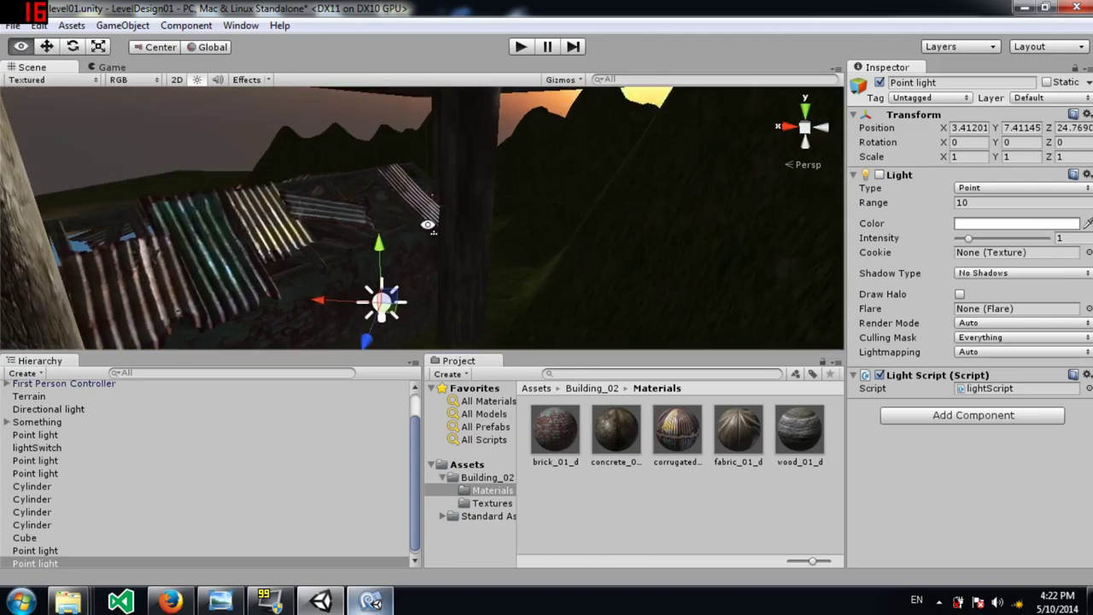
Create an interactive cloth near the canopy and rotate it 30° about Y to line up with the roof slab.
right_click_drag(653, 263, 96, 176)
left_click(122, 25)
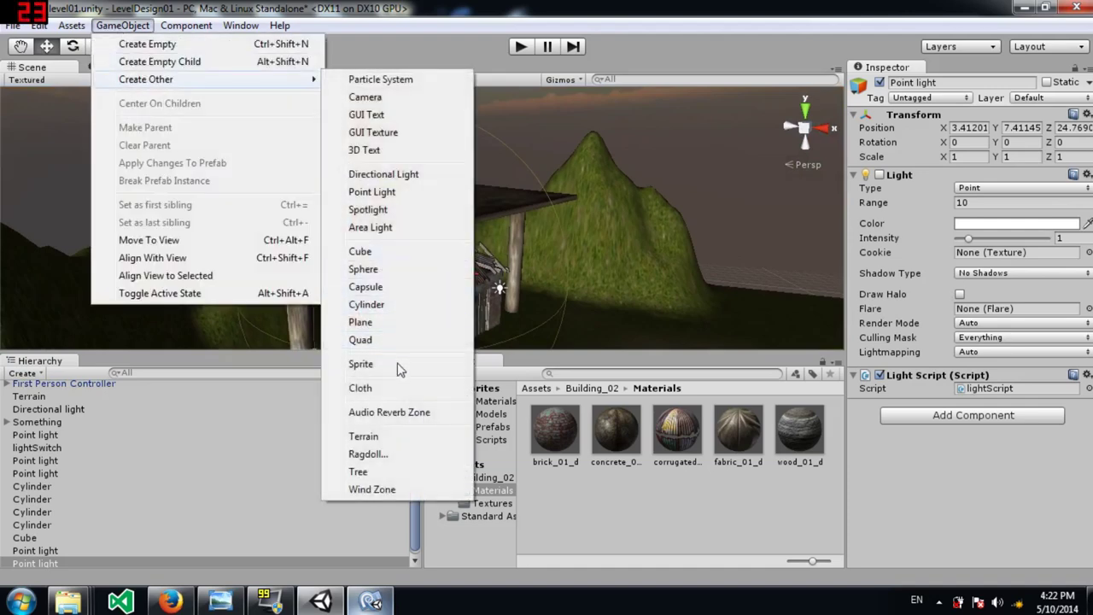
left_click(382, 395)
right_click_drag(404, 244, 405, 184)
left_click_drag(422, 170, 406, 325)
right_click_drag(401, 289, 430, 303)
left_click_drag(430, 293, 343, 284)
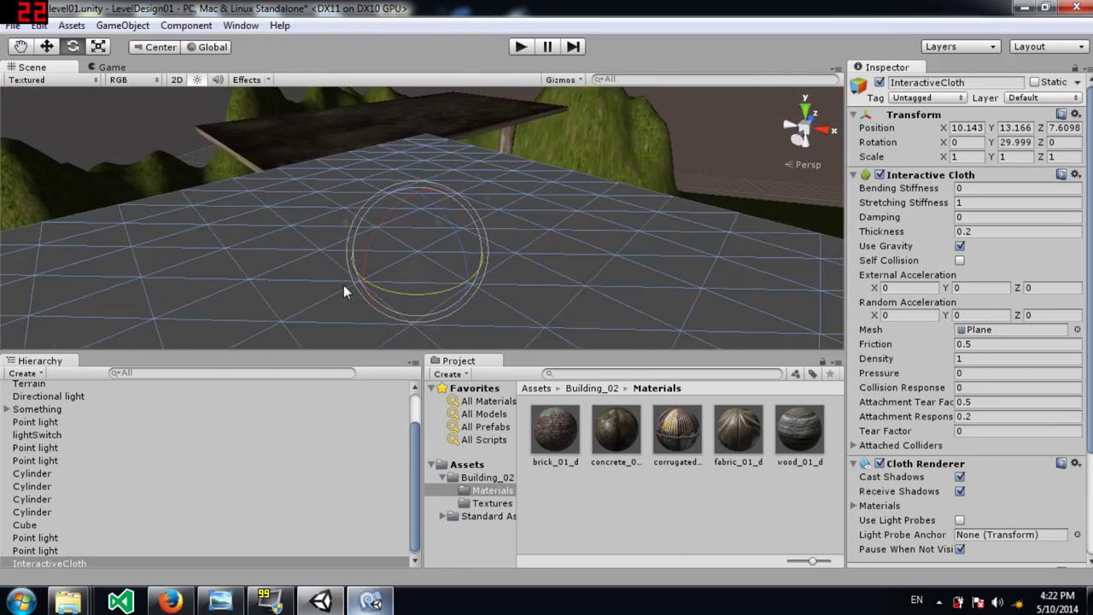
Move the cloth horizontally towards the roof slab's edge, to about X 7.14 and Z 16.80.
key("w")
scroll(405, 220, "down", 5)
left_click_drag(425, 229, 463, 128)
right_click_drag(463, 128, 607, 125)
key("w")
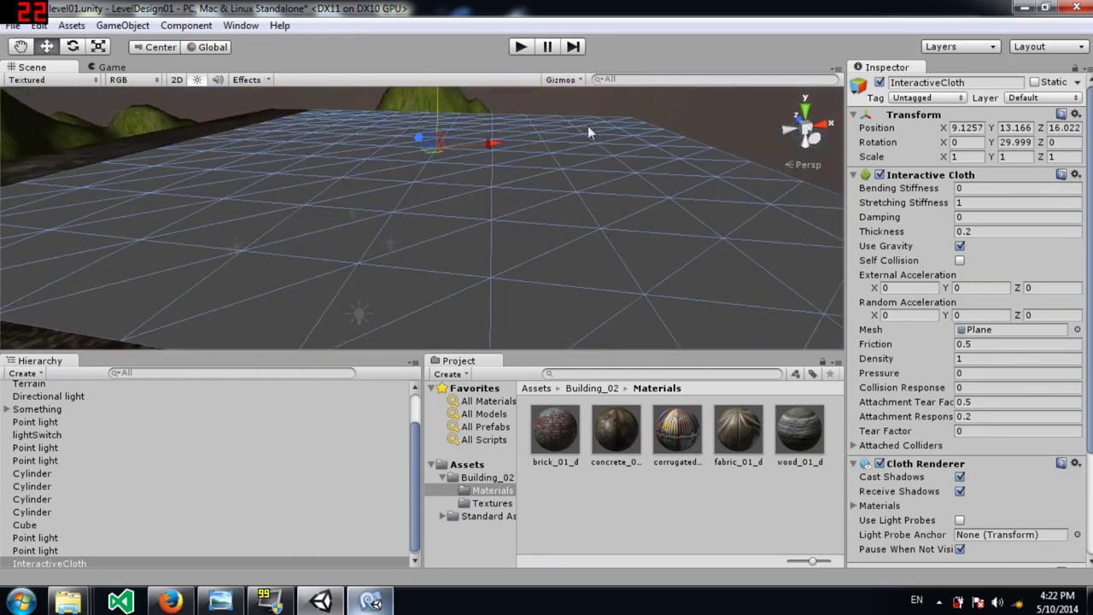
left_click_drag(431, 152, 366, 144)
key("a")
right_click_drag(366, 144, 399, 149)
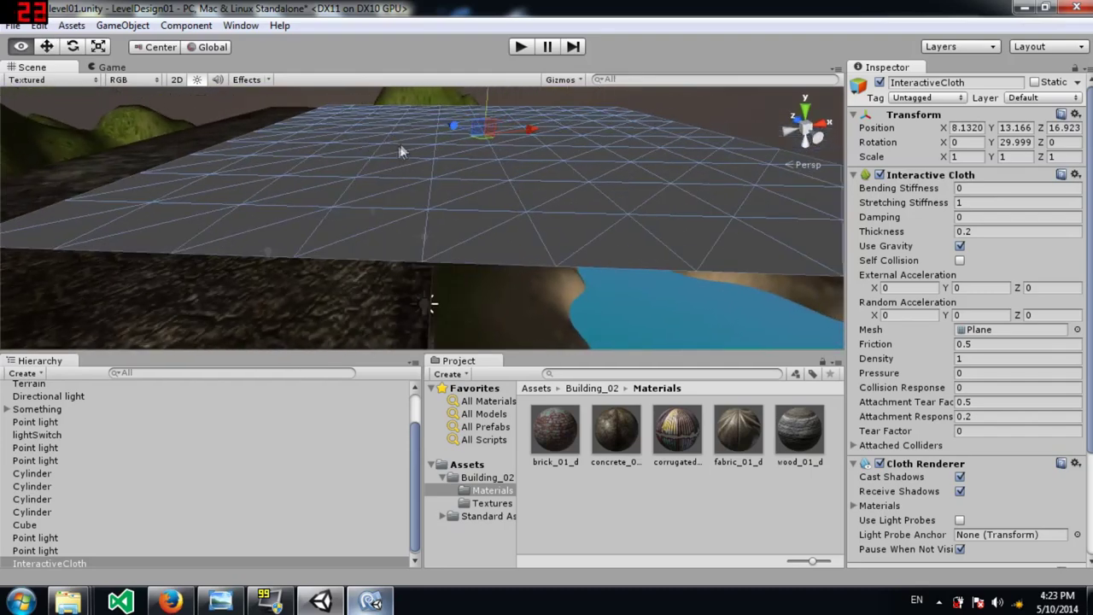
left_click_drag(481, 135, 444, 141)
key("e")
right_click_drag(441, 143, 440, 152)
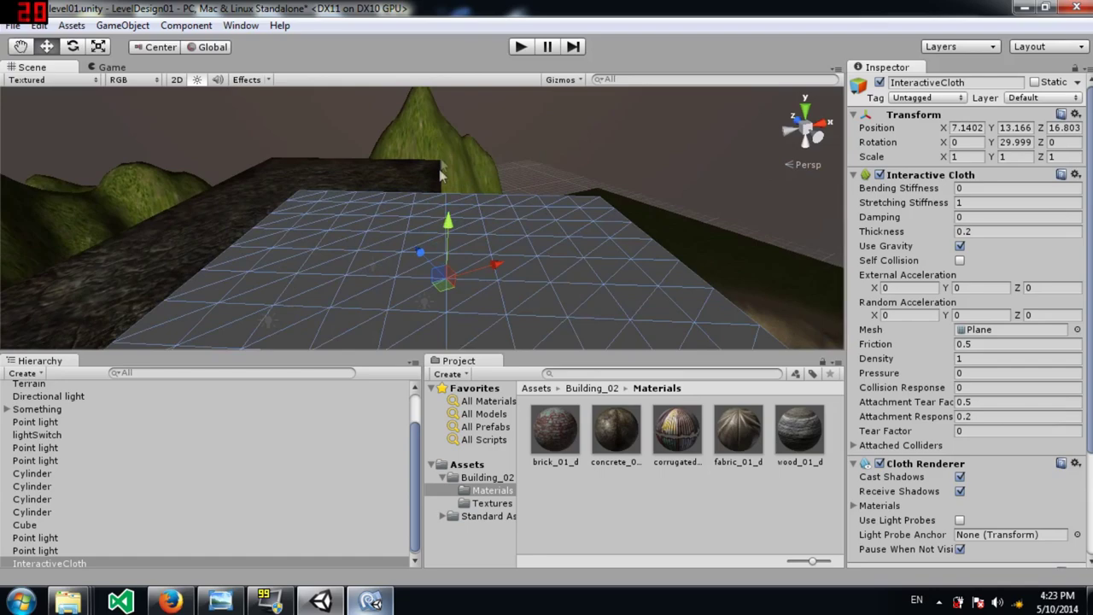
Lower the cloth onto the roof slab's front edge, positioning it at about X 8.94, Y 12.21, Z 20.41.
left_click_drag(449, 225, 132, 197)
left_click_drag(229, 220, 618, 261)
left_click_drag(464, 206, 460, 205)
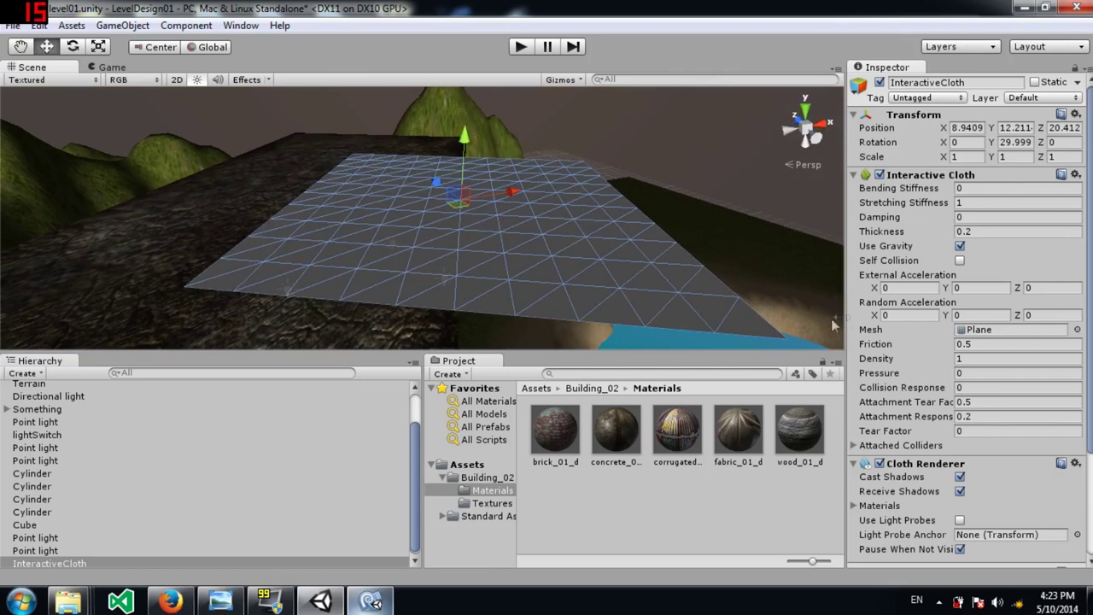
Scale the cloth to about 1.70 in X and 1.68 in Z so it spans the canopy's length.
key("e")
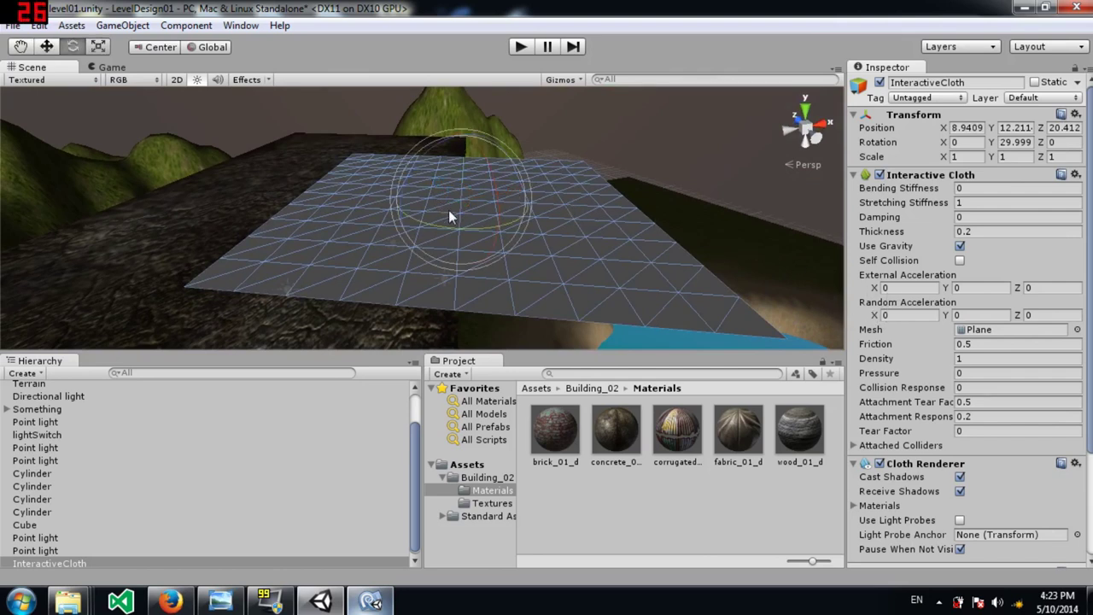
key("r")
left_click_drag(526, 203, 574, 210)
left_click_drag(467, 179, 371, 242, "alt")
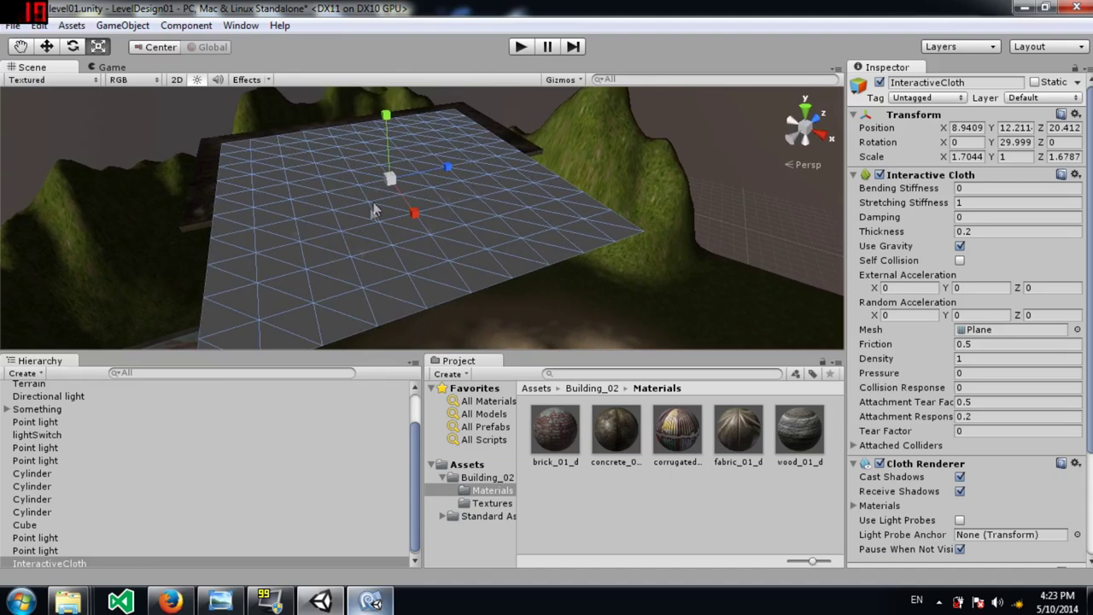
left_click_drag(416, 214, 405, 205)
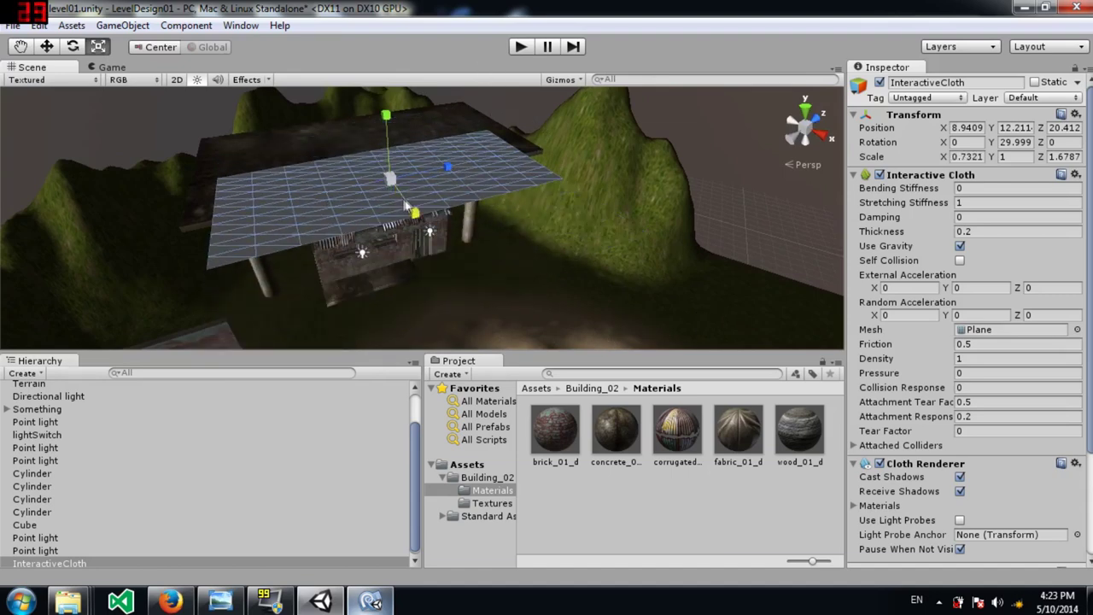
key("ctrl+z")
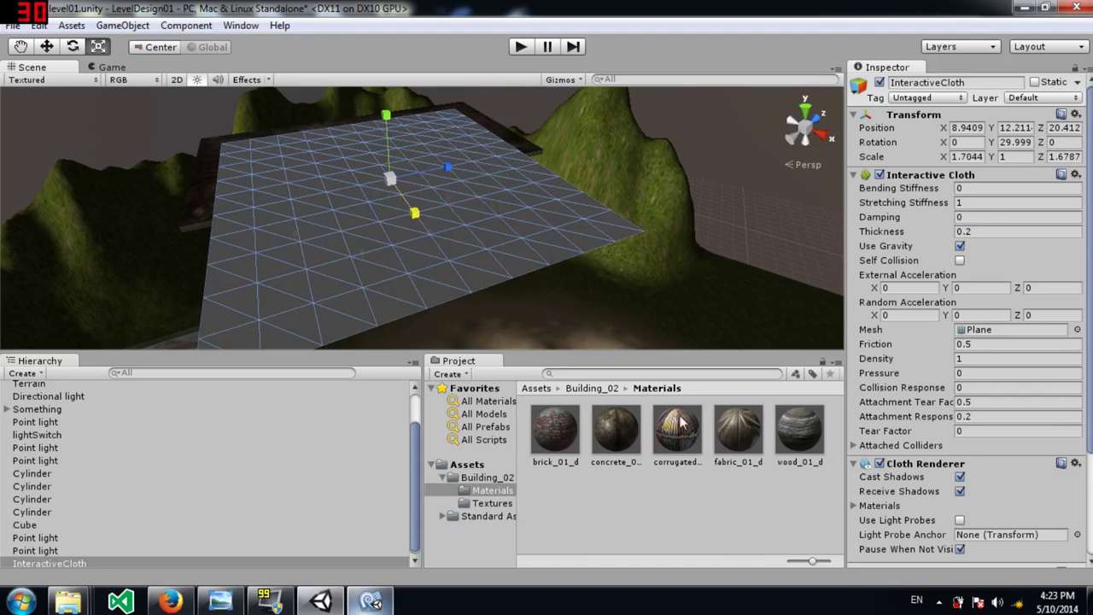
Apply the fabric_01_d material to the cloth and set its base texture and normal map tiling to 10 in X and Y.
scroll(985, 468, "down", 4)
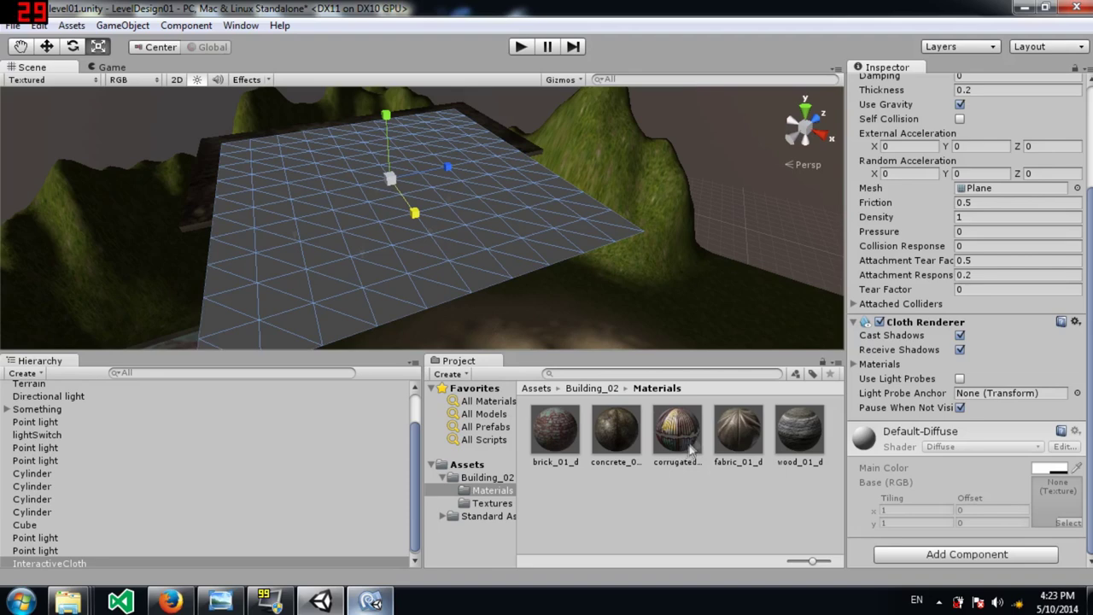
left_click_drag(741, 427, 854, 512)
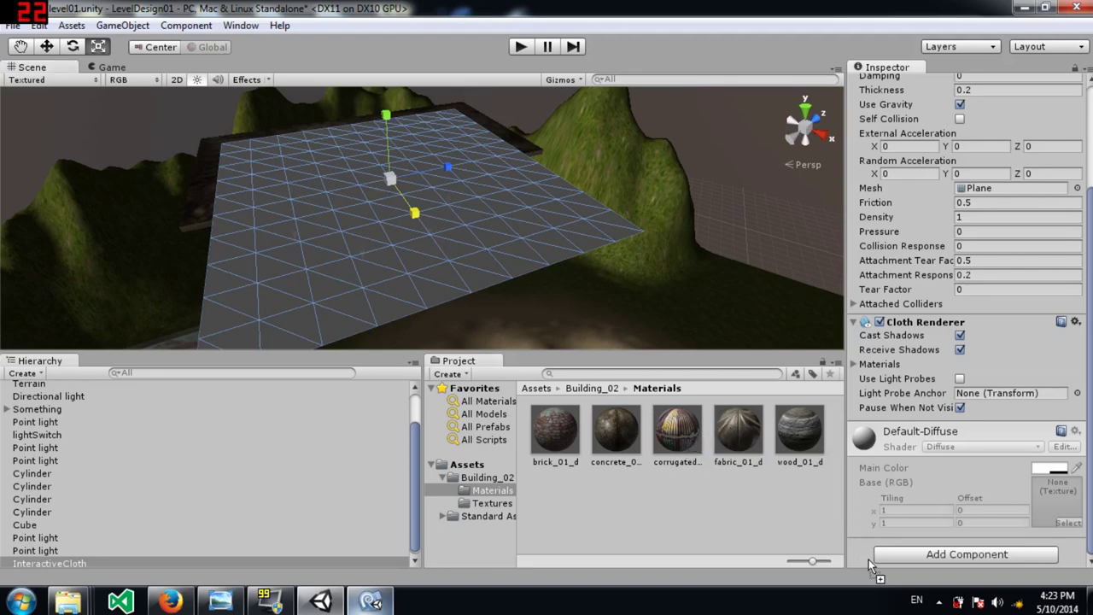
left_click_drag(873, 565, 872, 564)
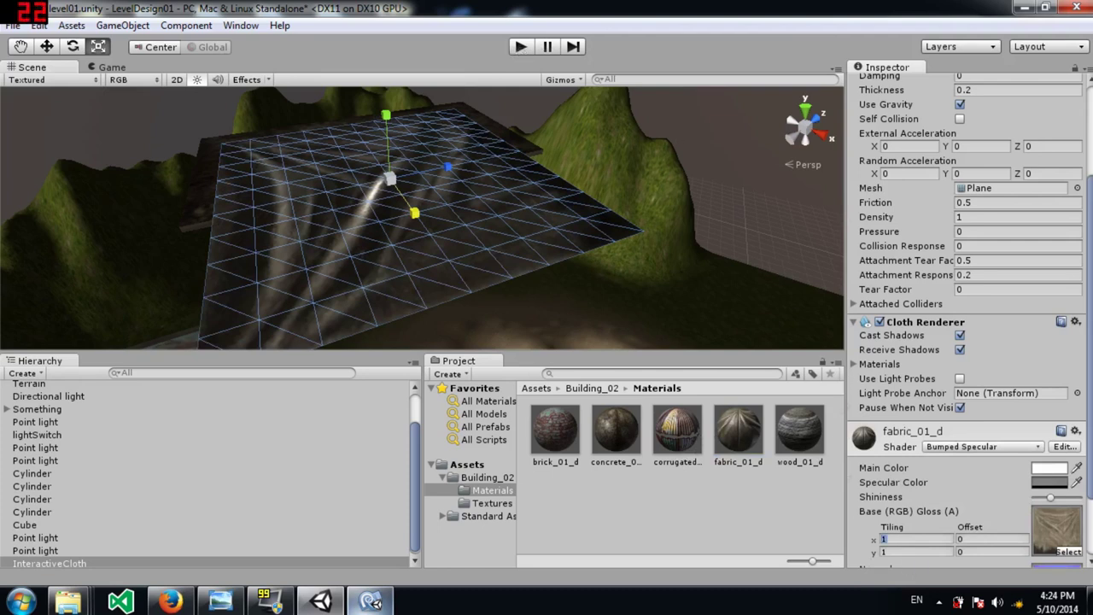
type("0")
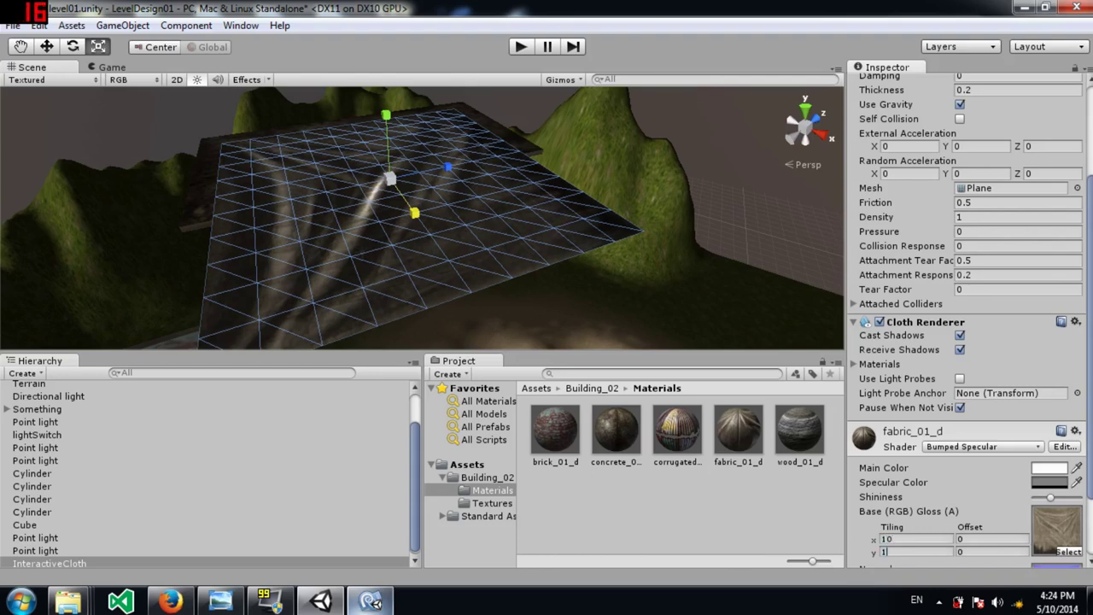
type("0")
scroll(969, 342, "down", 3)
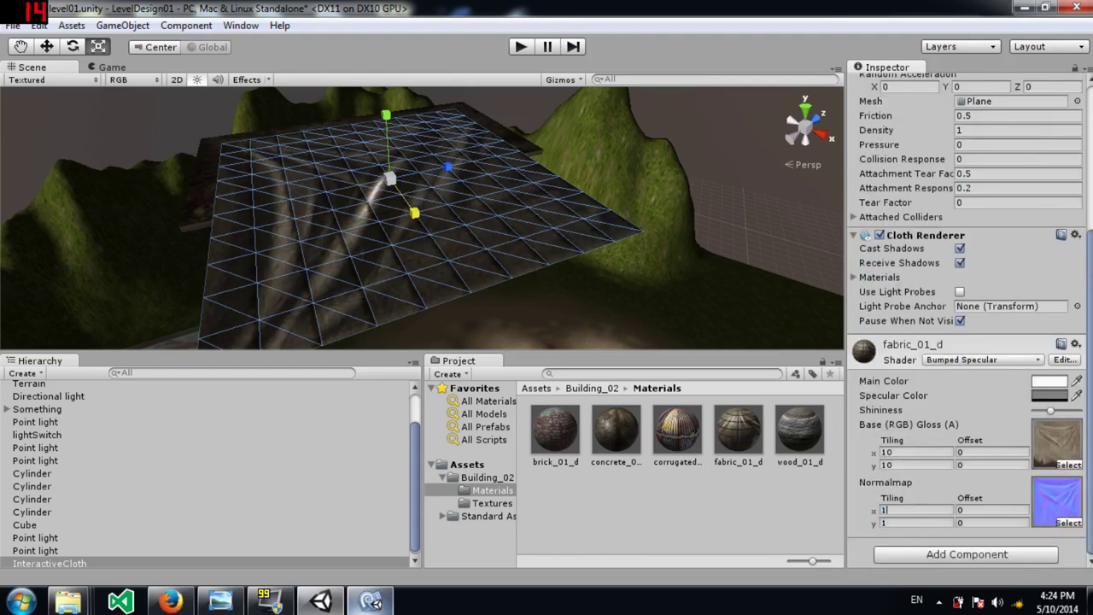
type("00")
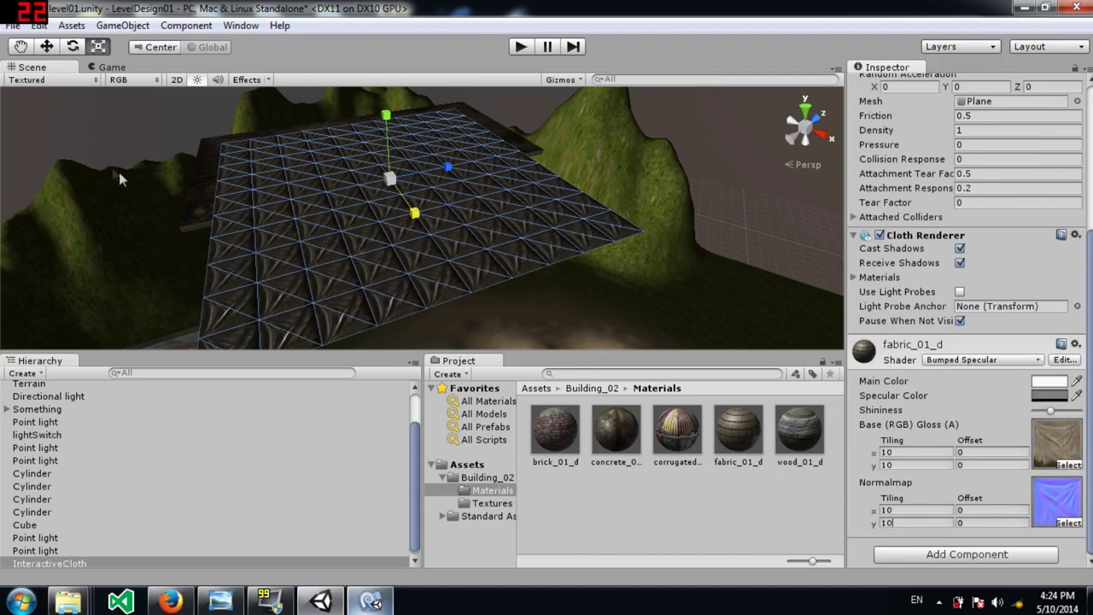
Run the level and examine how the fabric hangs from the canopy, both in the game and from above.
left_click(160, 223)
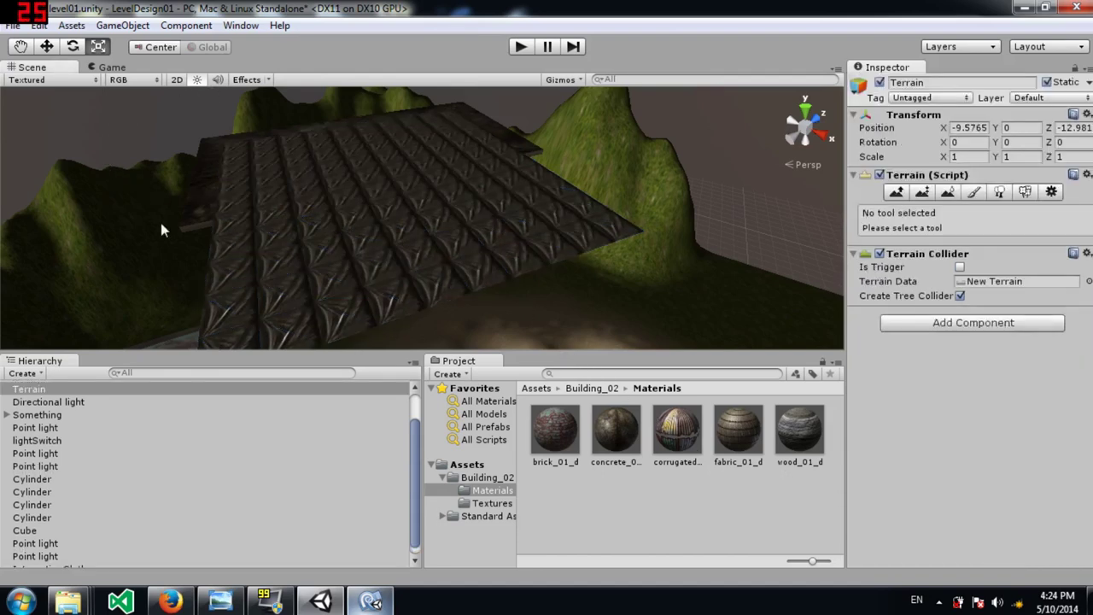
left_click(518, 47)
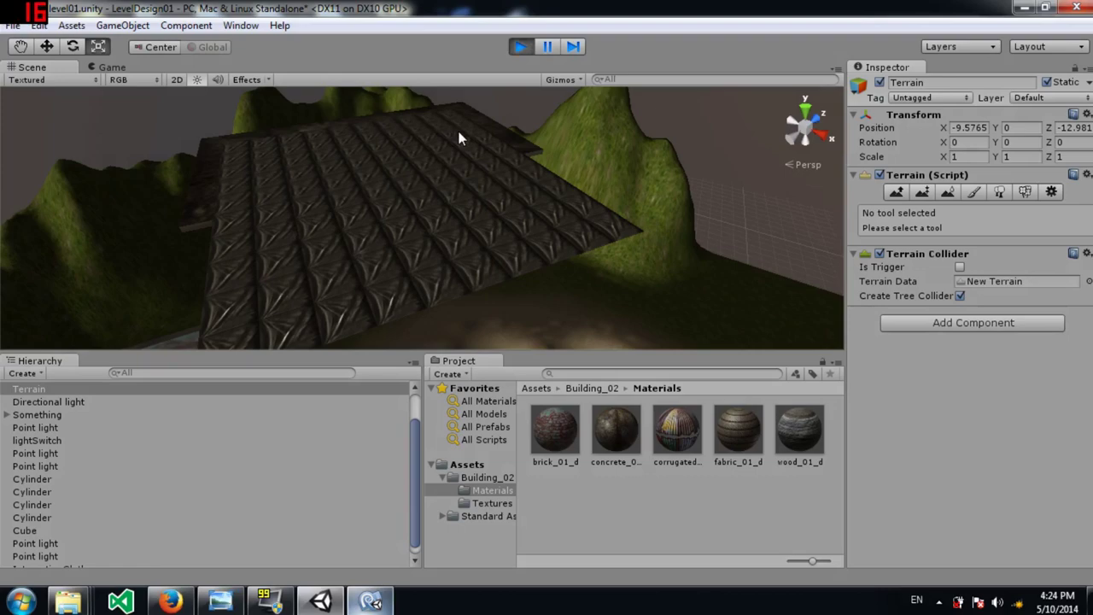
key("w")
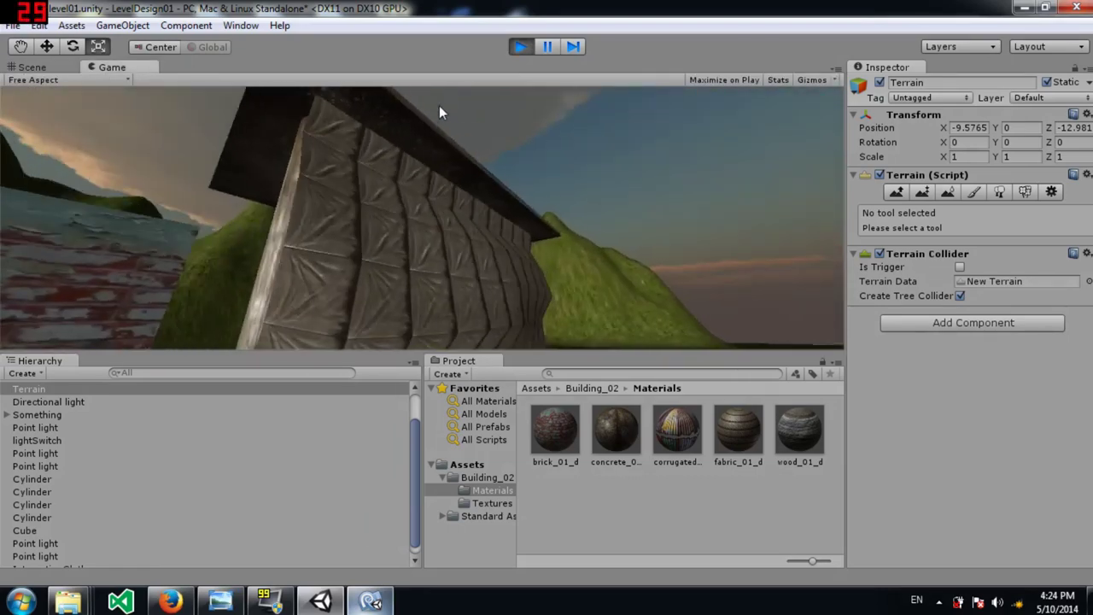
key("d")
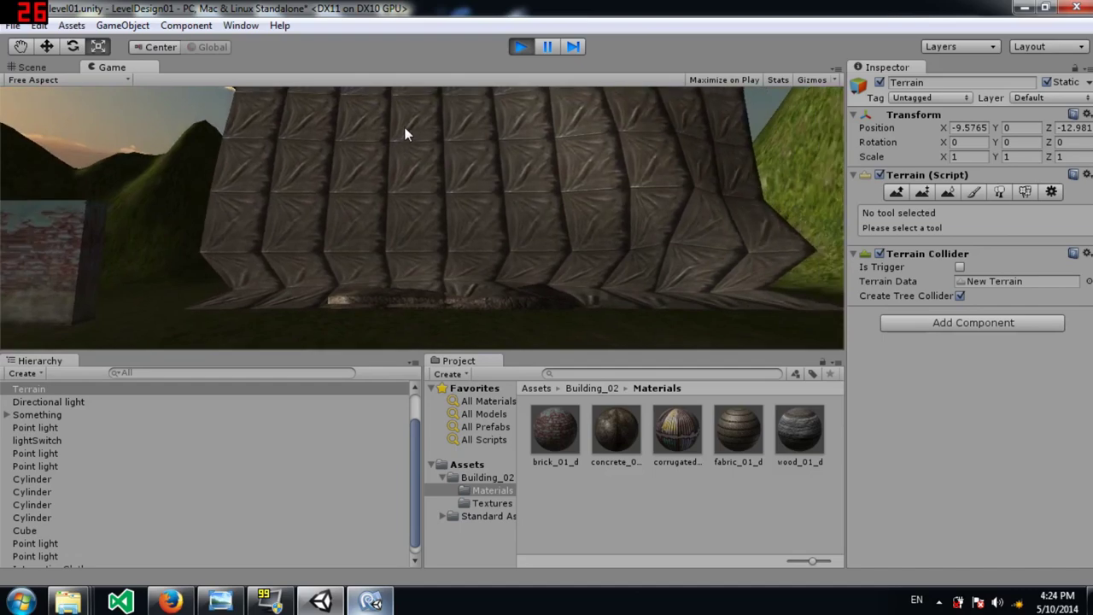
key("d")
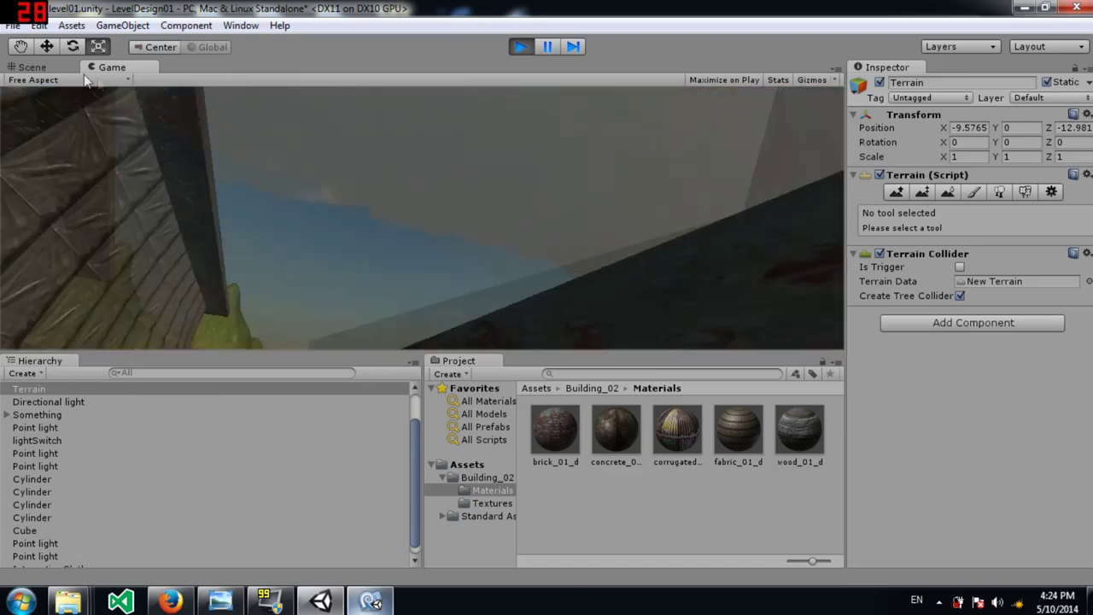
left_click(38, 69)
left_click_drag(136, 130, 547, 181, "alt")
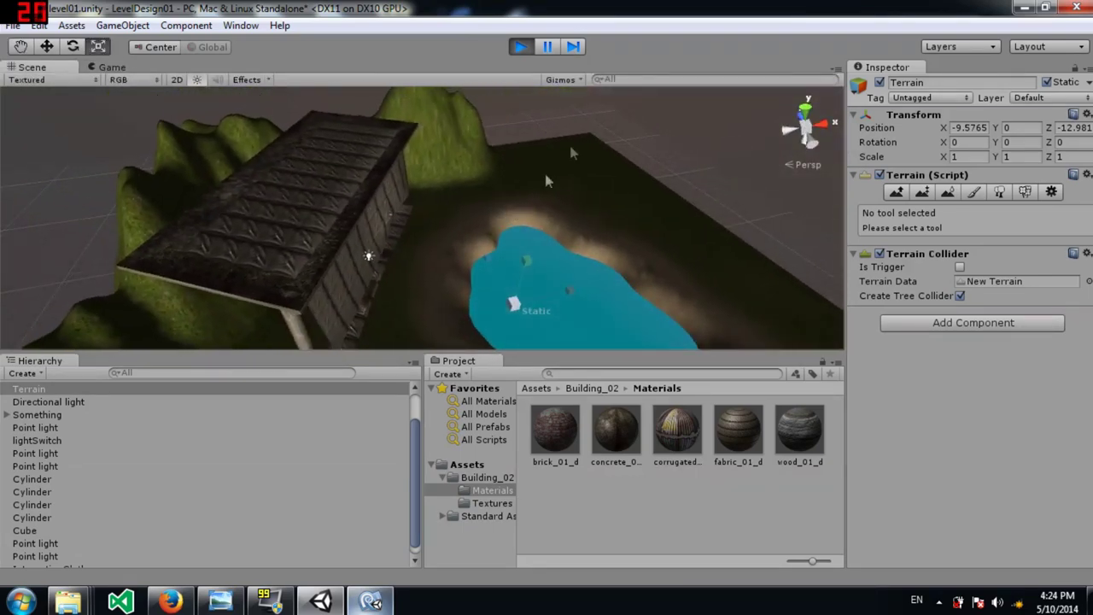
left_click(522, 46)
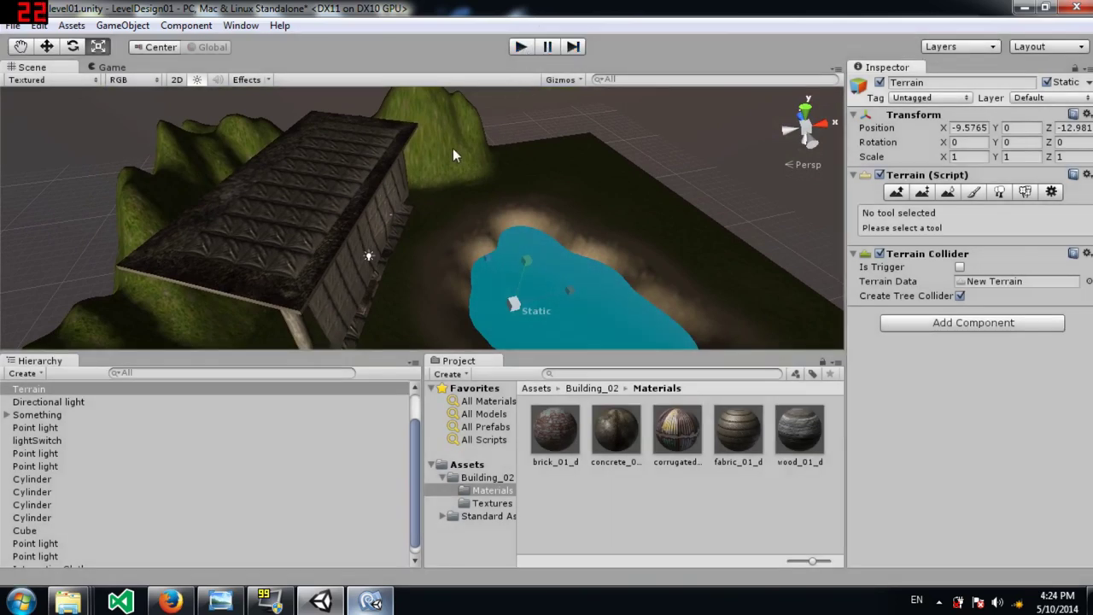
Scale the interactive cloth on the canopy roof down to about 1.12 in X and 1.10 in Z.
right_click_drag(432, 189, 435, 195)
key("q")
left_click_drag(435, 195, 432, 222, "alt")
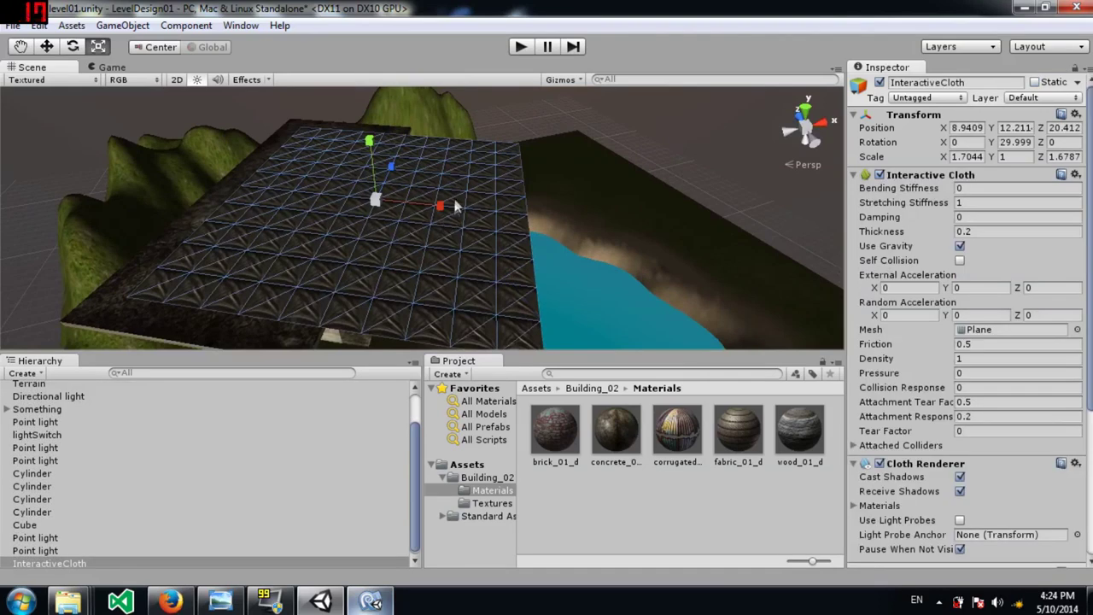
left_click_drag(439, 207, 419, 208)
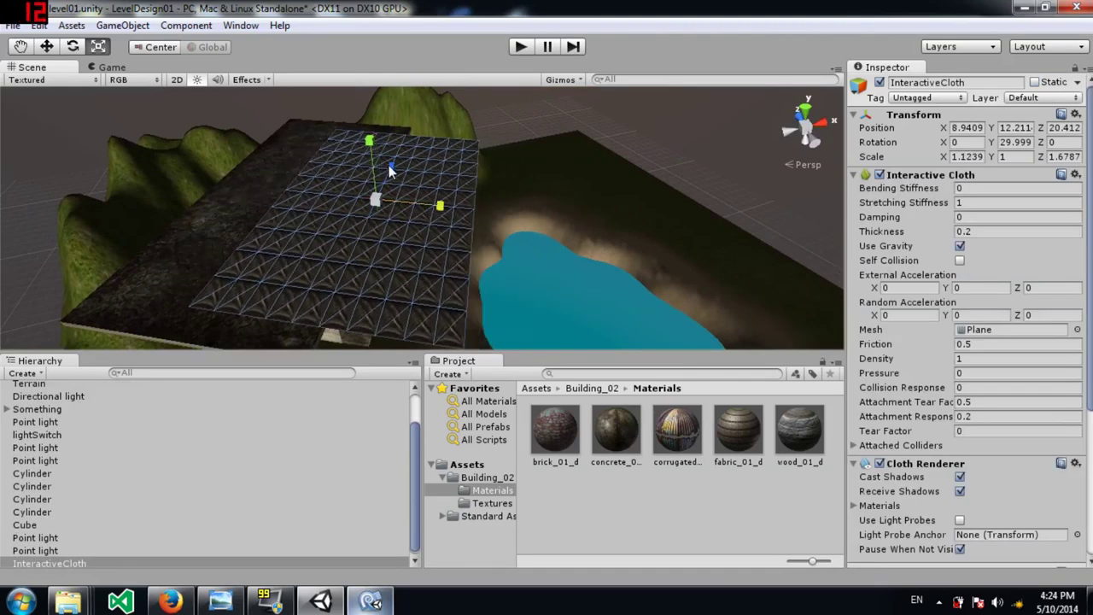
left_click_drag(390, 169, 502, 104)
Run the level and examine how the resized fabric hangs from the canopy while walking around the house.
left_click(520, 47)
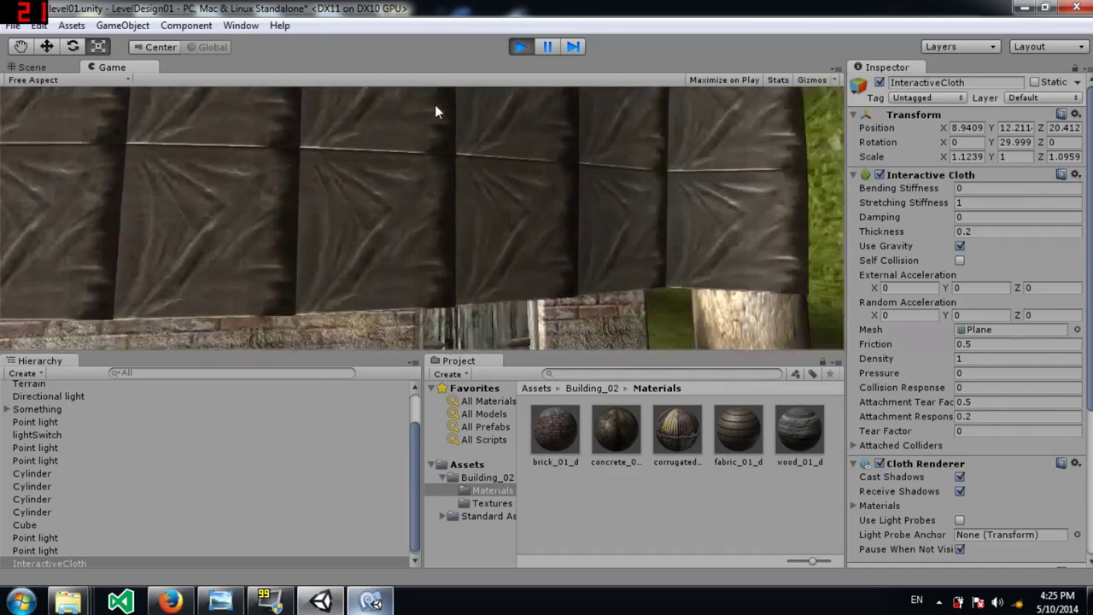
key("w")
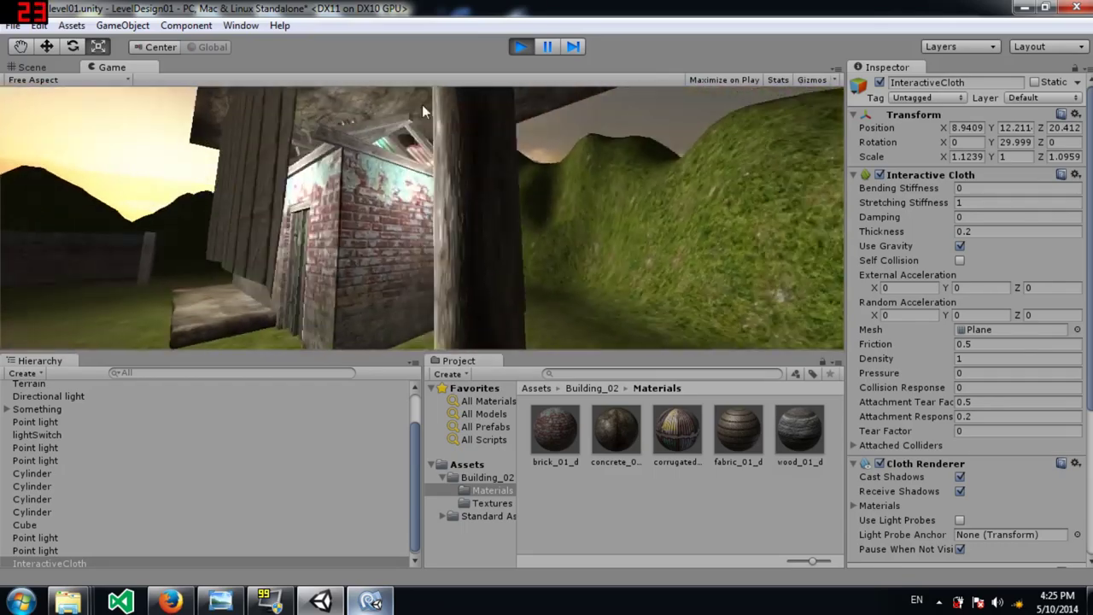
key("w")
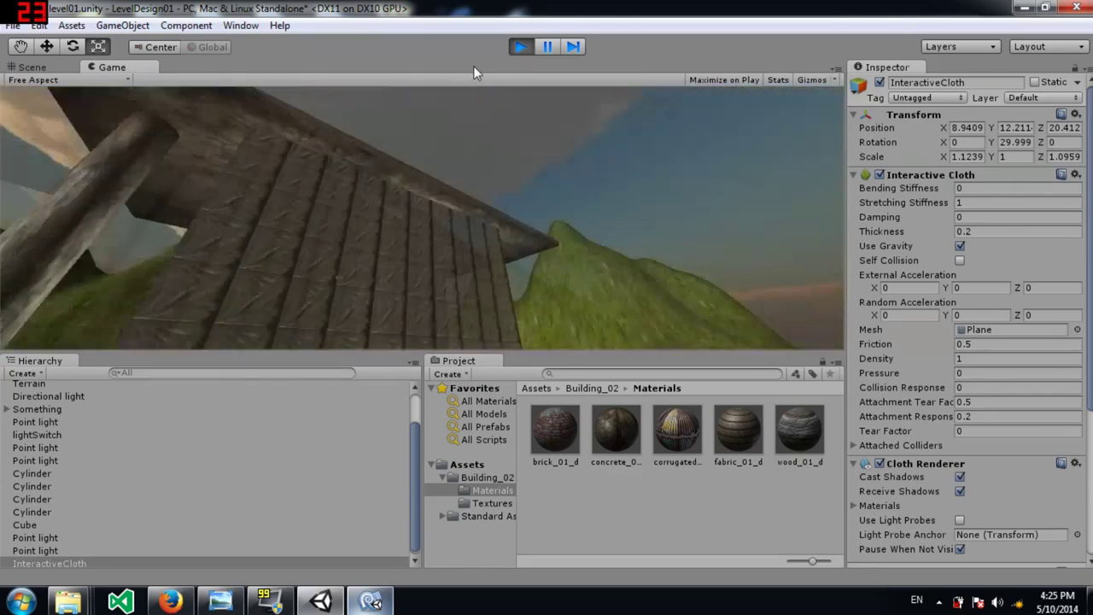
left_click(518, 48)
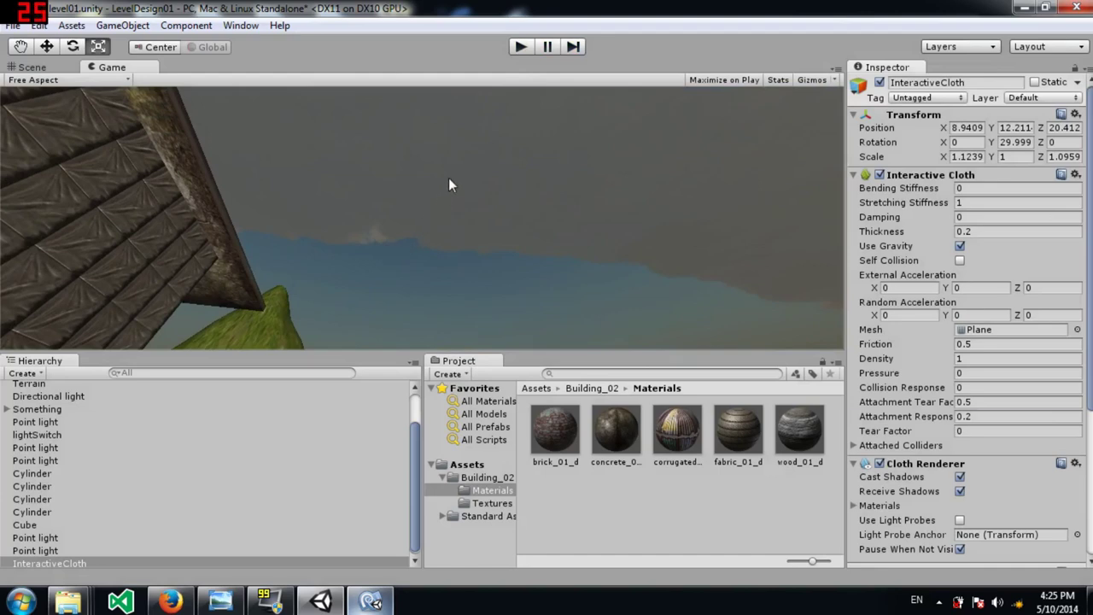
Duplicate a point light beside the house and place the copy inside the small brick enclosure, at about X 5.88, Y 7.41, Z 8.56.
right_click_drag(450, 184, 216, 288)
left_click(366, 159)
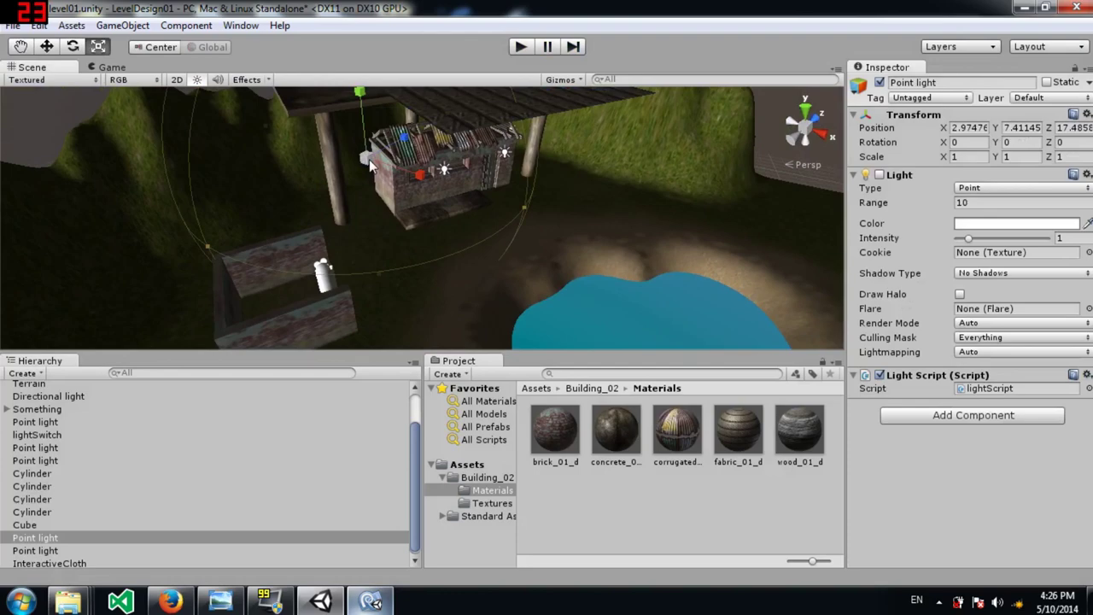
key("ctrl+d")
key("w")
left_click_drag(365, 174, 270, 301)
right_click_drag(368, 287, 205, 198)
left_click_drag(220, 178, 258, 170)
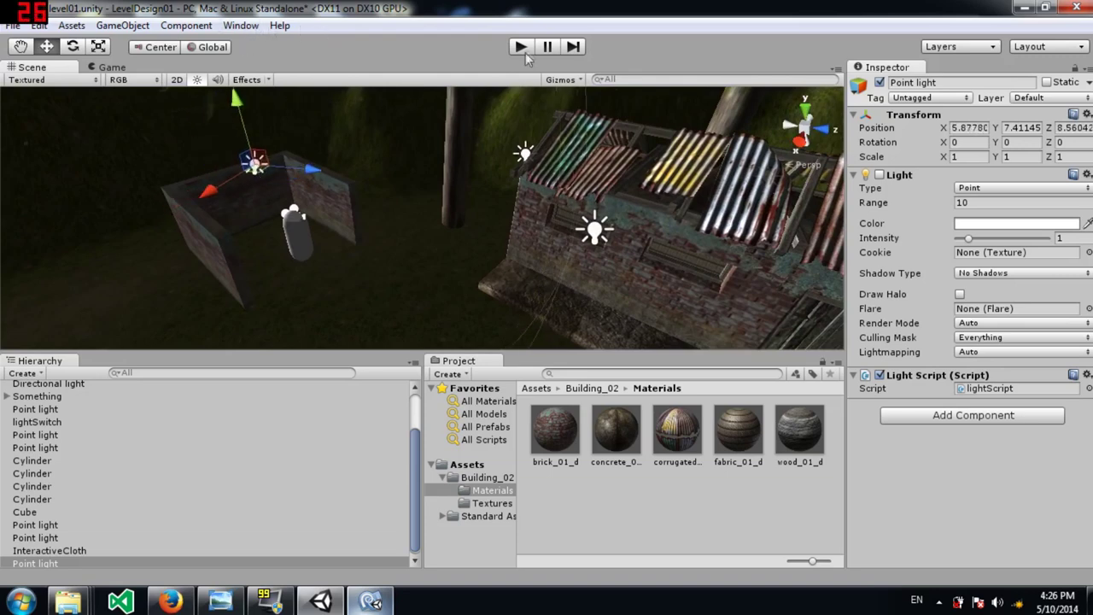
Run the level and examine the switched lights in the brick enclosure and house, the hanging fabric, and the pond.
left_click(526, 49)
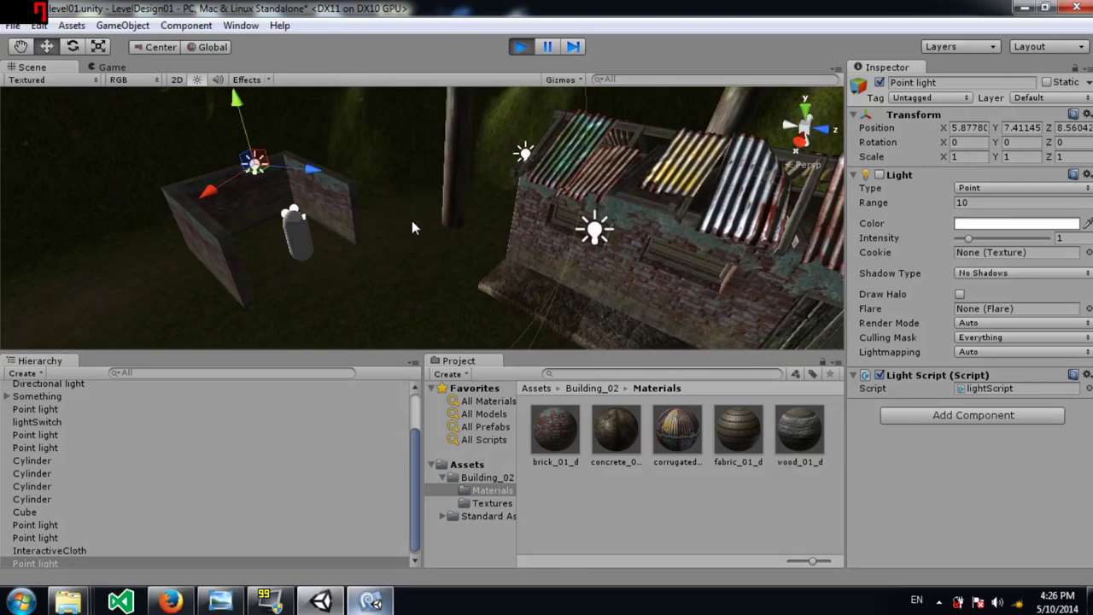
key("w")
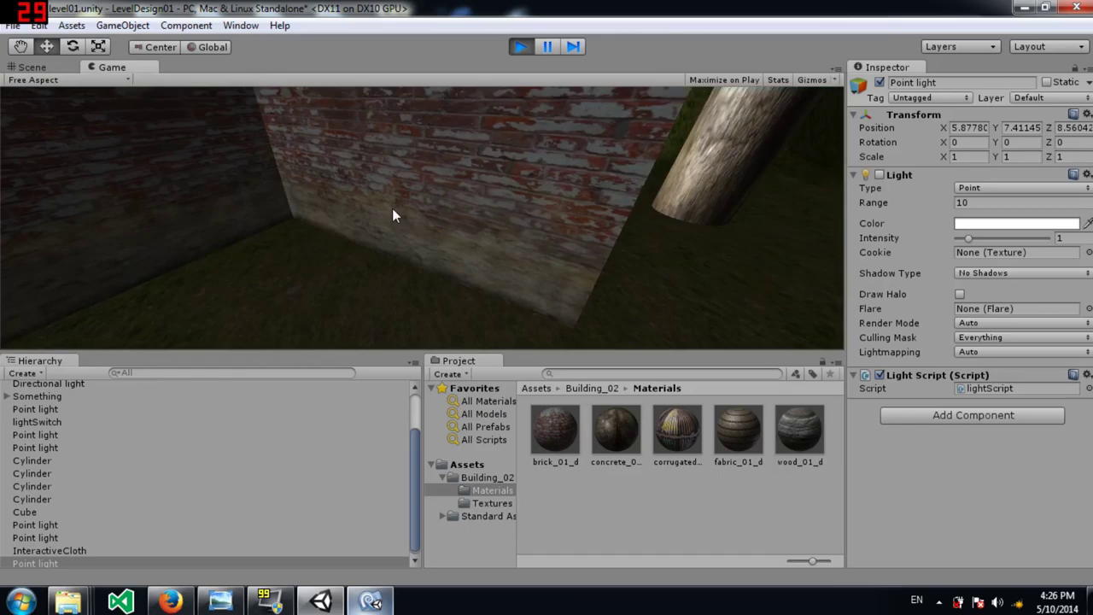
key("w")
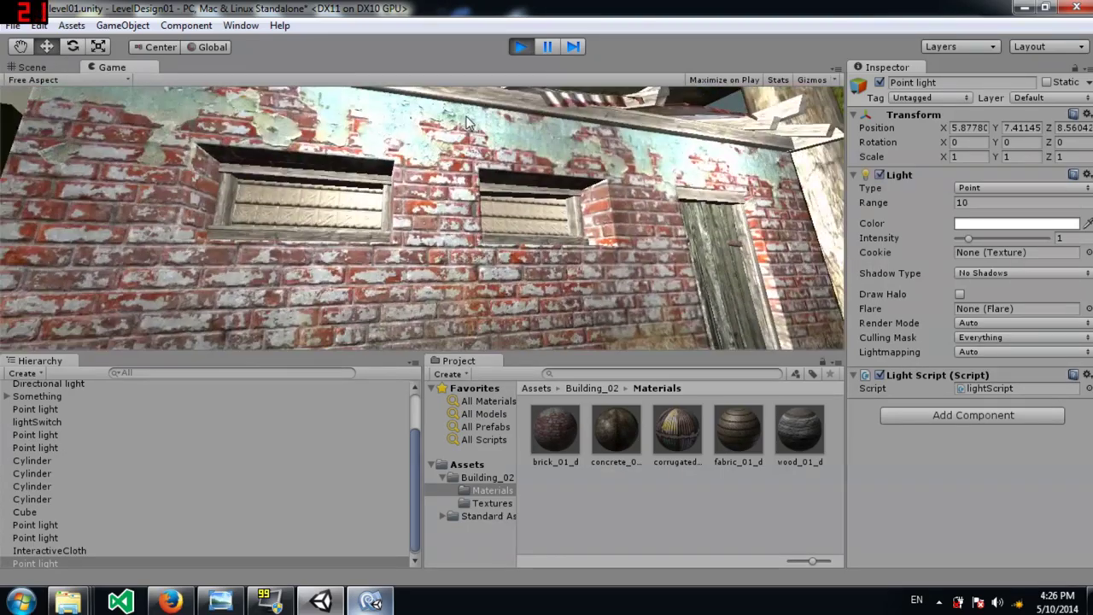
key("w")
key("w")
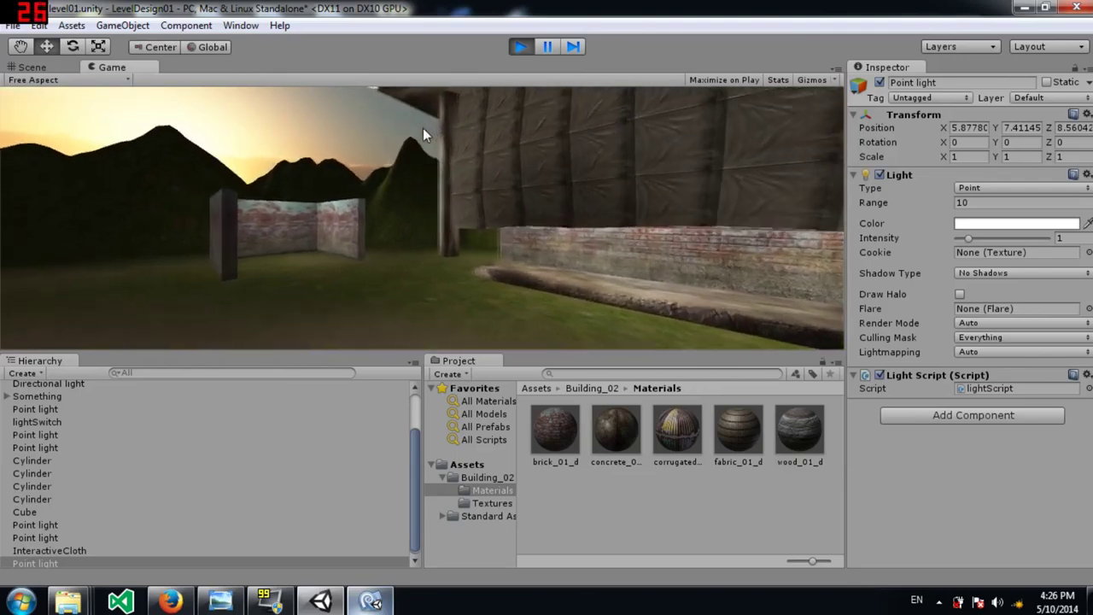
key("s")
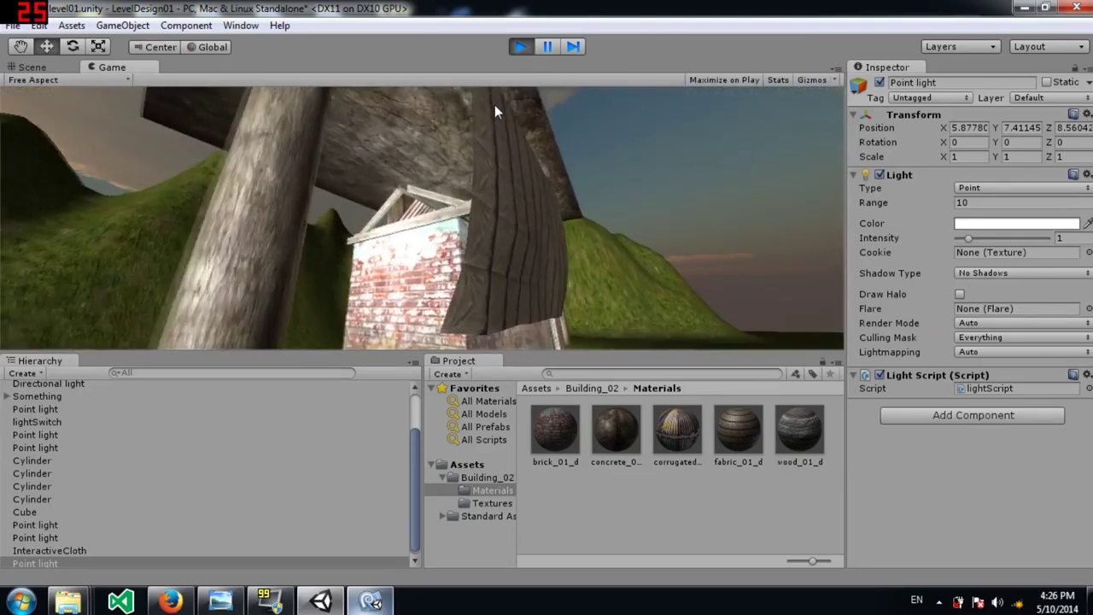
key("s")
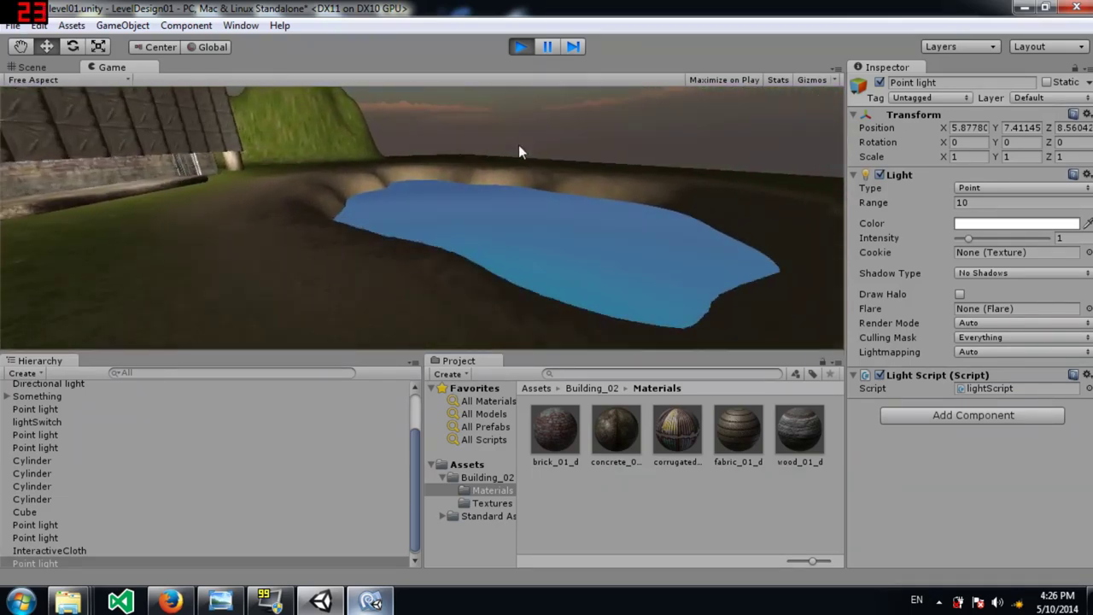
left_click(520, 47)
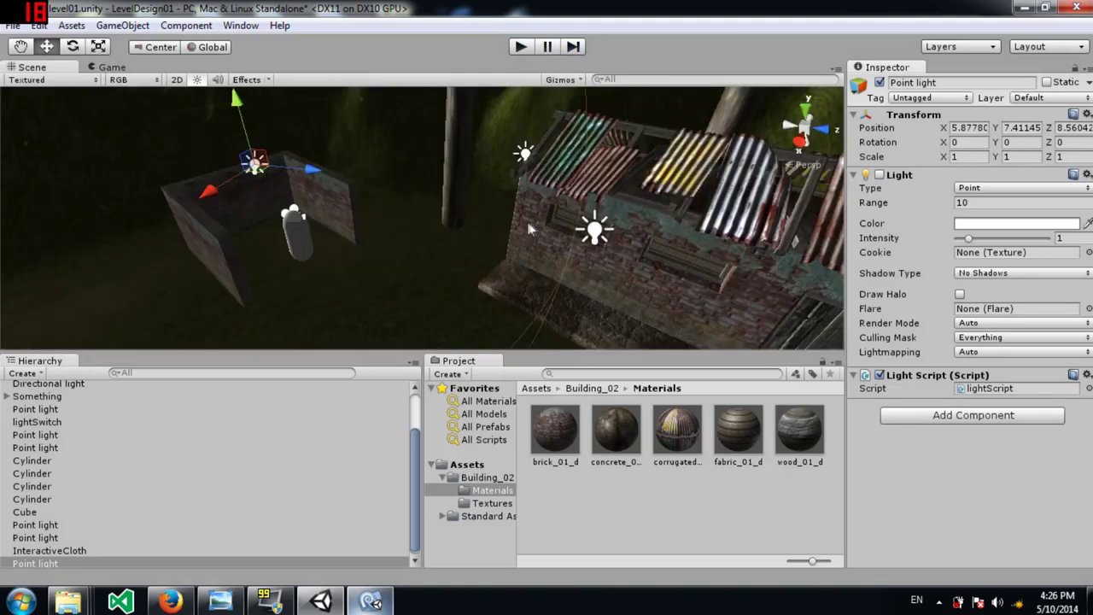
Delete the Daylight Simple Water from the pond.
right_click_drag(530, 232, 654, 309)
left_click(475, 260)
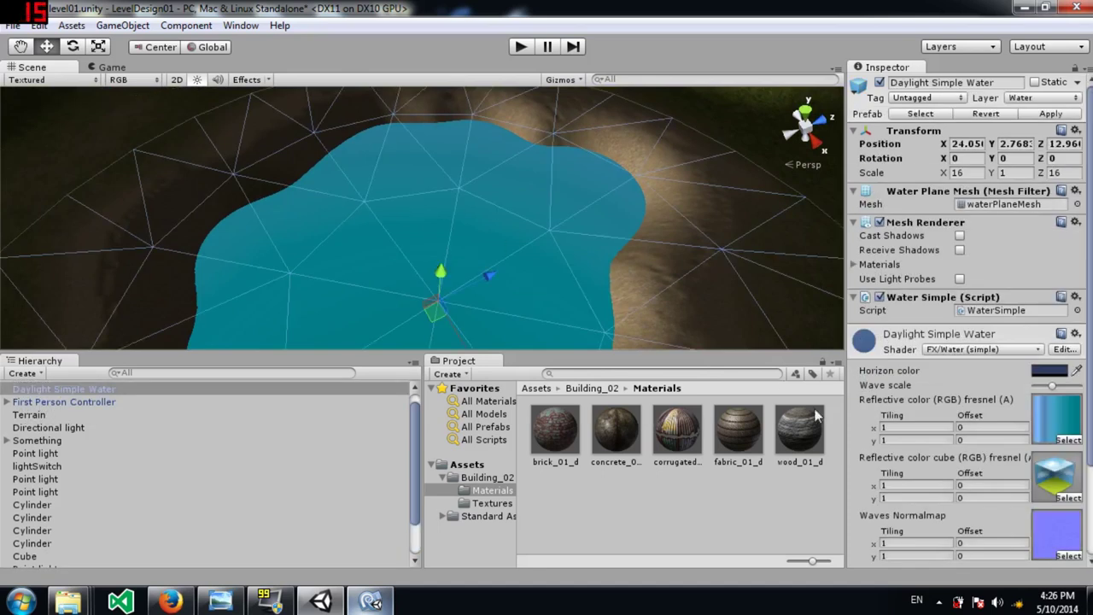
key("Delete")
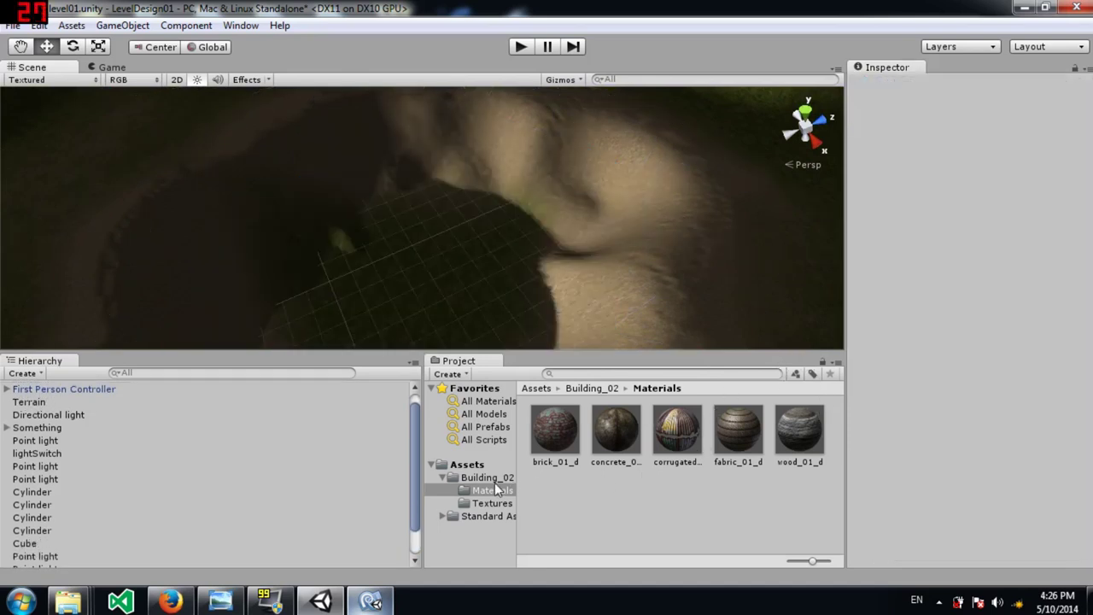
Place the Nighttime Simple Water from the Water (Basic) assets in the pond and raise it to about Y 3.55.
left_click(492, 479)
left_click(483, 515)
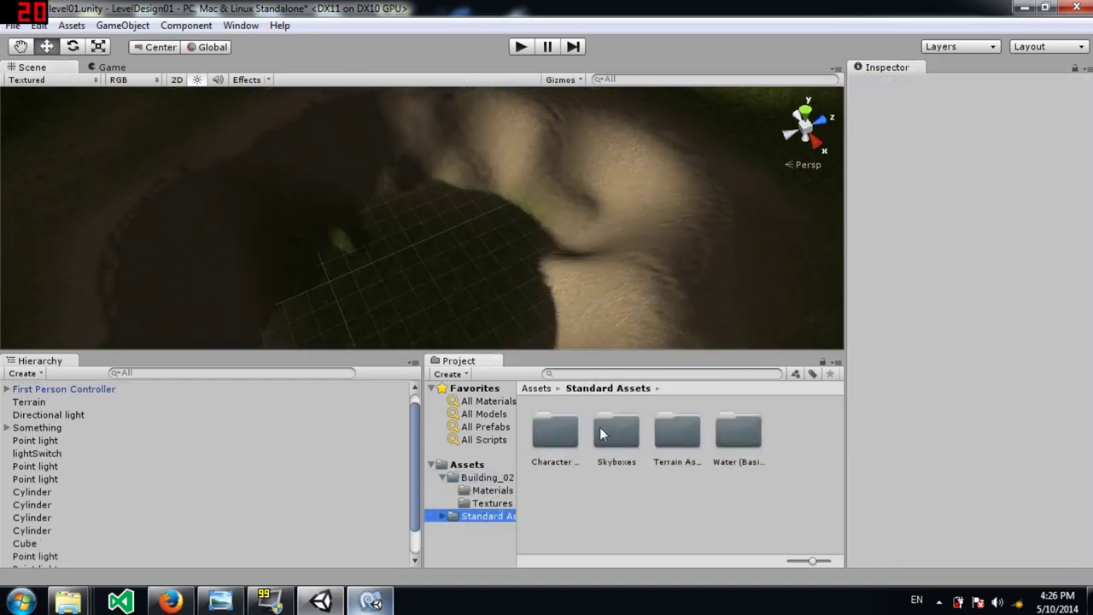
double_click(749, 429)
left_click_drag(679, 431, 425, 281)
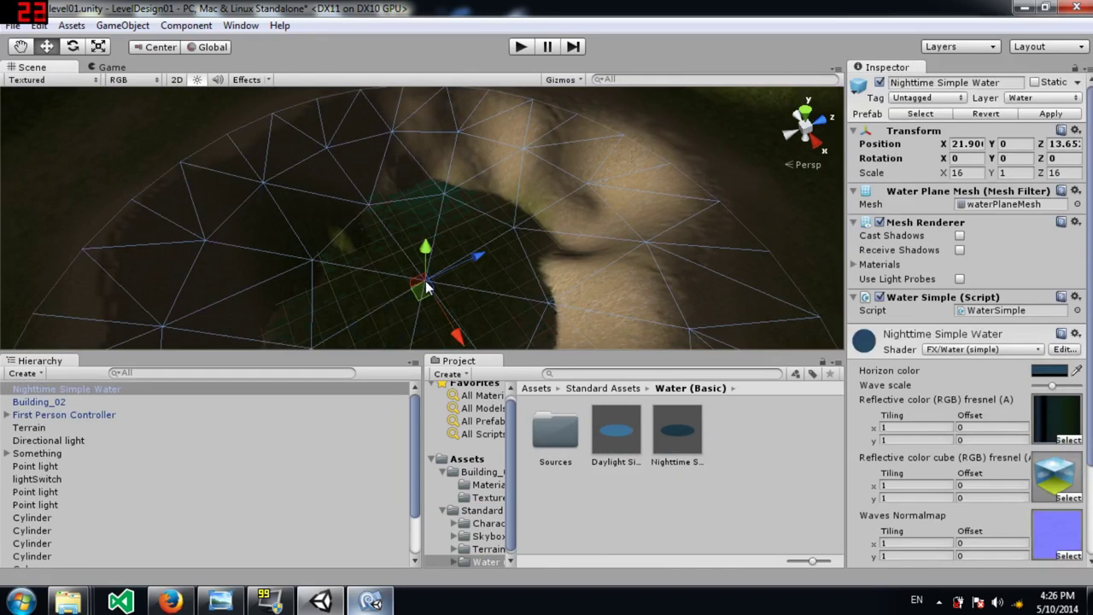
left_click_drag(429, 237, 431, 218)
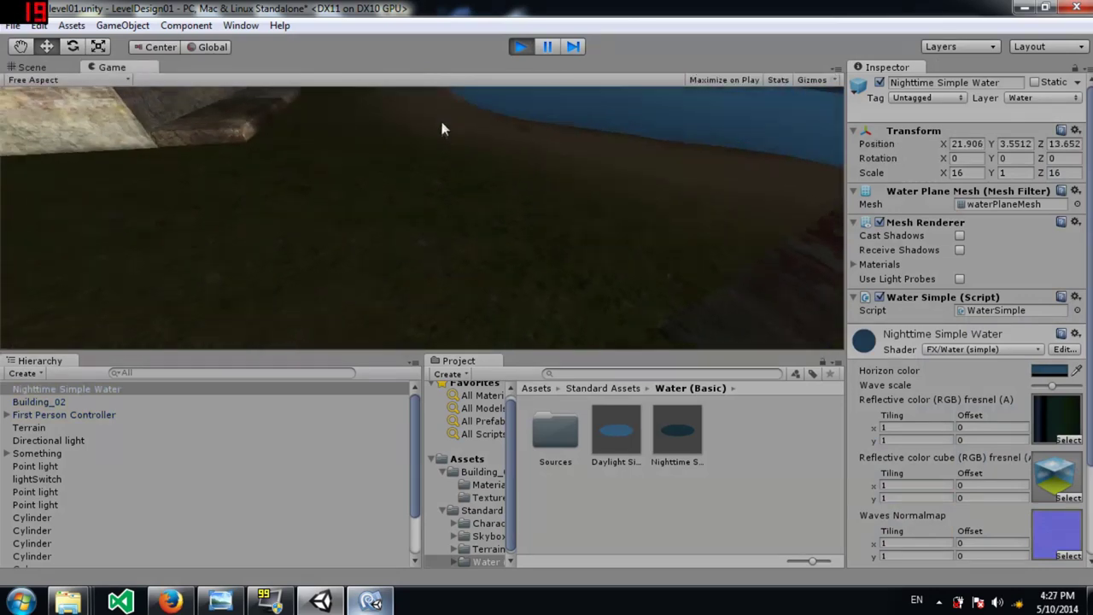
Run the level to examine the nighttime water in the game, and view the whole scene in the editor.
key("w")
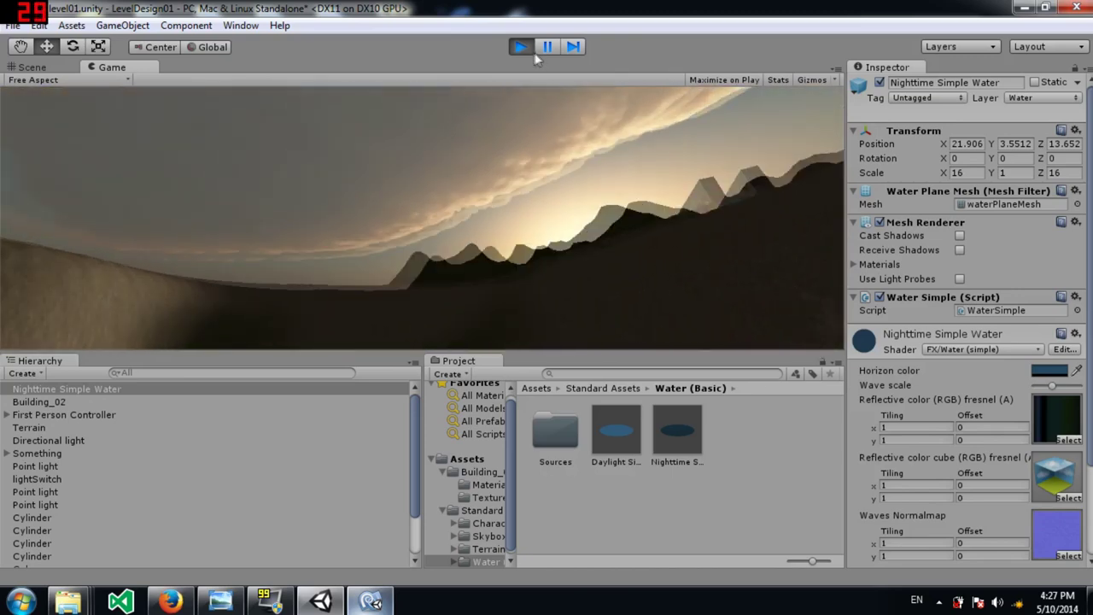
left_click(521, 47)
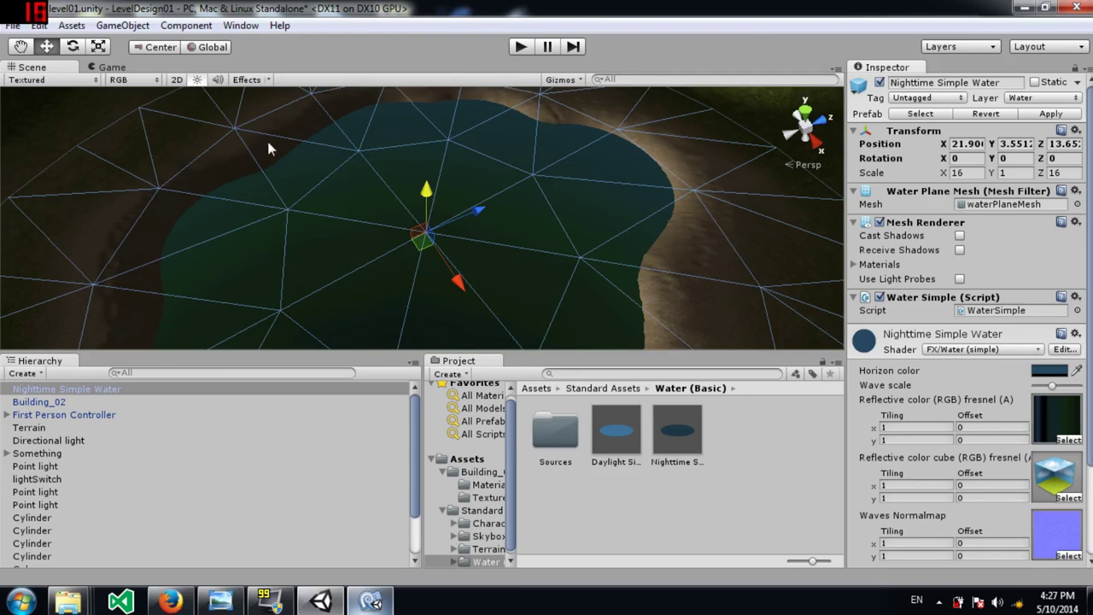
left_click_drag(269, 161, 299, 28, "alt")
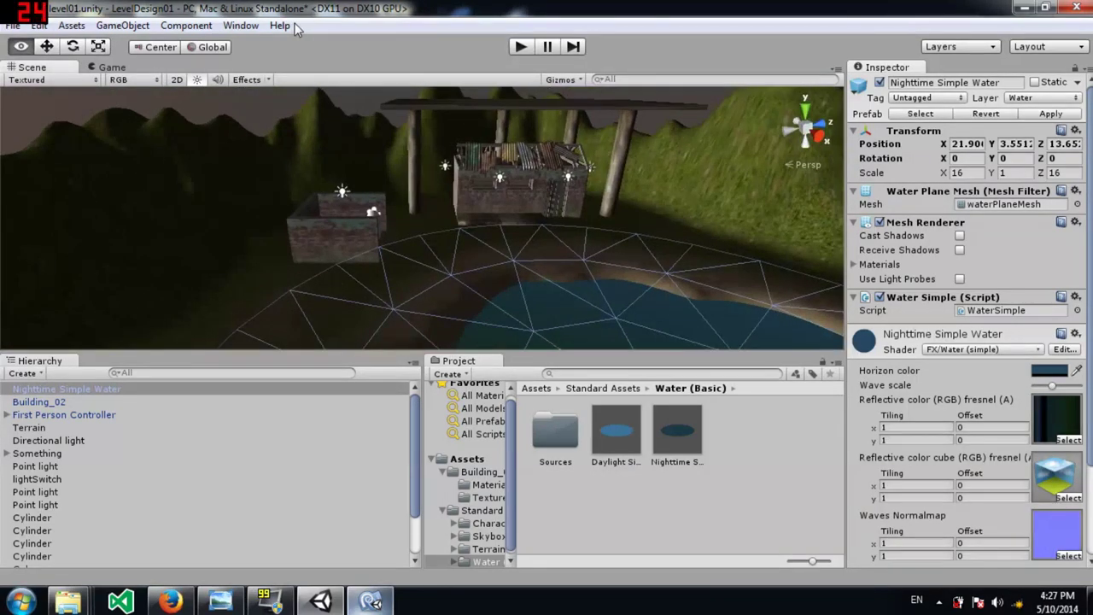